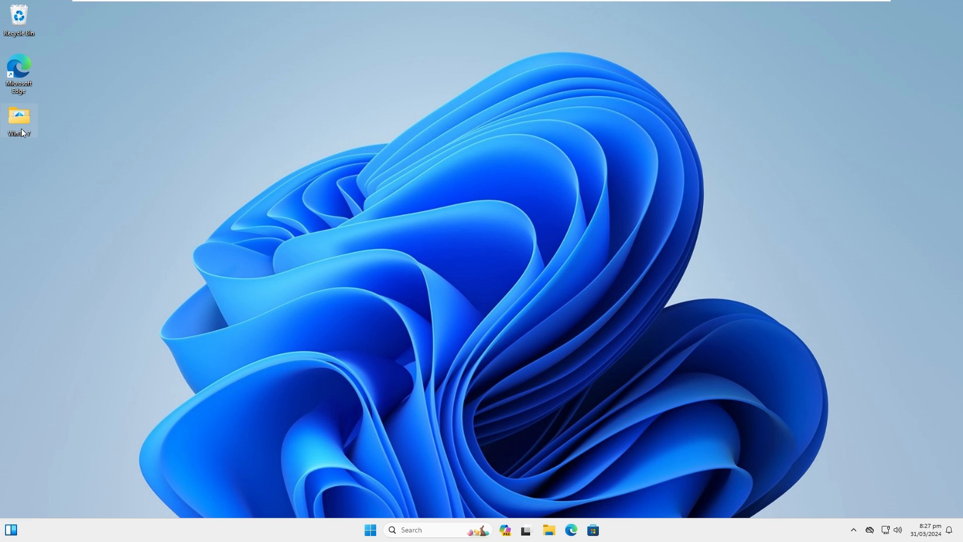
# Open the Win11-7 folder on the desktop and run ep_setup to install ExplorerPatcher.
pyautogui.moveTo(21, 128)
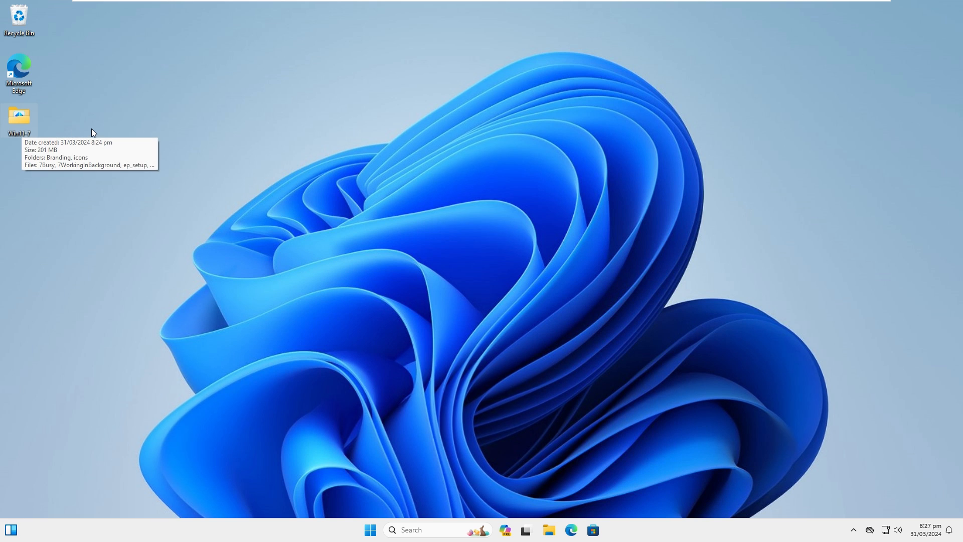
pyautogui.doubleClick(33, 124)
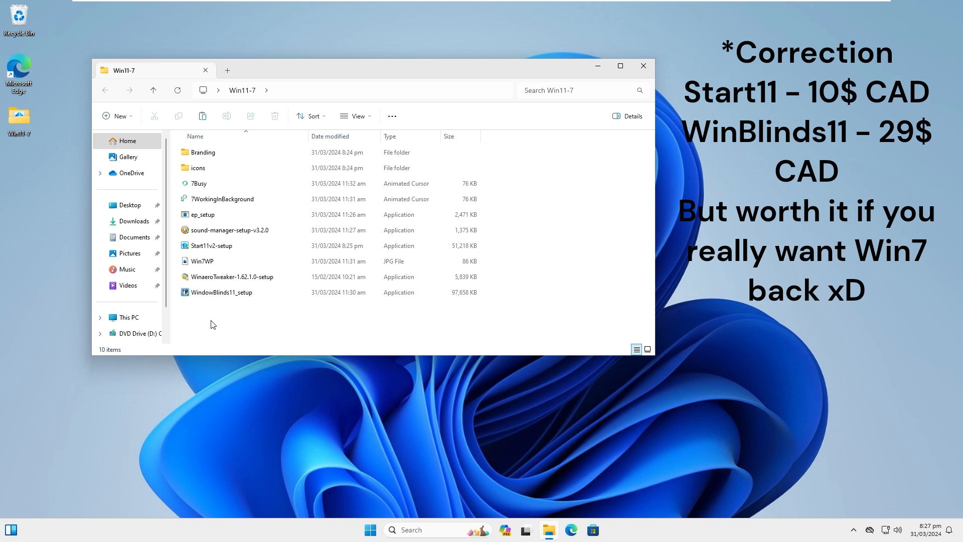
pyautogui.moveTo(206, 253)
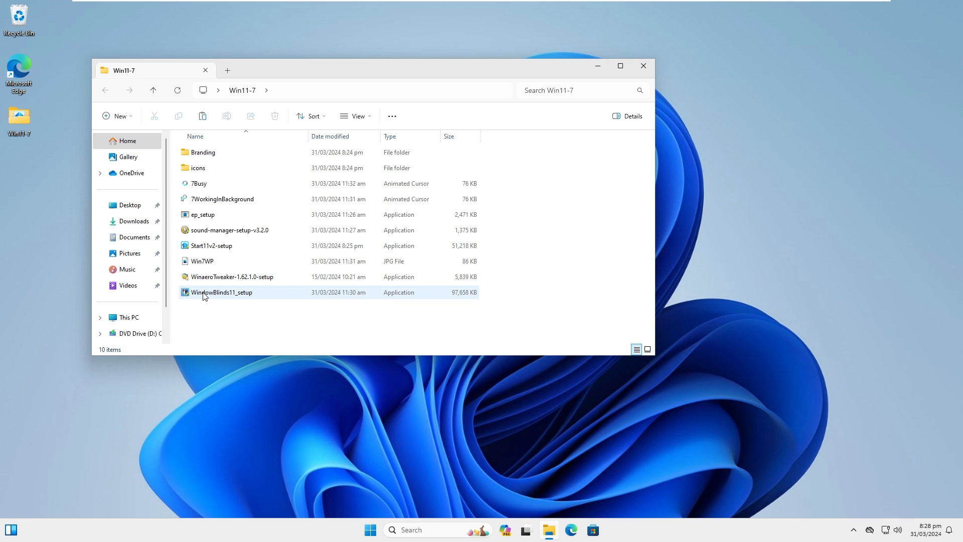
pyautogui.moveTo(205, 296)
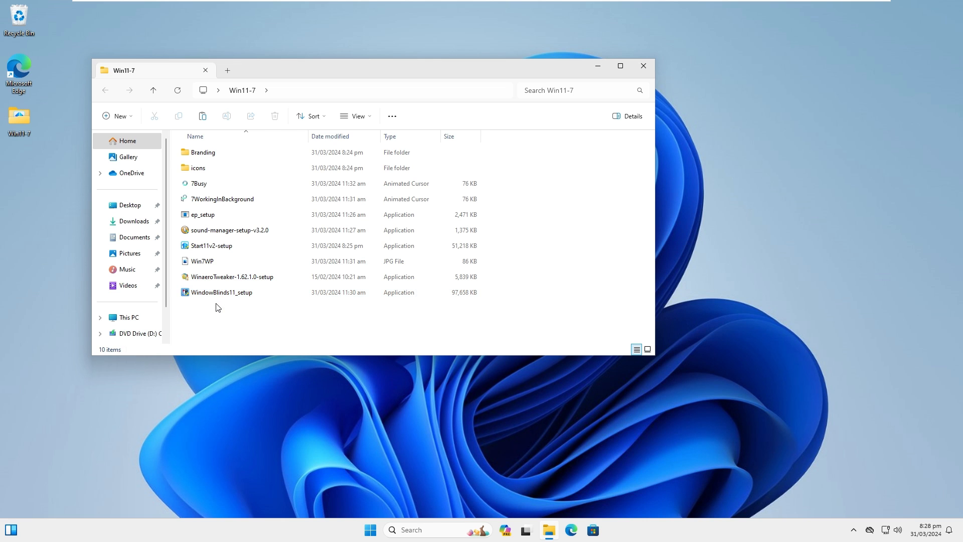
pyautogui.moveTo(281, 75); pyautogui.dragTo(426, 90)
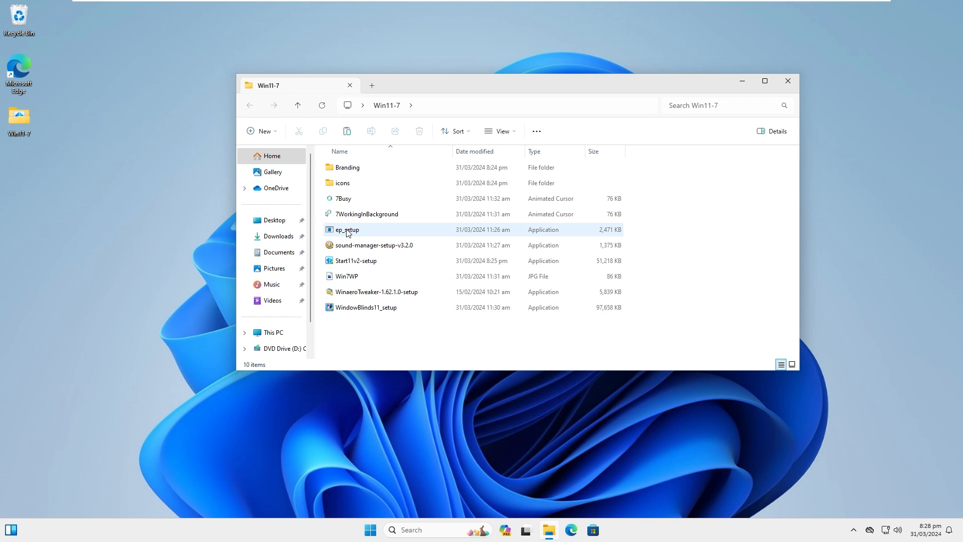
pyautogui.moveTo(349, 233)
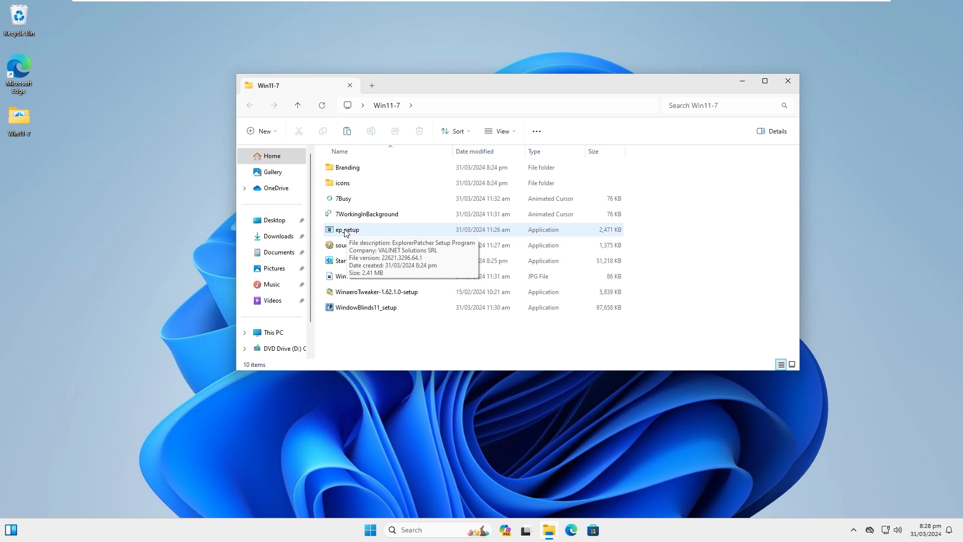
pyautogui.doubleClick(346, 230)
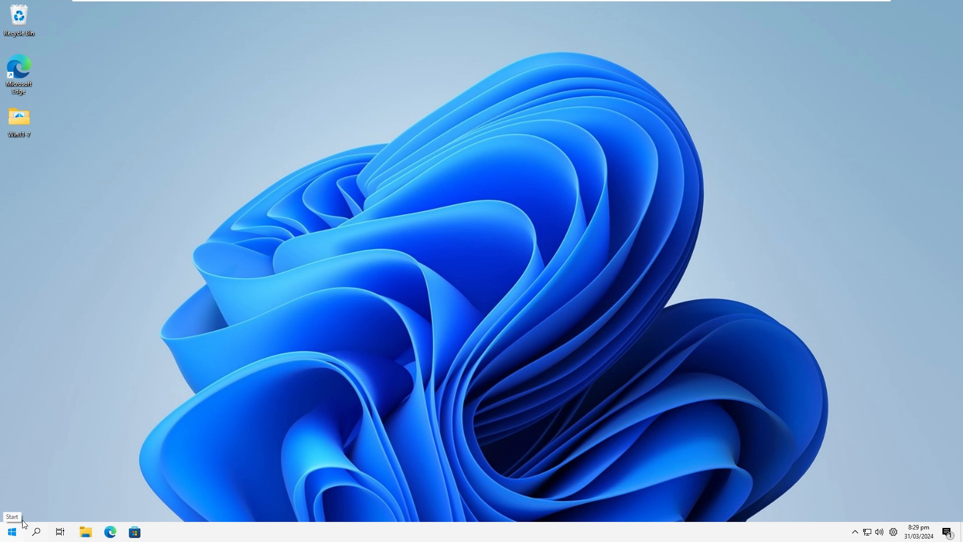
# Open the taskbar's Properties window and move it aside to uncover the desktop.
pyautogui.rightClick(209, 529)
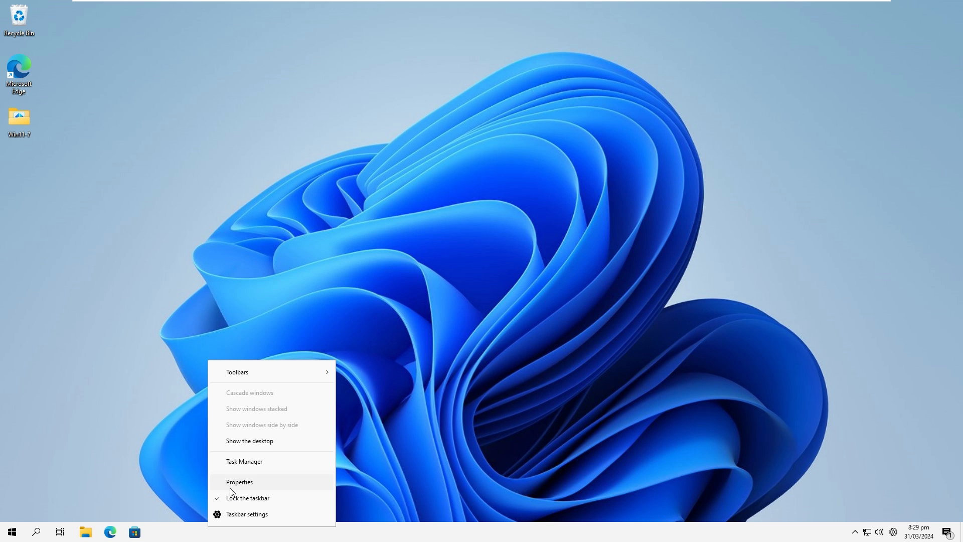
pyautogui.click(231, 486)
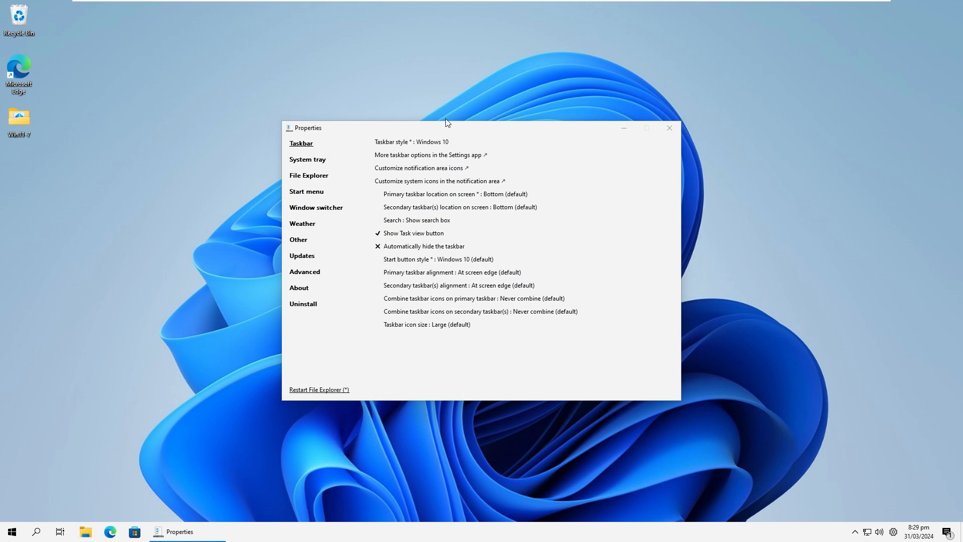
pyautogui.moveTo(448, 122); pyautogui.dragTo(647, 122)
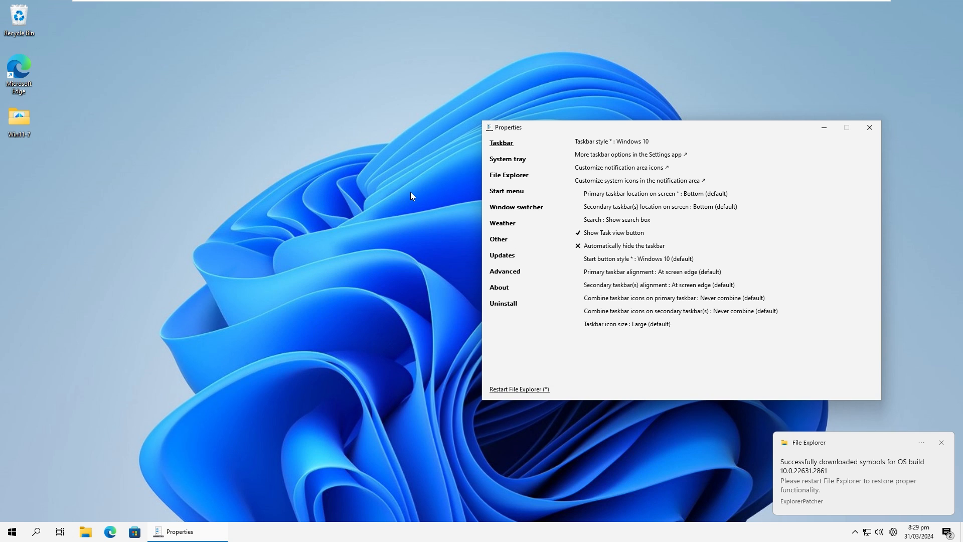
# Check the desktop's context menu and enable "Disable the Windows 11 context menu" in the File Explorer settings.
pyautogui.click(217, 140)
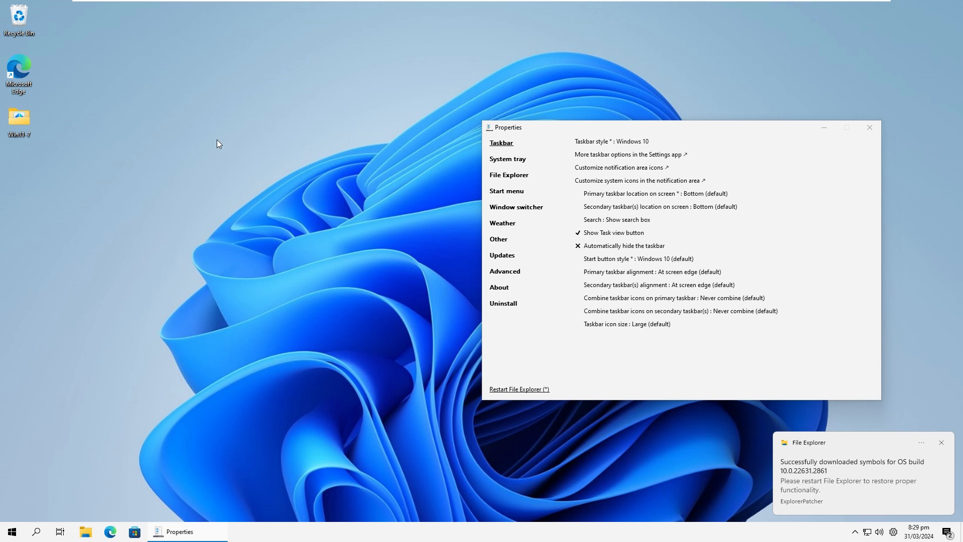
pyautogui.rightClick(217, 145)
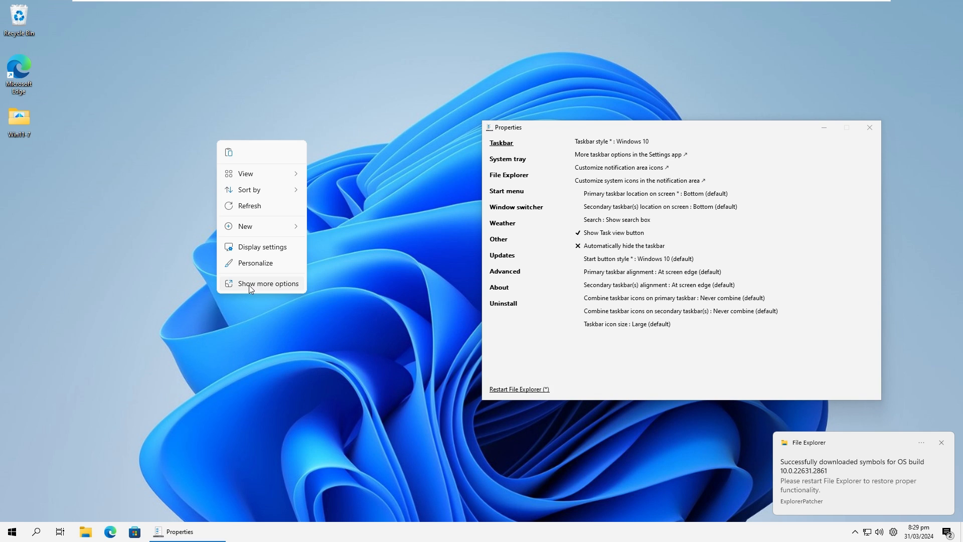
pyautogui.click(177, 327)
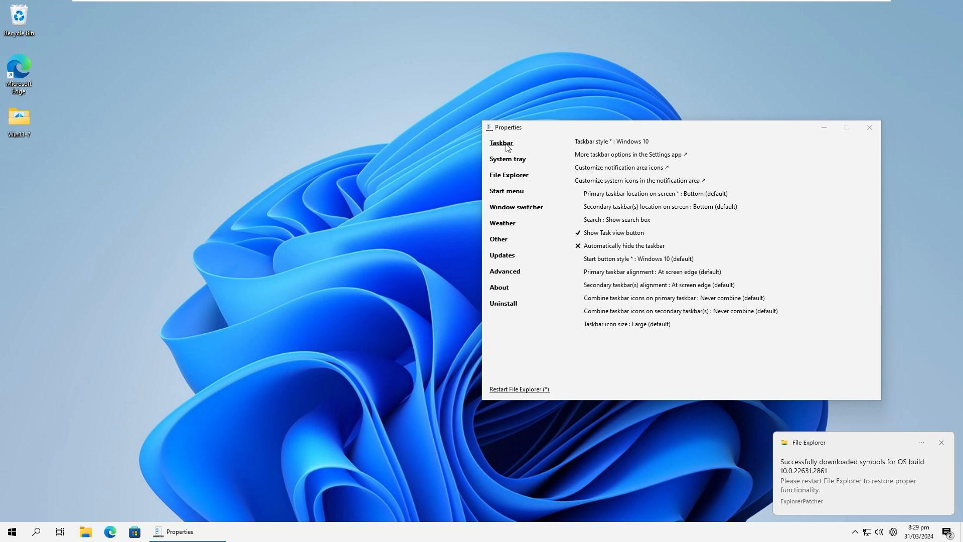
pyautogui.click(515, 178)
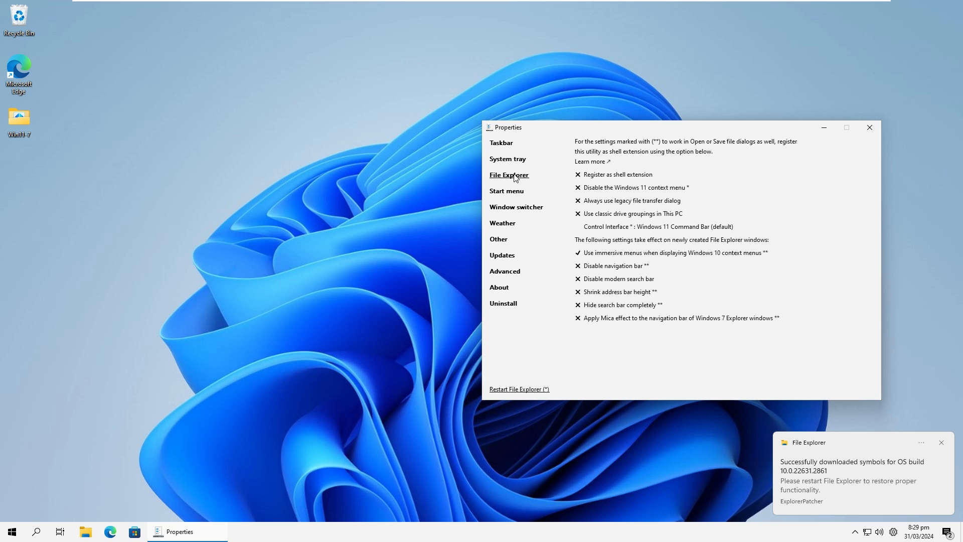
pyautogui.click(600, 189)
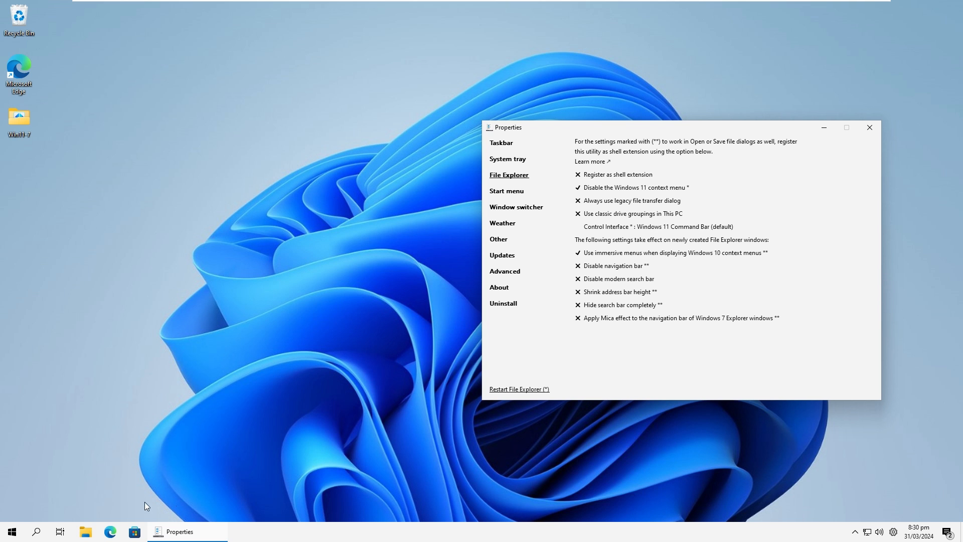
# With a File Explorer window open alongside, set the Control Interface to Windows 7 Command Bar and restart File Explorer.
pyautogui.click(85, 532)
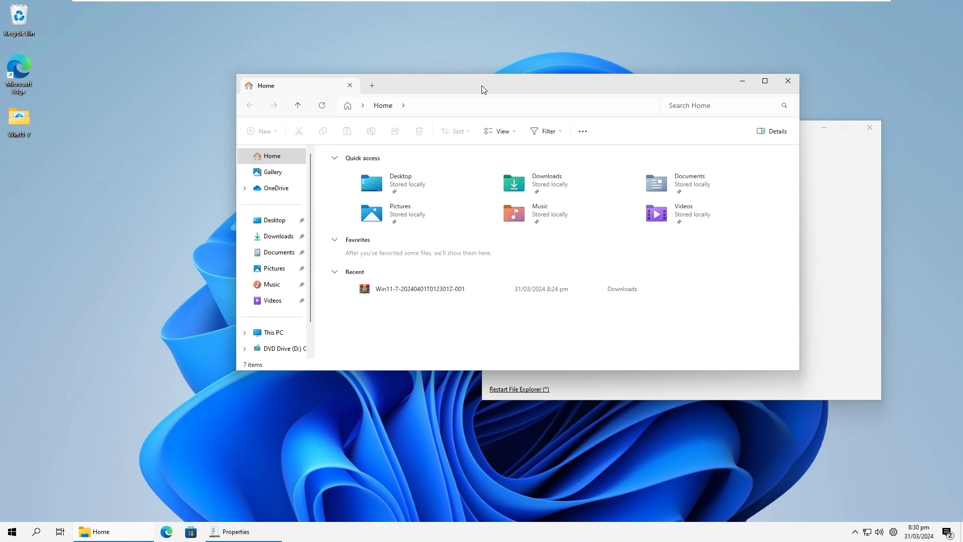
pyautogui.moveTo(482, 89); pyautogui.dragTo(245, 117)
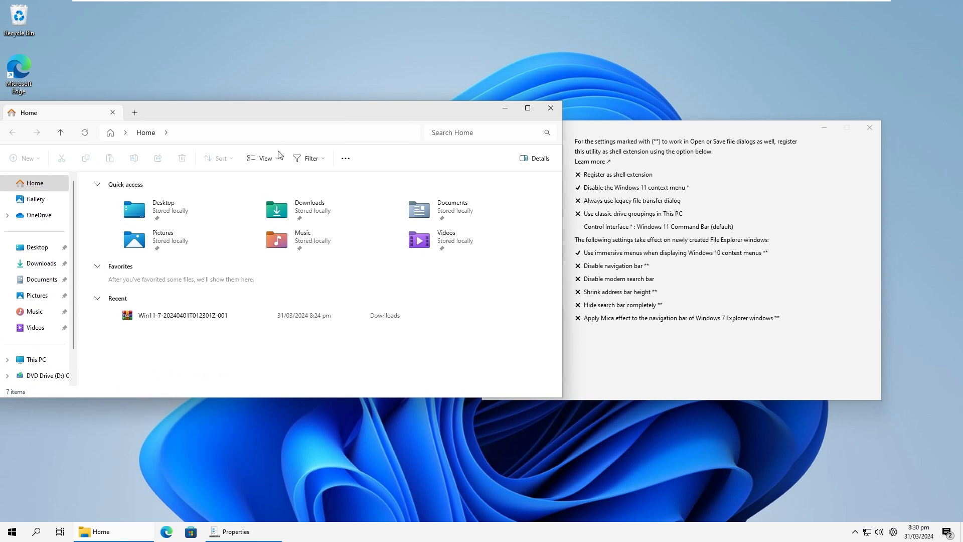
pyautogui.click(615, 227)
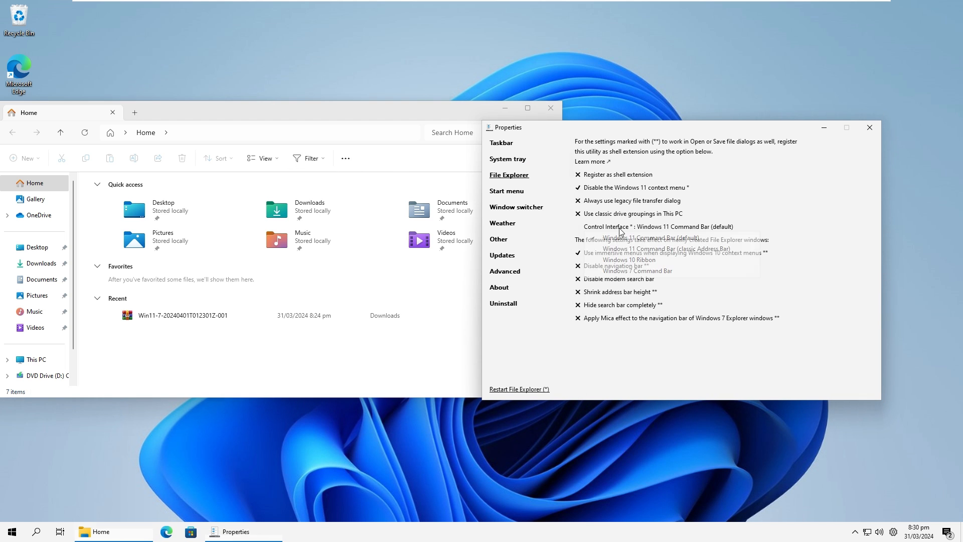
pyautogui.click(628, 272)
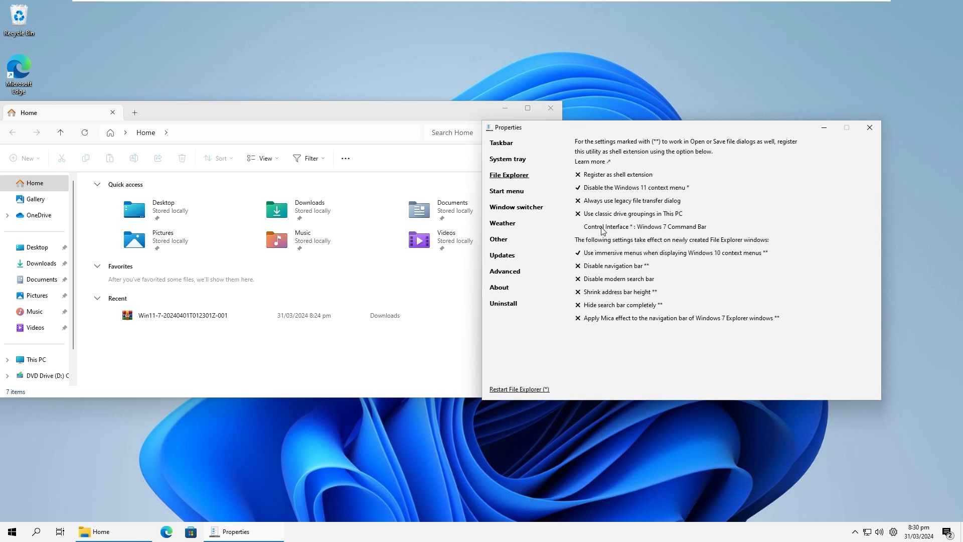
pyautogui.click(543, 391)
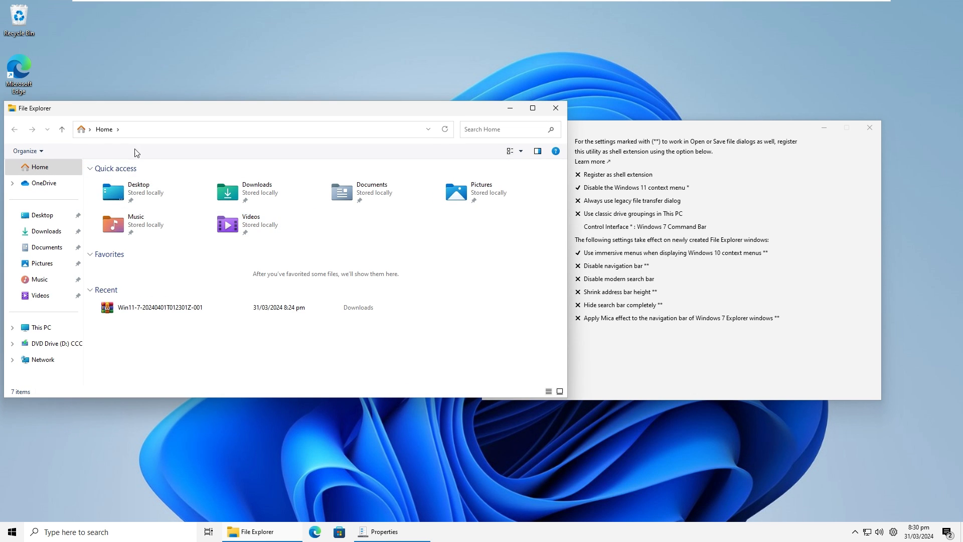
# Inspect File Explorer's Organize options, close its window, and check the desktop's context menu.
pyautogui.click(27, 151)
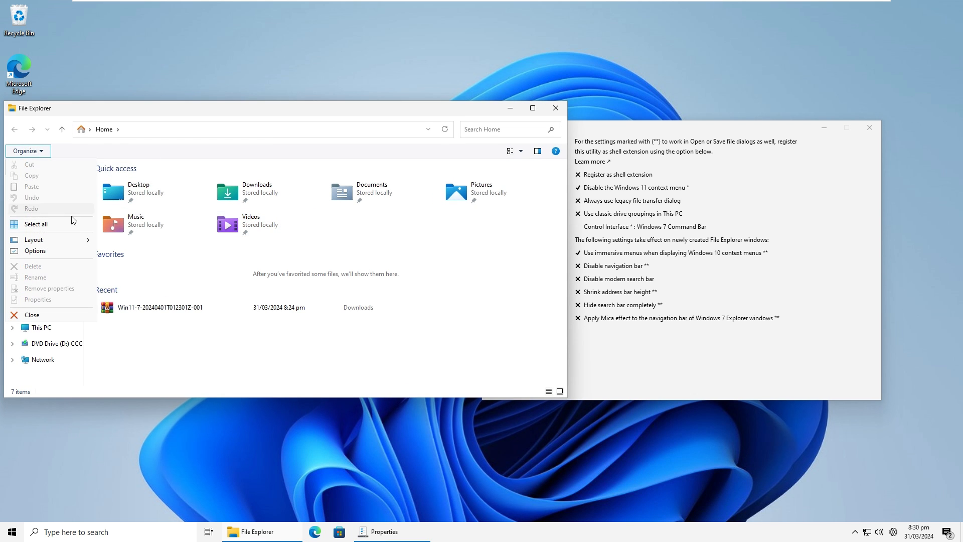
pyautogui.click(382, 97)
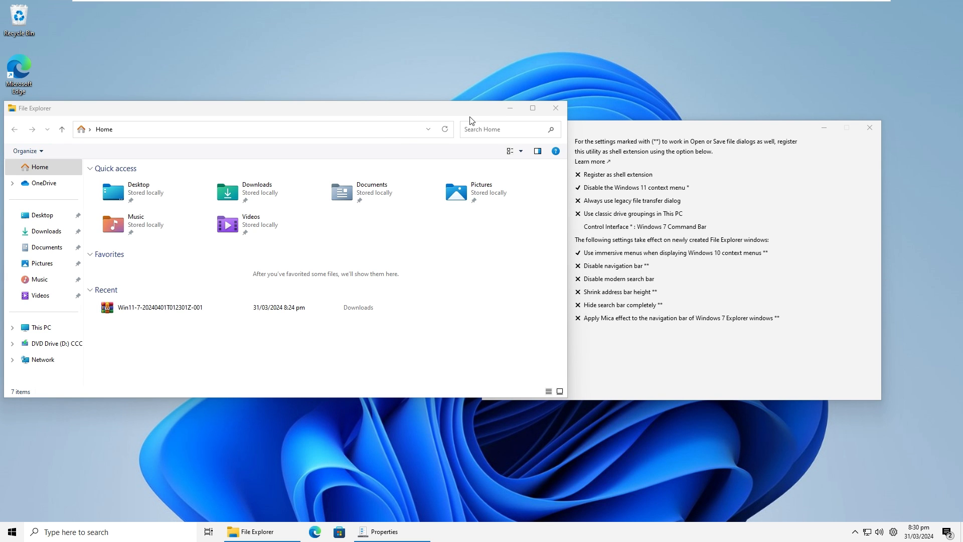
pyautogui.click(555, 106)
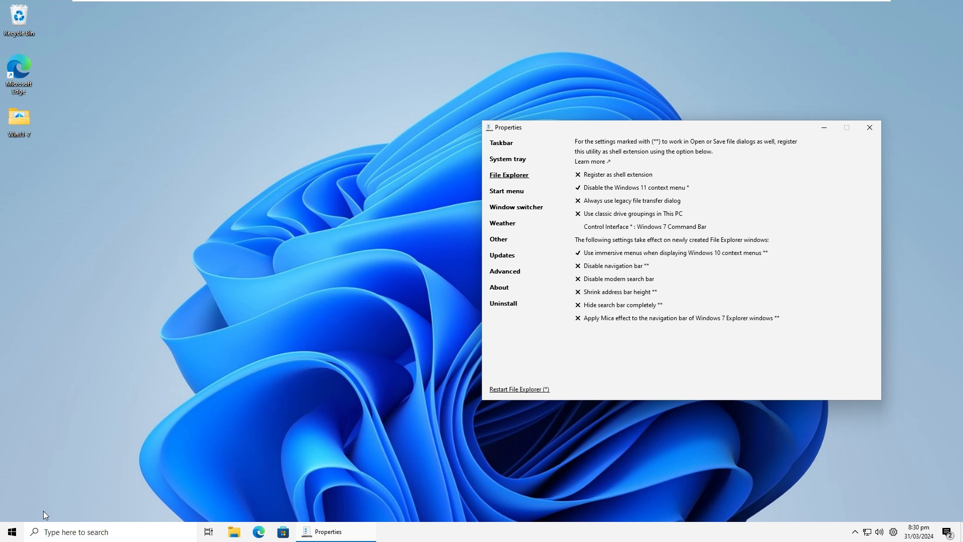
pyautogui.click(214, 344)
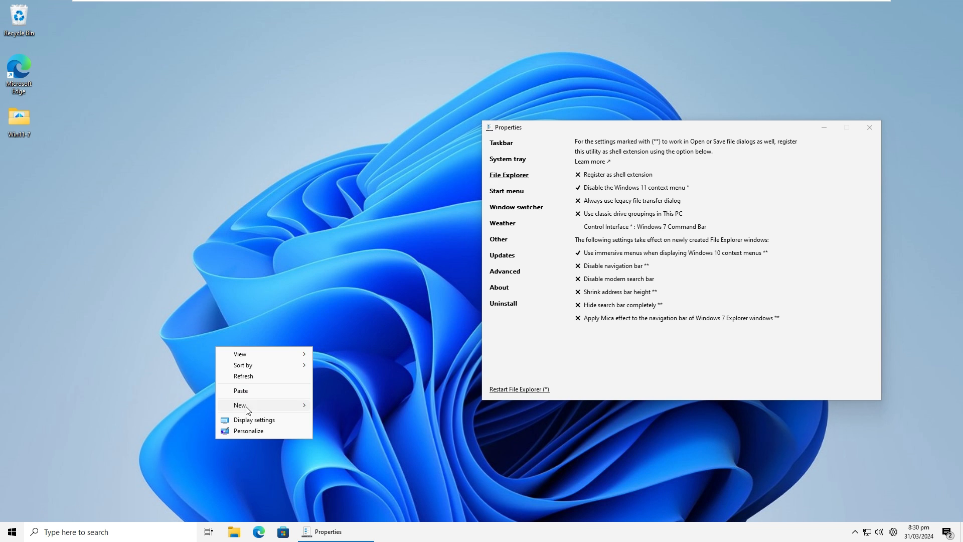
pyautogui.click(632, 367)
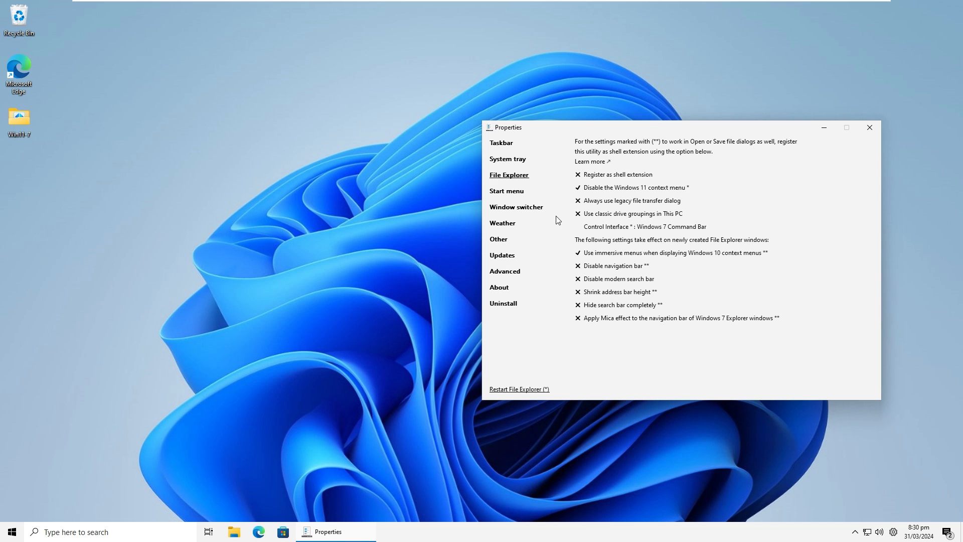
# Set the taskbar's Search option to Hidden and turn off Show Task view button.
pyautogui.click(506, 145)
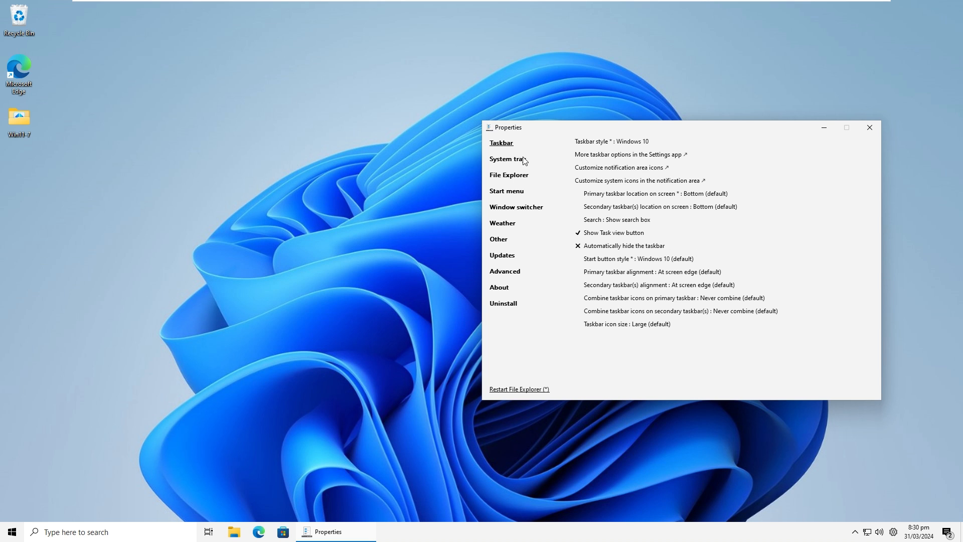
pyautogui.click(614, 220)
pyautogui.click(613, 232)
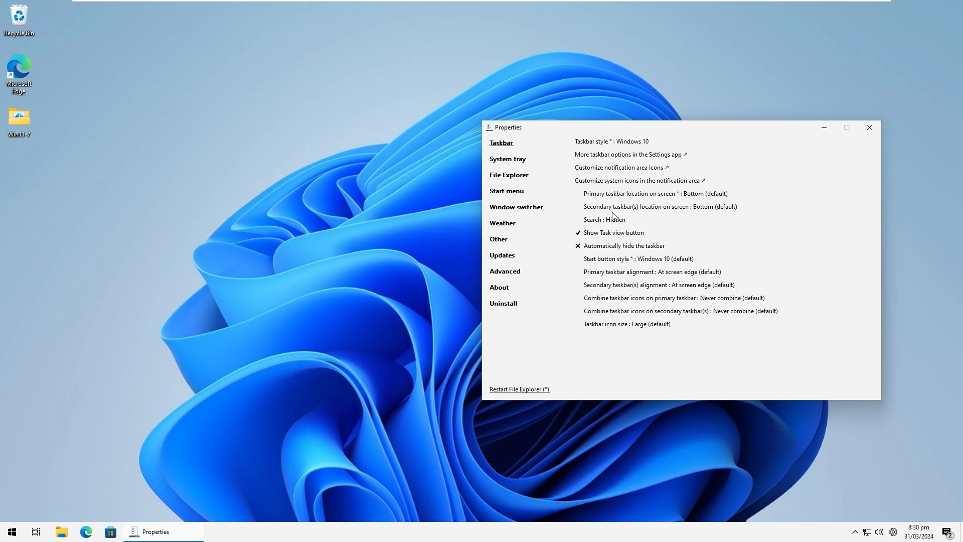
pyautogui.click(607, 233)
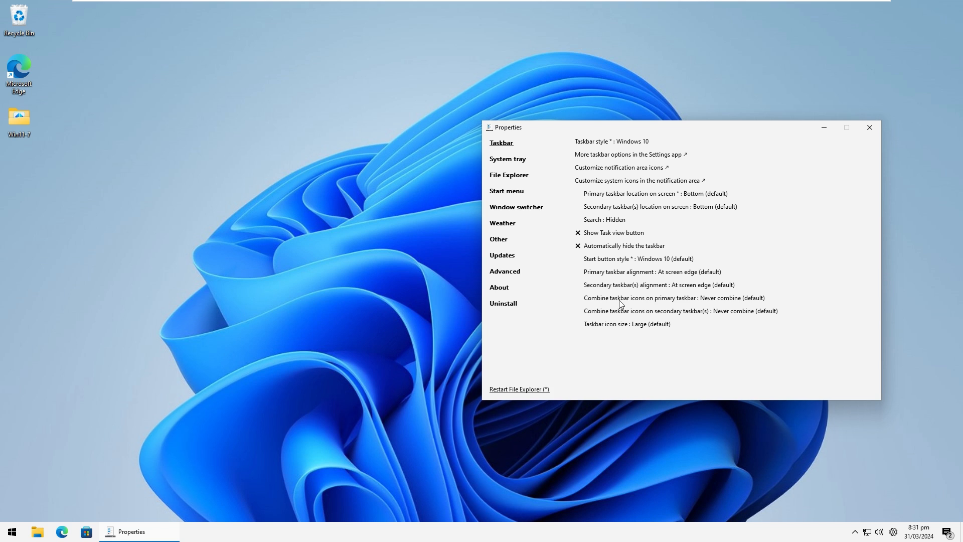
# Set Combine taskbar icons on primary taskbar to Always combine and check the taskbar.
pyautogui.click(674, 300)
pyautogui.click(667, 310)
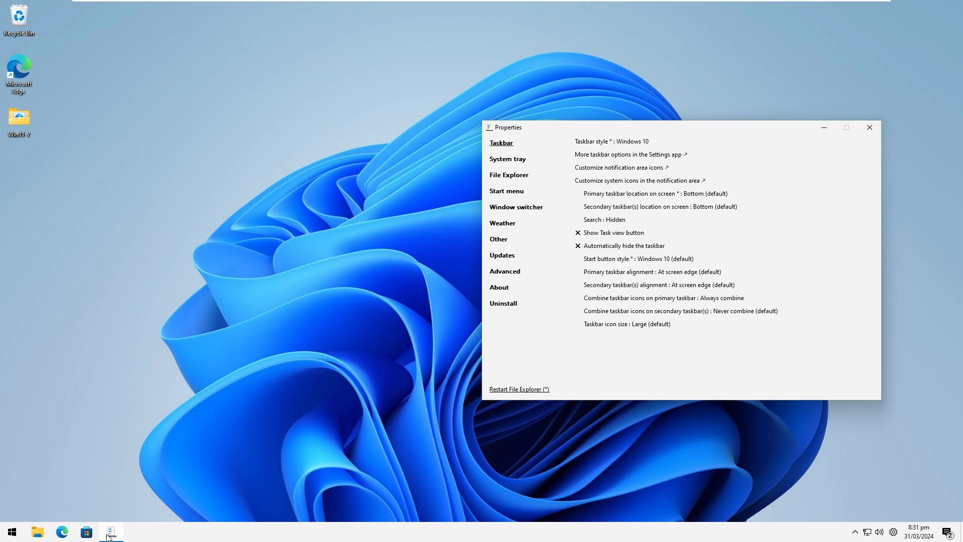
pyautogui.moveTo(109, 535)
# Review the Weather, Other, Updates, Advanced, Uninstall and File Explorer settings of ExplorerPatcher.
pyautogui.click(507, 225)
pyautogui.click(504, 246)
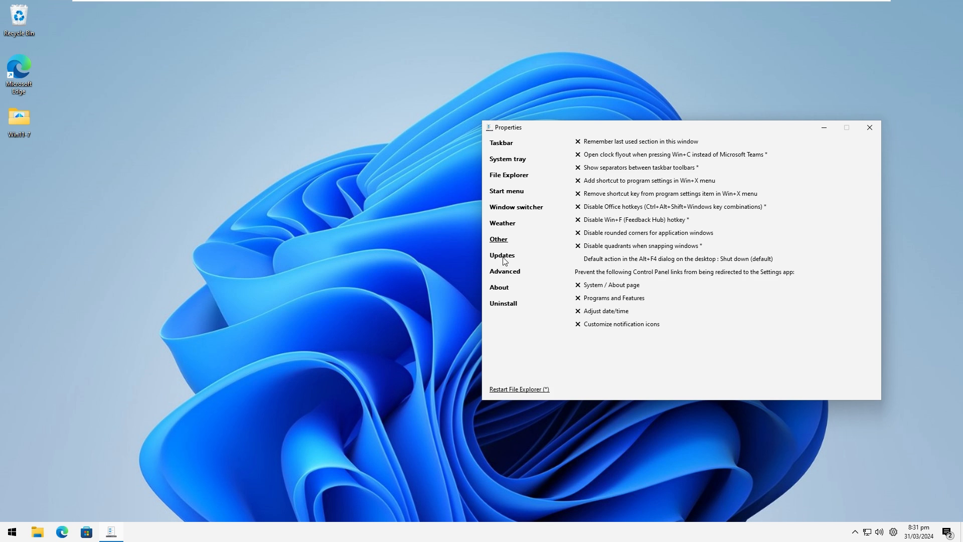
pyautogui.click(505, 257)
pyautogui.click(505, 272)
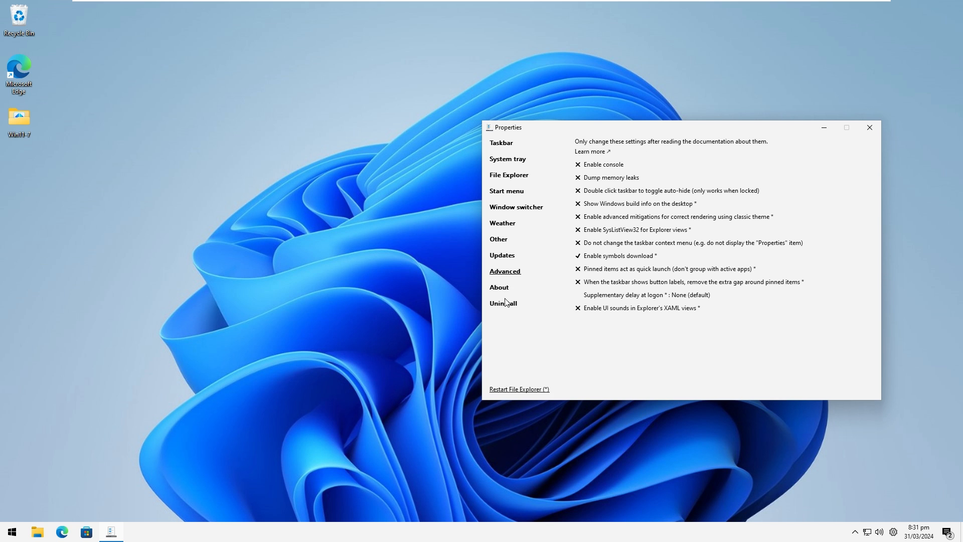
pyautogui.click(506, 303)
pyautogui.click(502, 223)
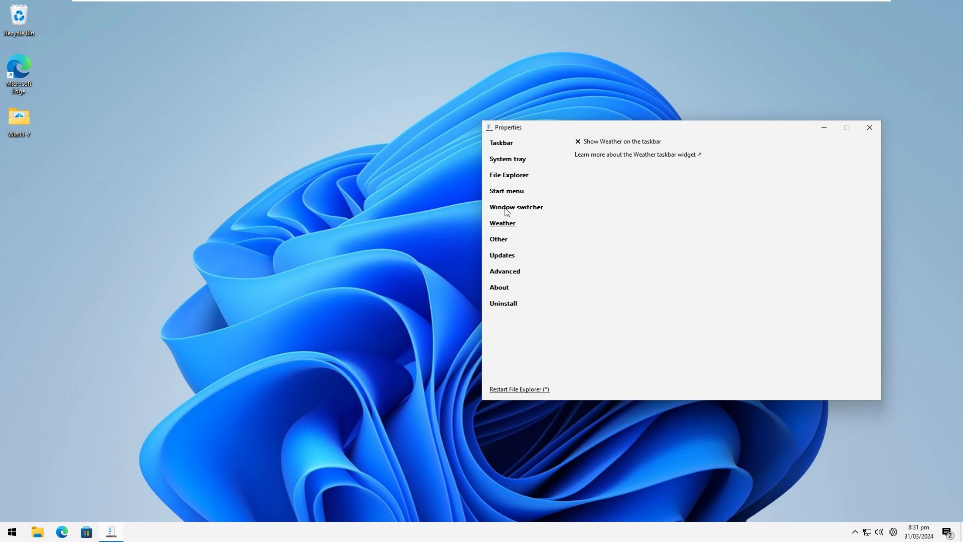
pyautogui.click(520, 176)
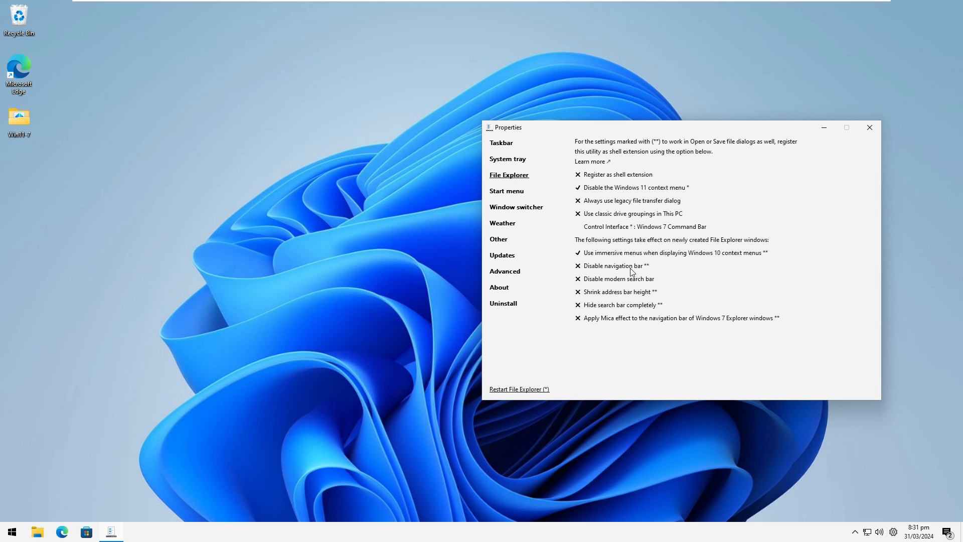
# Review the available Taskbar style options in ExplorerPatcher's taskbar settings and close the Properties window.
pyautogui.click(513, 145)
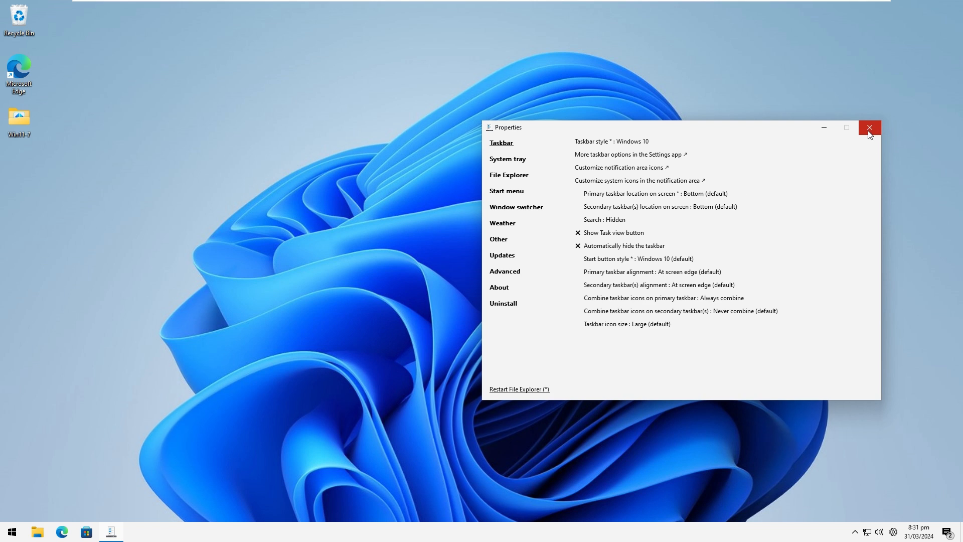
pyautogui.click(621, 143)
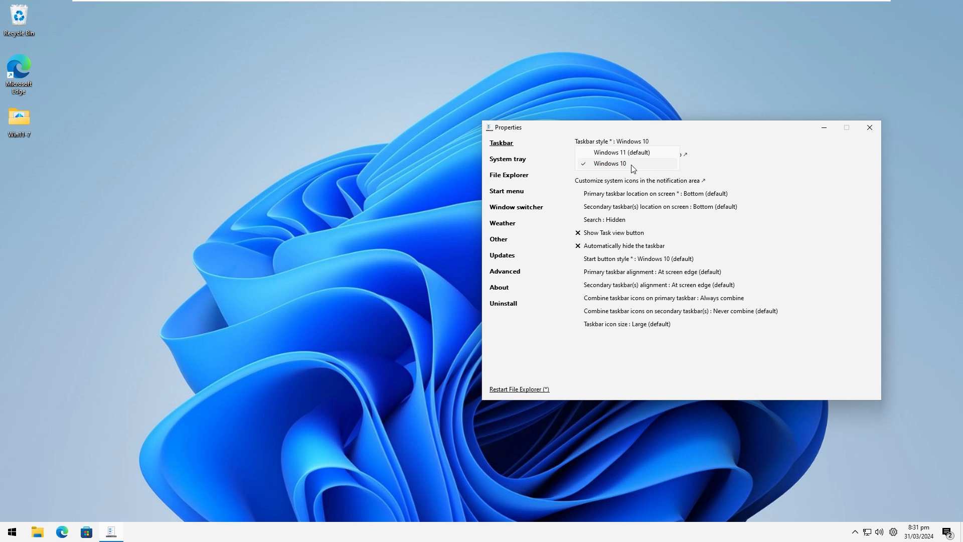
pyautogui.click(739, 158)
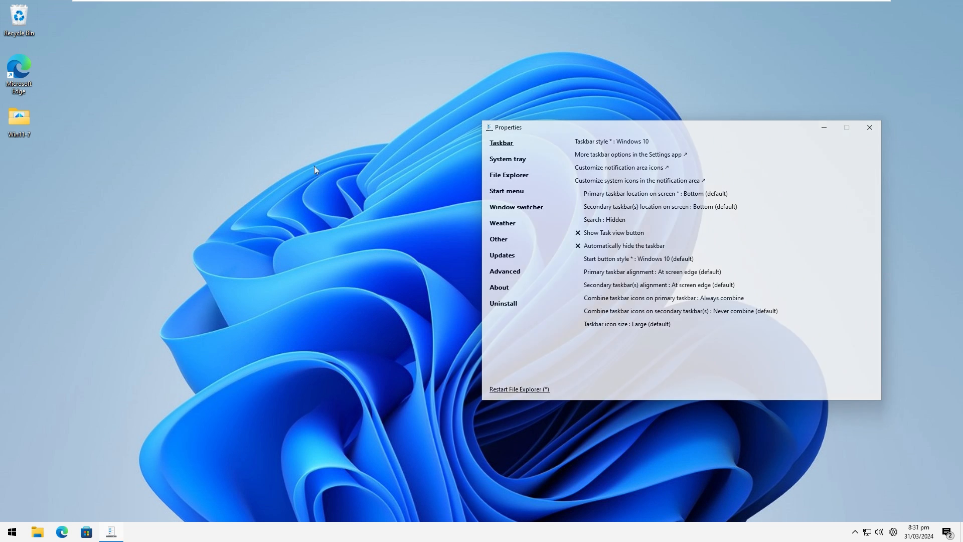
pyautogui.moveTo(146, 273); pyautogui.dragTo(127, 165)
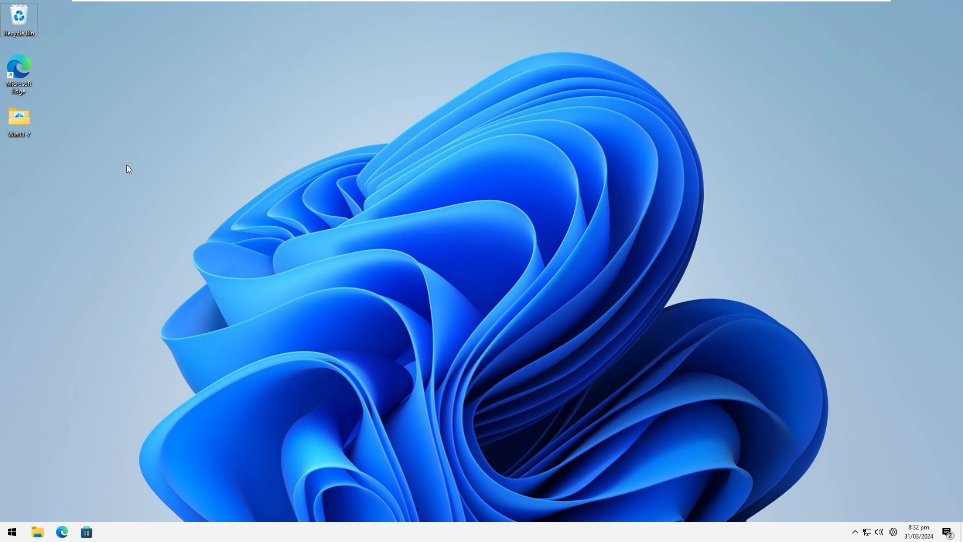
# Check the installed Windows version and build in the About Windows dialog, and close it.
pyautogui.press('super+r')
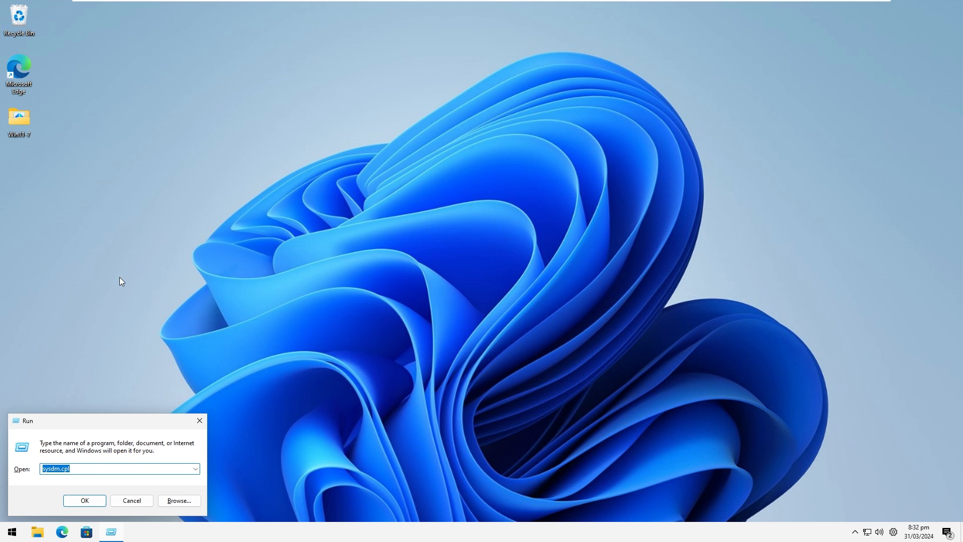
pyautogui.write('winver')
pyautogui.press('Return')
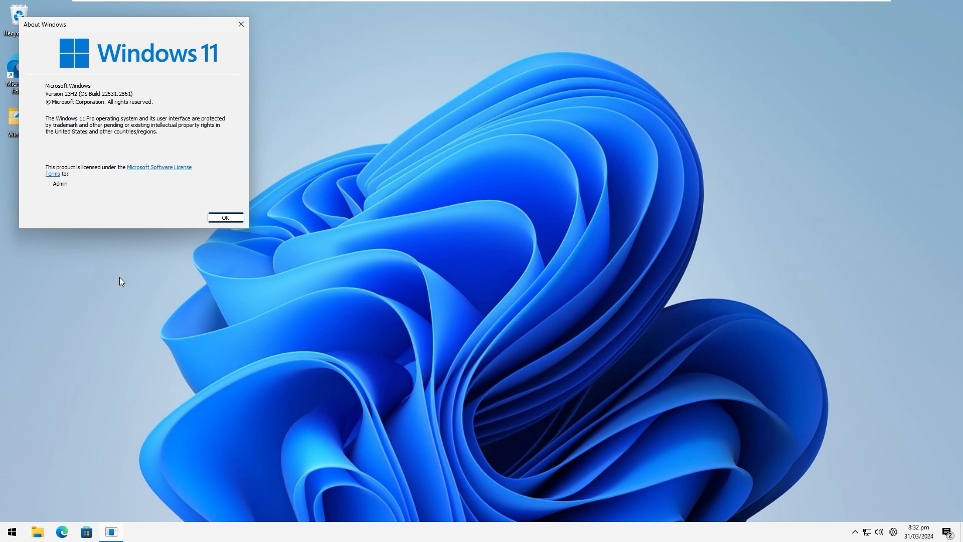
pyautogui.moveTo(146, 33); pyautogui.dragTo(235, 56)
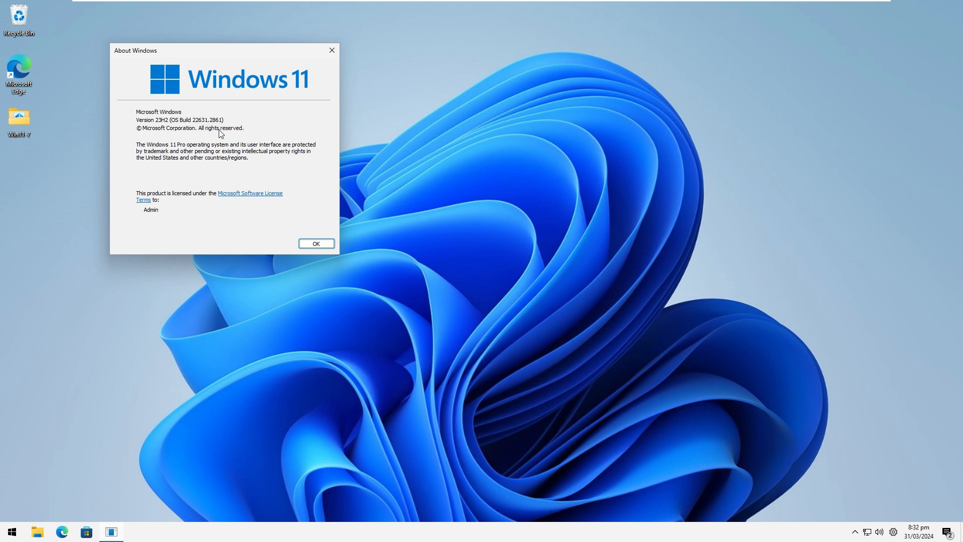
pyautogui.click(309, 244)
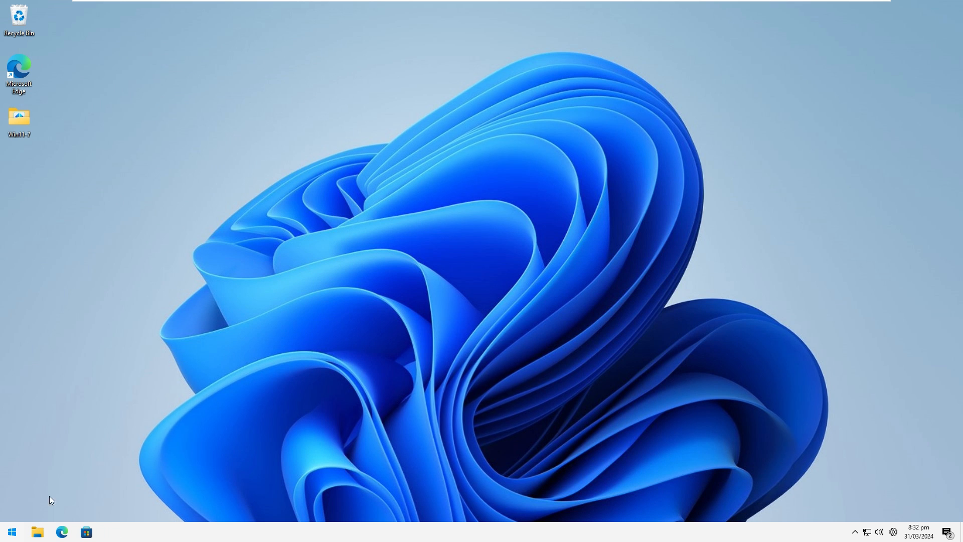
# Search for the Activation settings, check the Windows activation state, and close Settings.
pyautogui.press('super')
pyautogui.write('ac')
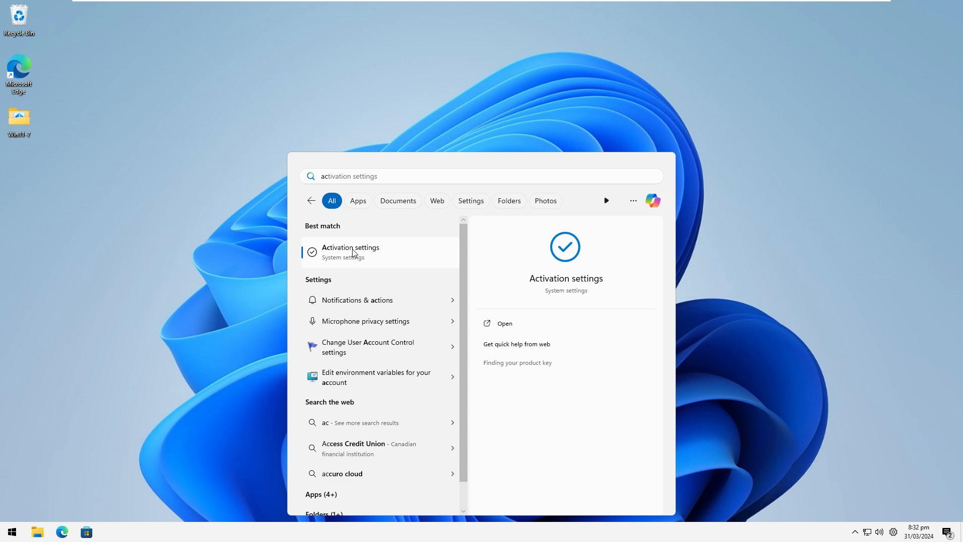
pyautogui.click(353, 251)
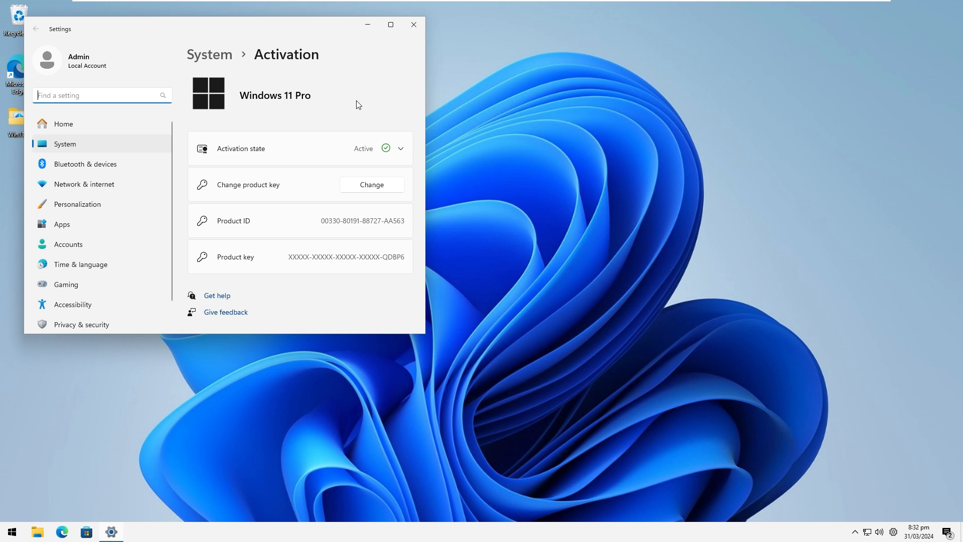
pyautogui.click(414, 24)
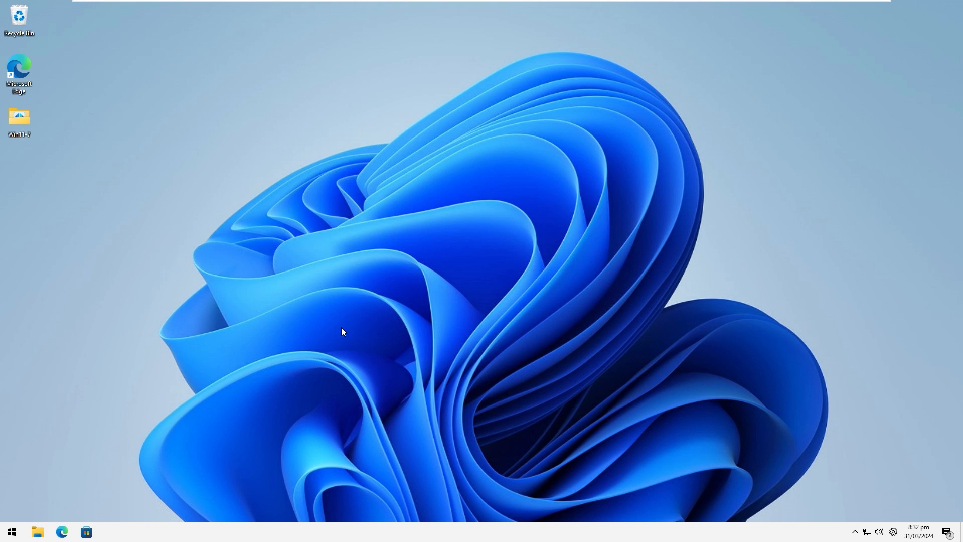
# Install WindowBlinds 11 by running WindowBlinds11_setup from the Win11-7 folder, agreeing to the license and dismissing the new skin notification.
pyautogui.doubleClick(25, 127)
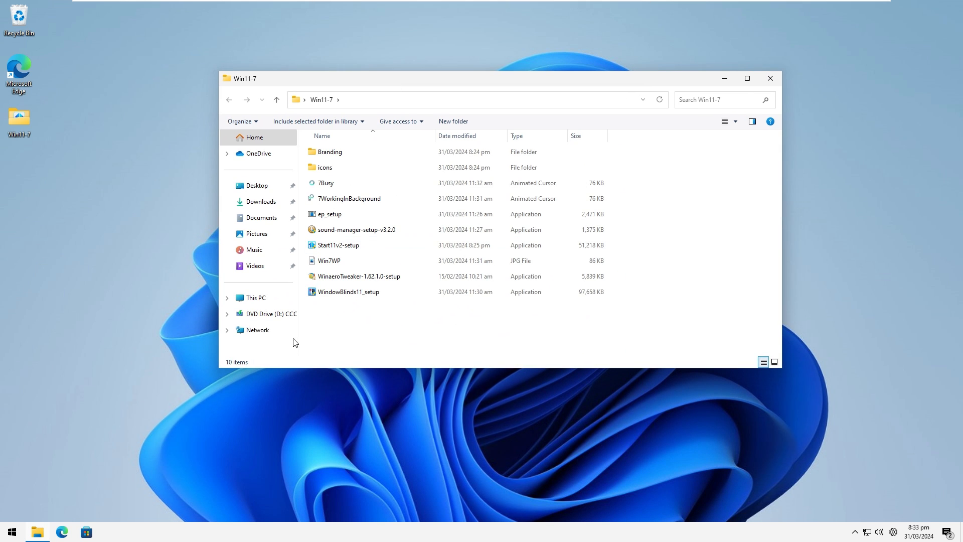
pyautogui.doubleClick(351, 296)
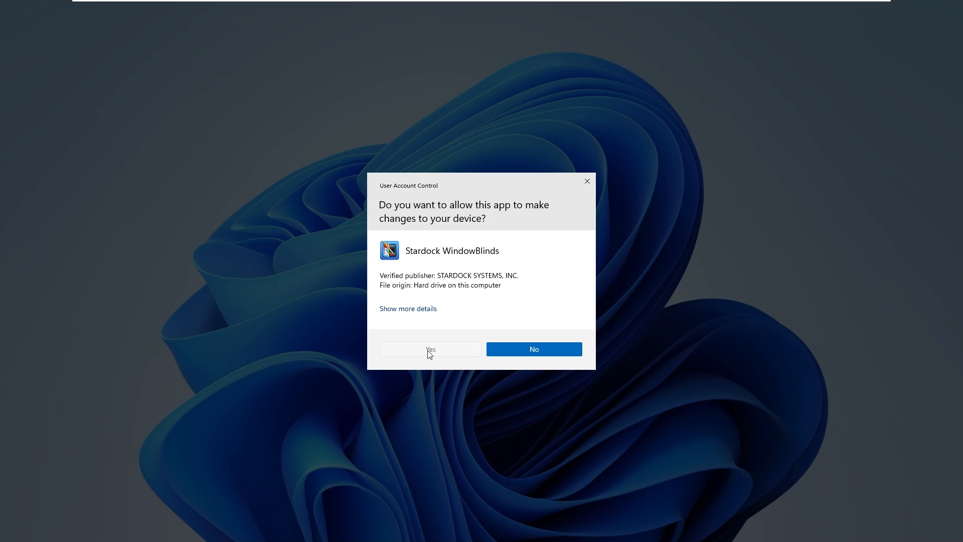
pyautogui.click(430, 350)
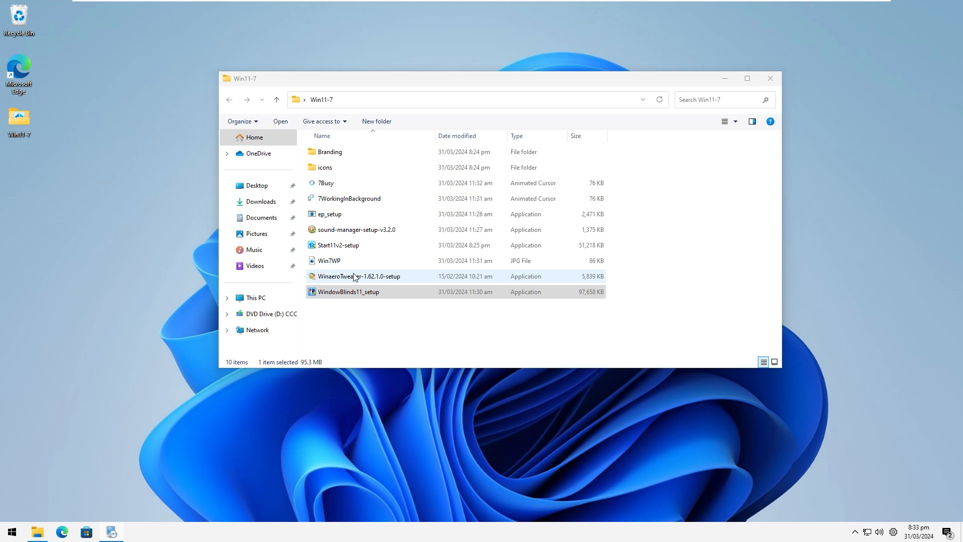
pyautogui.click(358, 296)
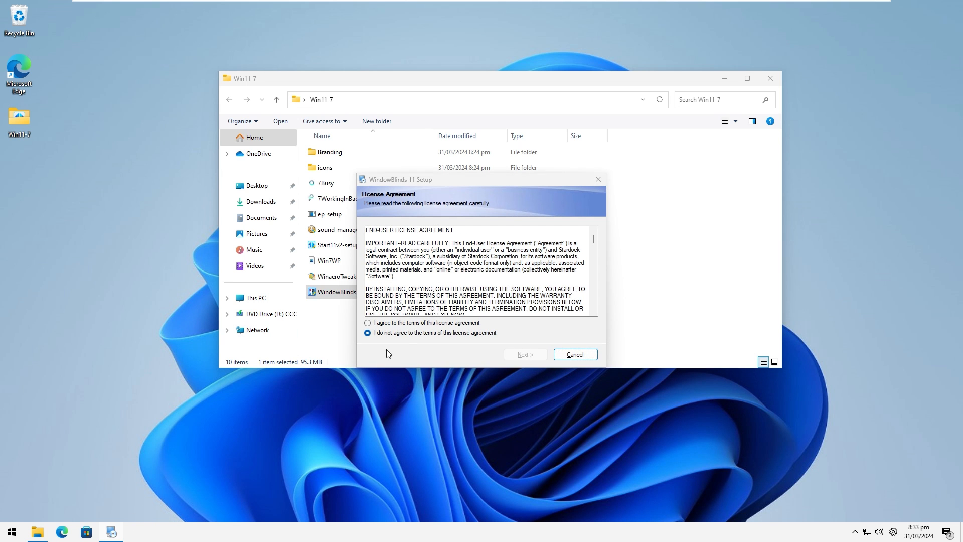
pyautogui.click(409, 323)
pyautogui.click(521, 354)
pyautogui.click(522, 354)
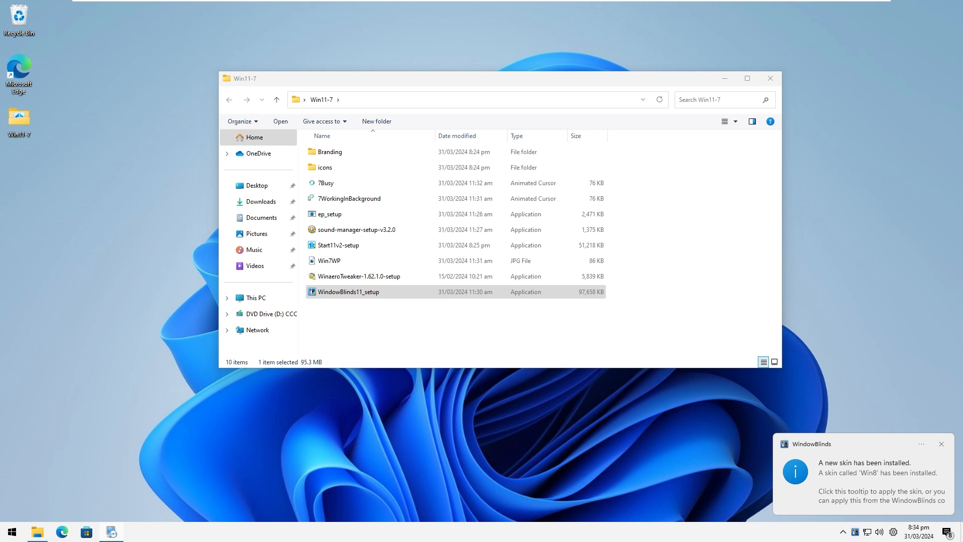
pyautogui.click(942, 444)
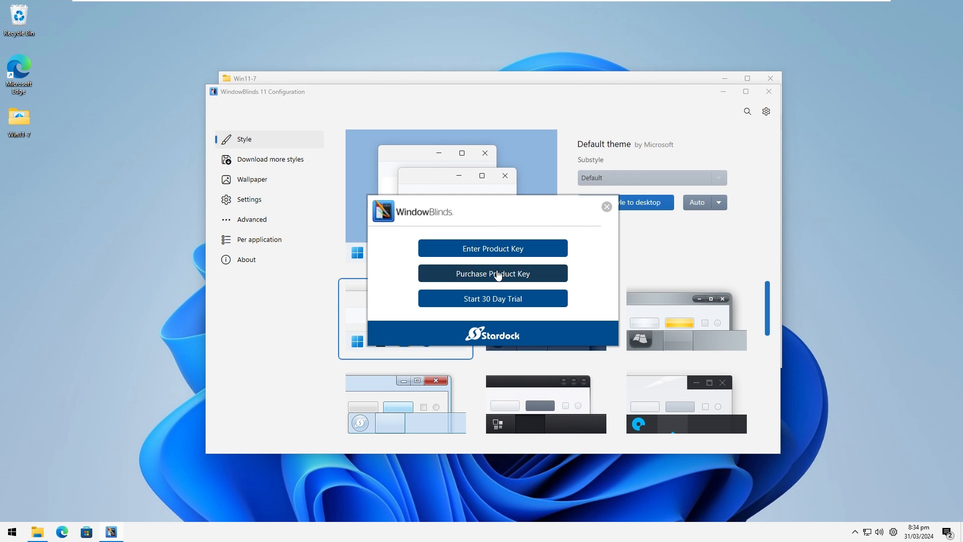
# View the WindowBlinds 11 purchase page, always using Microsoft Edge for https links, check its pricing, and close the browser.
pyautogui.click(490, 276)
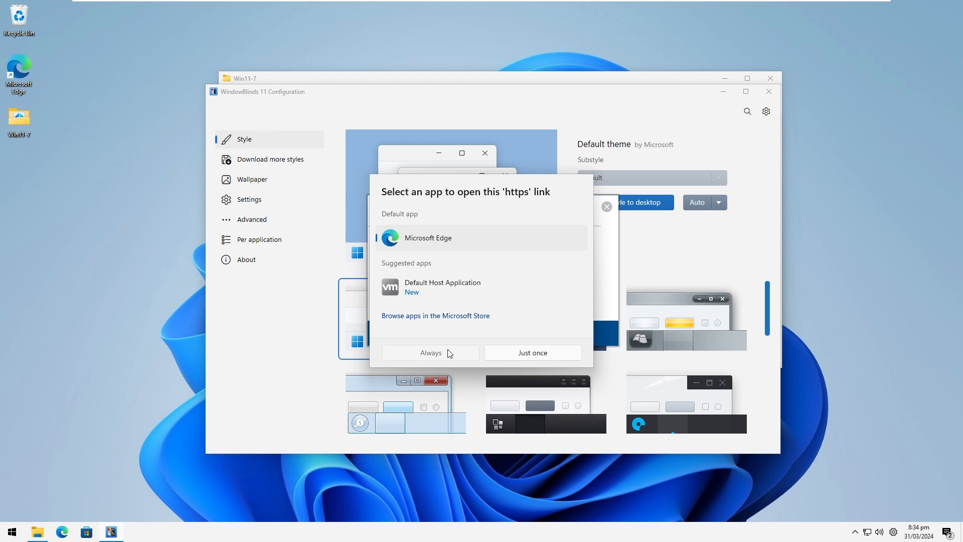
pyautogui.click(450, 353)
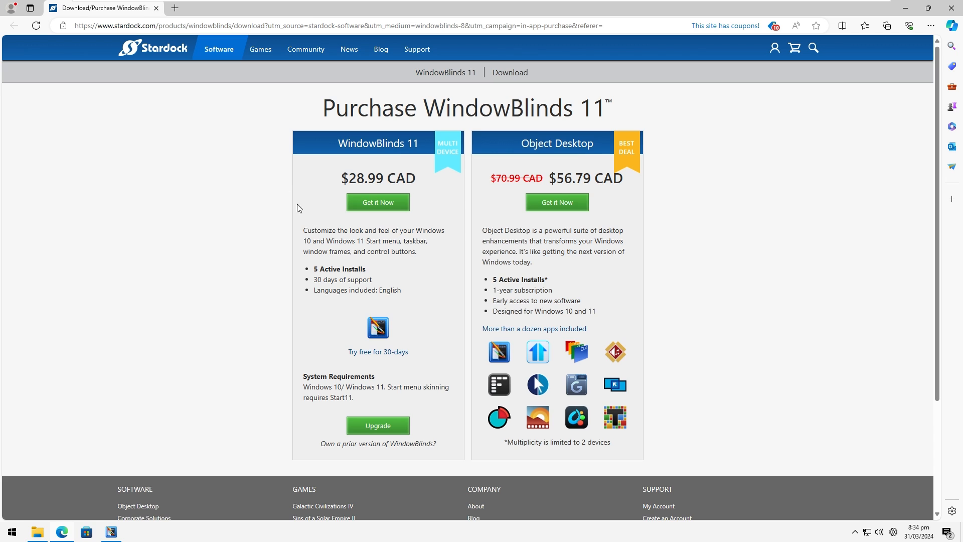
pyautogui.moveTo(317, 229); pyautogui.dragTo(429, 198)
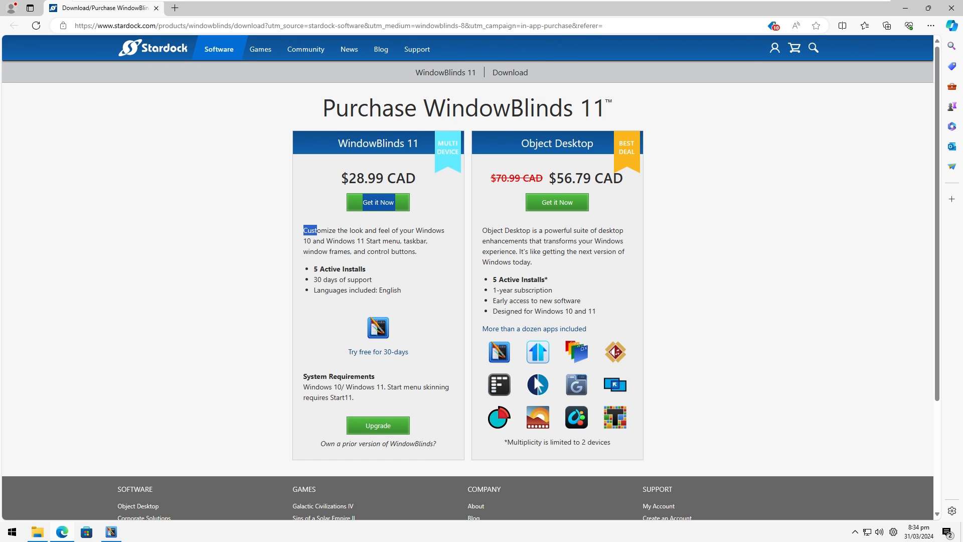
pyautogui.moveTo(561, 9); pyautogui.dragTo(484, 123)
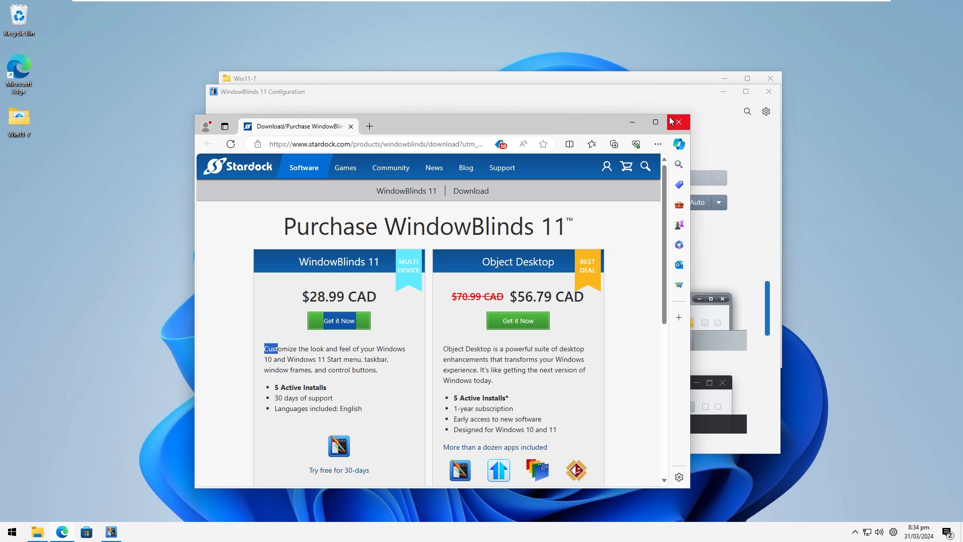
pyautogui.moveTo(319, 298); pyautogui.dragTo(377, 281)
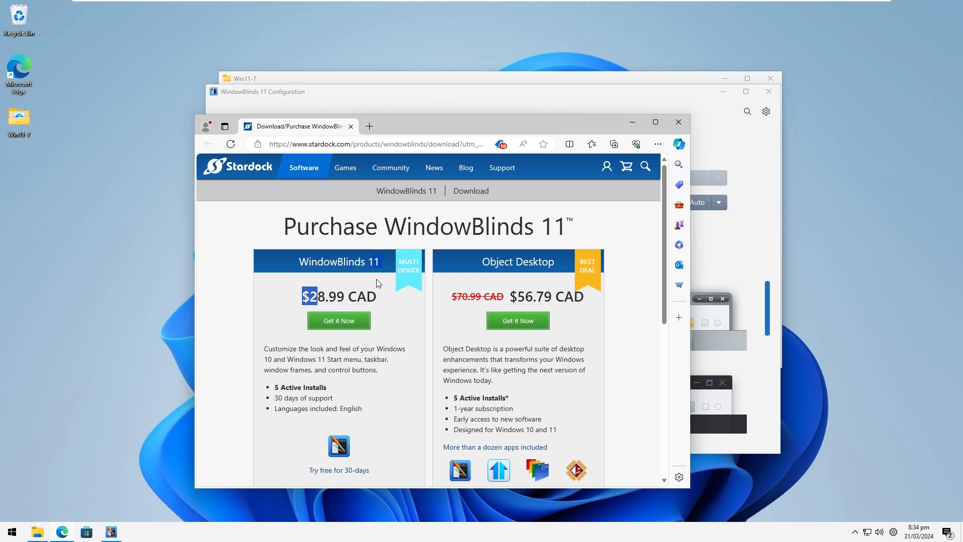
pyautogui.click(679, 121)
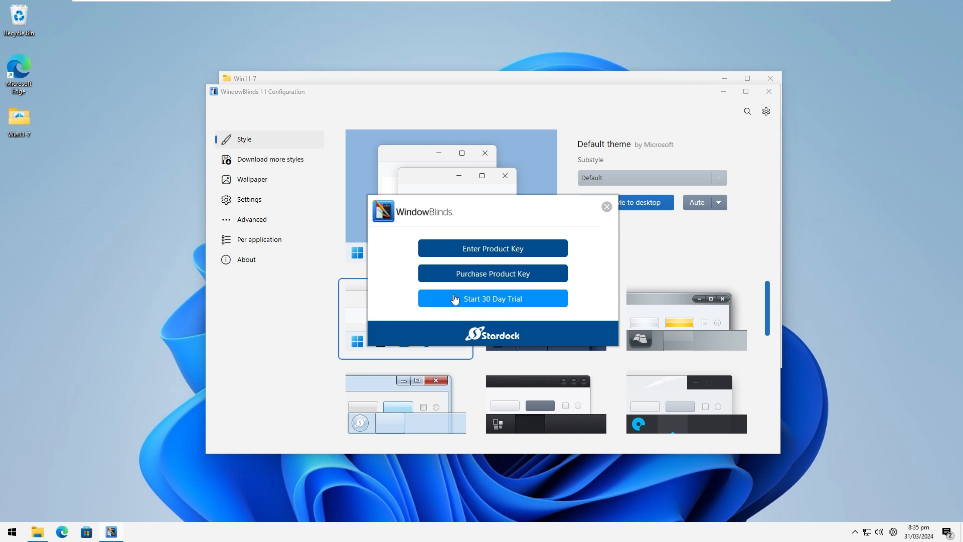
# Activate the WindowBlinds 30-day trial with an e-mail address and close the WindowBlinds 11 Configuration window.
pyautogui.moveTo(447, 219); pyautogui.dragTo(425, 225)
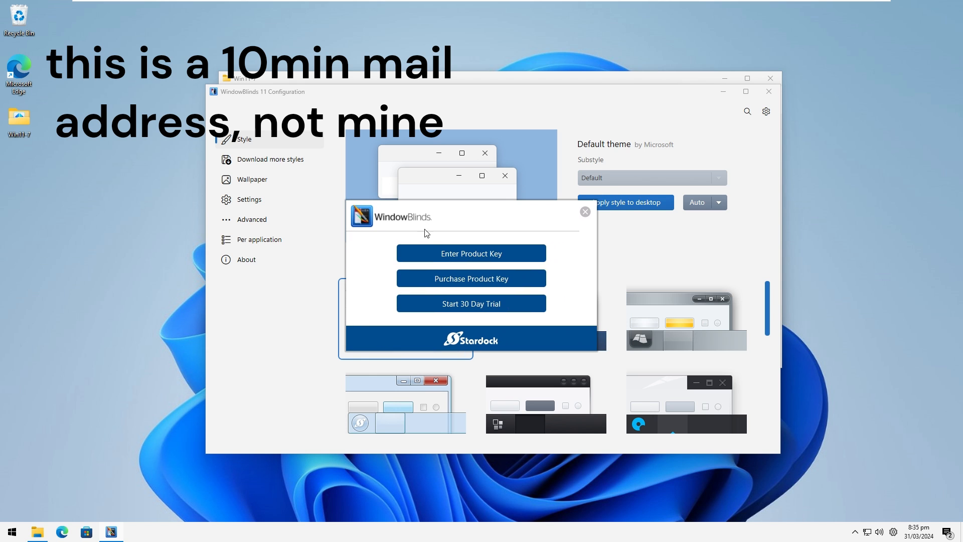
pyautogui.click(448, 306)
pyautogui.hotkey('ctrl', 'v')
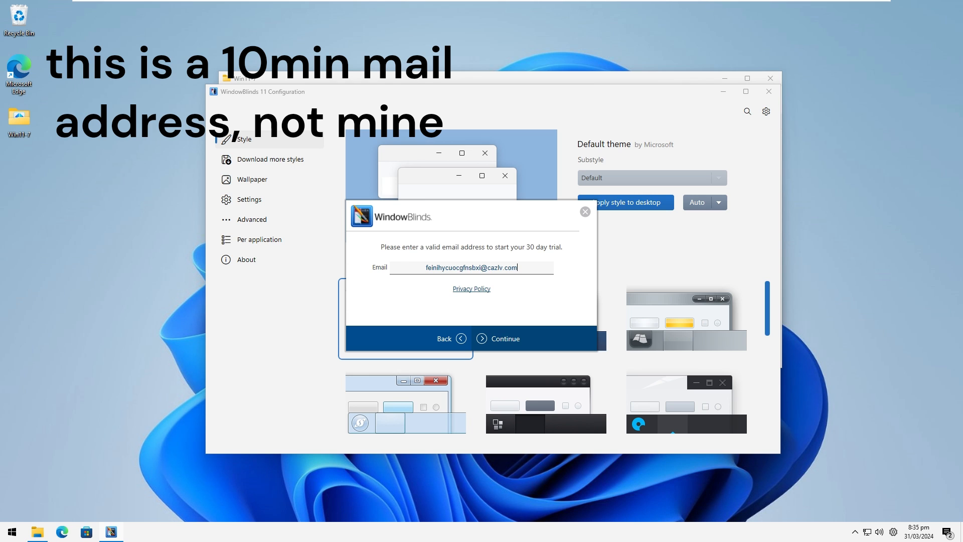
pyautogui.click(495, 335)
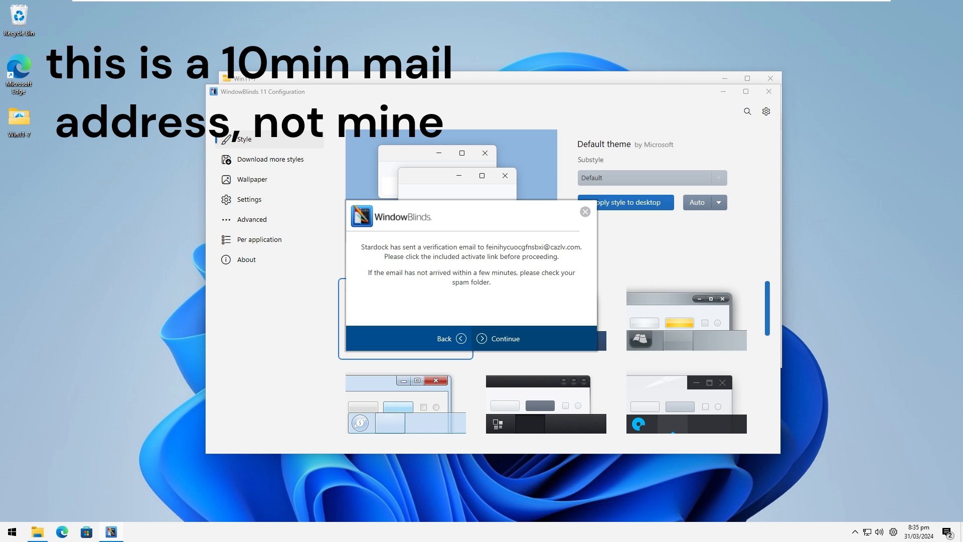
pyautogui.click(498, 338)
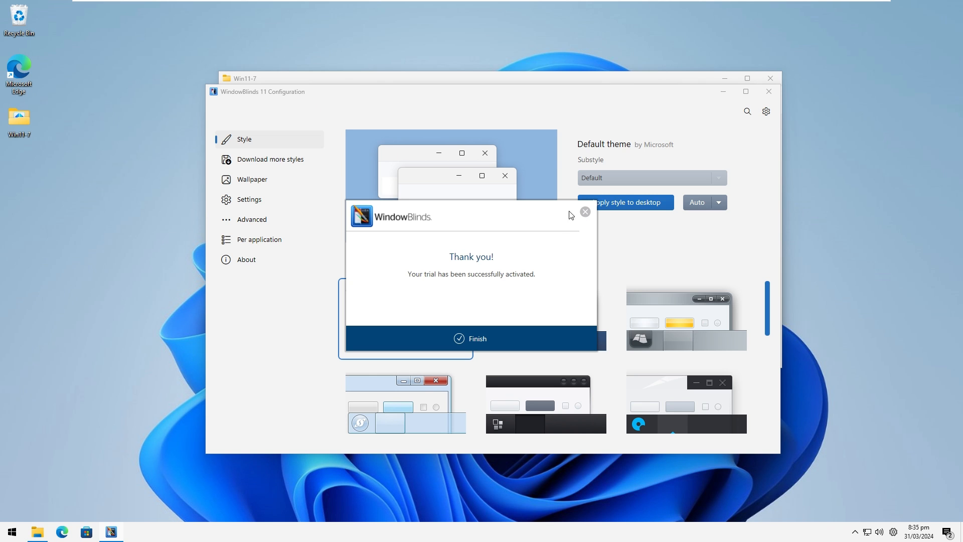
pyautogui.click(585, 212)
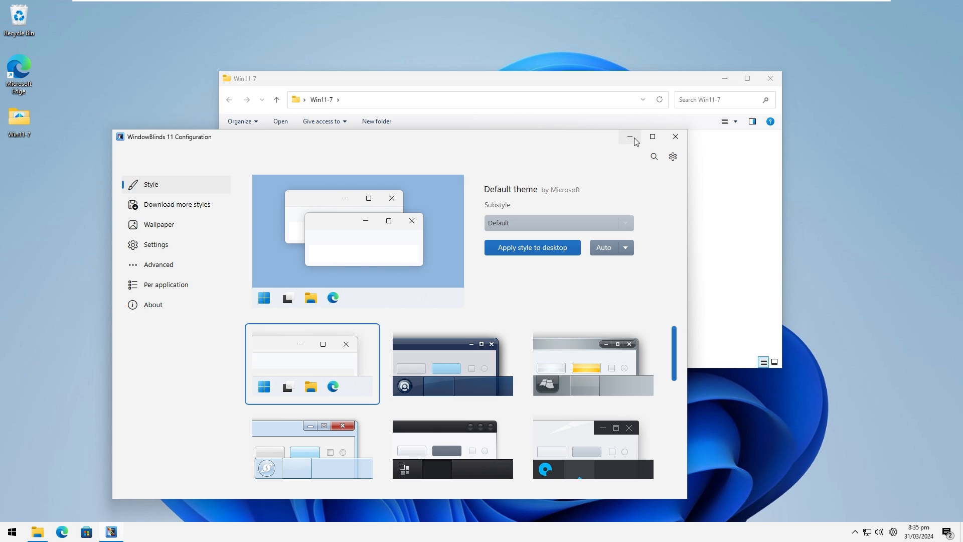
pyautogui.click(676, 137)
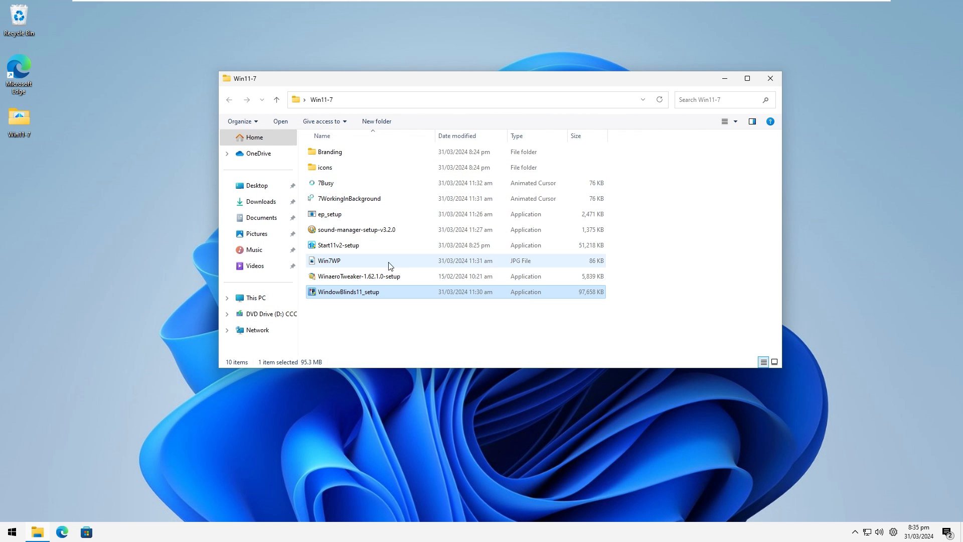
# Install Start11 by running Start11v2-setup from the Win11-7 folder, allowing it to make changes and agreeing to the license.
pyautogui.click(377, 248)
pyautogui.doubleClick(378, 246)
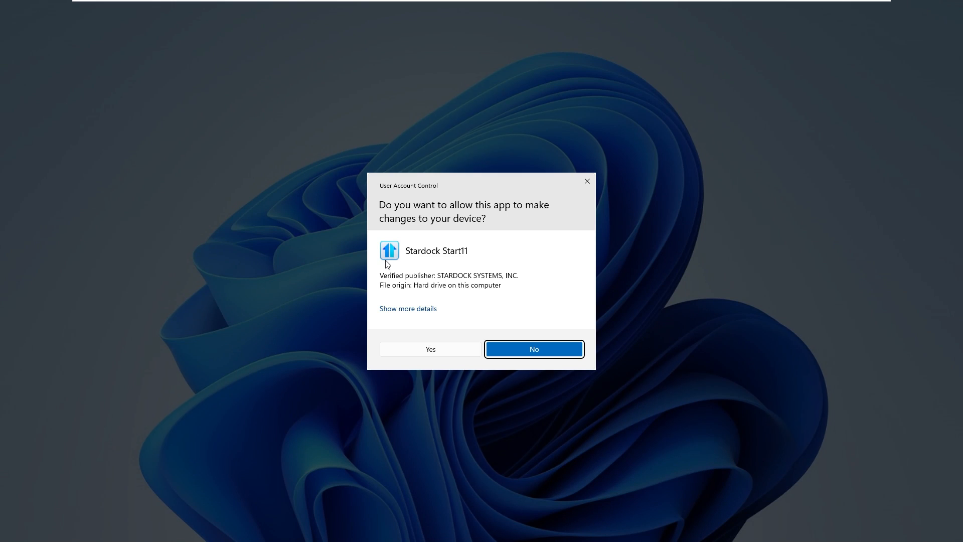
pyautogui.click(441, 350)
pyautogui.doubleClick(416, 246)
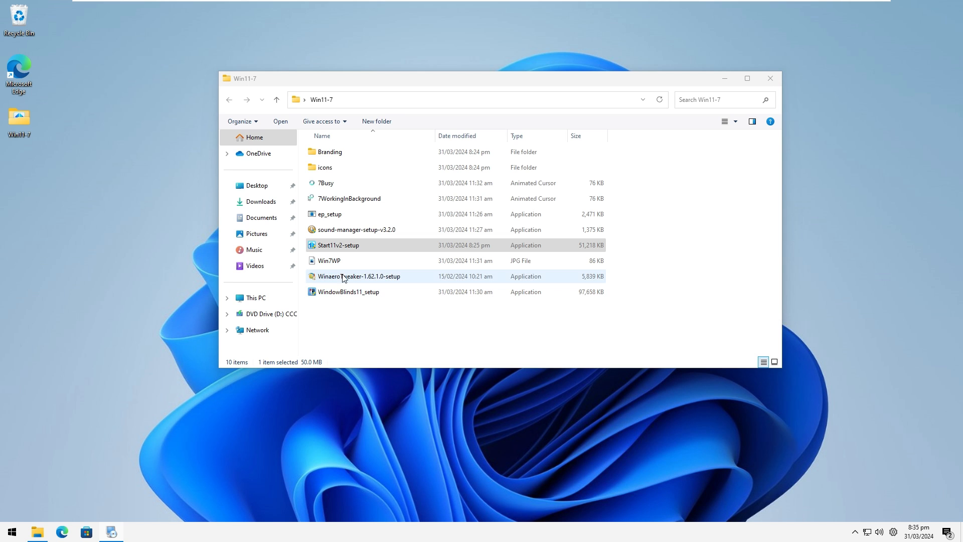
pyautogui.click(111, 532)
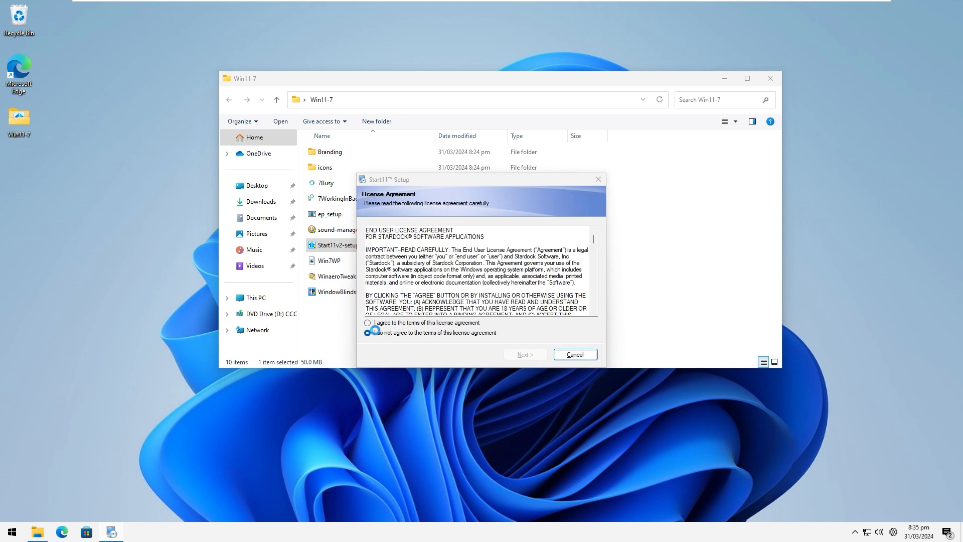
pyautogui.click(367, 327)
pyautogui.click(520, 355)
pyautogui.click(519, 356)
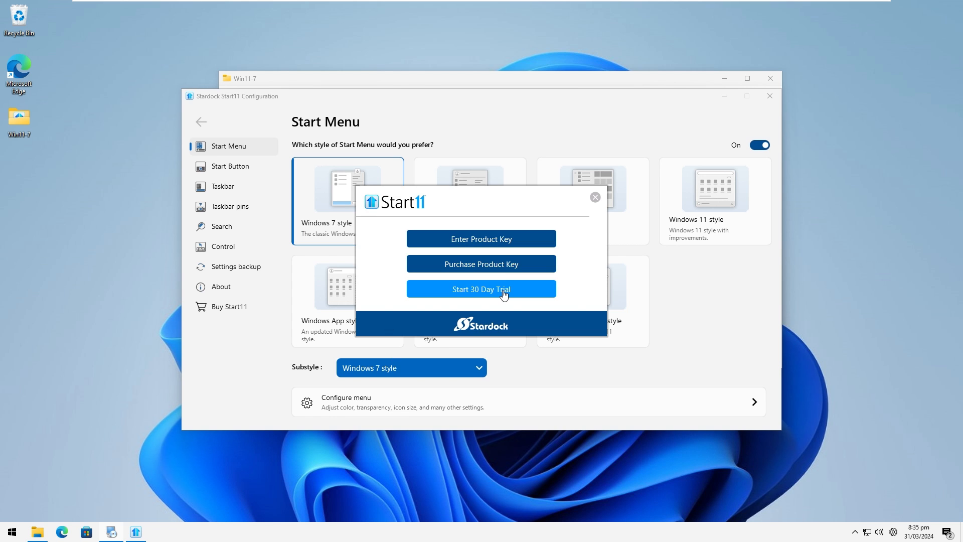
# Activate the 30-day trial of Start11.
pyautogui.click(501, 289)
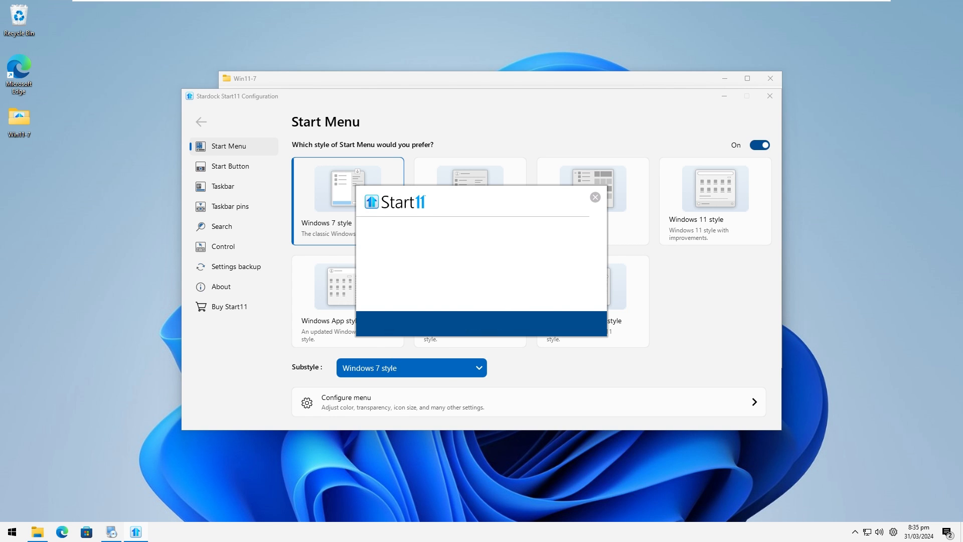
pyautogui.click(531, 326)
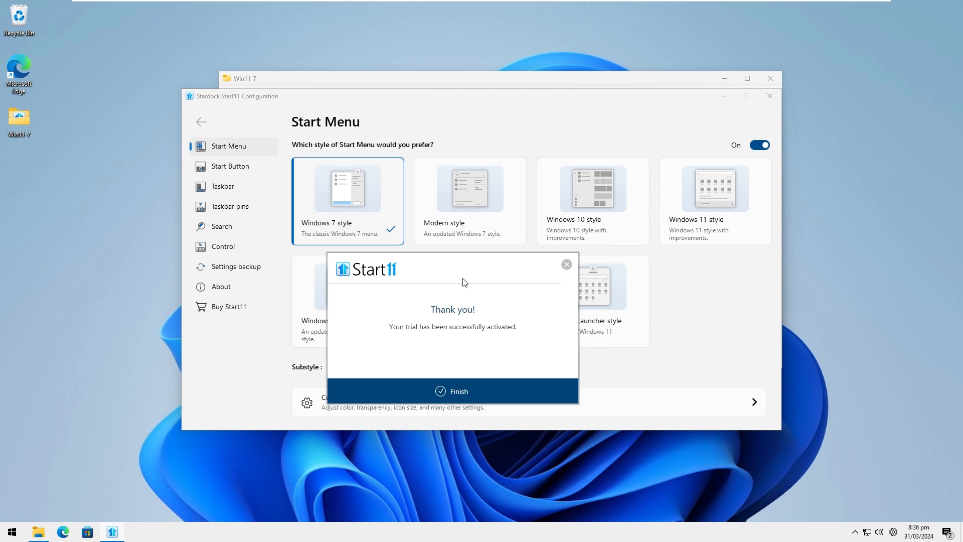
# Finish the Start11 trial activation, keep the taskbar left aligned, turn off Start11's Start menu replacement, and minimize the configuration window.
pyautogui.moveTo(476, 274); pyautogui.dragTo(650, 320)
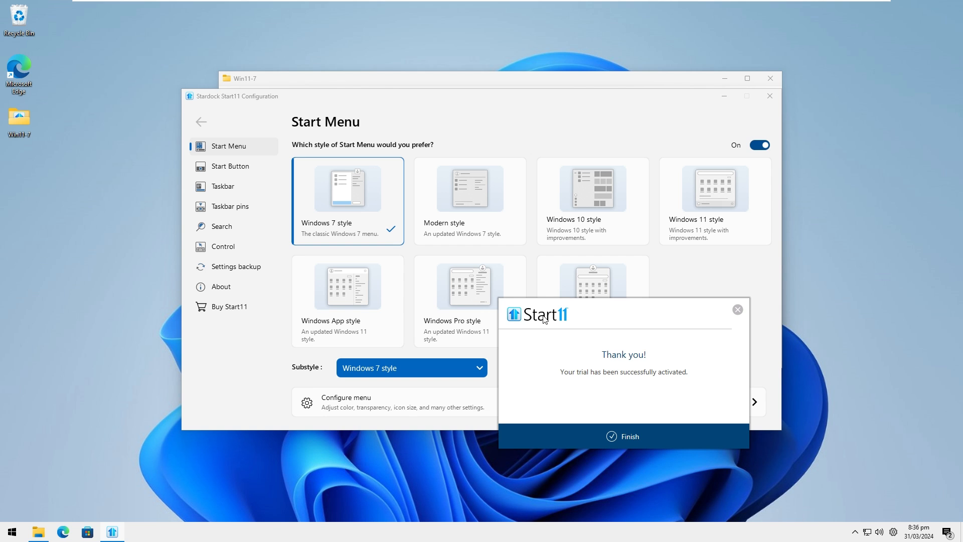
pyautogui.click(598, 439)
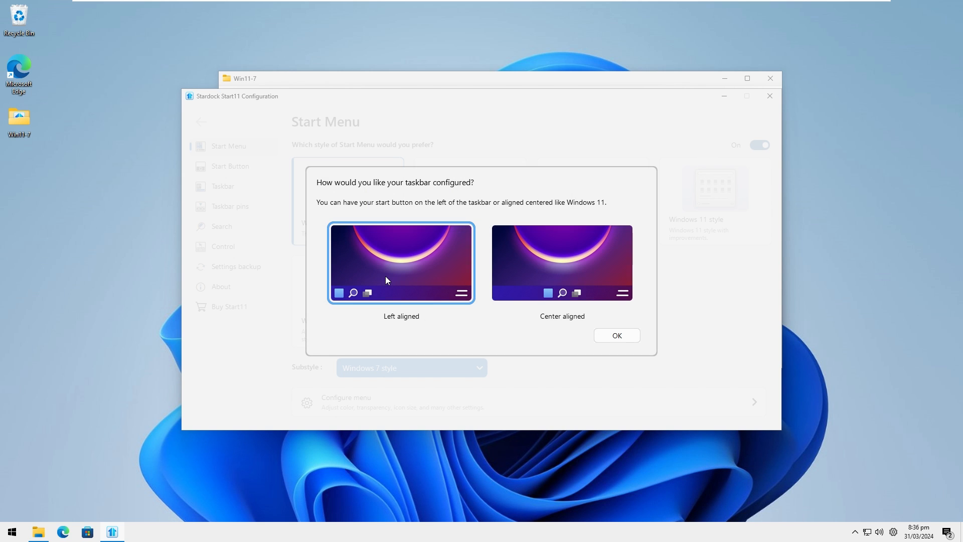
pyautogui.click(631, 335)
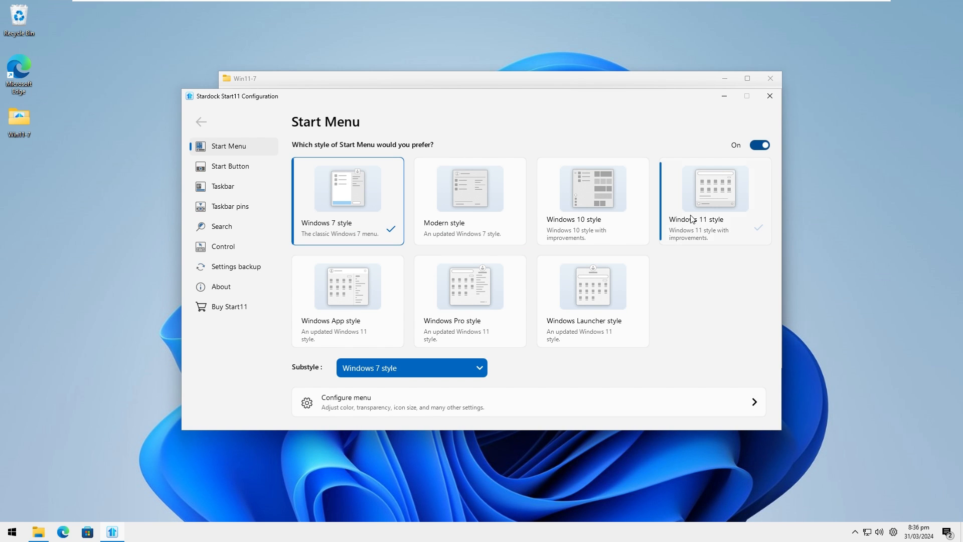
pyautogui.click(765, 145)
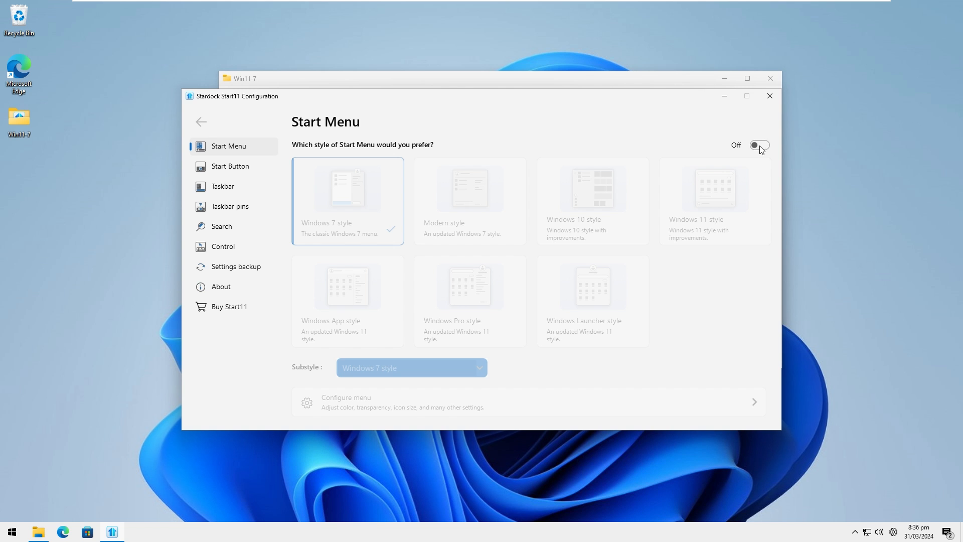
pyautogui.click(726, 97)
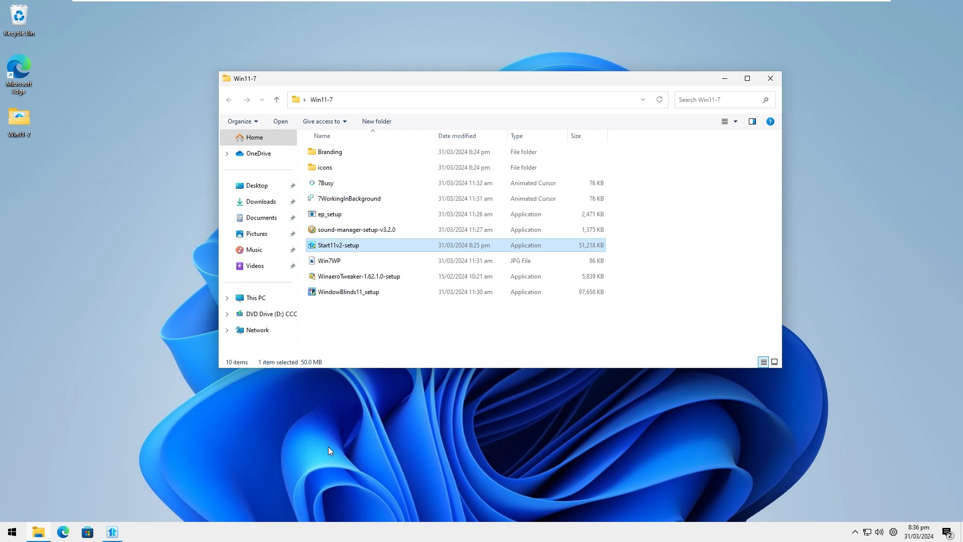
# Search the installed apps for Stardock WindowBlinds 11 and open its configuration window.
pyautogui.click(15, 531)
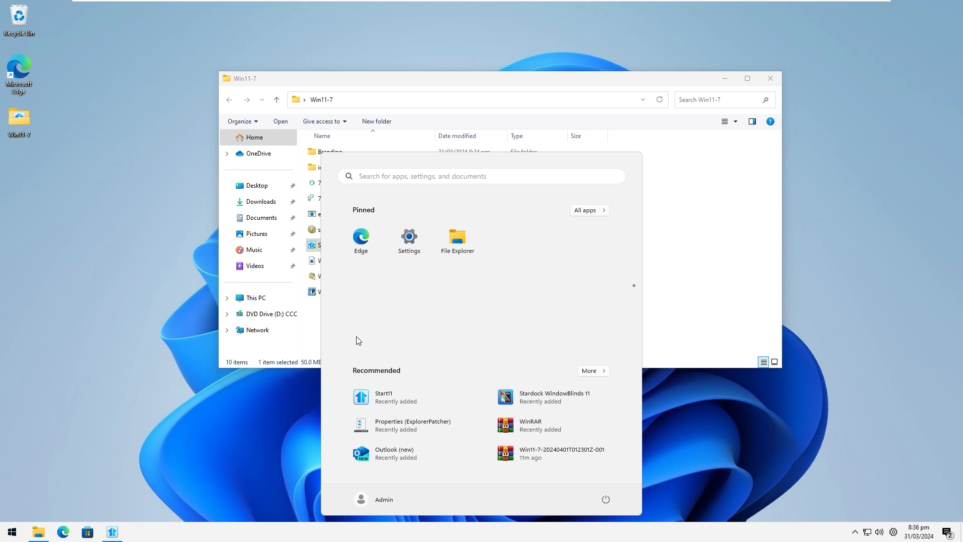
pyautogui.click(390, 174)
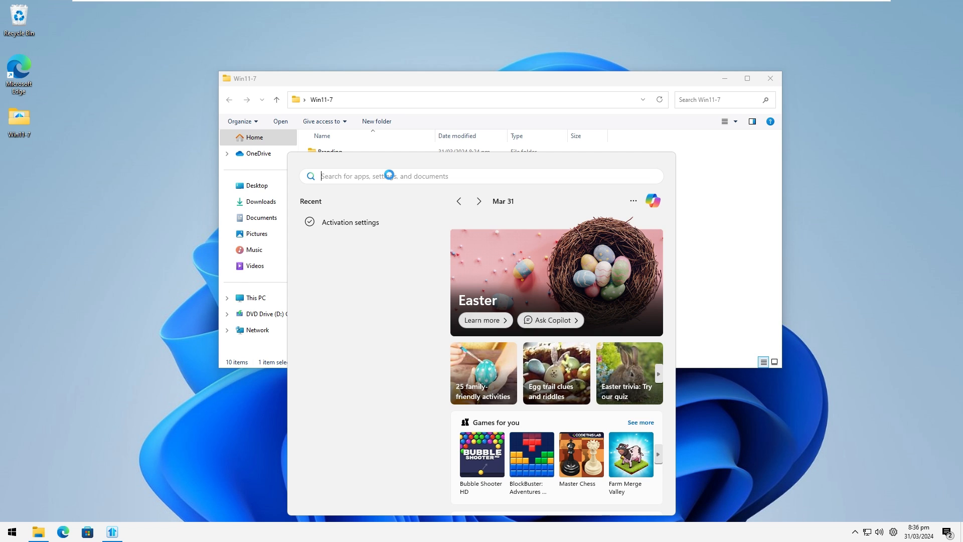
pyautogui.write('windows Tools')
pyautogui.hotkey('ctrl', 'a')
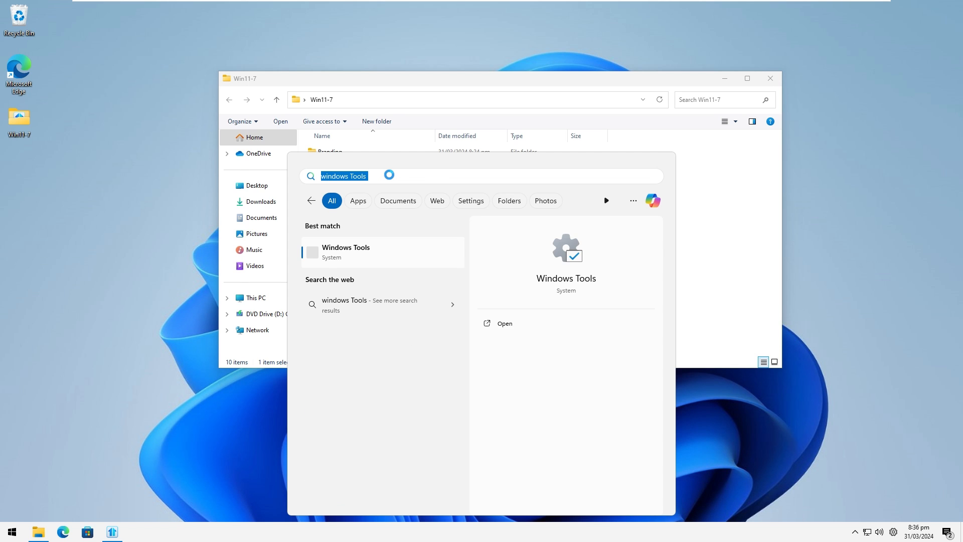
pyautogui.write('blinds')
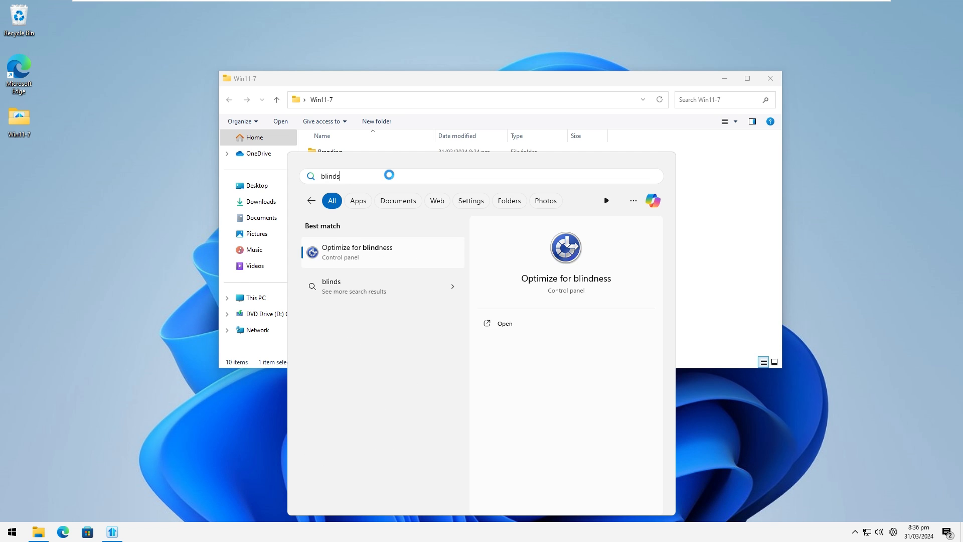
pyautogui.hotkey('ctrl', 'a')
pyautogui.write('Star')
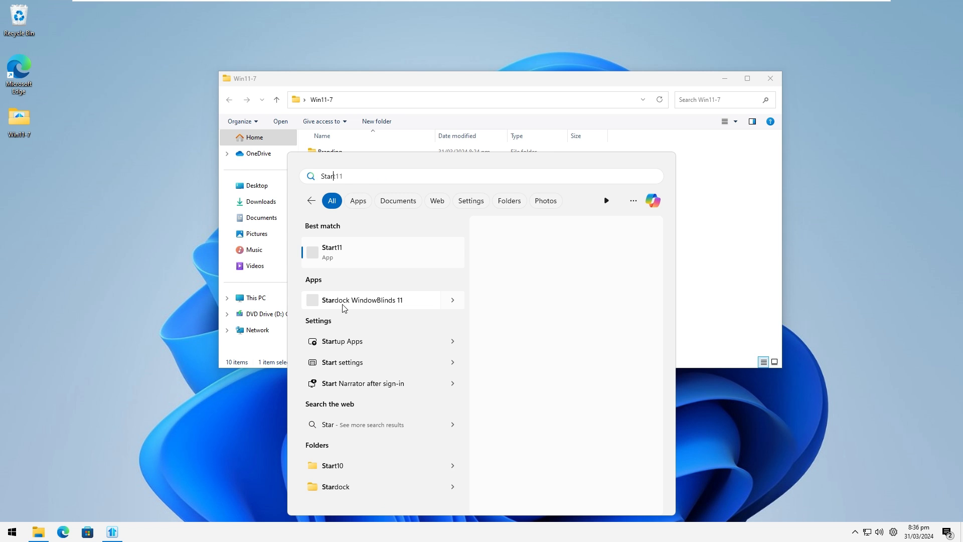
pyautogui.click(372, 300)
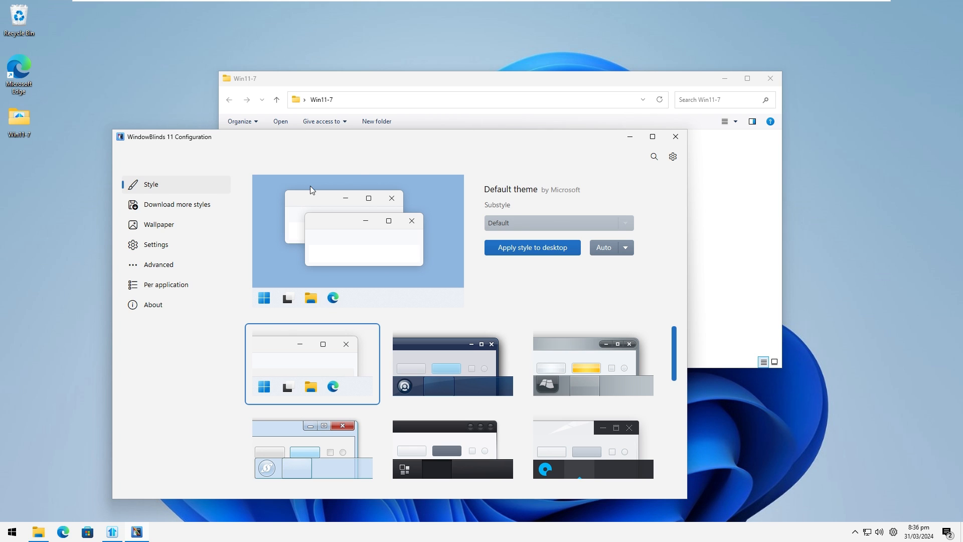
# Download the Aero 11 style by SimplexDesigns from the featured WindowBlinds styles and choose to apply it.
pyautogui.click(186, 205)
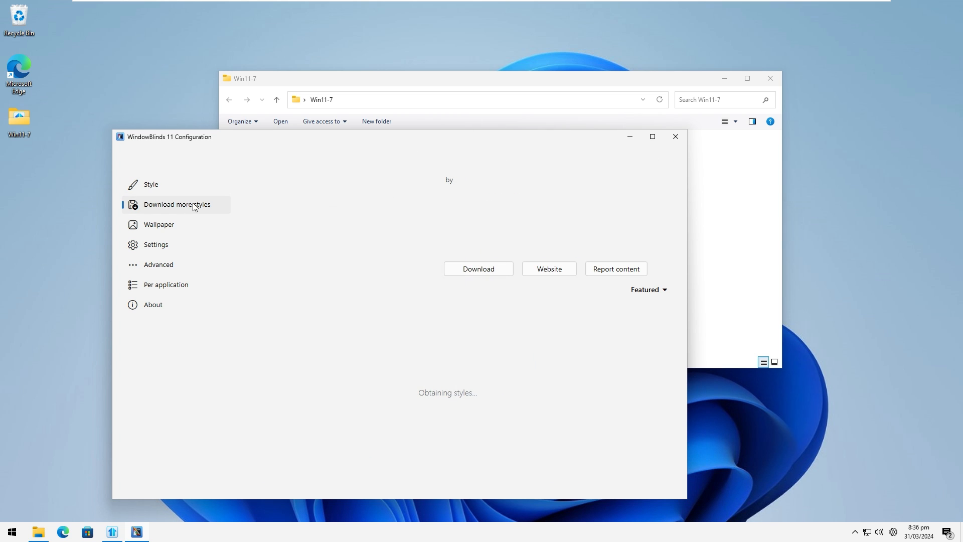
pyautogui.scroll(-1, 433, 319)
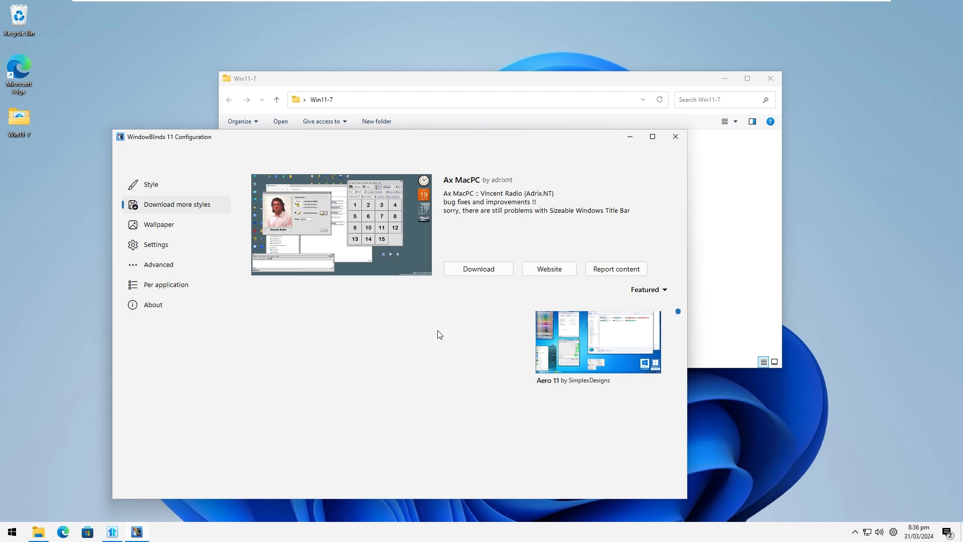
pyautogui.click(576, 350)
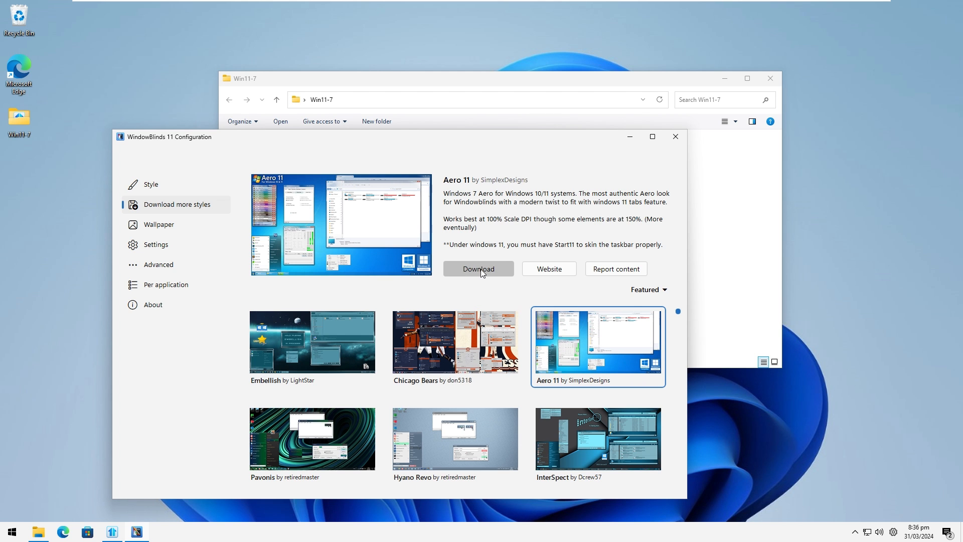
pyautogui.click(479, 269)
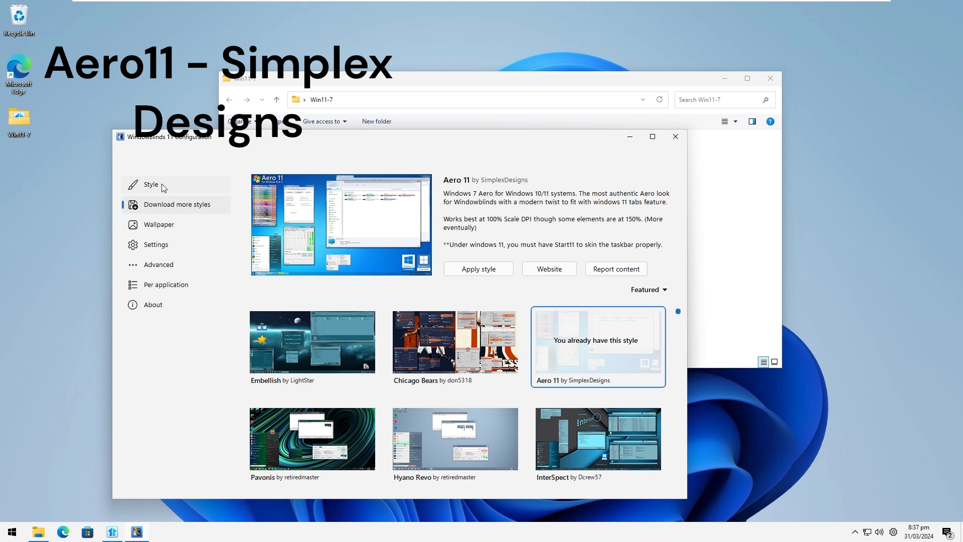
pyautogui.click(482, 270)
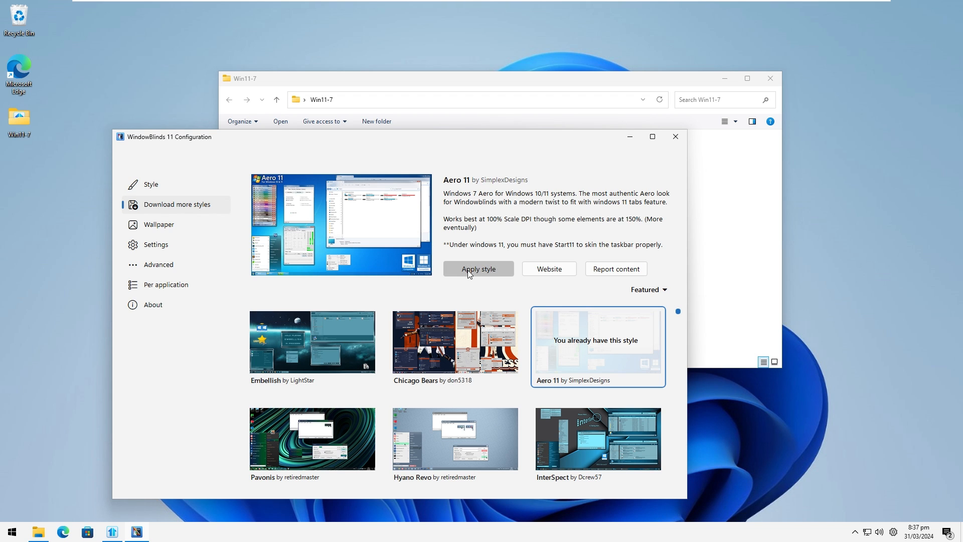
pyautogui.moveTo(399, 143); pyautogui.dragTo(541, 175)
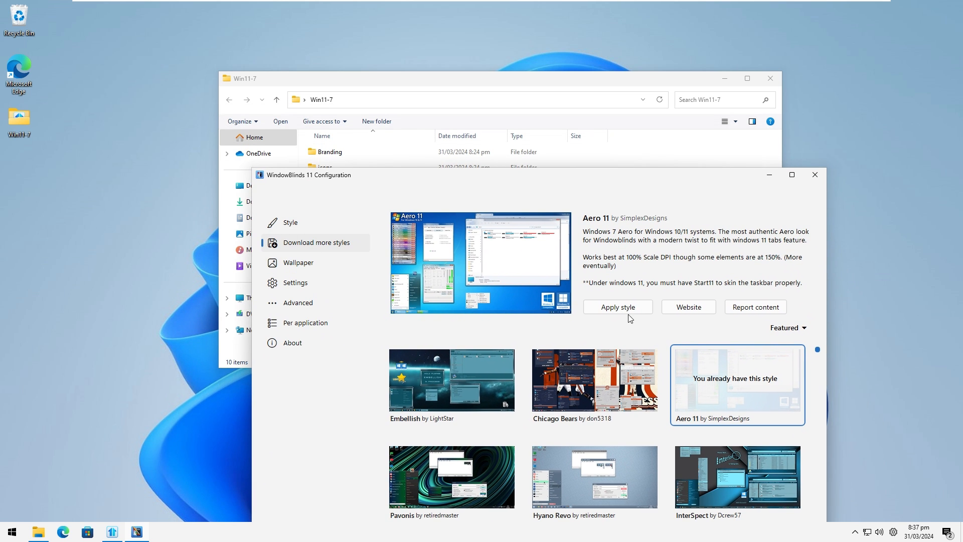
# Apply the installed Aero 11 style to the desktop with the Twilight substyle, keeping the reminder for theme switches enabled.
pyautogui.click(308, 222)
pyautogui.click(714, 409)
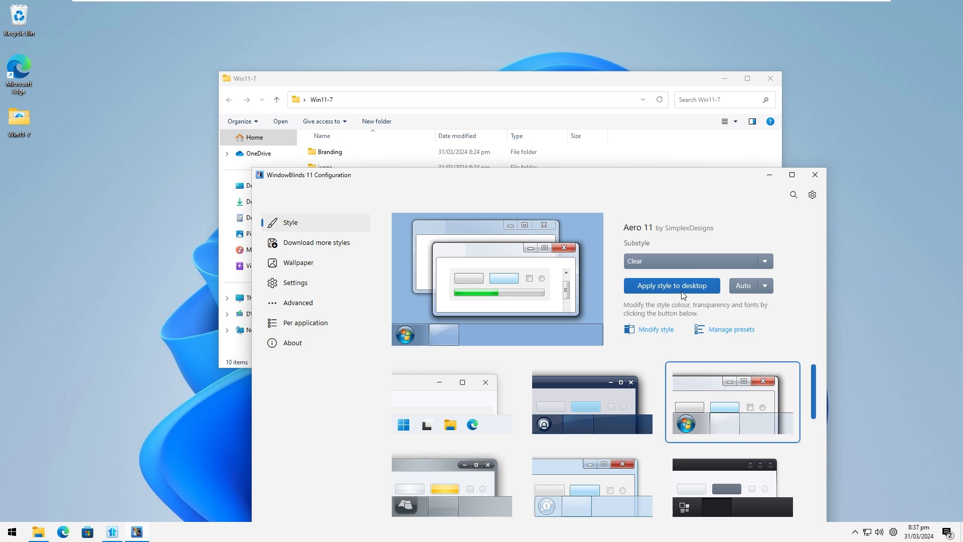
pyautogui.click(671, 259)
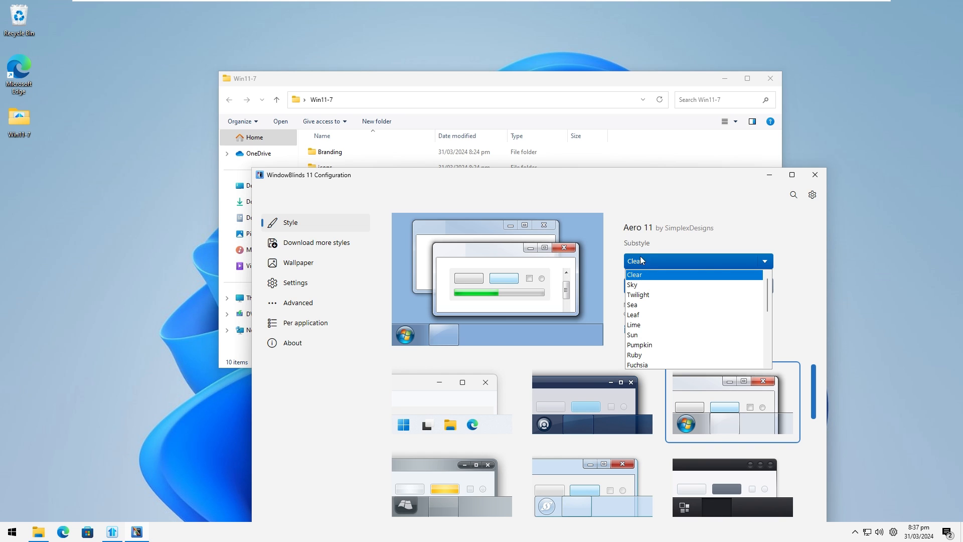
pyautogui.click(772, 275)
pyautogui.click(703, 262)
pyautogui.click(667, 294)
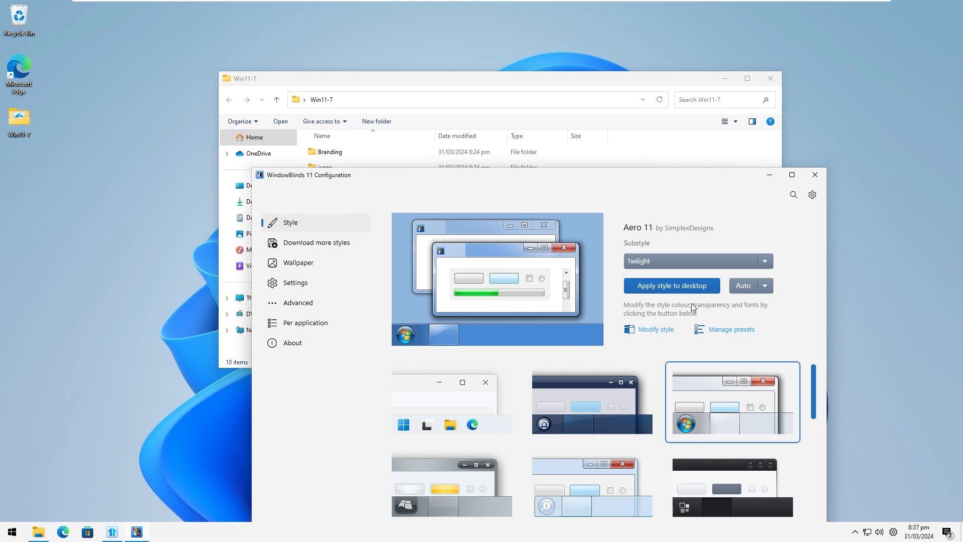
pyautogui.click(686, 259)
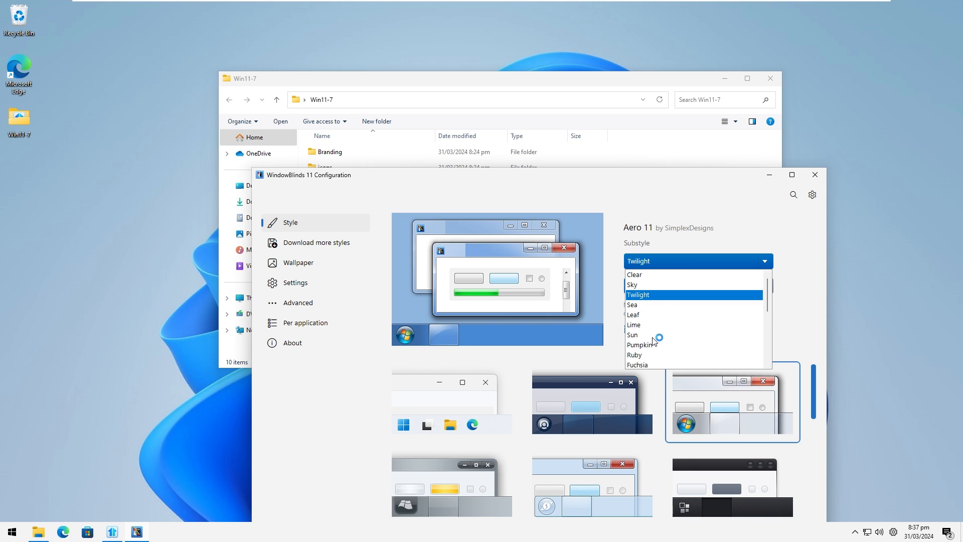
pyautogui.click(675, 228)
pyautogui.click(651, 290)
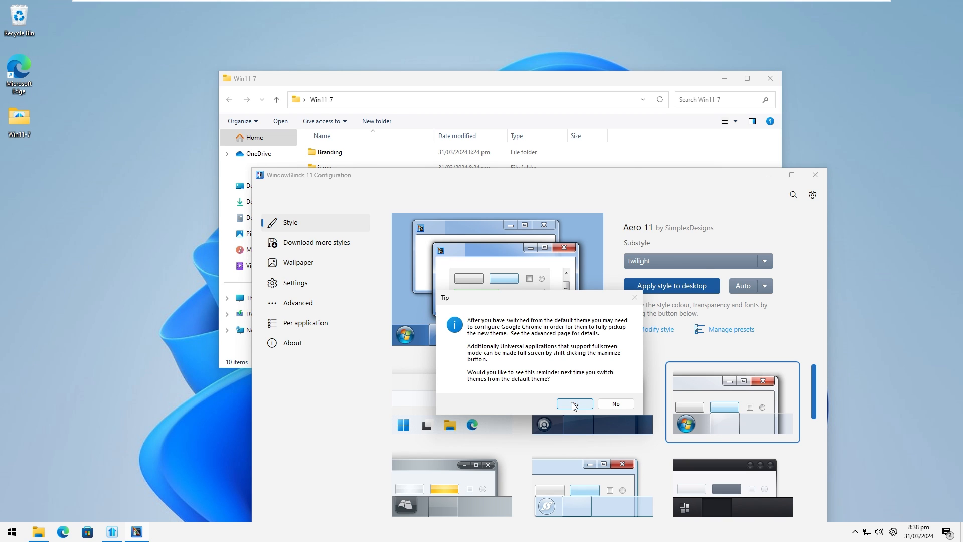
pyautogui.click(574, 404)
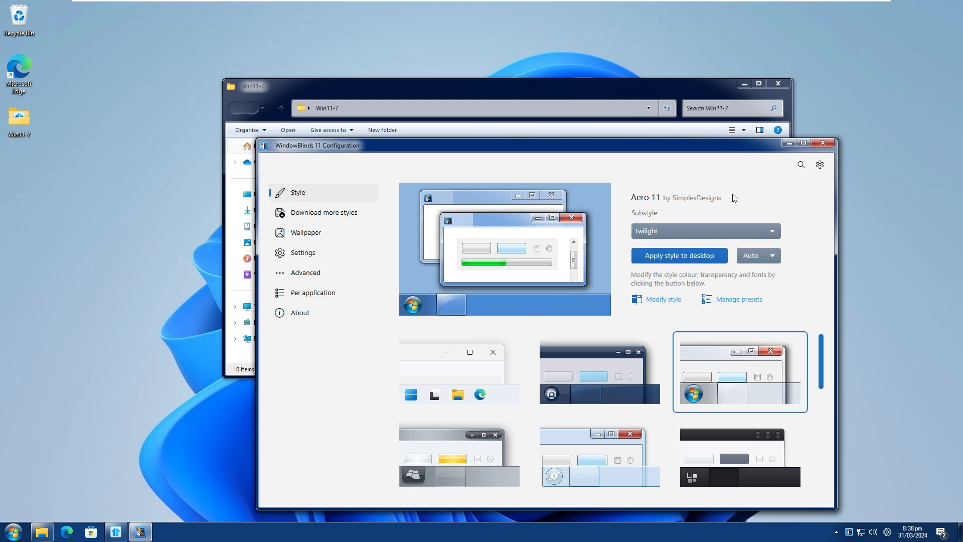
# Minimize WindowBlinds, check how the Start menu and File Explorer look with the applied style, and close the Explorer windows.
pyautogui.click(789, 144)
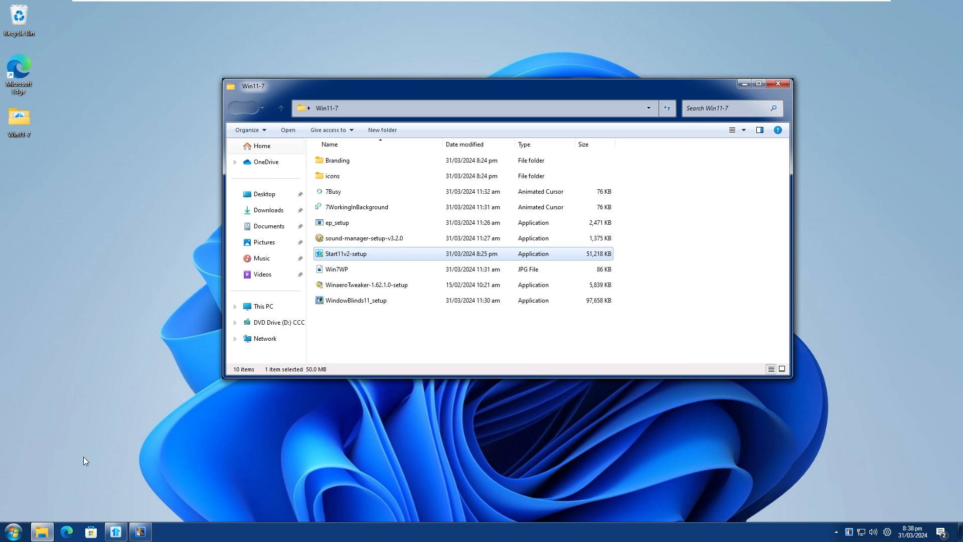
pyautogui.click(14, 531)
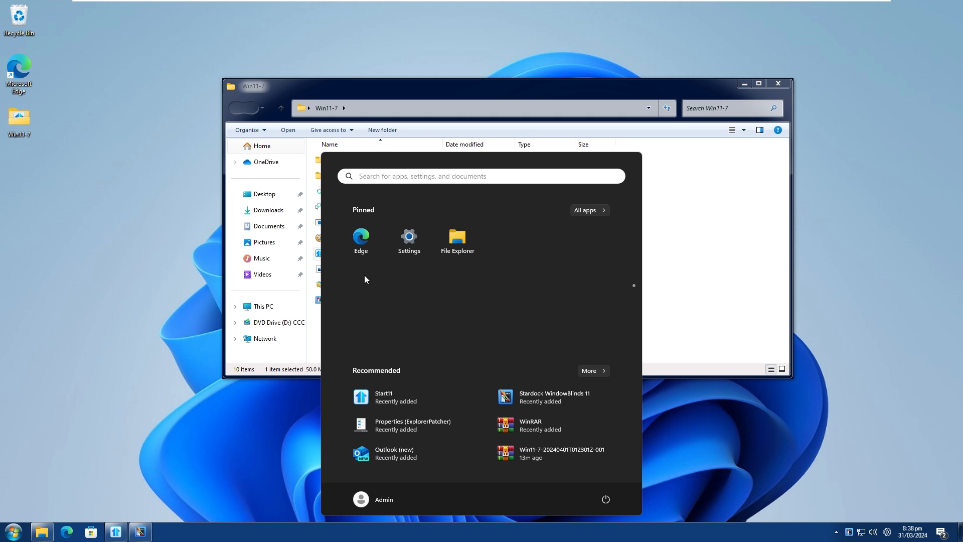
pyautogui.click(127, 328)
pyautogui.moveTo(253, 92); pyautogui.dragTo(308, 124)
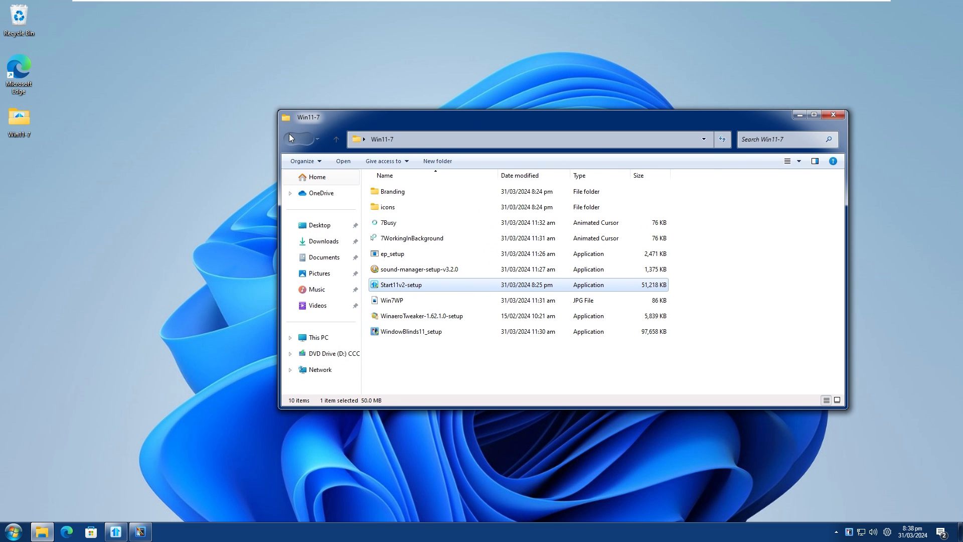
pyautogui.click(833, 115)
pyautogui.click(43, 532)
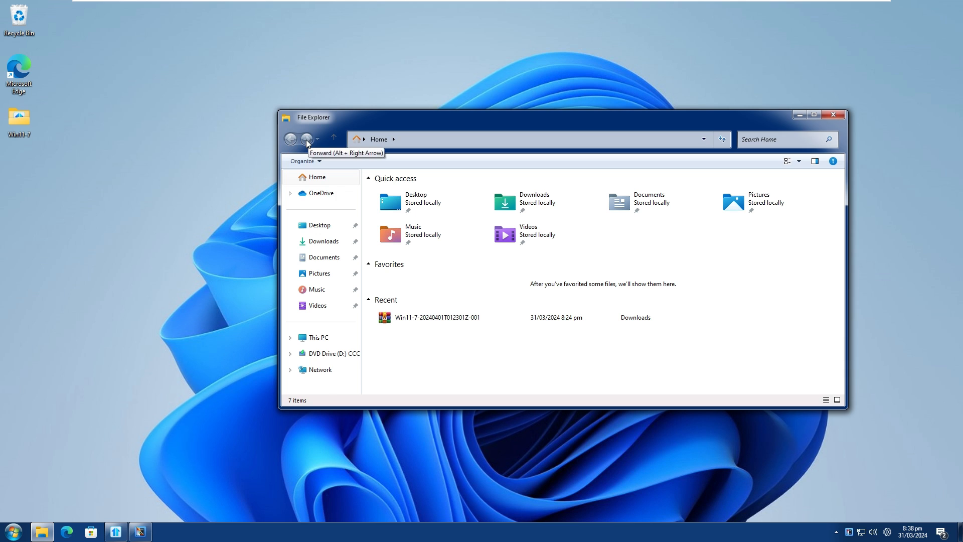
pyautogui.click(838, 114)
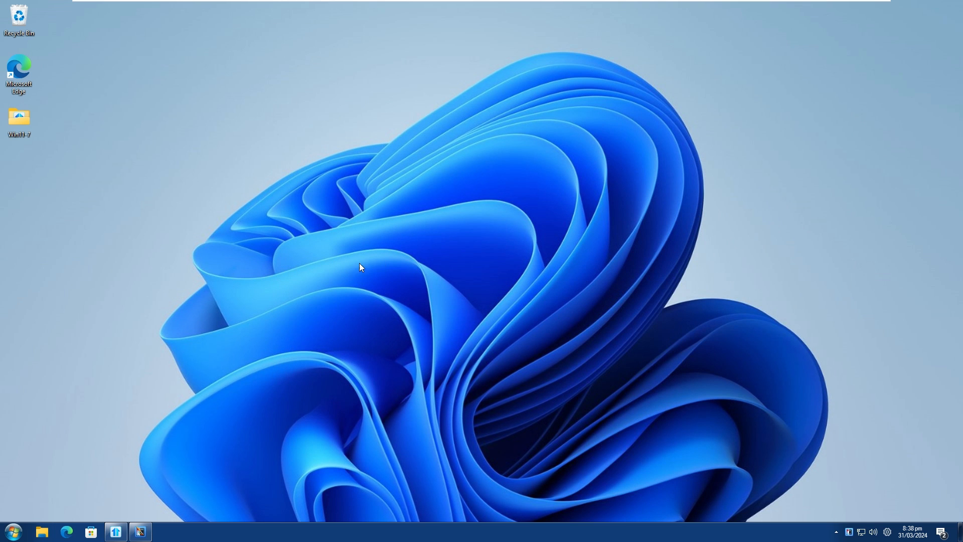
# Find the display scale setting in Windows Settings by searching for "scale", view its available percentages, and close Settings.
pyautogui.click(14, 532)
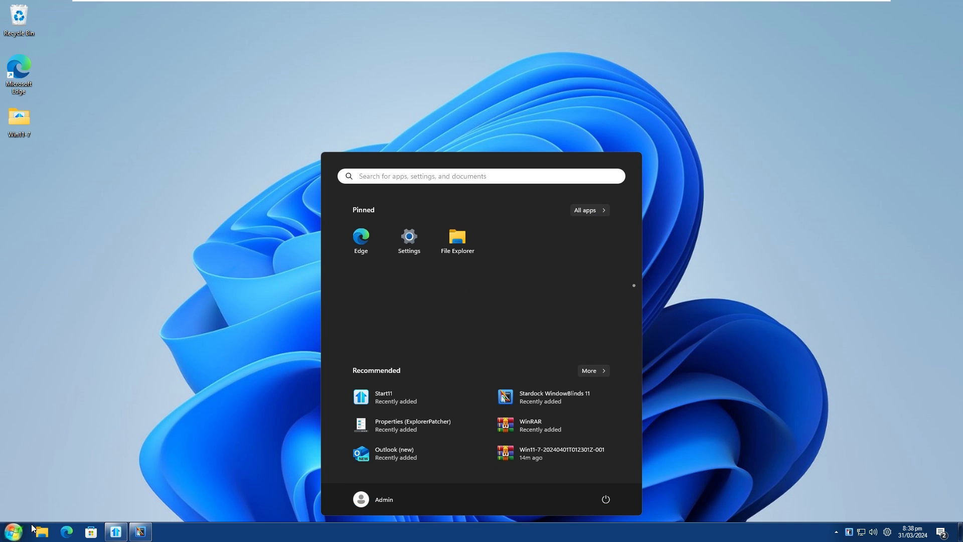
pyautogui.click(410, 240)
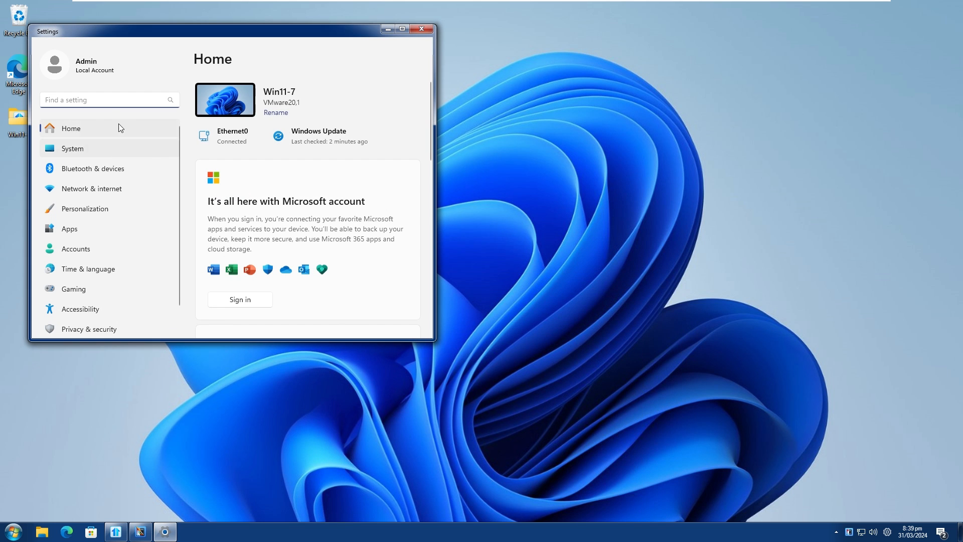
pyautogui.write('svc')
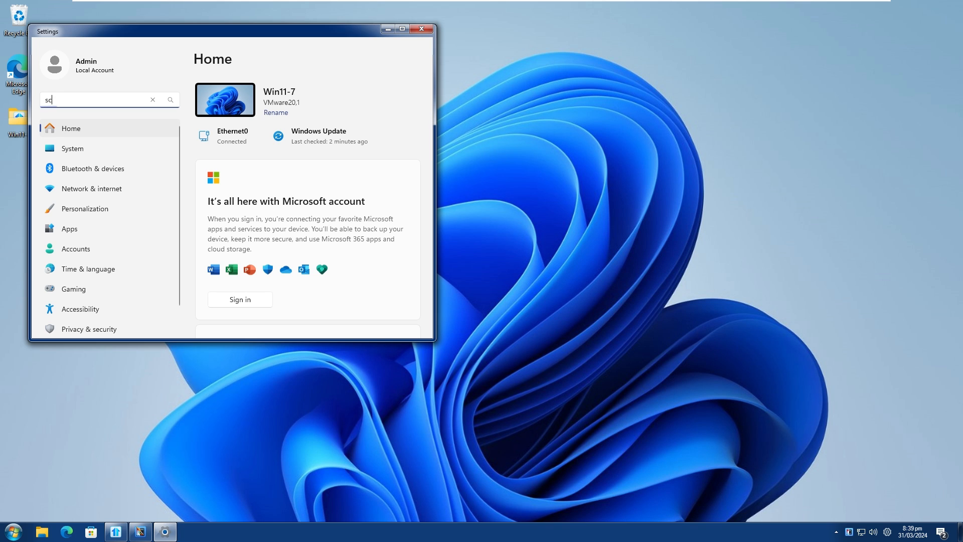
pyautogui.write('ale')
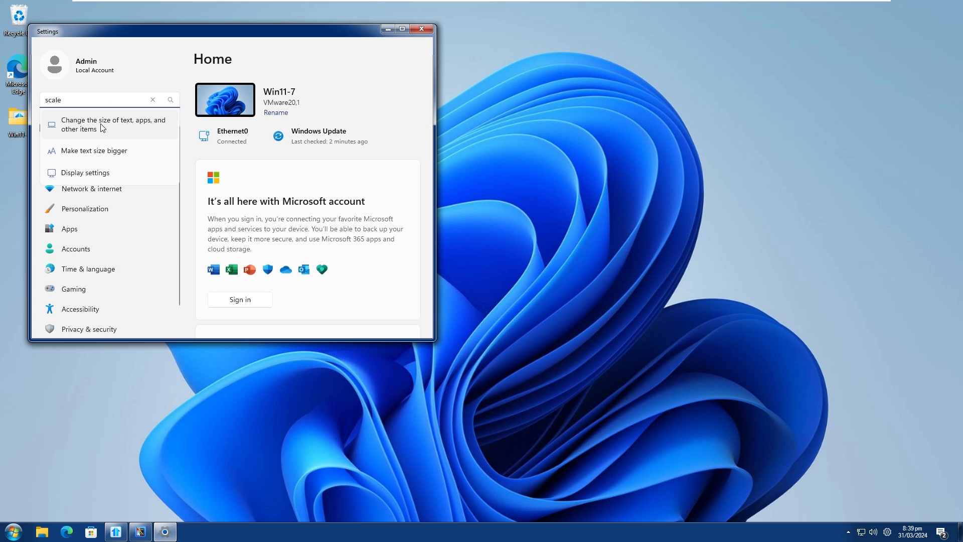
pyautogui.click(107, 137)
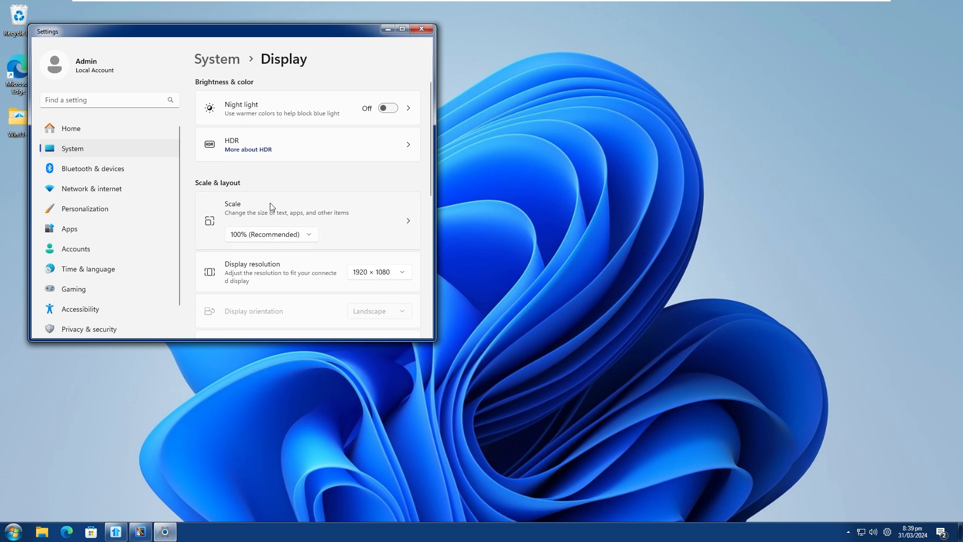
pyautogui.click(253, 237)
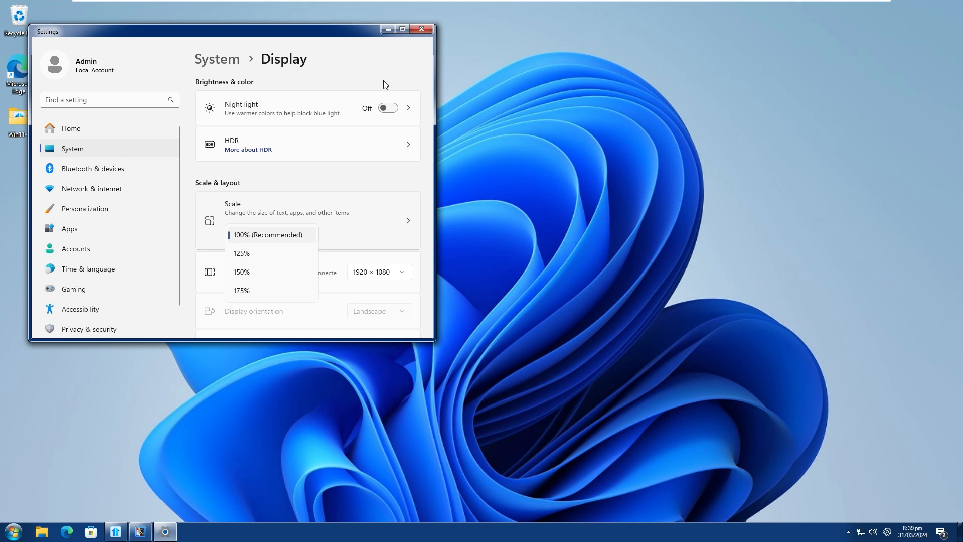
pyautogui.click(412, 28)
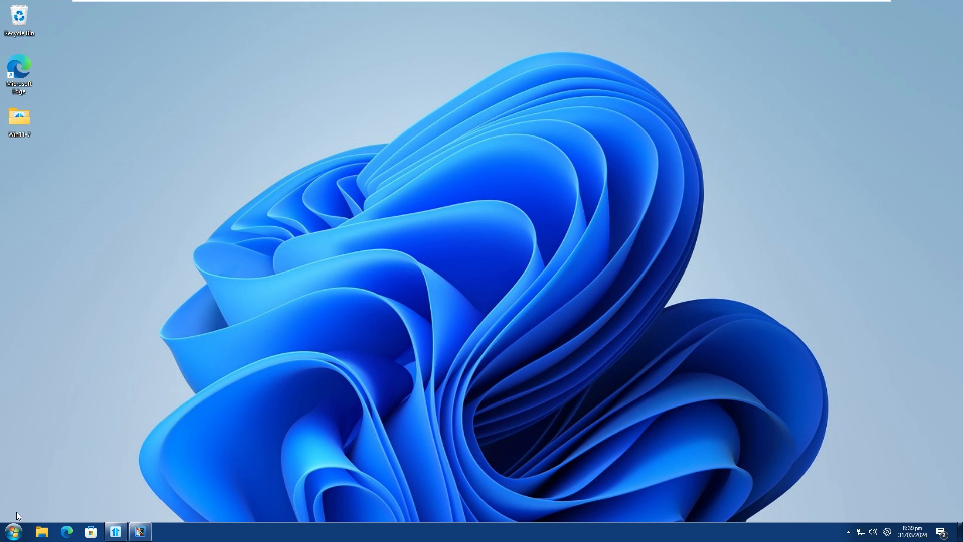
# Open the Start11 configuration, review the taskbar alignment options and the Taskbar pins, Control and About pages, and close it.
pyautogui.click(14, 531)
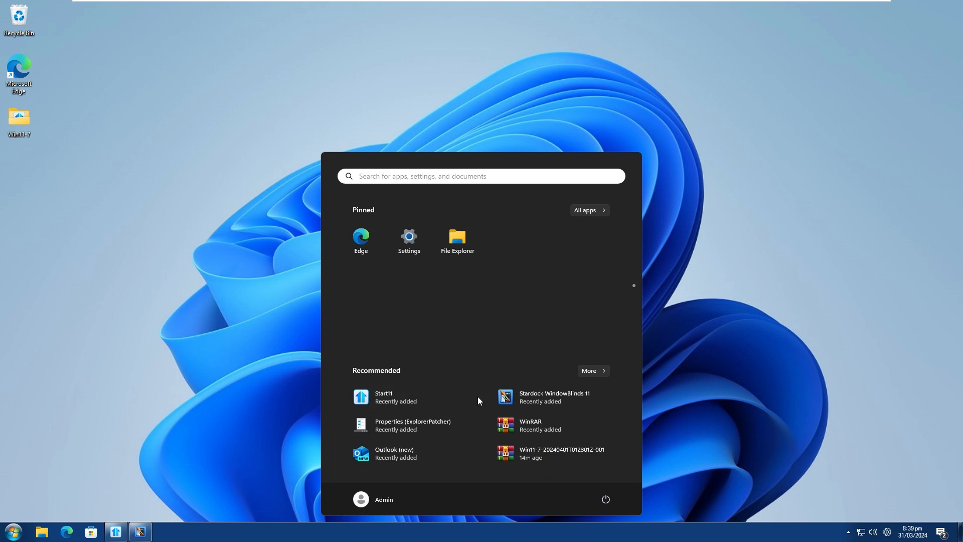
pyautogui.click(432, 397)
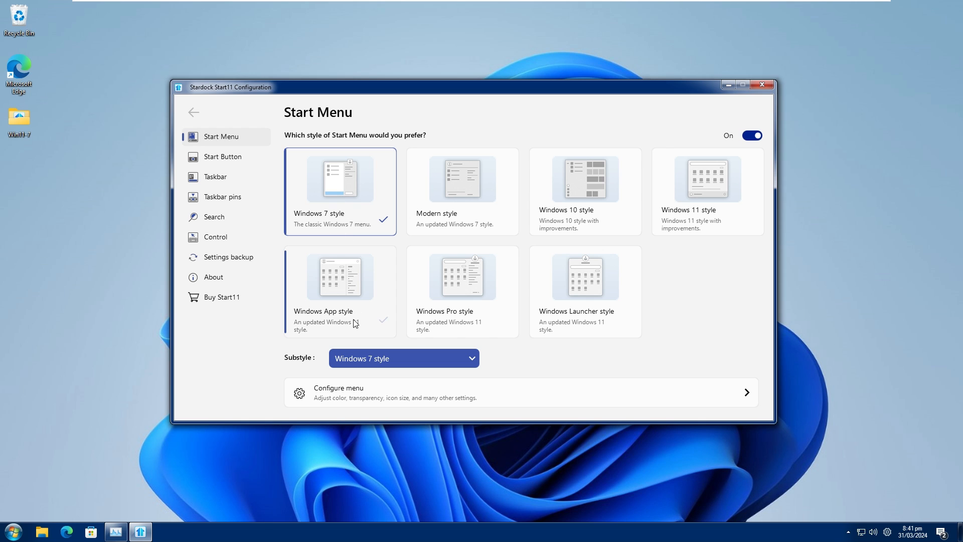
pyautogui.click(217, 157)
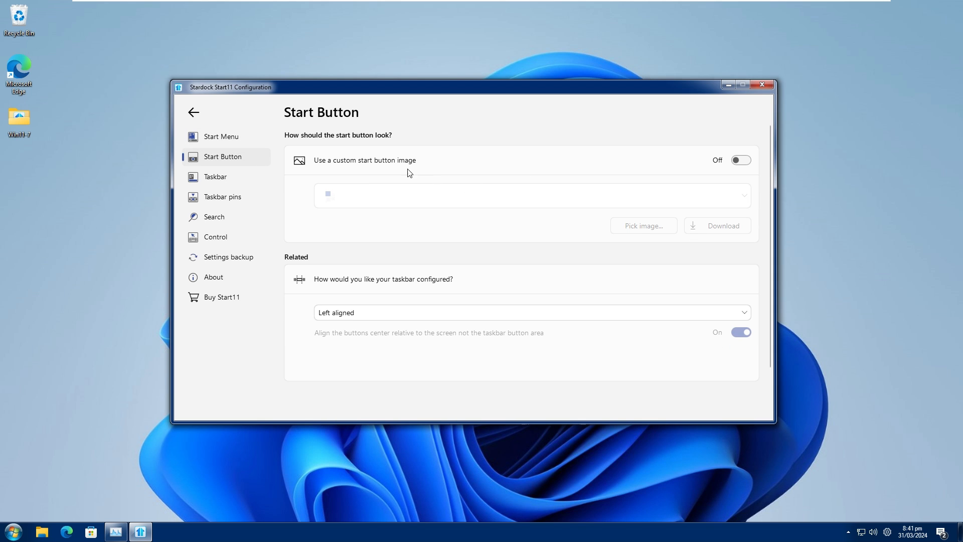
pyautogui.click(412, 320)
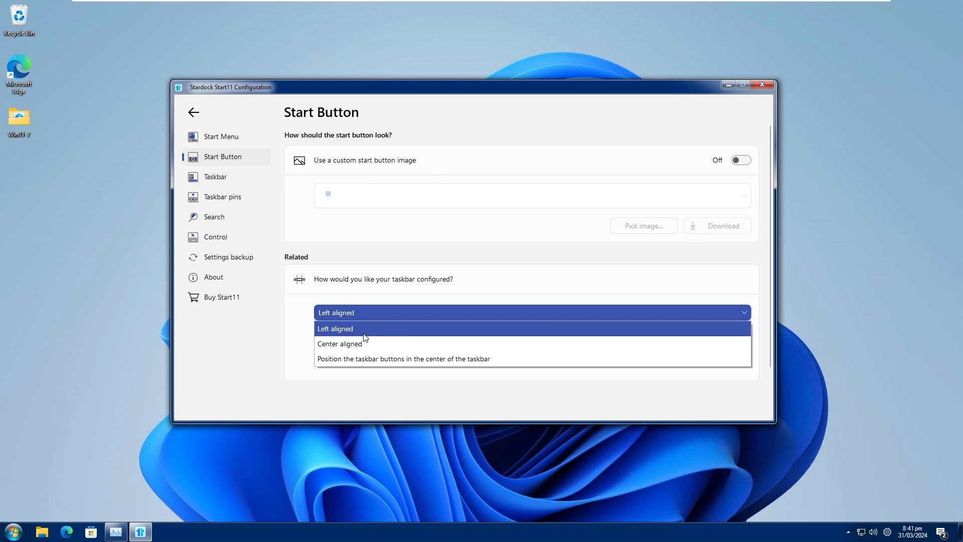
pyautogui.click(278, 249)
pyautogui.click(236, 199)
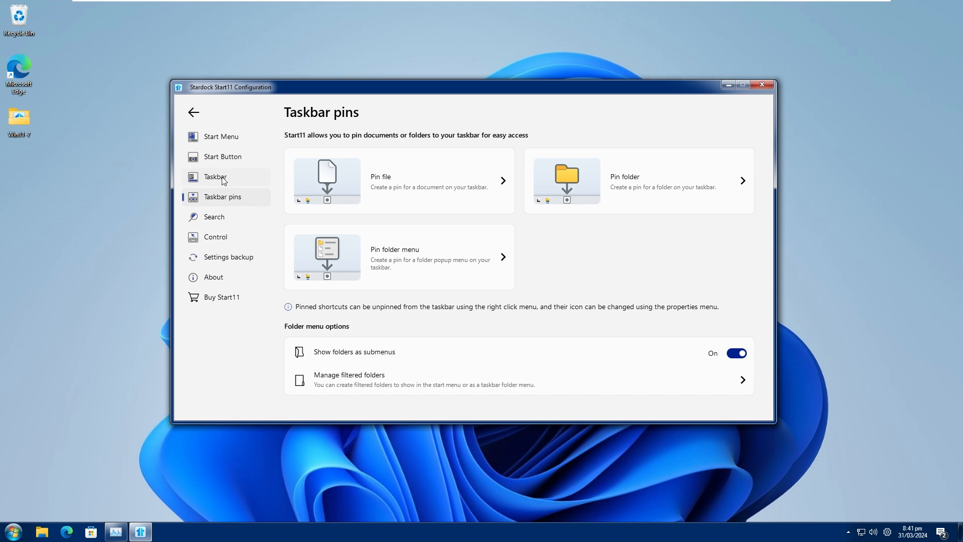
pyautogui.click(227, 258)
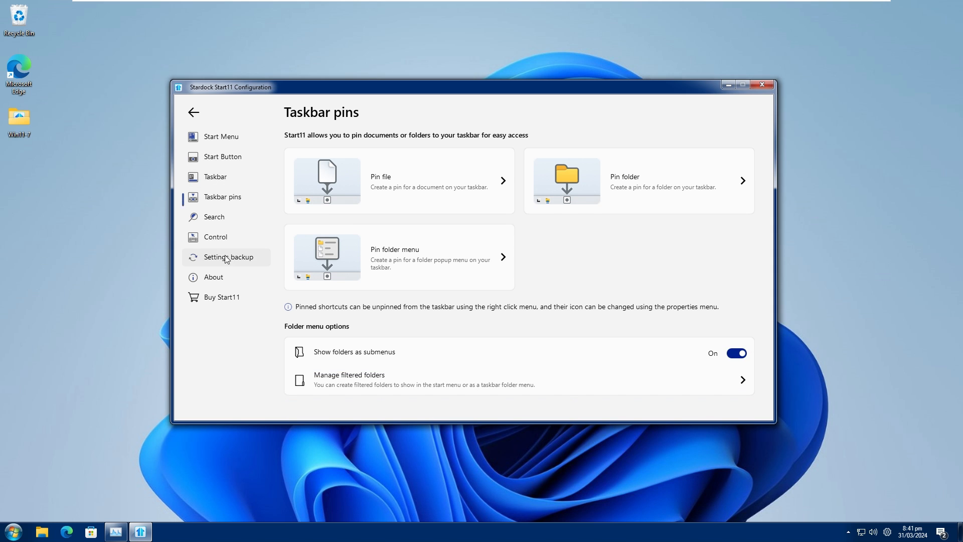
pyautogui.click(220, 239)
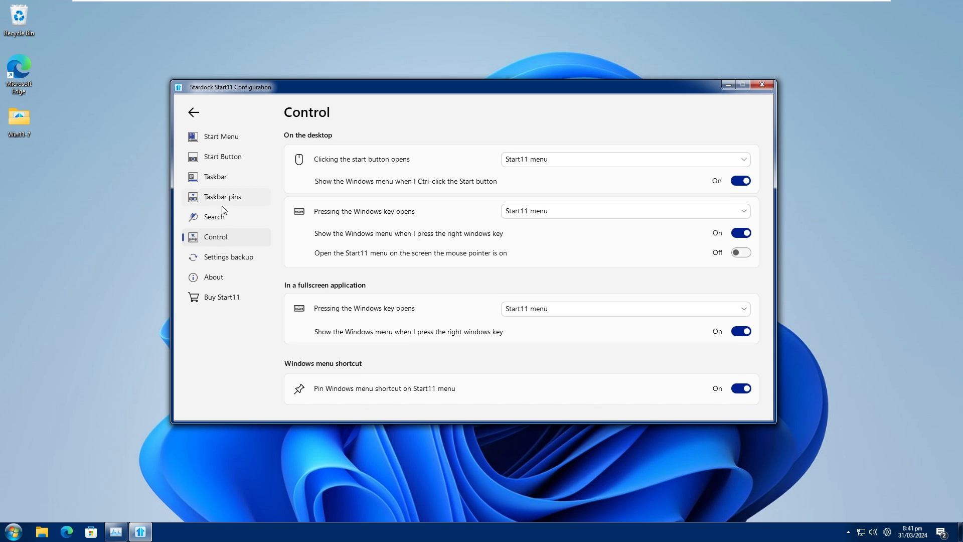
pyautogui.click(210, 281)
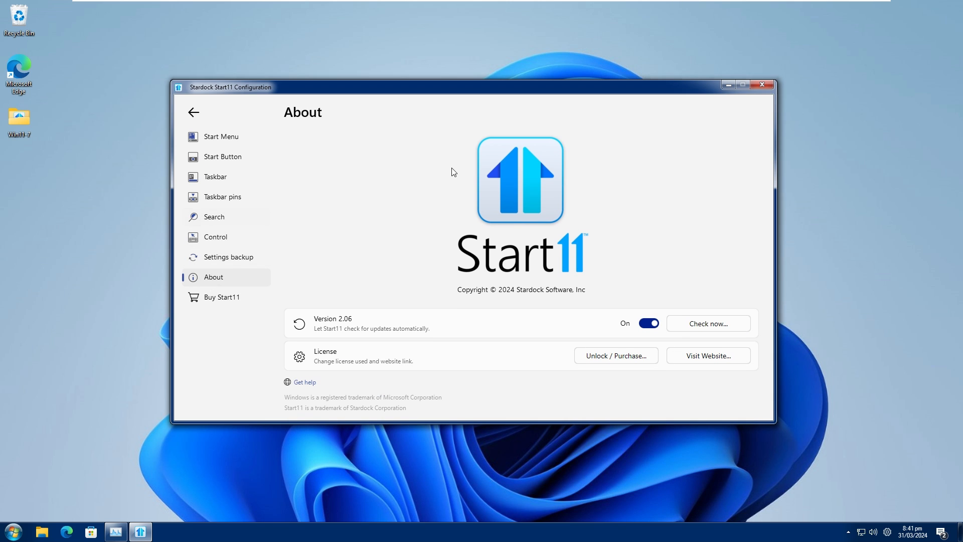
pyautogui.click(761, 86)
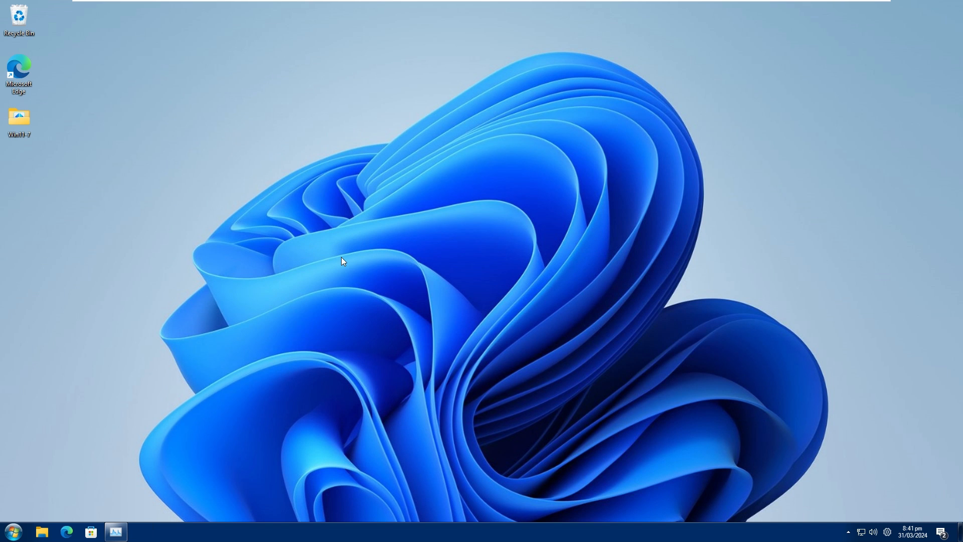
# Try the Windows Menu entry in the new Start menu, dismiss the menu it opens, and unpin the entry.
pyautogui.click(21, 532)
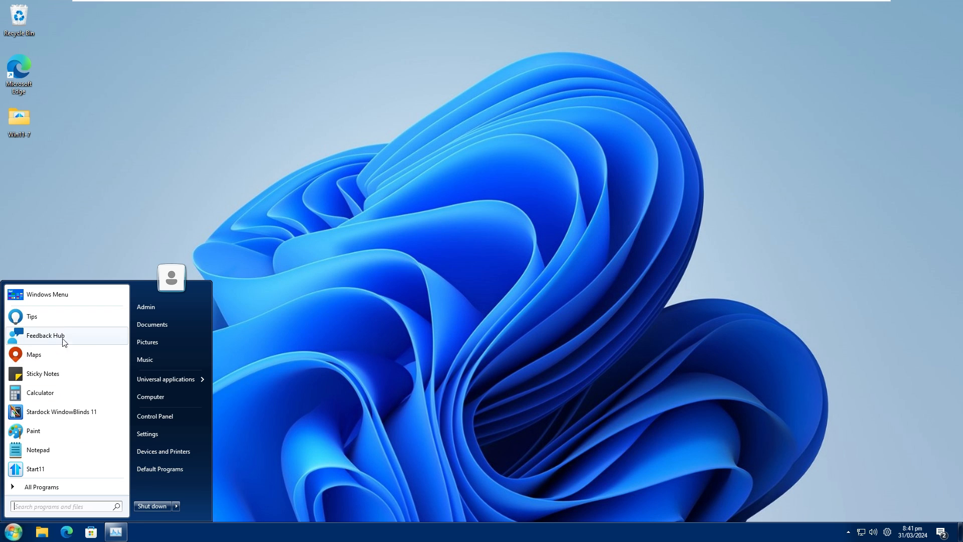
pyautogui.click(54, 294)
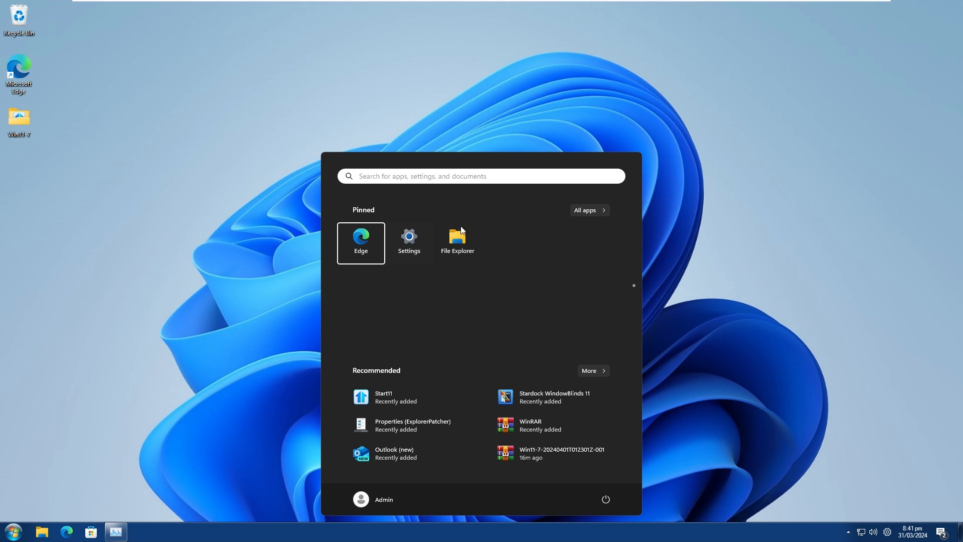
pyautogui.click(259, 226)
pyautogui.click(14, 531)
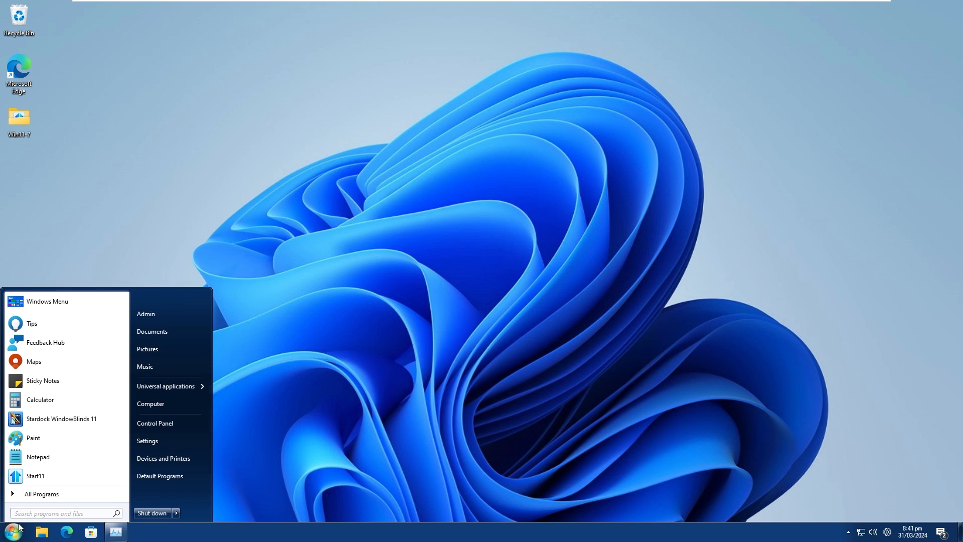
pyautogui.rightClick(71, 298)
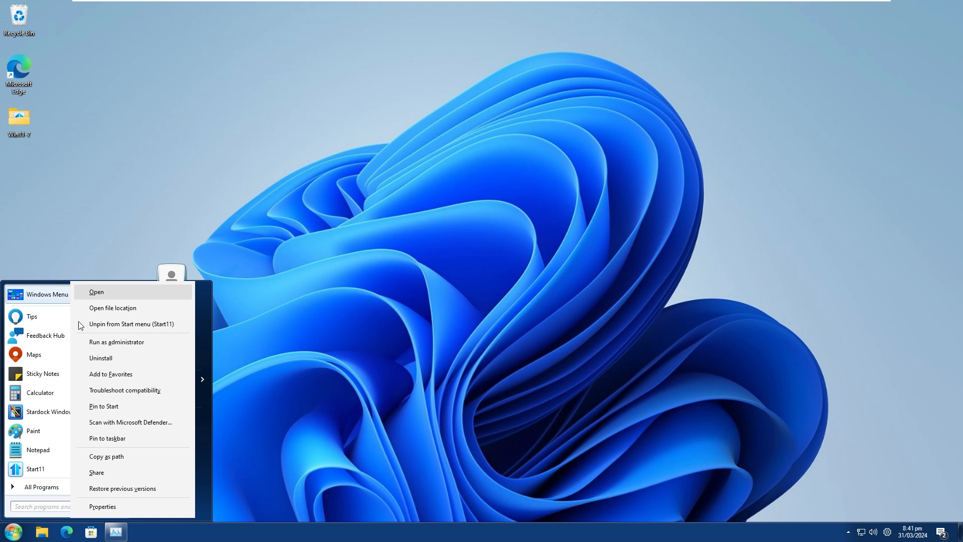
pyautogui.click(119, 326)
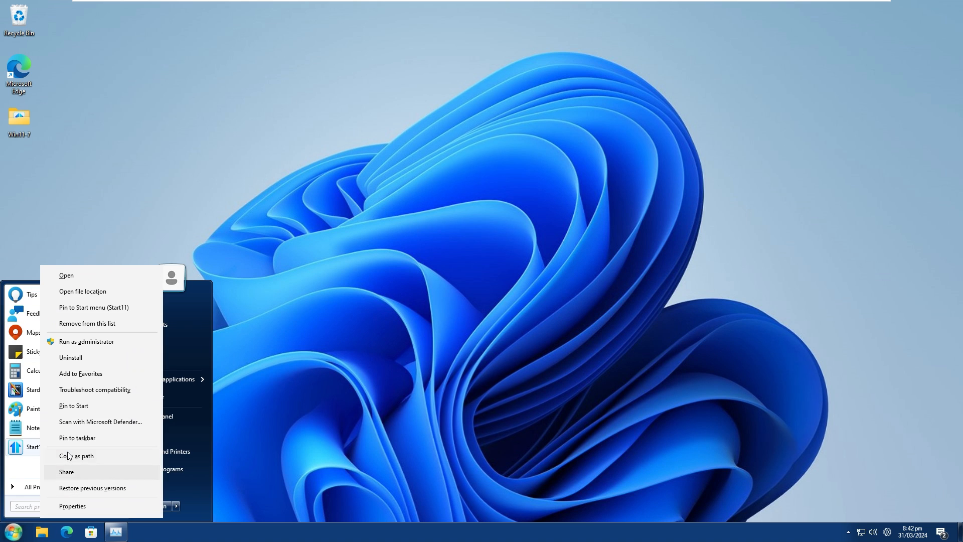
pyautogui.rightClick(42, 456)
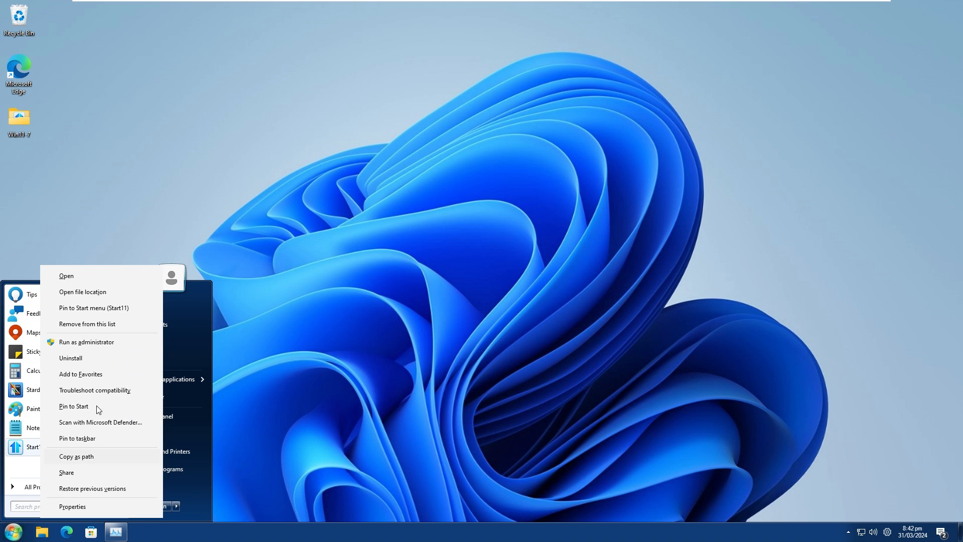
pyautogui.click(94, 359)
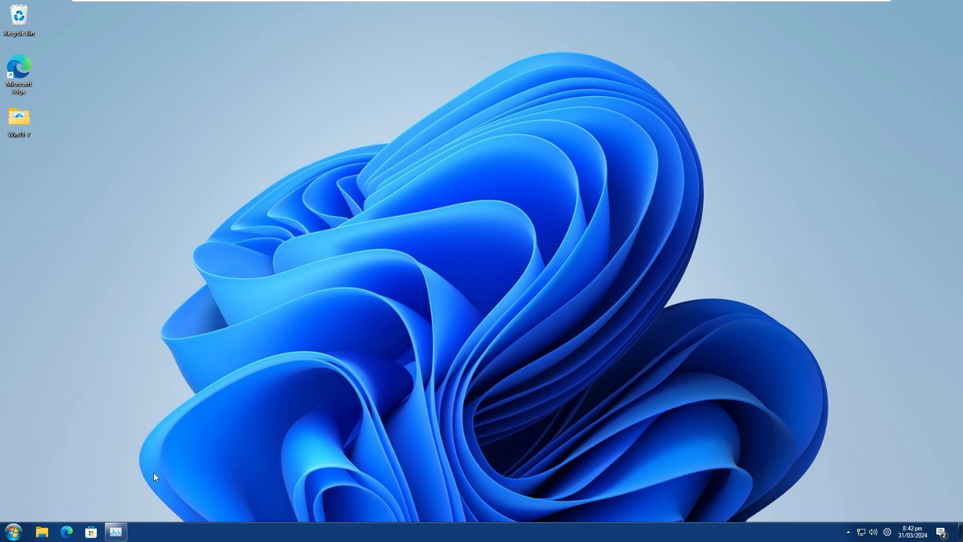
pyautogui.click(13, 532)
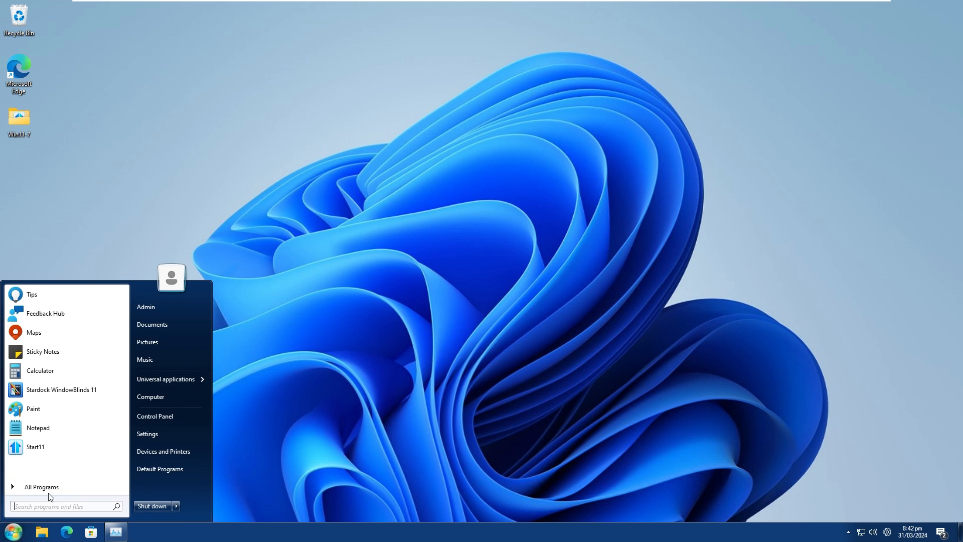
pyautogui.rightClick(55, 444)
pyautogui.click(764, 119)
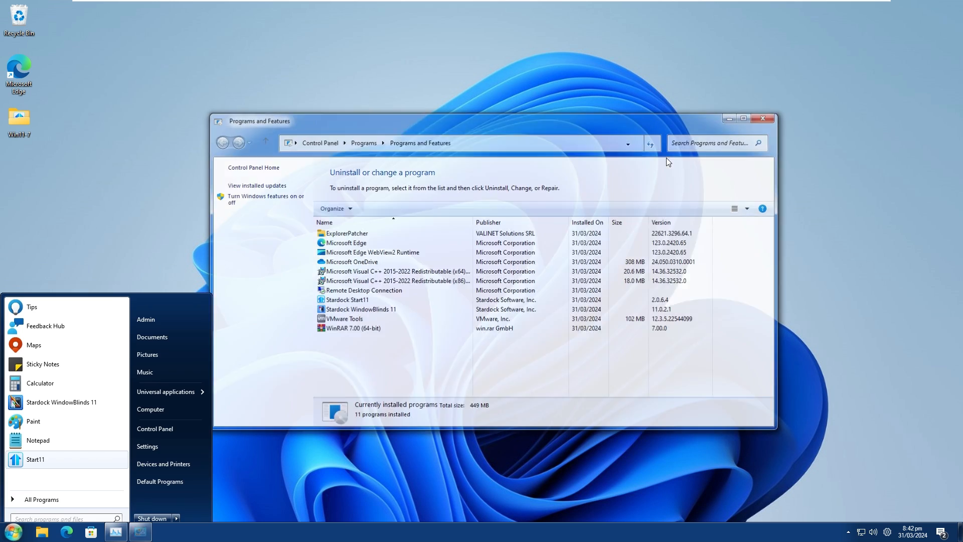
# Remove Start11, Notepad, Paint and Stardock WindowBlinds 11 from the program list of the Start menu.
pyautogui.click(13, 532)
pyautogui.rightClick(73, 448)
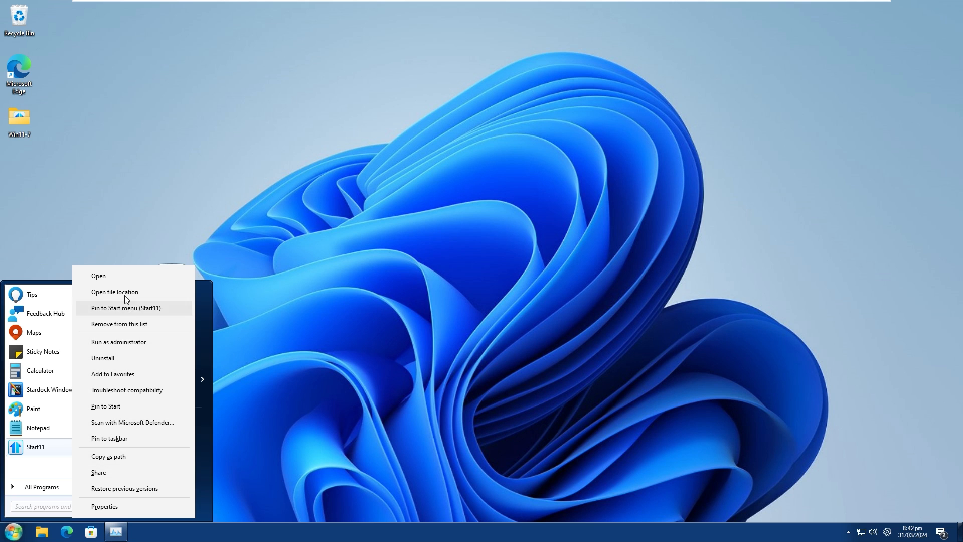
pyautogui.click(126, 326)
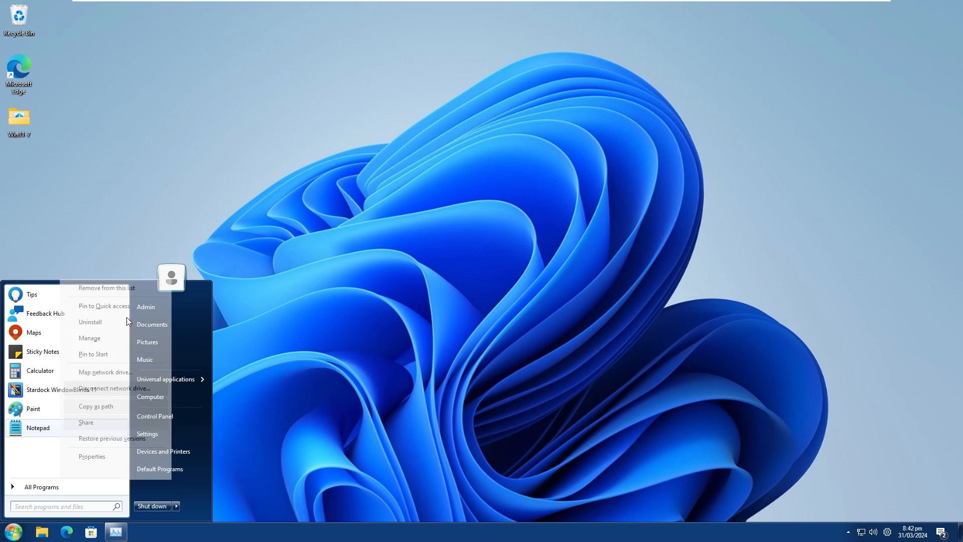
pyautogui.click(125, 337)
pyautogui.rightClick(55, 407)
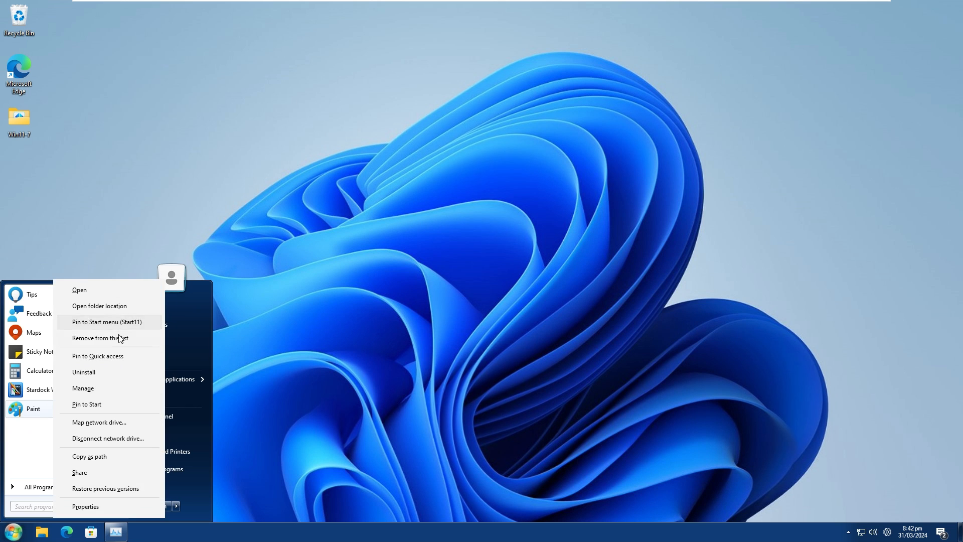
pyautogui.click(120, 338)
pyautogui.rightClick(59, 392)
pyautogui.click(101, 324)
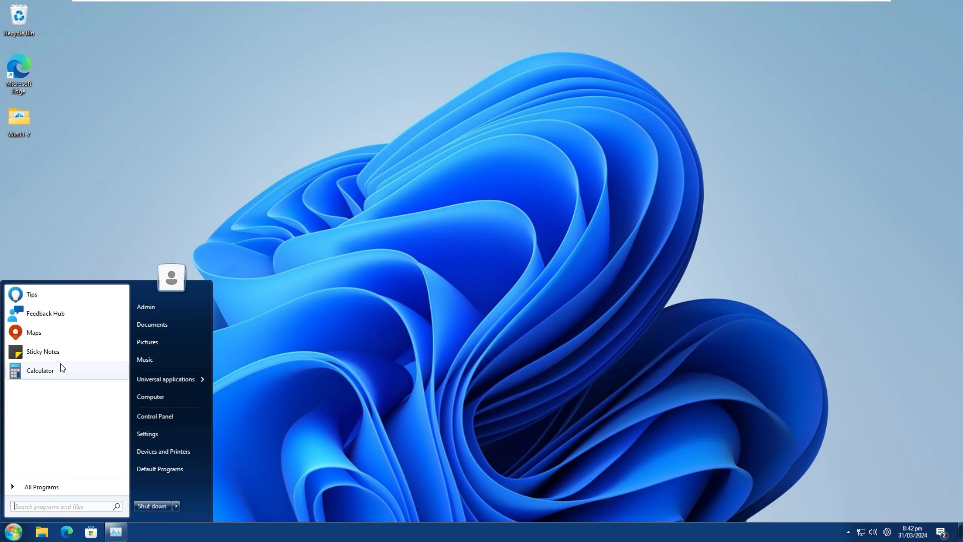
# Remove Calculator, Sticky Notes, Maps, Feedback Hub and Tips from the Start menu's program list and close the menu.
pyautogui.rightClick(62, 369)
pyautogui.click(105, 329)
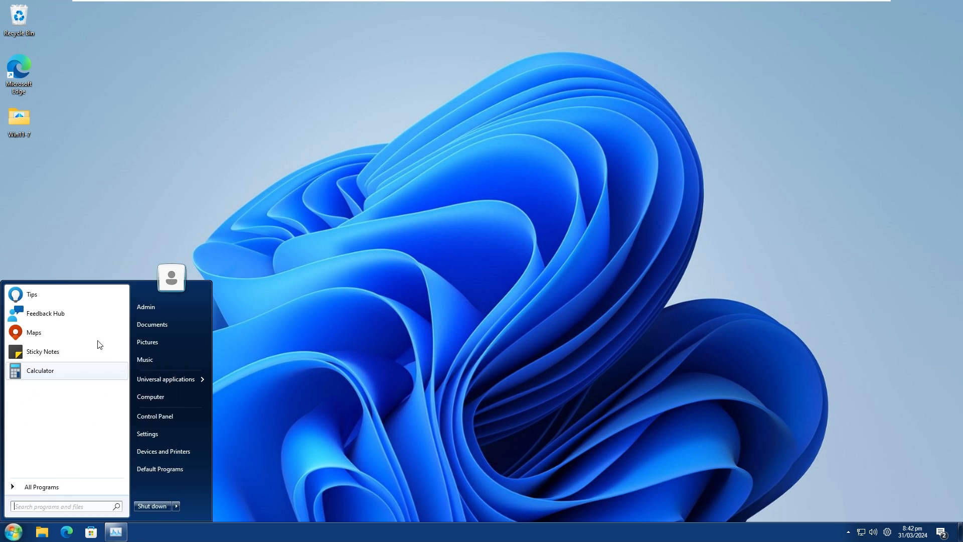
pyautogui.rightClick(39, 352)
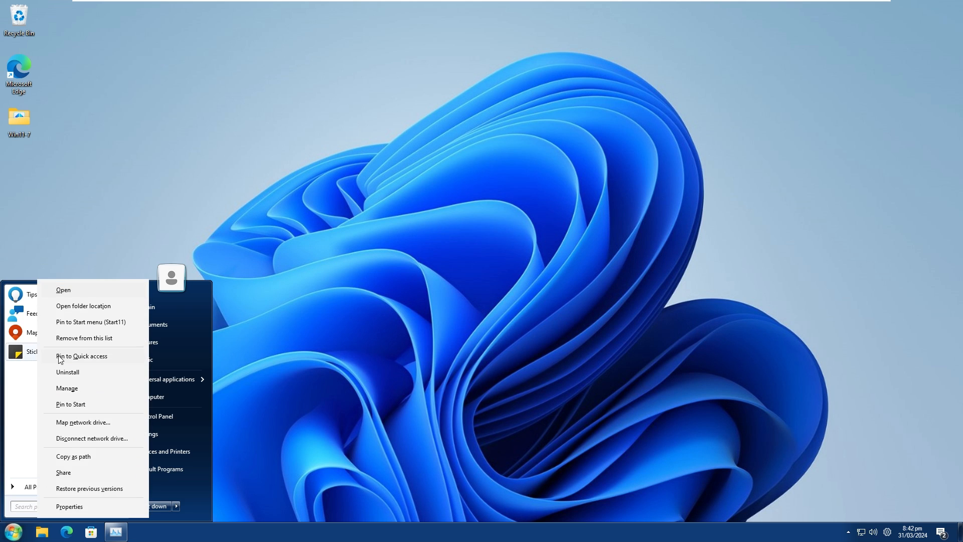
pyautogui.click(102, 338)
pyautogui.rightClick(45, 332)
pyautogui.click(97, 342)
pyautogui.rightClick(55, 315)
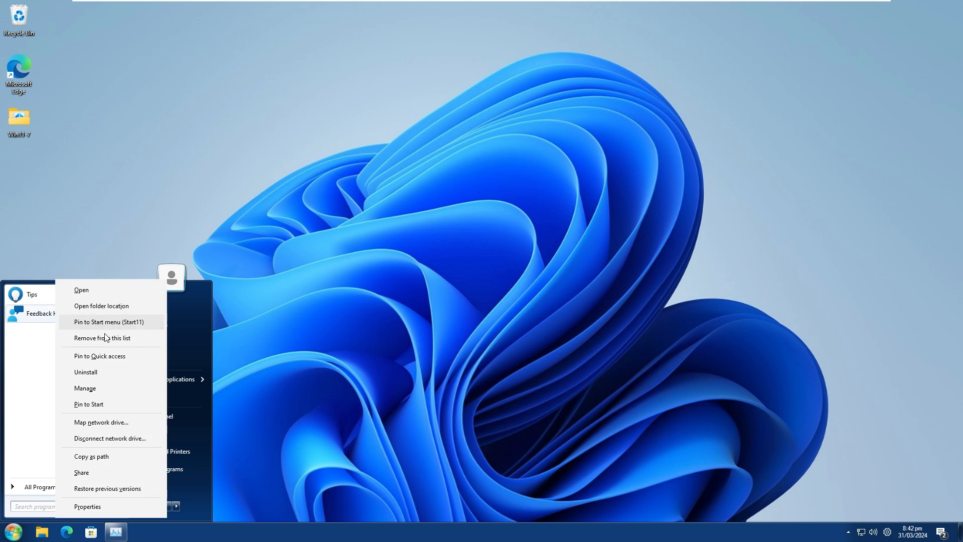
pyautogui.click(101, 336)
pyautogui.rightClick(54, 297)
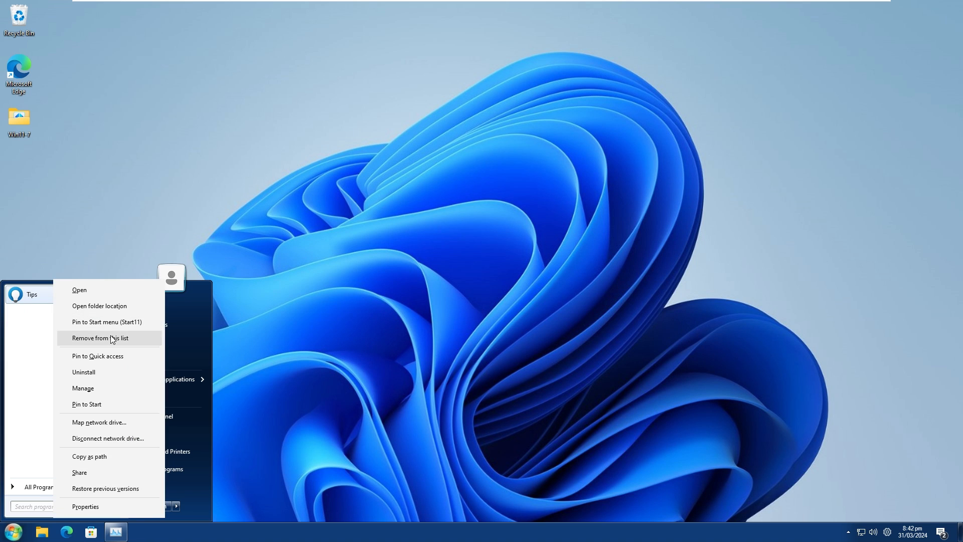
pyautogui.click(115, 336)
pyautogui.click(310, 277)
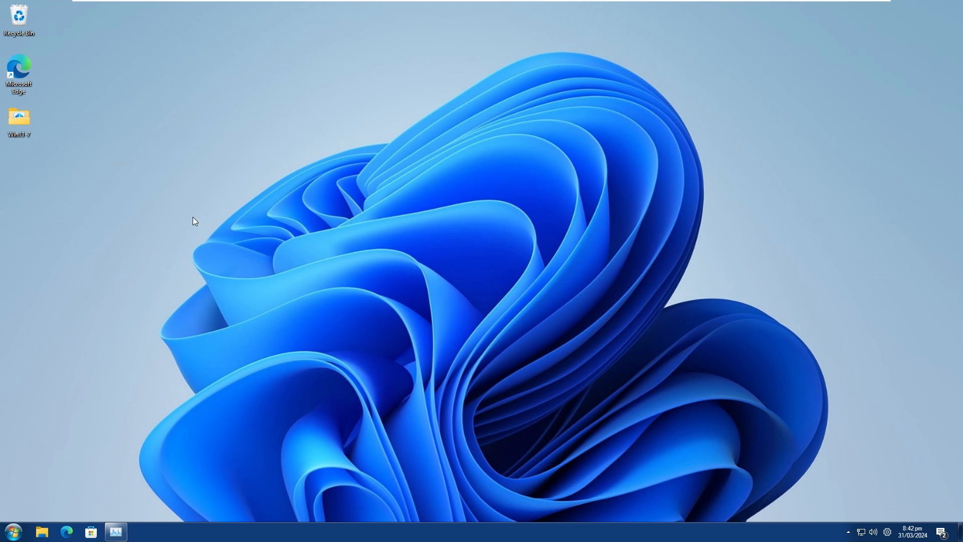
# Move the Win7WP image from the Win11-7 folder via the desktop to Local Disk (C:) with administrator permission and set it as desktop background.
pyautogui.doubleClick(17, 125)
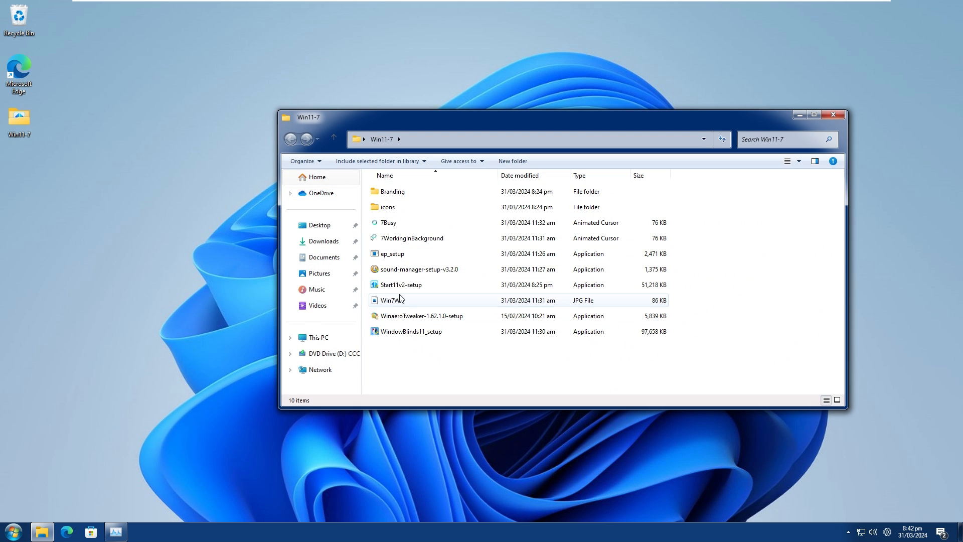
pyautogui.moveTo(402, 303); pyautogui.dragTo(224, 281)
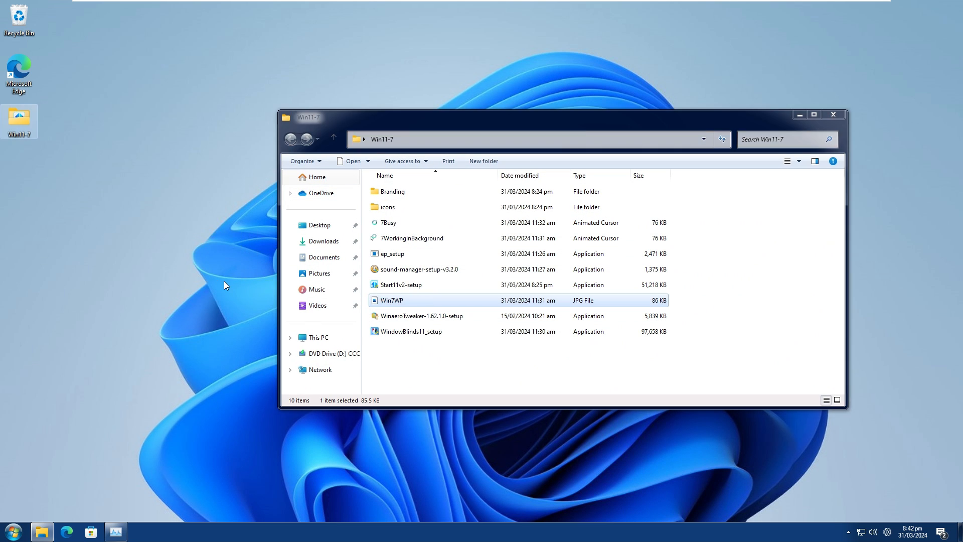
pyautogui.click(14, 531)
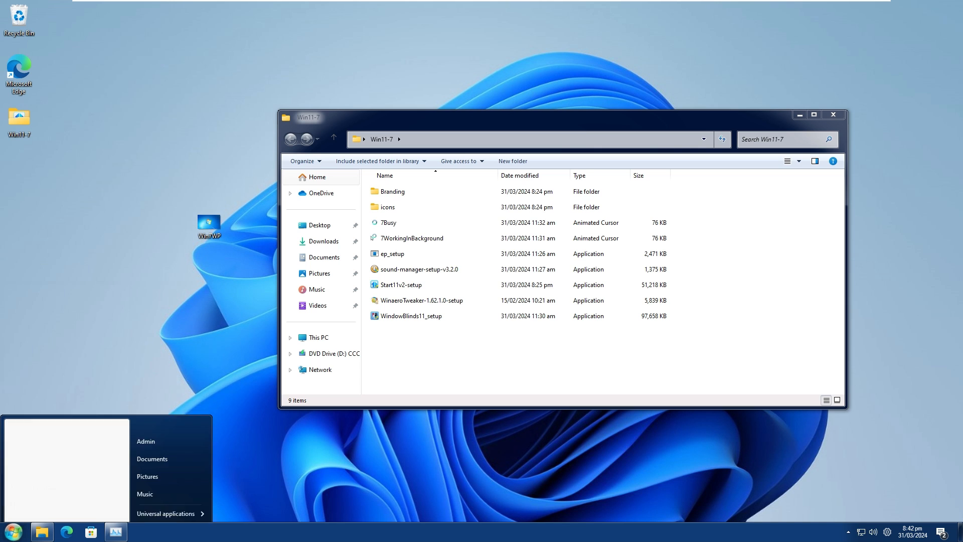
pyautogui.click(166, 398)
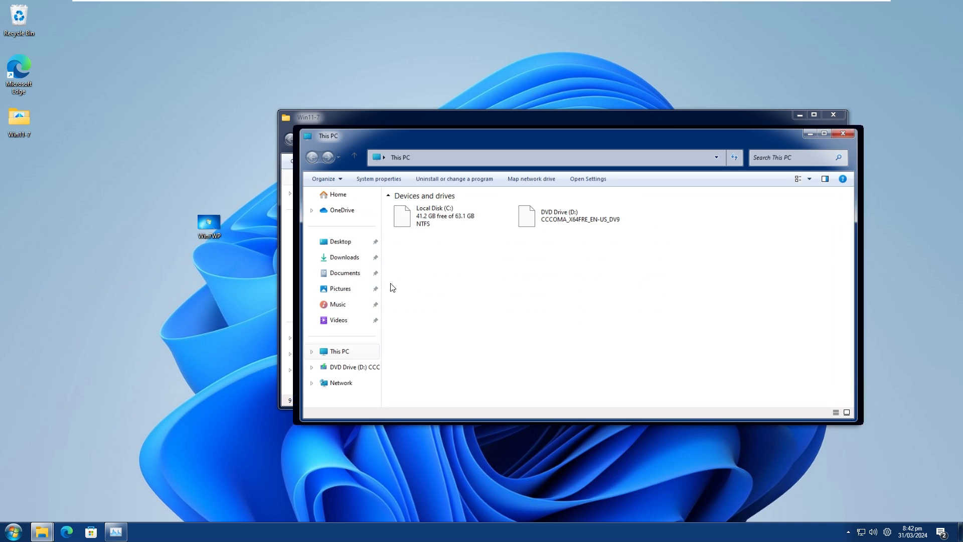
pyautogui.doubleClick(419, 227)
pyautogui.moveTo(209, 225); pyautogui.dragTo(484, 306)
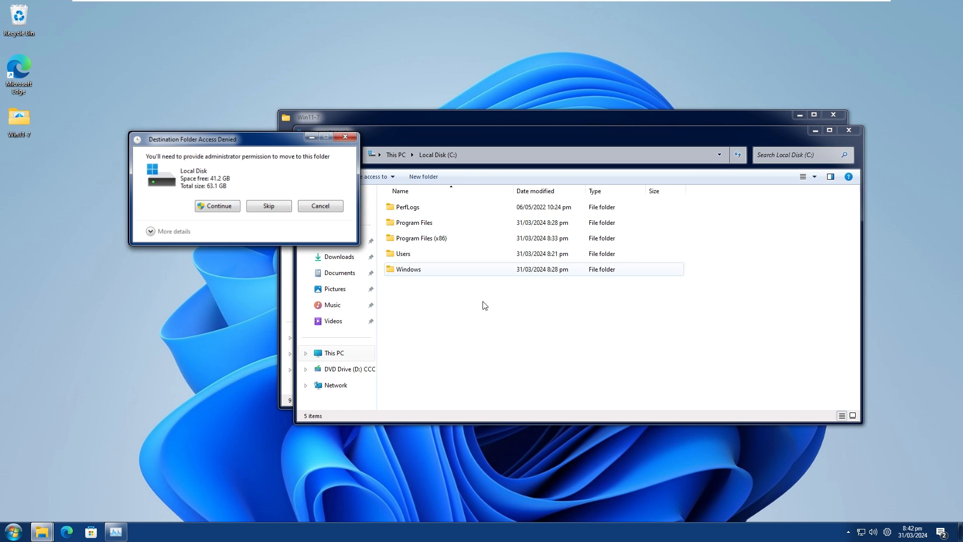
pyautogui.click(226, 211)
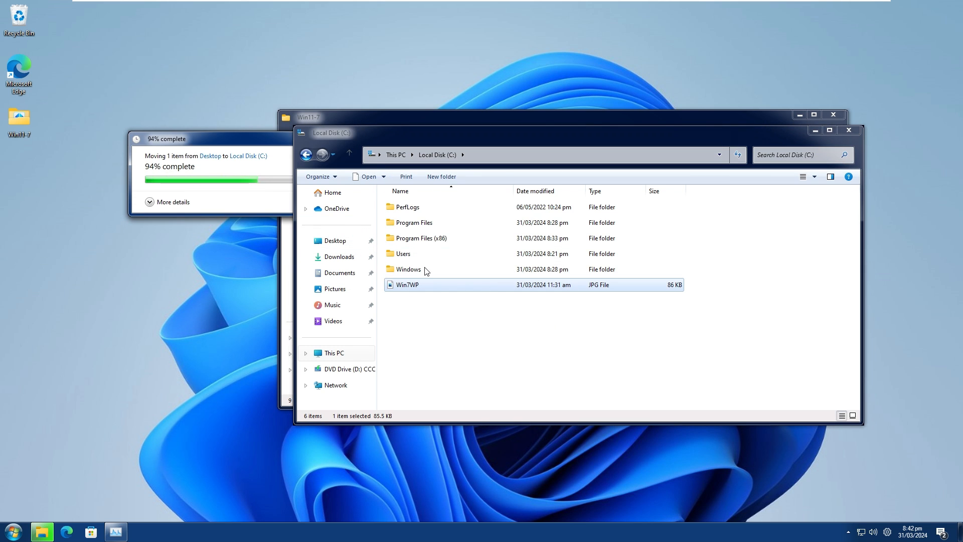
pyautogui.rightClick(423, 284)
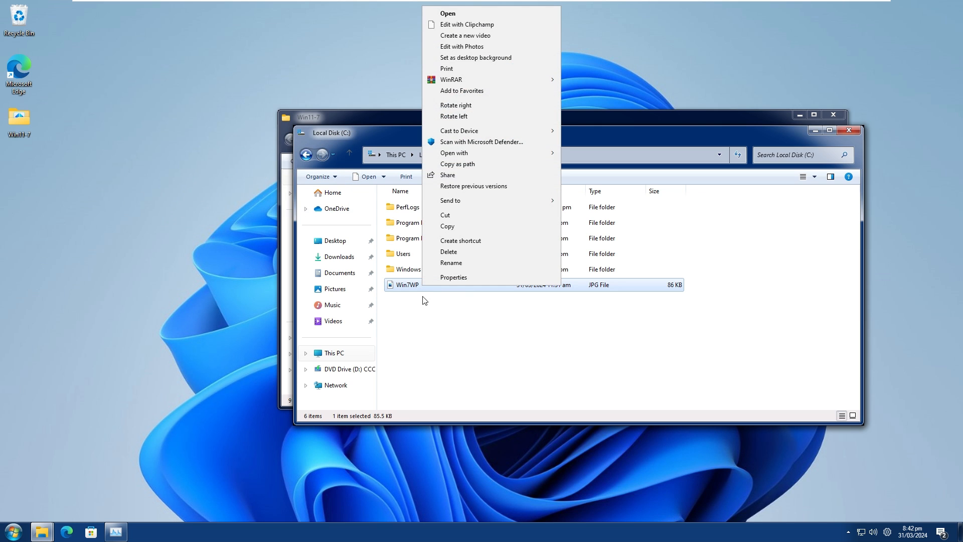
pyautogui.click(469, 59)
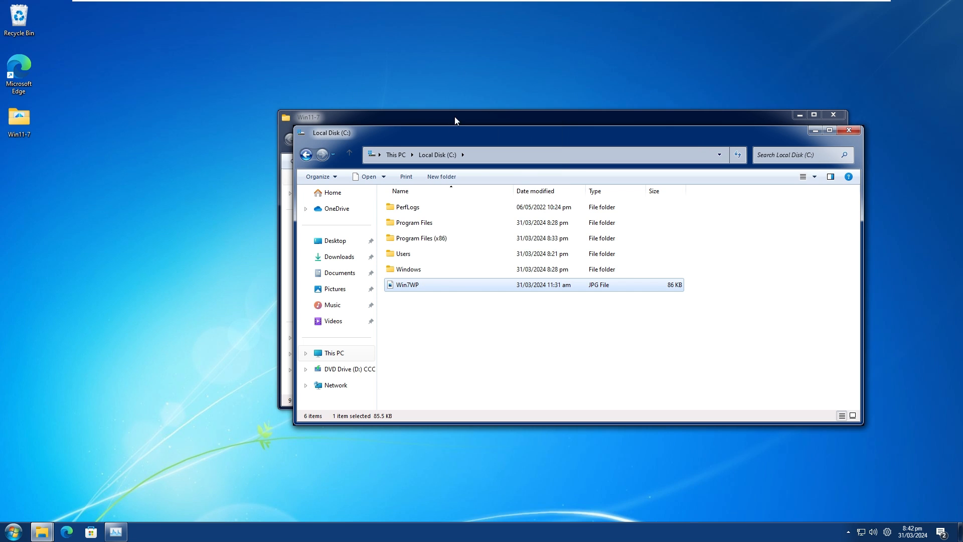
# Minimize the Local Disk (C:) window and reposition the Win11-7 folder window so its setup files are in clear view.
pyautogui.moveTo(455, 120); pyautogui.dragTo(485, 371)
pyautogui.moveTo(541, 130); pyautogui.dragTo(460, 84)
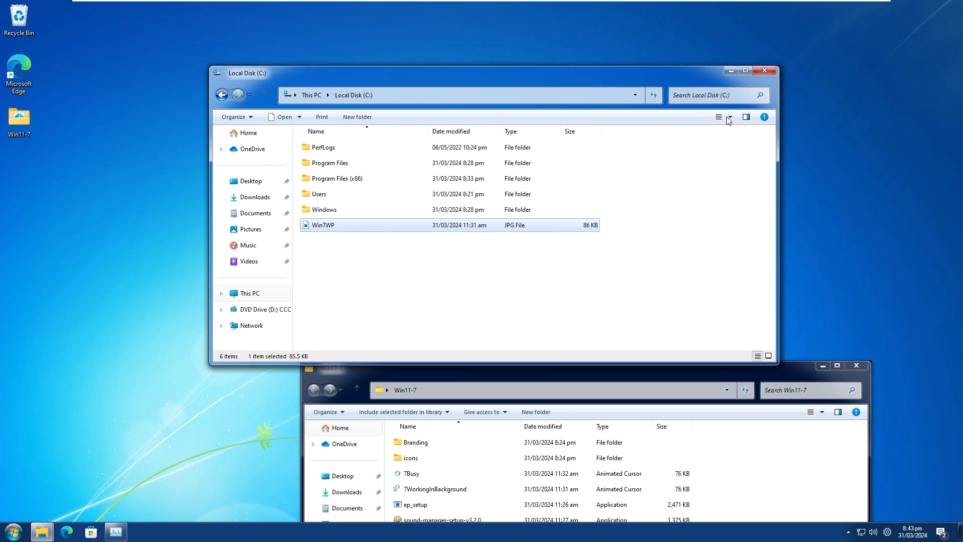
pyautogui.click(731, 71)
pyautogui.moveTo(761, 370); pyautogui.dragTo(470, 131)
pyautogui.moveTo(598, 319); pyautogui.dragTo(676, 148)
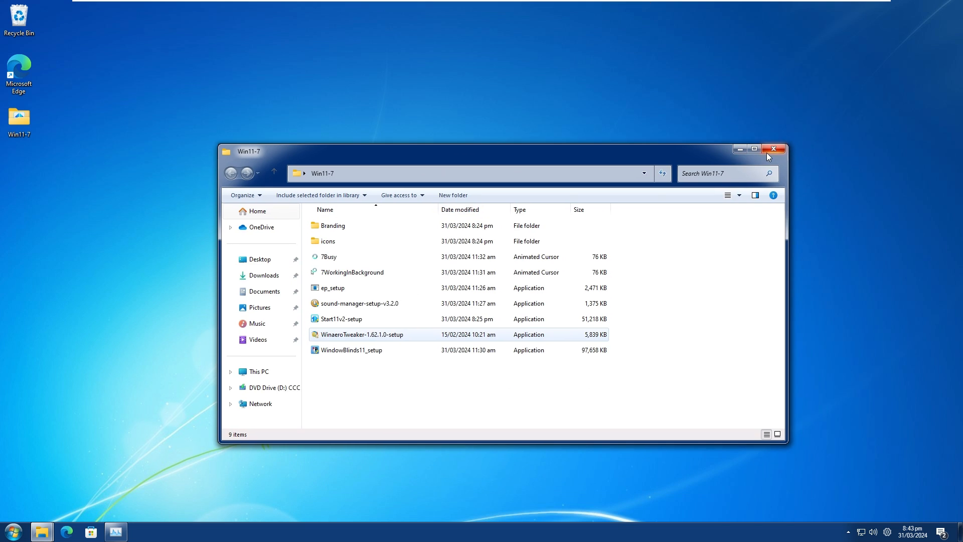
pyautogui.moveTo(503, 152); pyautogui.dragTo(600, 143)
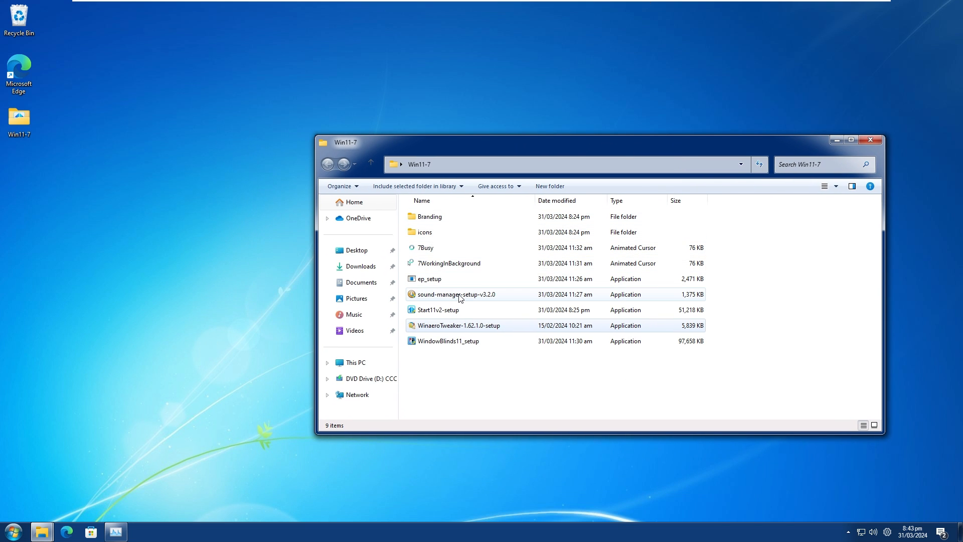
pyautogui.moveTo(221, 331); pyautogui.dragTo(295, 275)
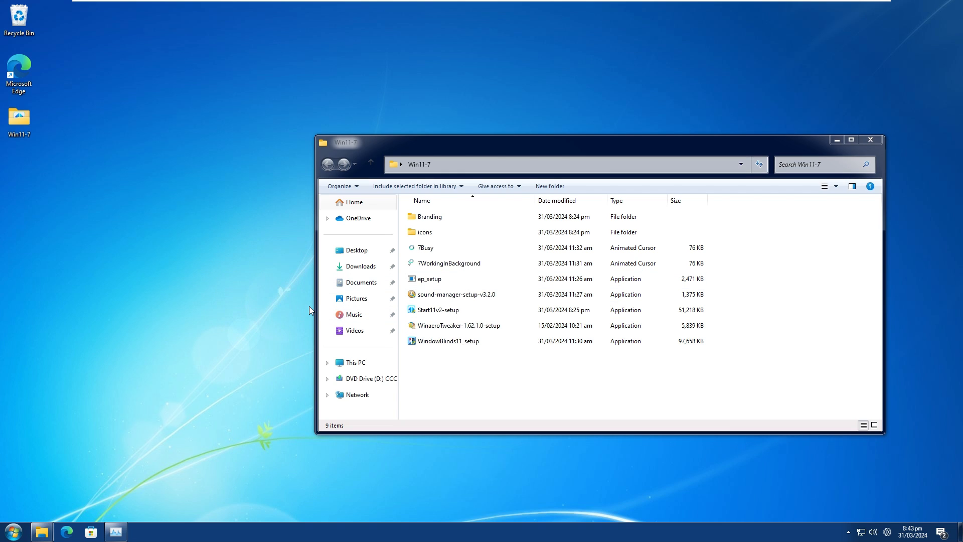
# Install SoundManager from sound-manager-setup-v3.2.0 with administrator permission into C:\Program Files (x86)\SoundManager and finish the installer.
pyautogui.click(435, 298)
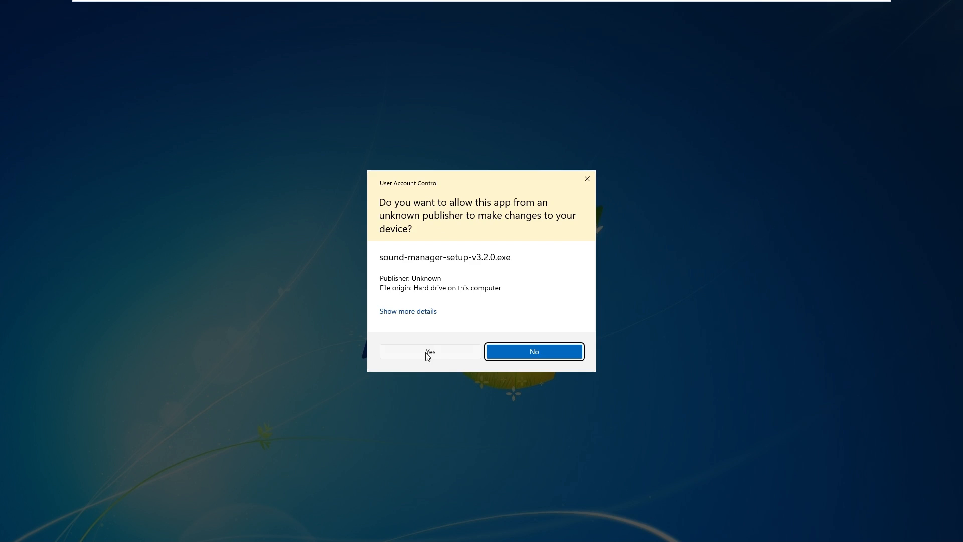
pyautogui.click(533, 350)
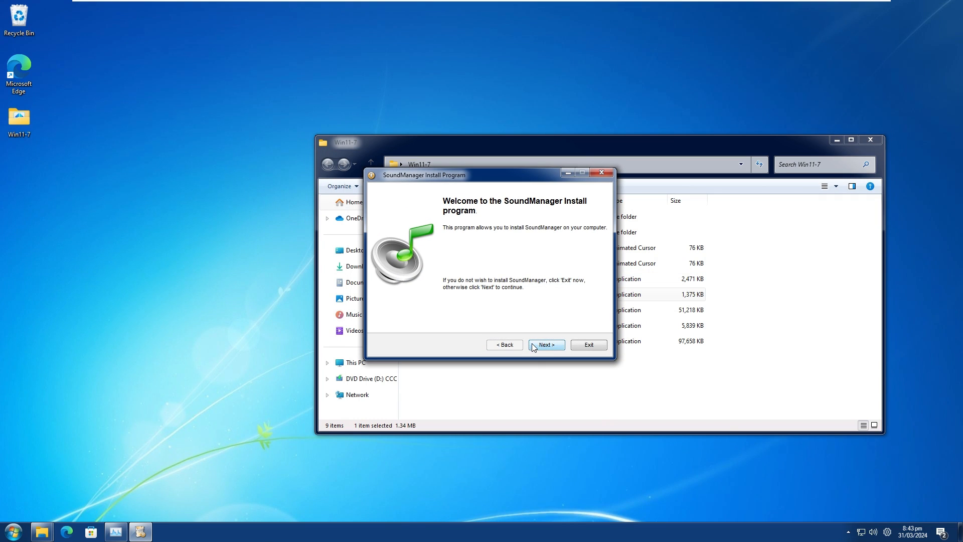
pyautogui.click(533, 346)
pyautogui.click(424, 315)
pyautogui.click(555, 345)
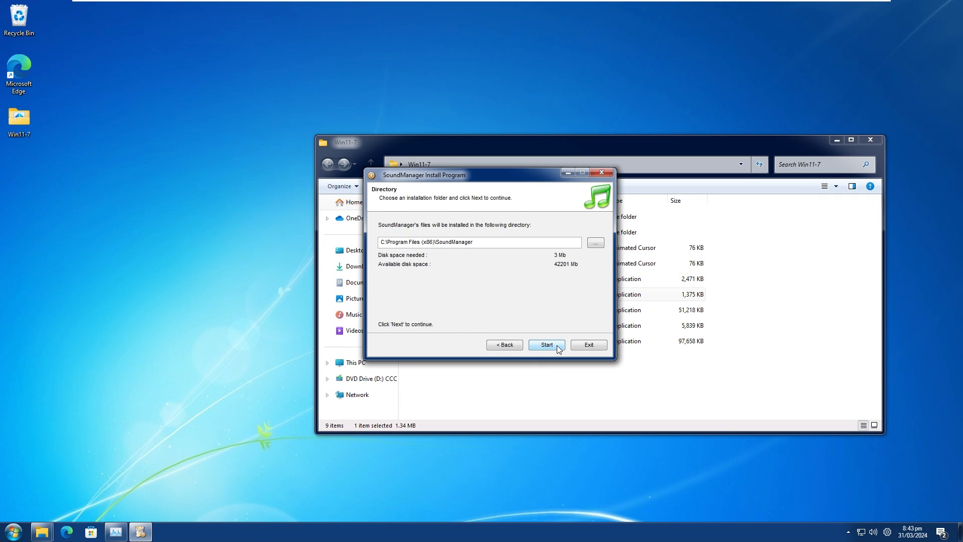
pyautogui.click(557, 345)
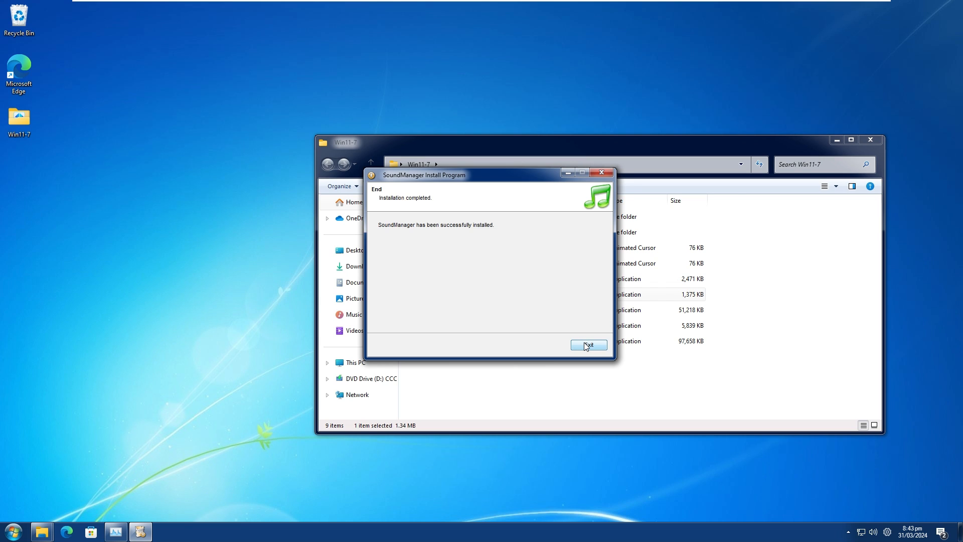
pyautogui.click(586, 347)
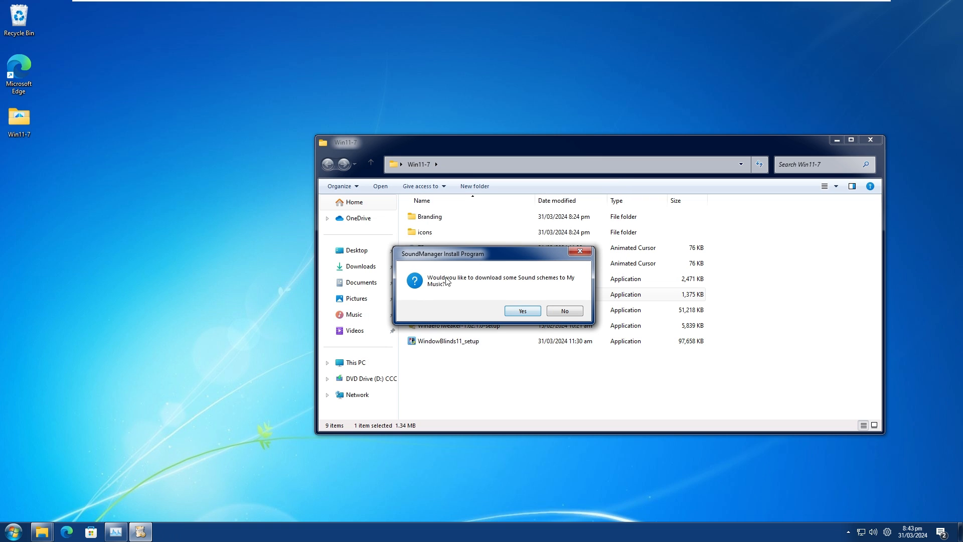
# Accept the offer to download sound schemes and download only Windows Vista 7 from the Main group of the Windows schemes.
pyautogui.moveTo(438, 256); pyautogui.dragTo(508, 204)
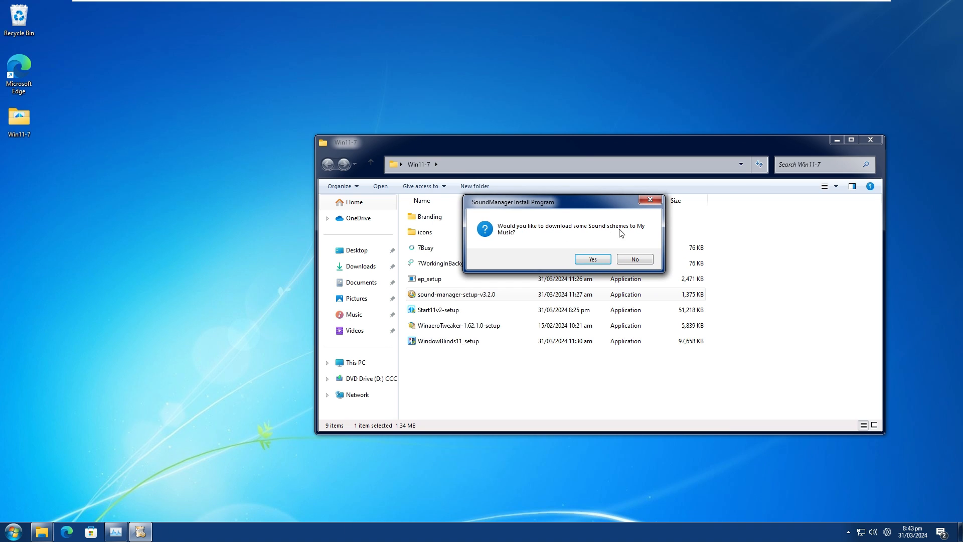
pyautogui.click(593, 260)
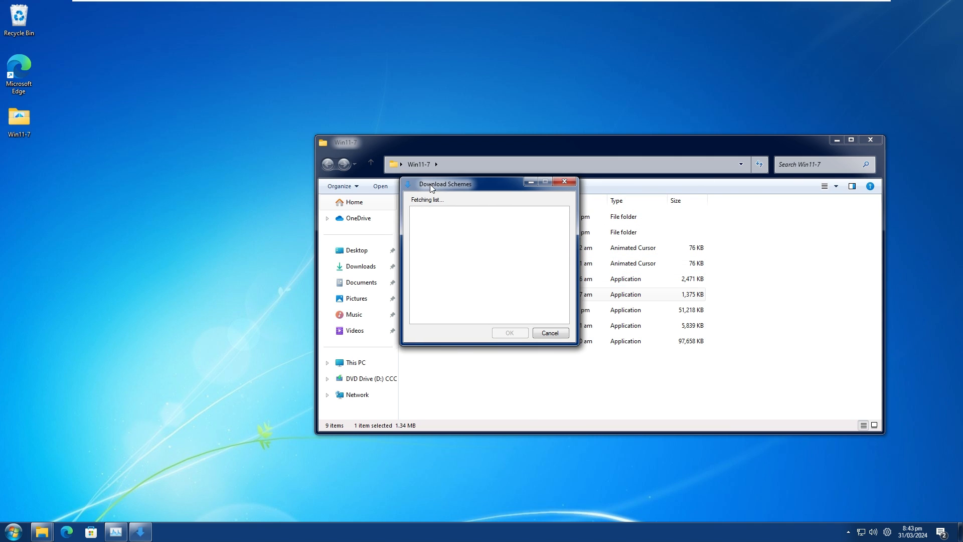
pyautogui.moveTo(429, 190); pyautogui.dragTo(177, 150)
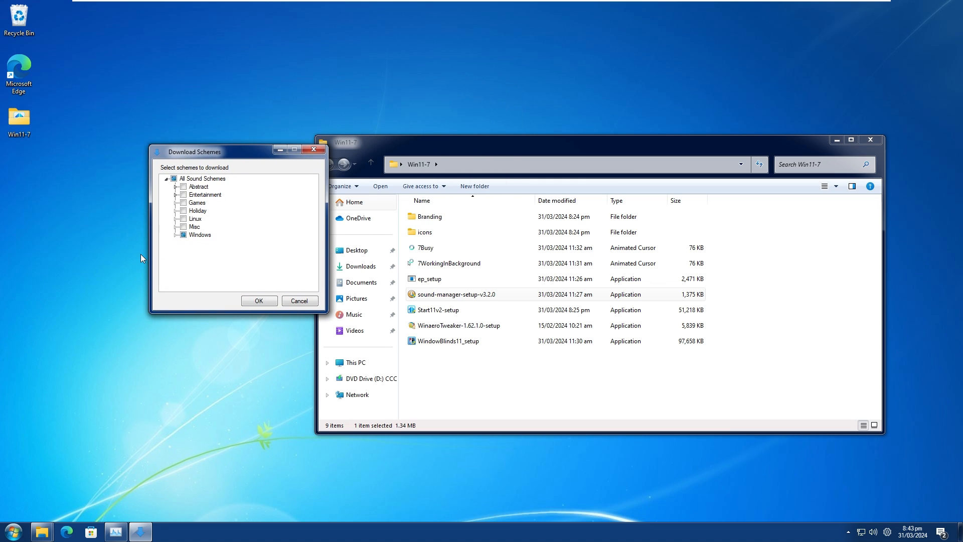
pyautogui.click(176, 235)
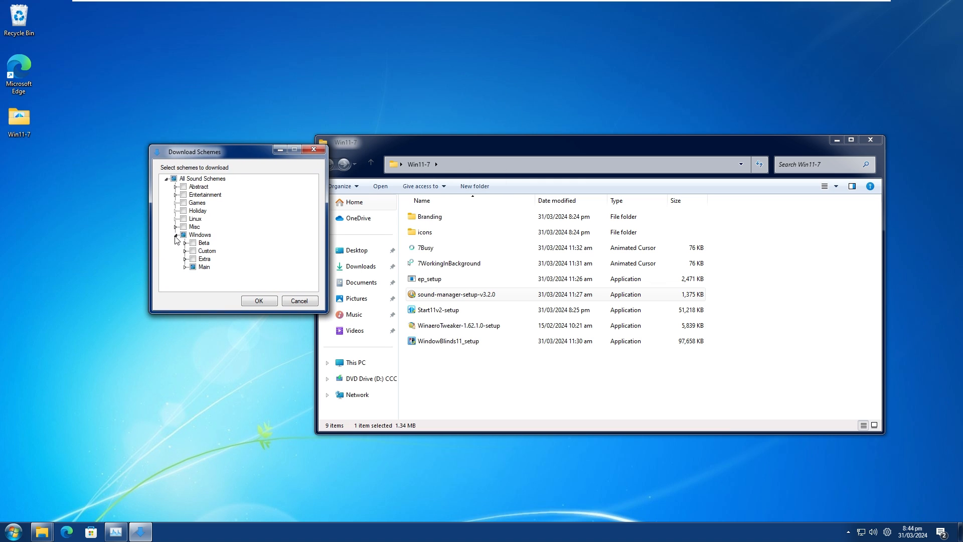
pyautogui.click(185, 267)
pyautogui.click(202, 251)
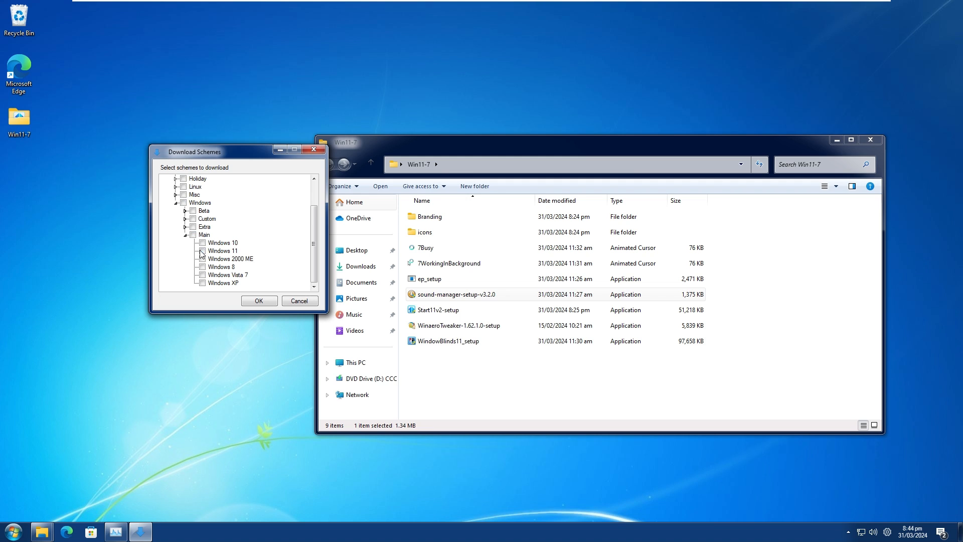
pyautogui.click(203, 276)
pyautogui.click(259, 300)
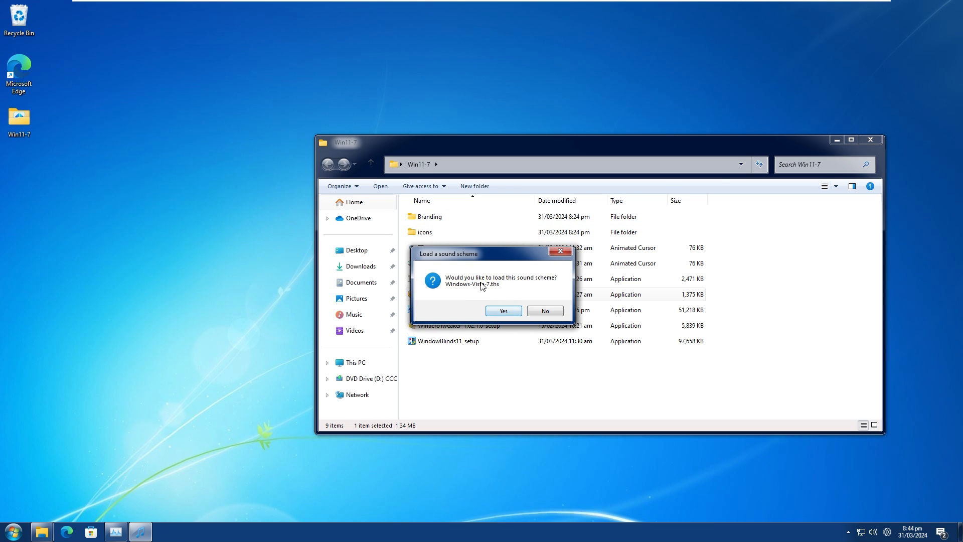
# Load the Windows-Vista-7.ths sound scheme, check the Log Off and USB Remove sounds, and close Sound Manager.
pyautogui.click(504, 310)
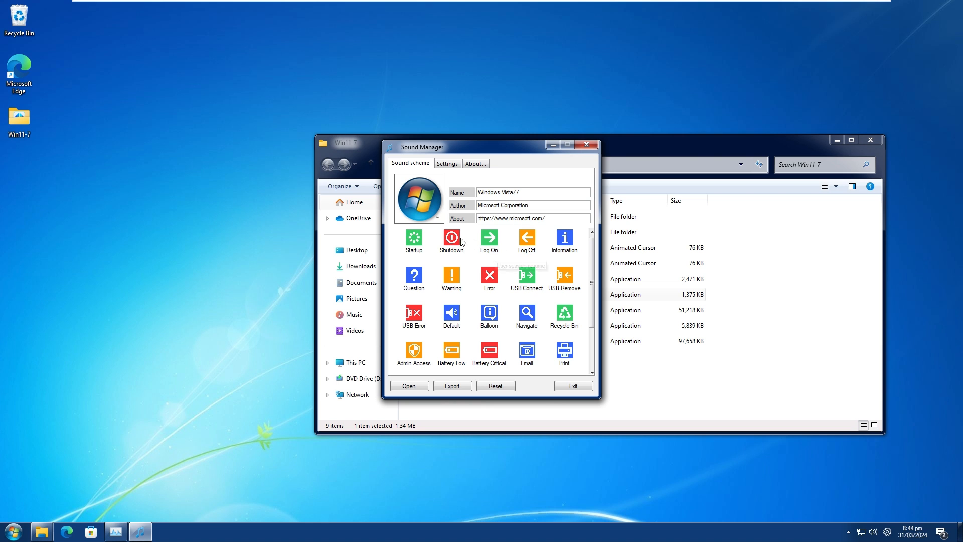
pyautogui.doubleClick(525, 243)
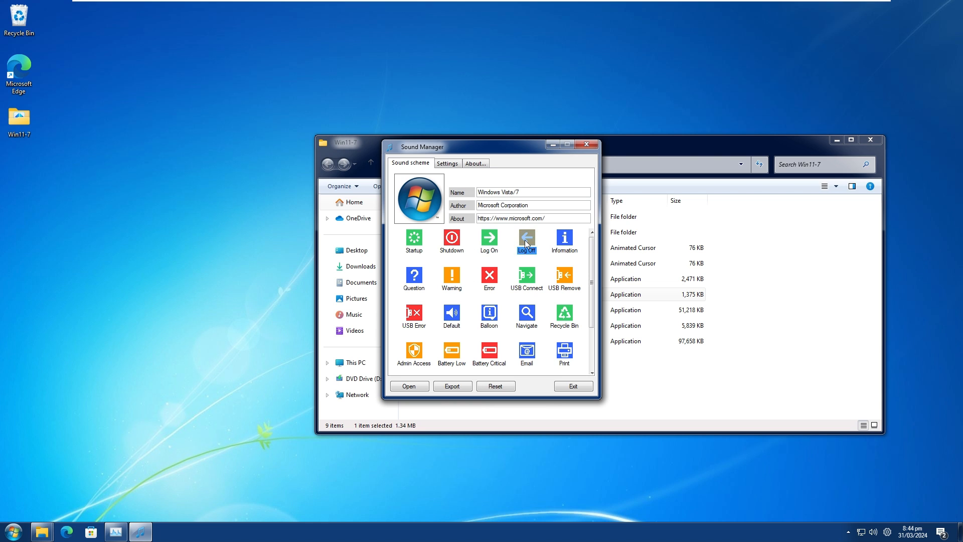
pyautogui.click(856, 170)
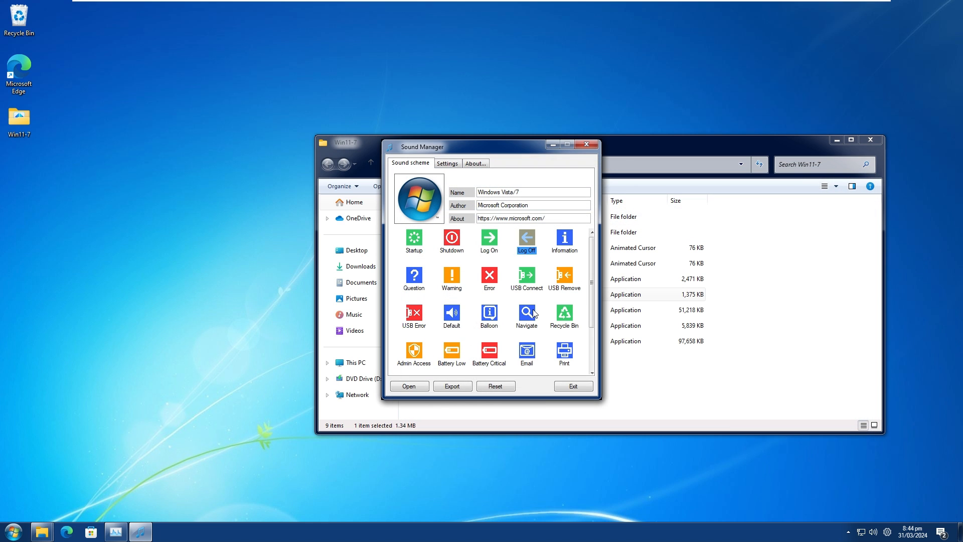
pyautogui.doubleClick(560, 273)
pyautogui.click(859, 169)
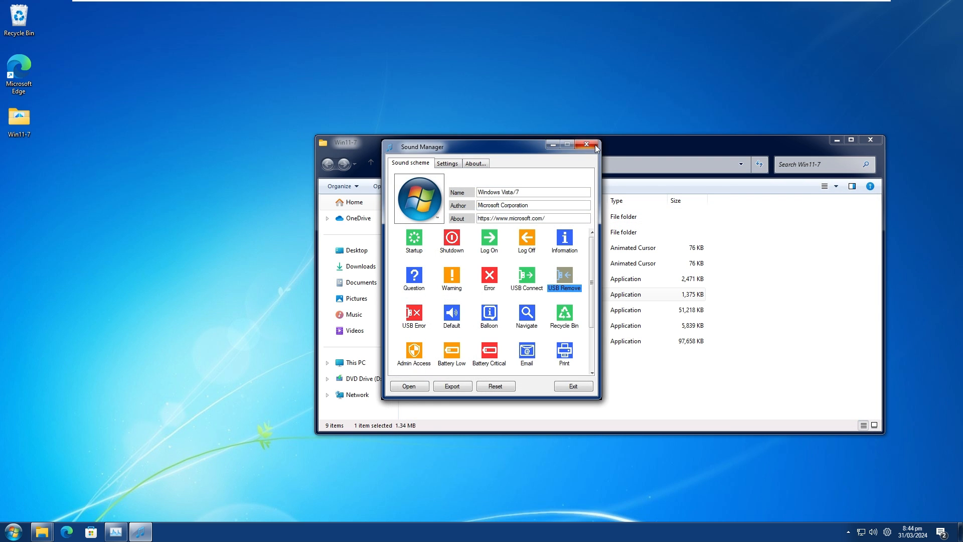
pyautogui.click(595, 146)
# Lock the computer and sign back in with the account password.
pyautogui.click(14, 531)
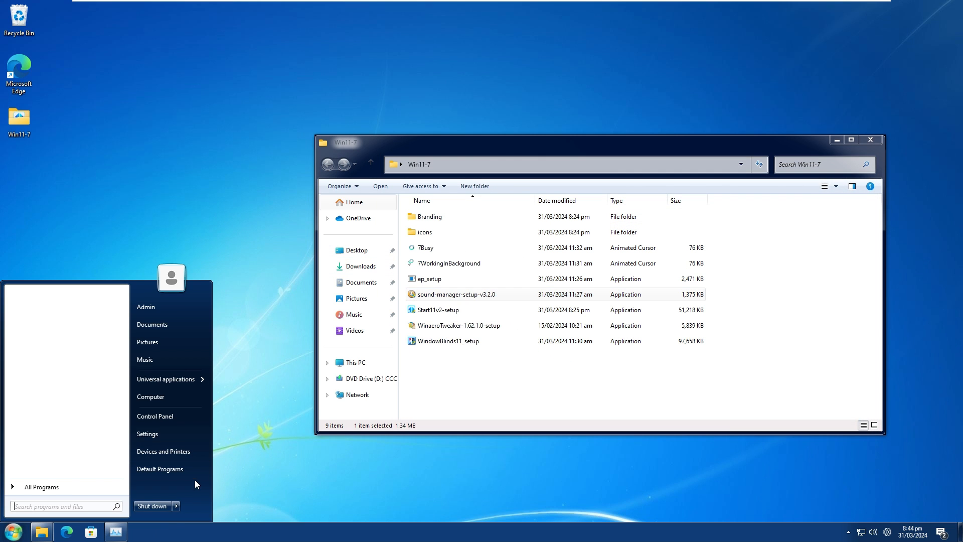
pyautogui.click(176, 506)
pyautogui.click(212, 451)
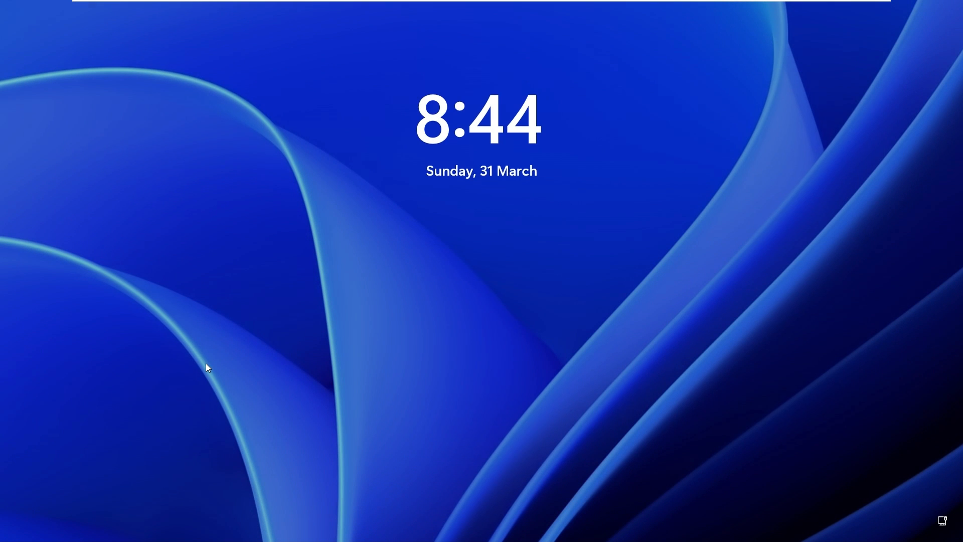
pyautogui.click(252, 296)
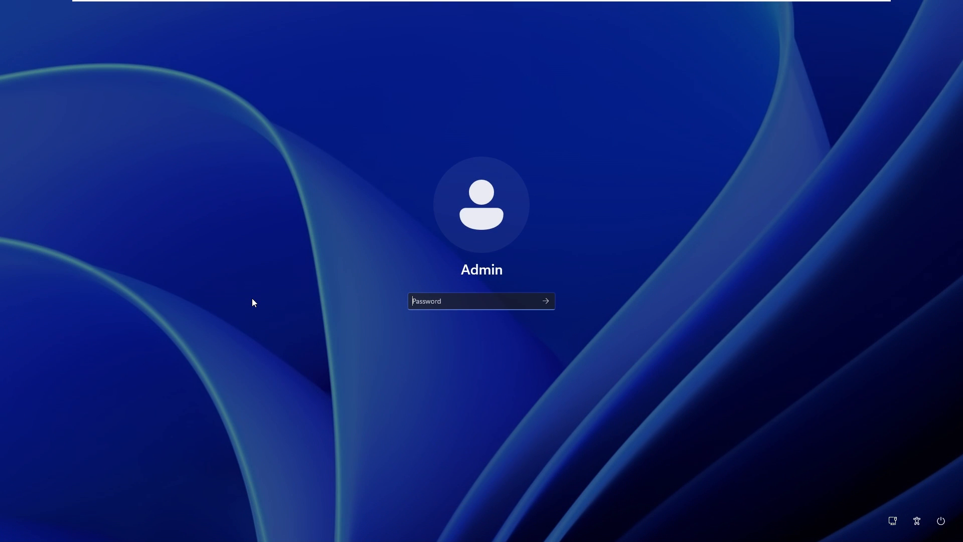
pyautogui.write('p')
pyautogui.press('Return')
# Try to run dos.exe through the Run dialog, then dismiss the dialog.
pyautogui.press('super+r')
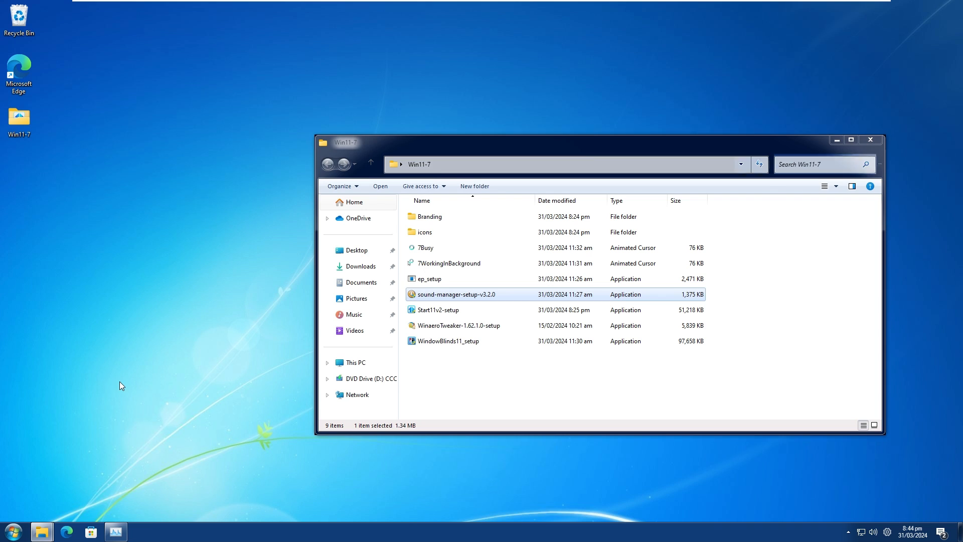
pyautogui.write('dos.exe')
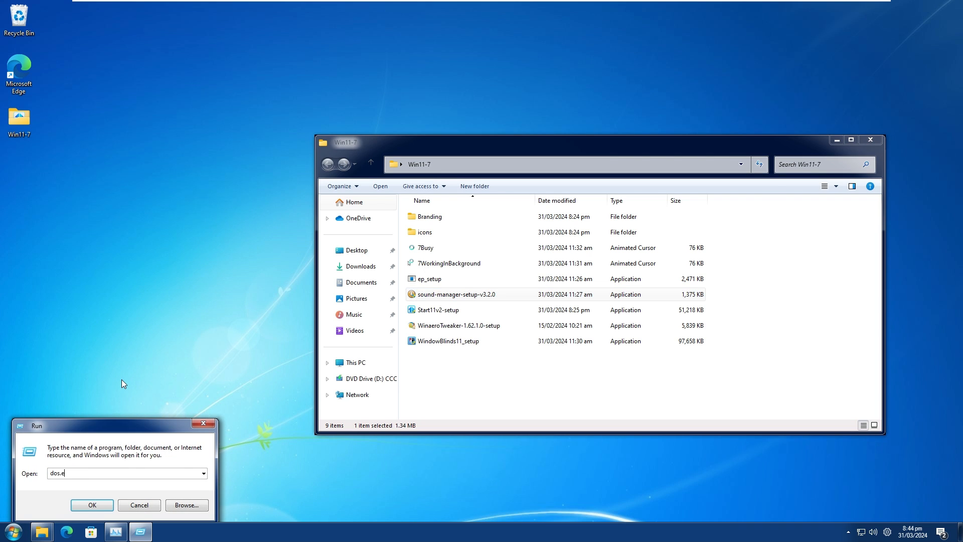
pyautogui.press('Return')
pyautogui.press('Return')
pyautogui.click(203, 424)
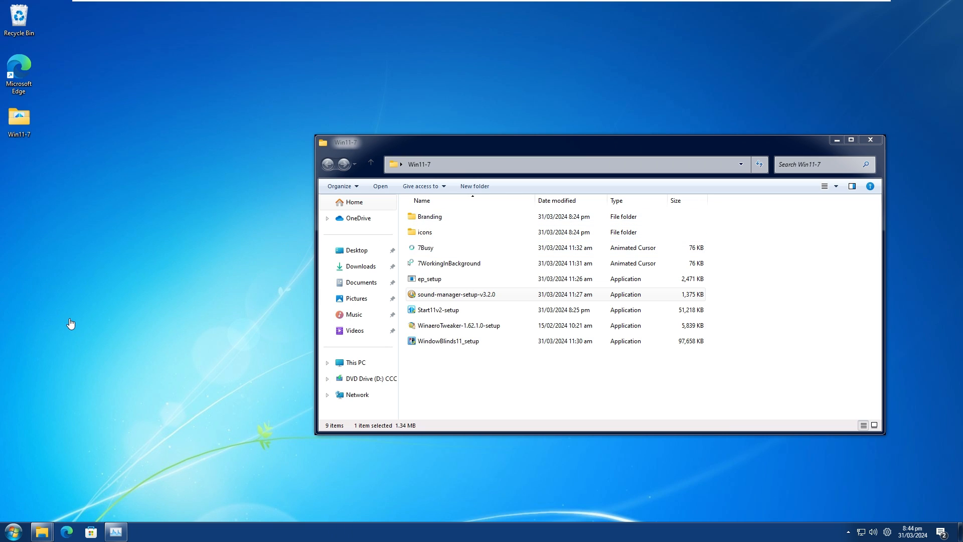
pyautogui.press('super+r')
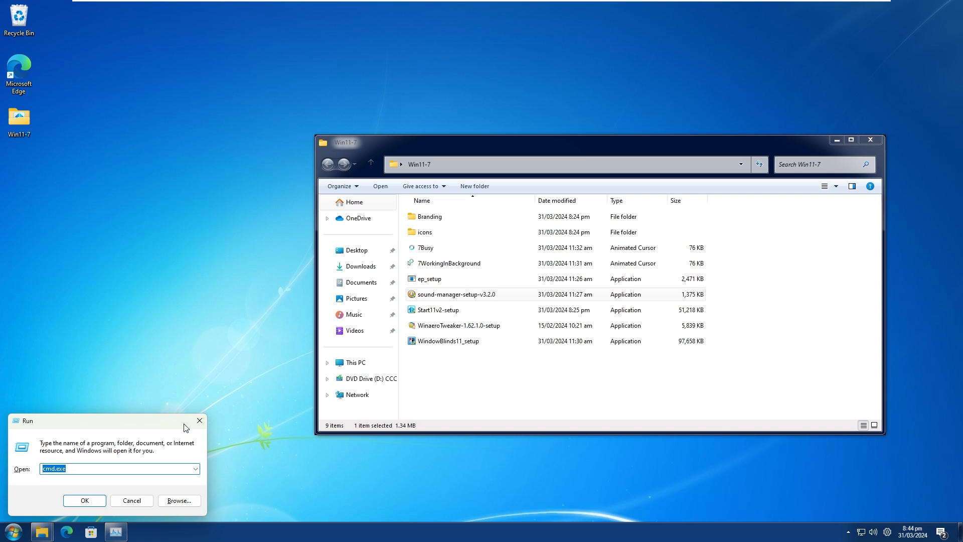
pyautogui.click(200, 421)
# Run main.cpl to open Mouse Properties and show the pointer settings.
pyautogui.press('super+r')
pyautogui.moveTo(146, 426); pyautogui.dragTo(155, 313)
pyautogui.write('main.cpl')
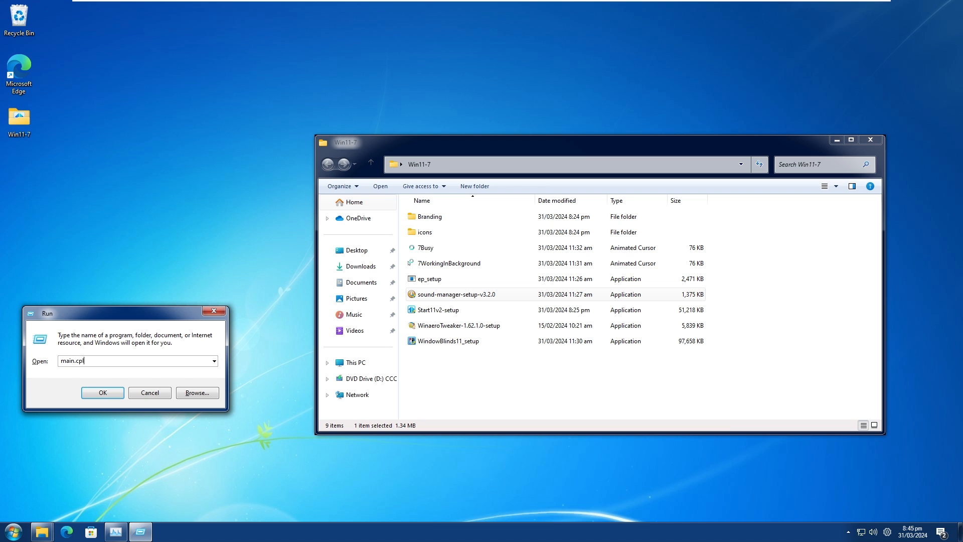
pyautogui.press('Return')
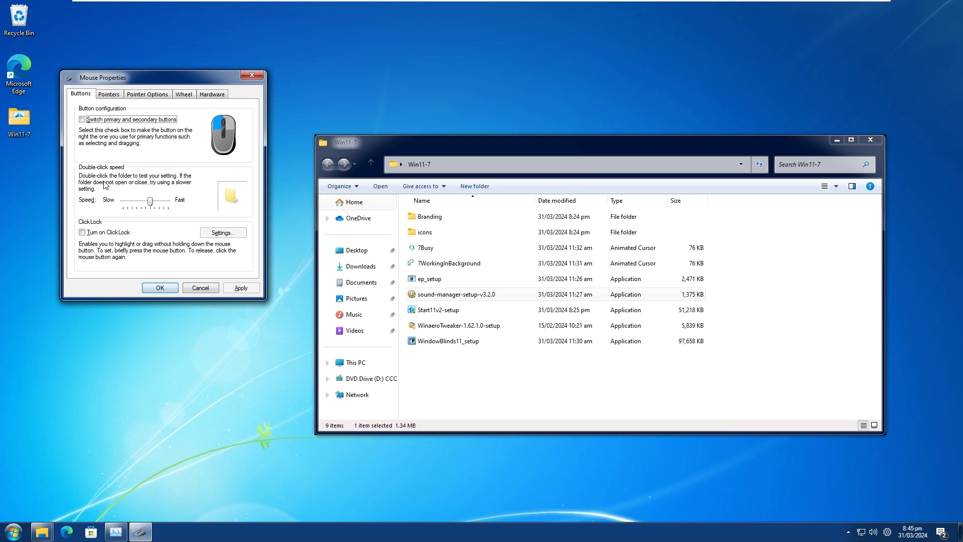
pyautogui.click(119, 92)
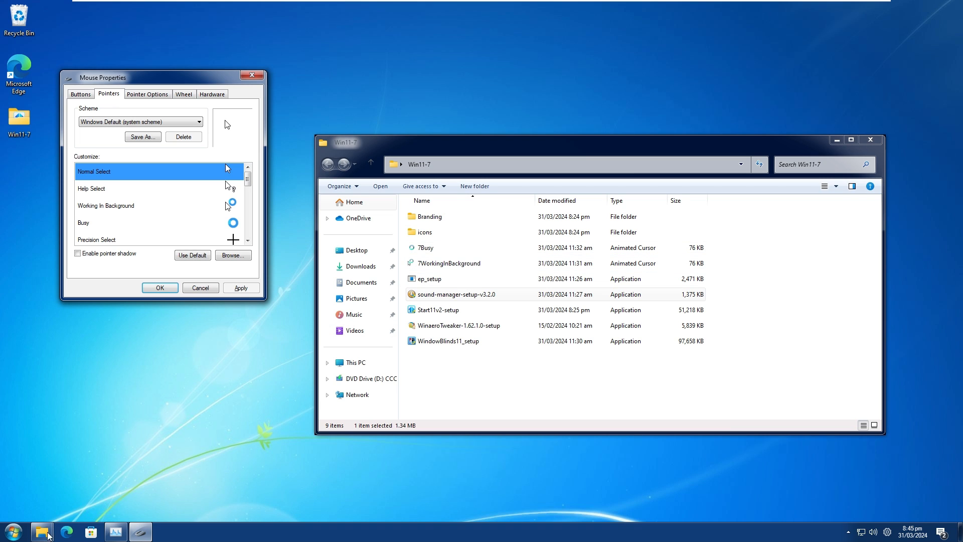
# Move the 7Busy and 7WorkingInBackground cursors from Win11-7 to Local Disk (C:) with administrator permission, then minimize the Win11-7 window.
pyautogui.click(42, 532)
pyautogui.click(127, 490)
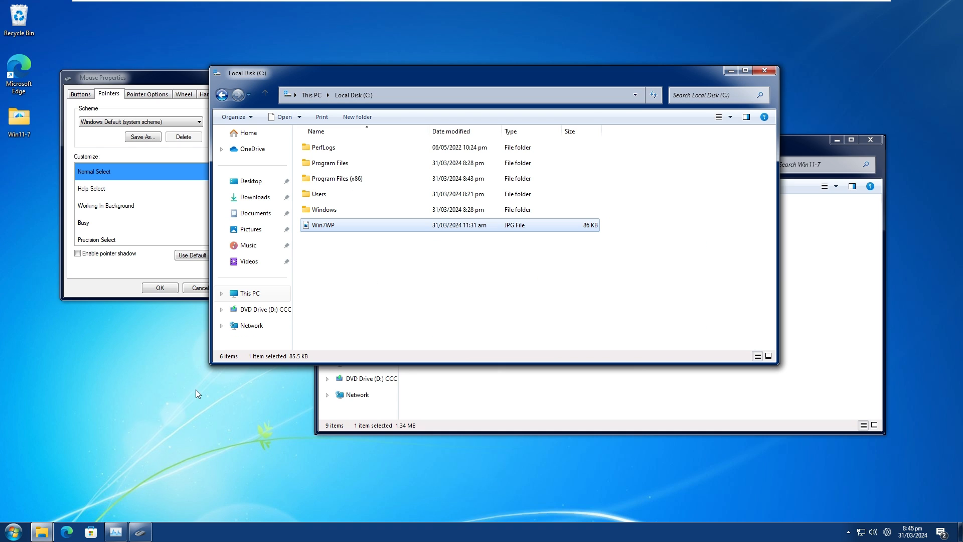
pyautogui.moveTo(307, 85); pyautogui.dragTo(167, 69)
pyautogui.click(497, 387)
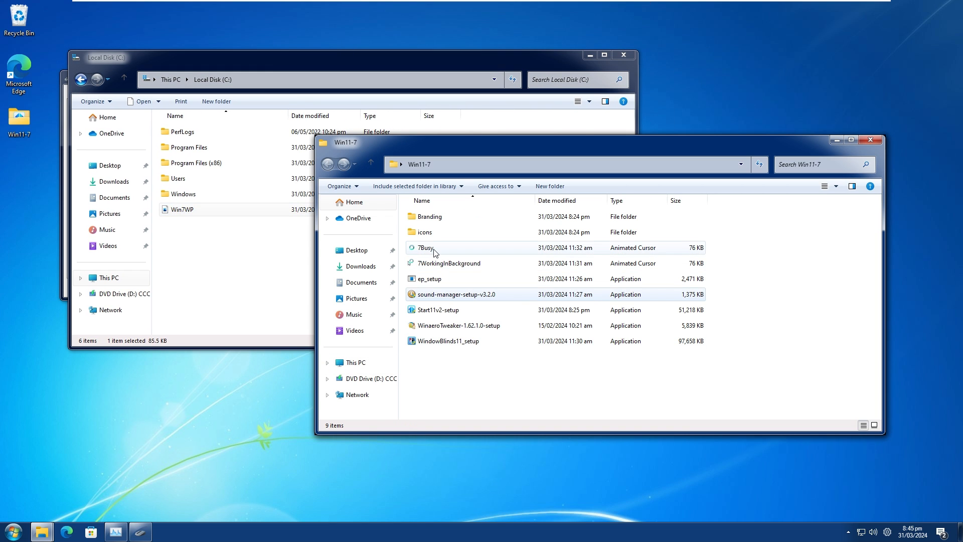
pyautogui.click(435, 251)
pyautogui.keyDown('ctrl'); pyautogui.click(440, 265); pyautogui.keyUp('ctrl')
pyautogui.moveTo(455, 267); pyautogui.dragTo(226, 284)
pyautogui.click(466, 228)
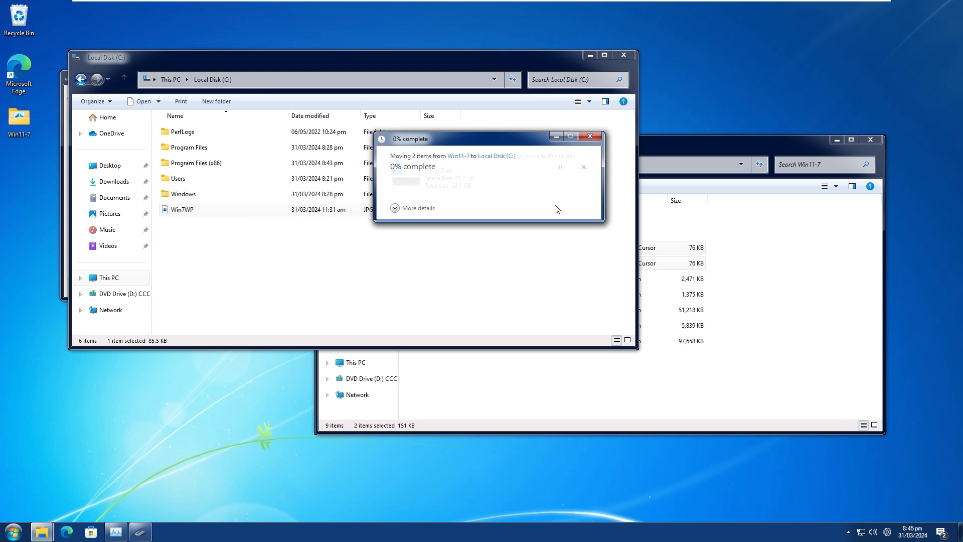
pyautogui.click(517, 225)
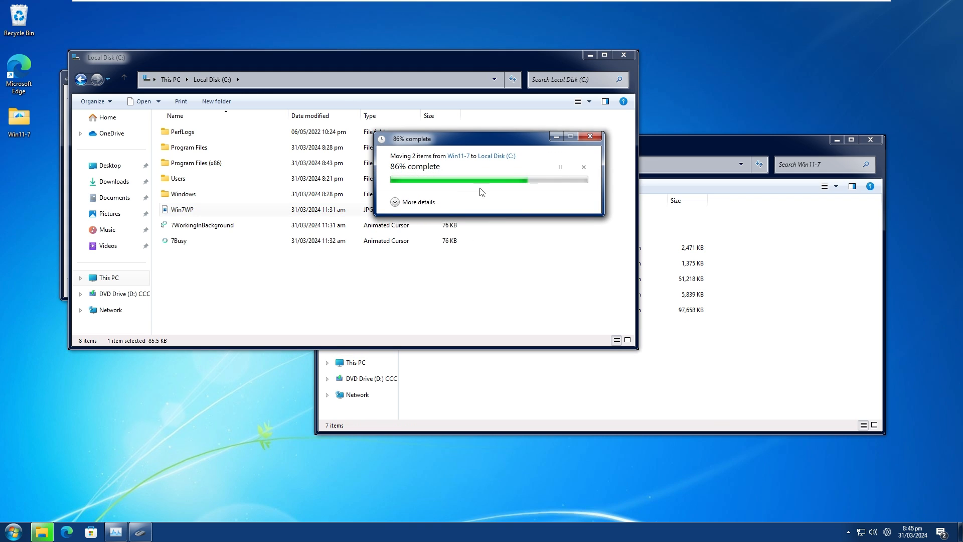
pyautogui.click(837, 140)
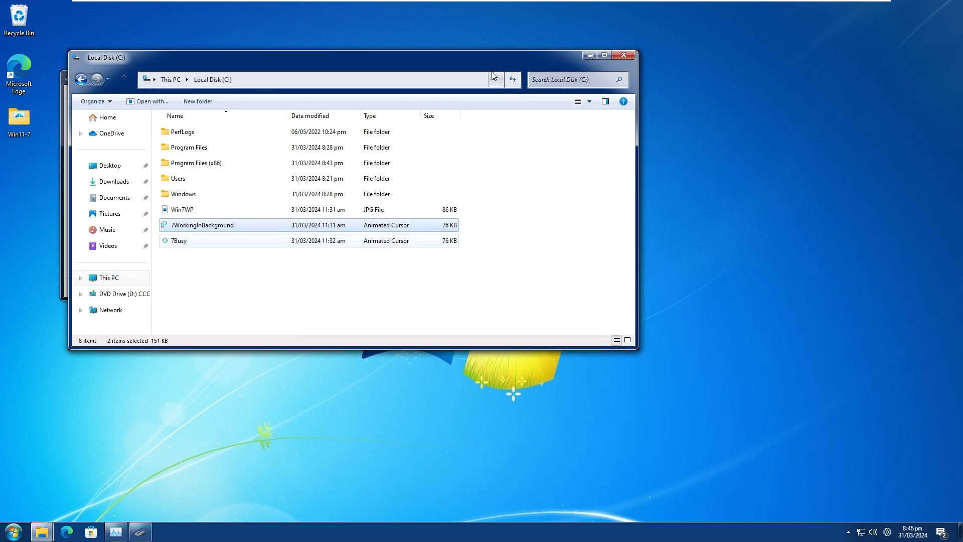
# Assign the 7WorkingInBackground cursor from Local Disk (C:) to the Working In Background pointer in Mouse Properties.
pyautogui.moveTo(326, 57); pyautogui.dragTo(655, 112)
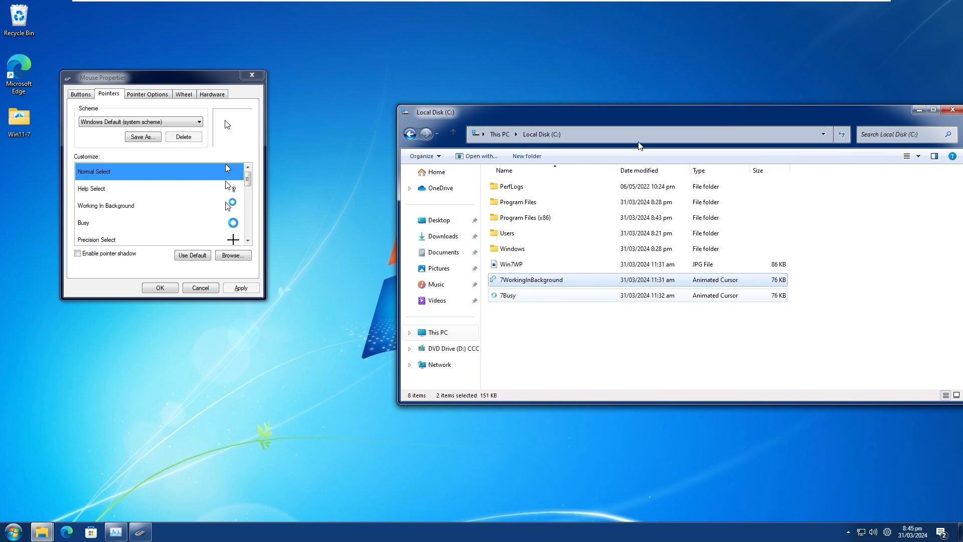
pyautogui.click(189, 207)
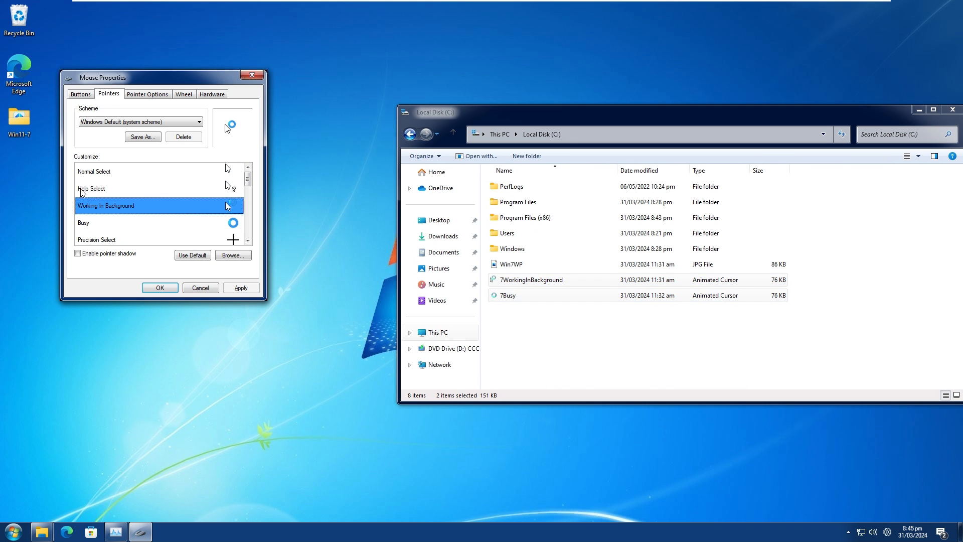
pyautogui.click(233, 257)
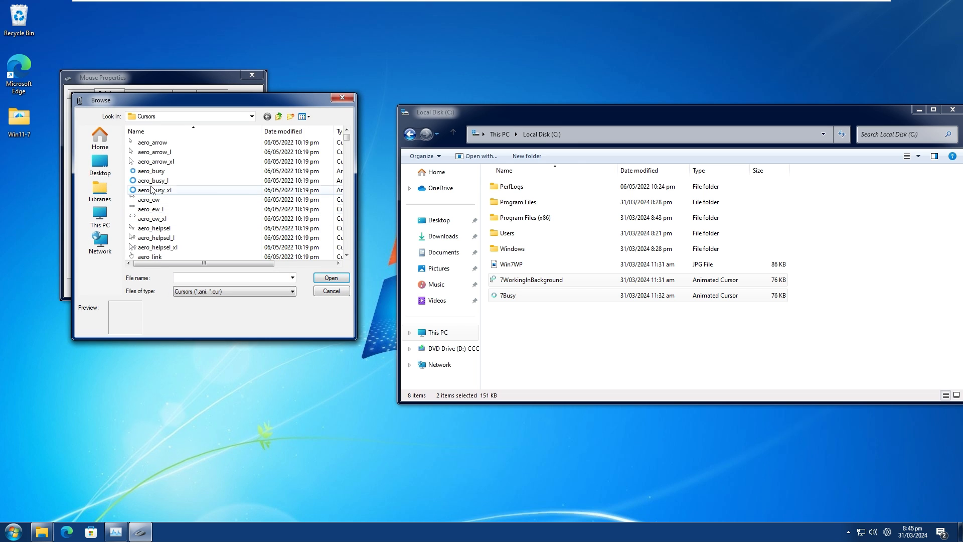
pyautogui.click(100, 216)
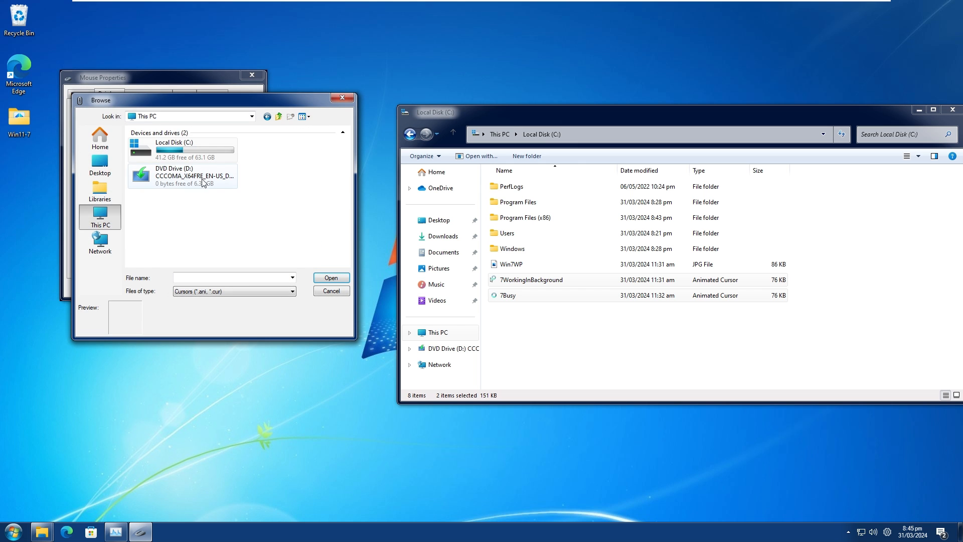
pyautogui.doubleClick(169, 145)
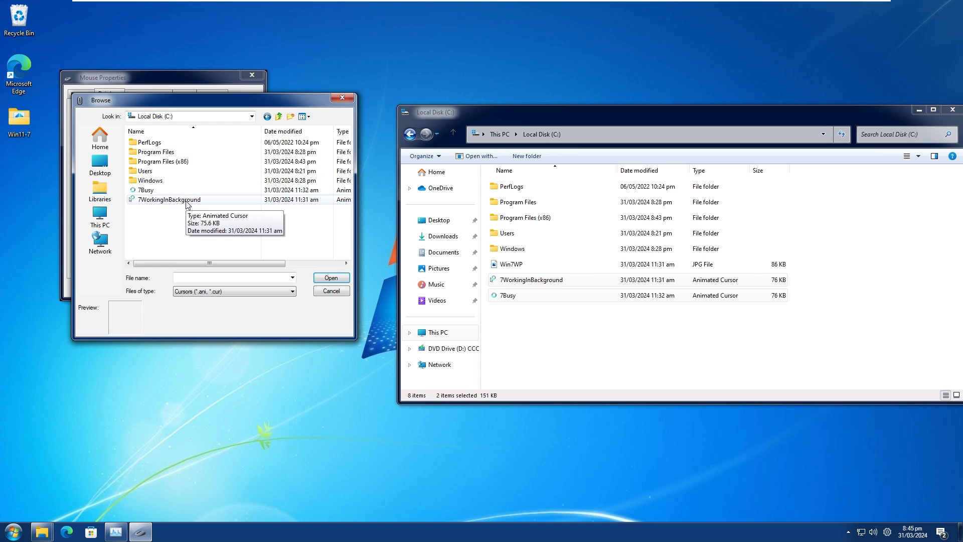
pyautogui.doubleClick(187, 201)
# Assign the 7Busy cursor from Local Disk (C:) to the Busy pointer, then apply the pointer changes and close Mouse Properties.
pyautogui.click(206, 224)
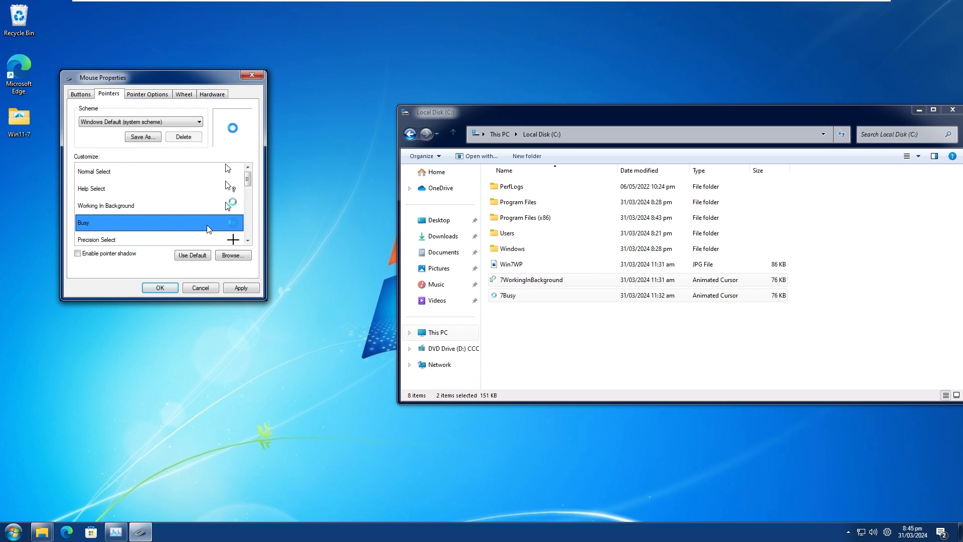
pyautogui.click(221, 207)
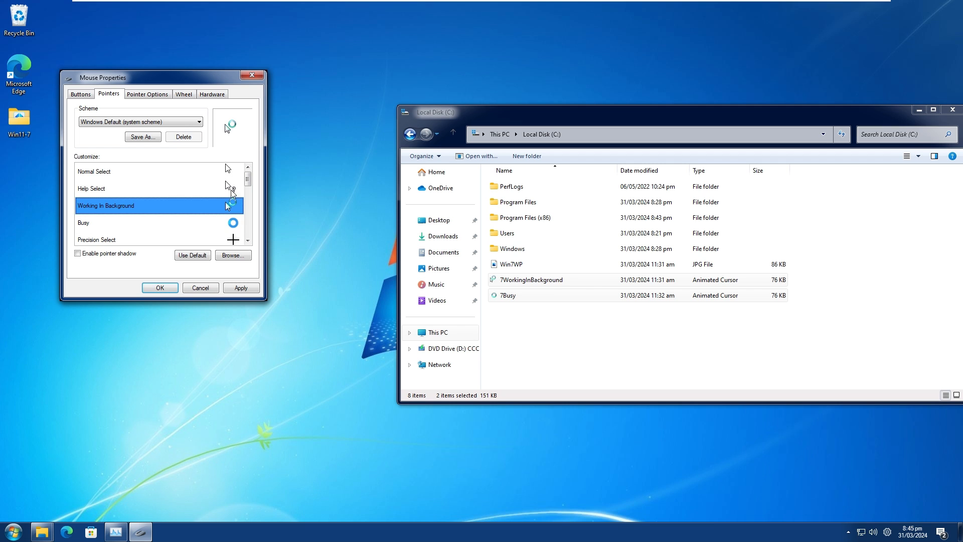
pyautogui.click(228, 222)
pyautogui.click(233, 255)
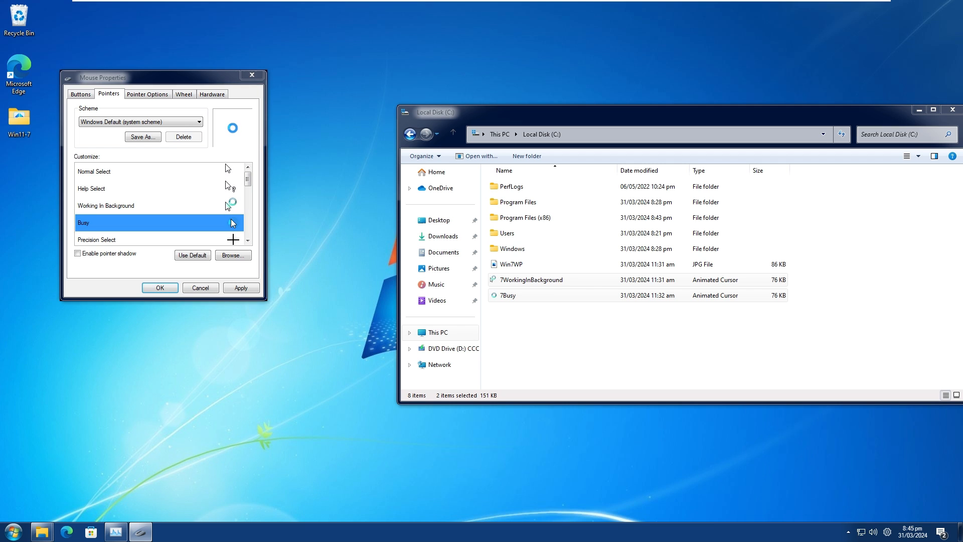
pyautogui.doubleClick(146, 190)
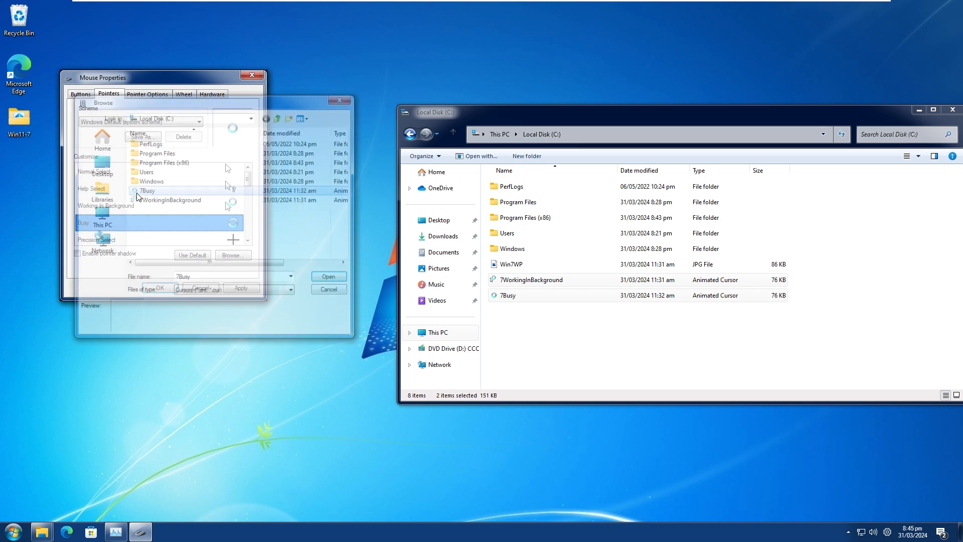
pyautogui.click(237, 287)
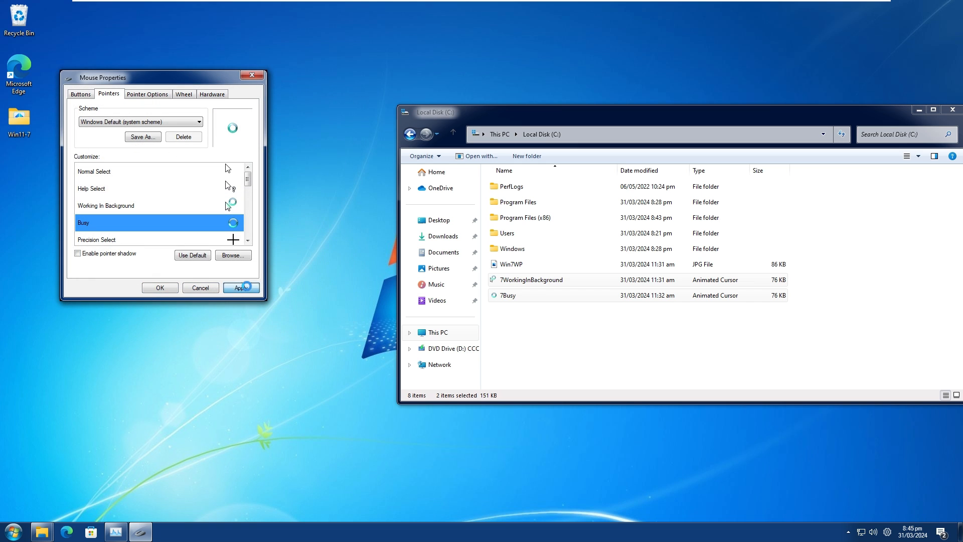
pyautogui.click(156, 288)
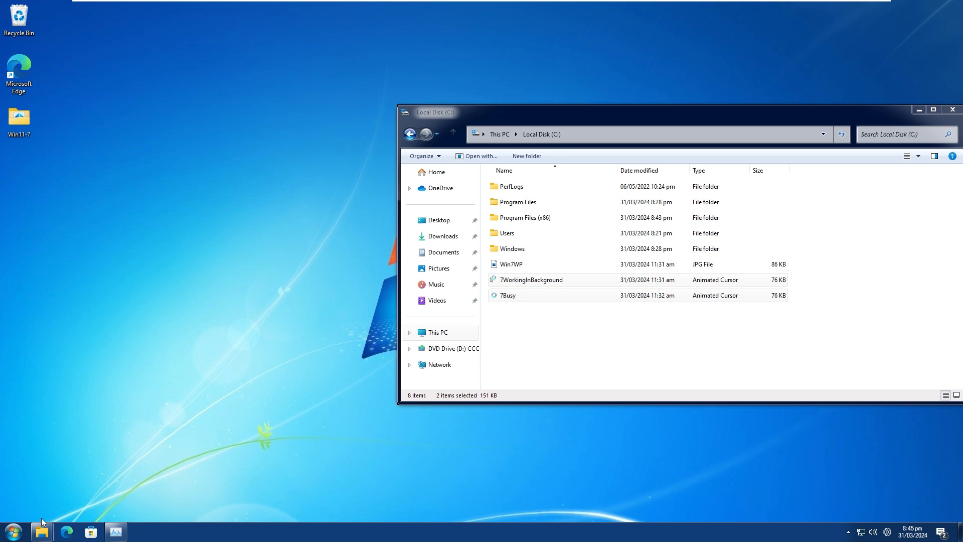
# Bring the minimized Win11-7 folder window back and select its Branding folder.
pyautogui.moveTo(41, 531)
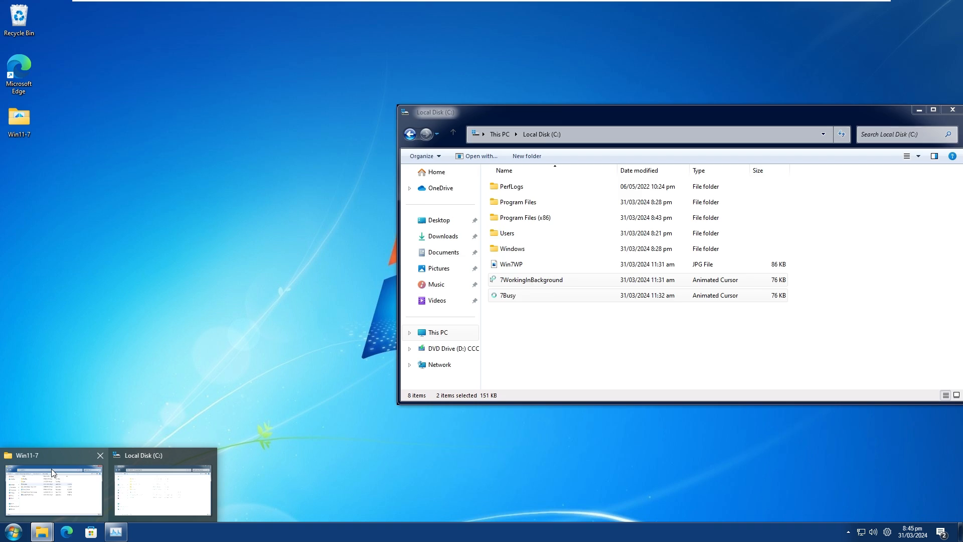
pyautogui.click(56, 471)
pyautogui.click(433, 216)
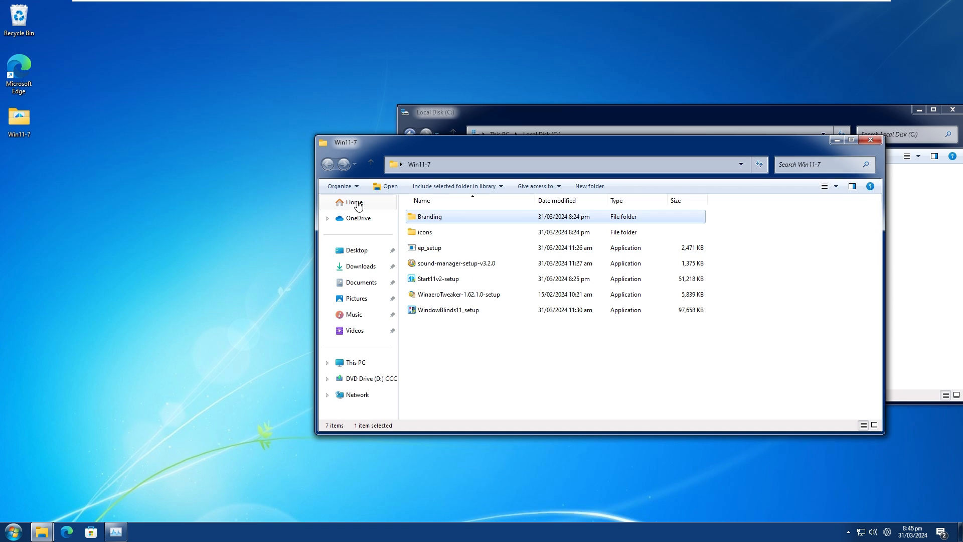
pyautogui.moveTo(412, 143); pyautogui.dragTo(373, 153)
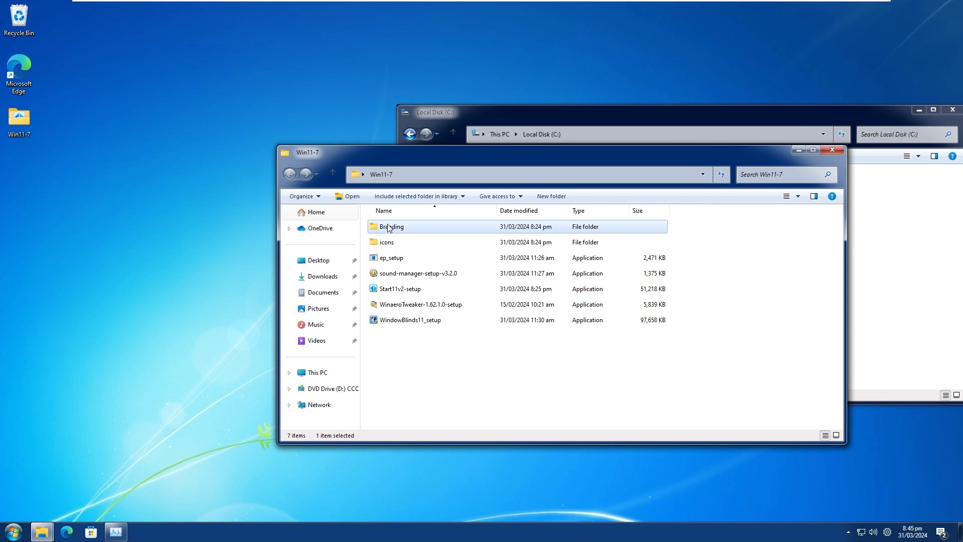
# Run winver to view the About Windows branding, then dismiss the dialog.
pyautogui.press('super+r')
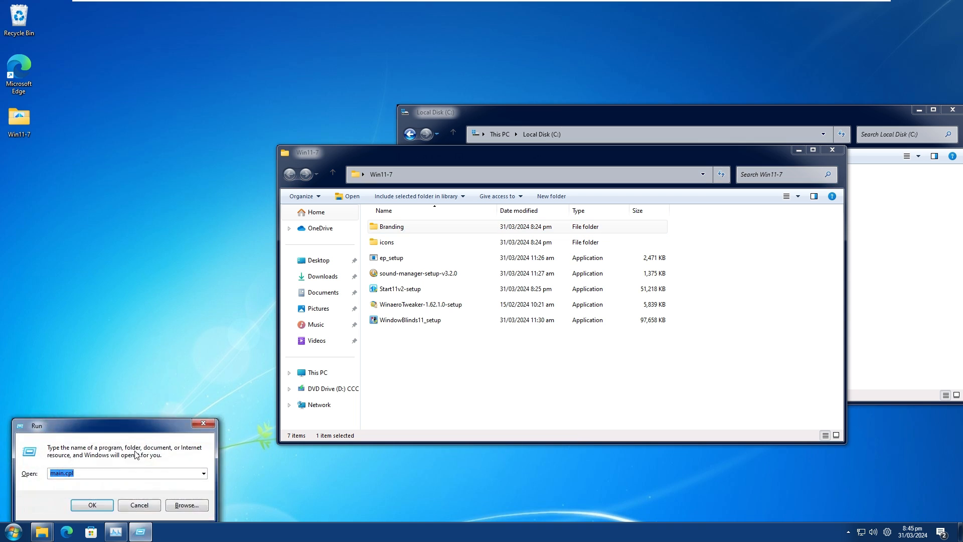
pyautogui.write('winver')
pyautogui.press('Return')
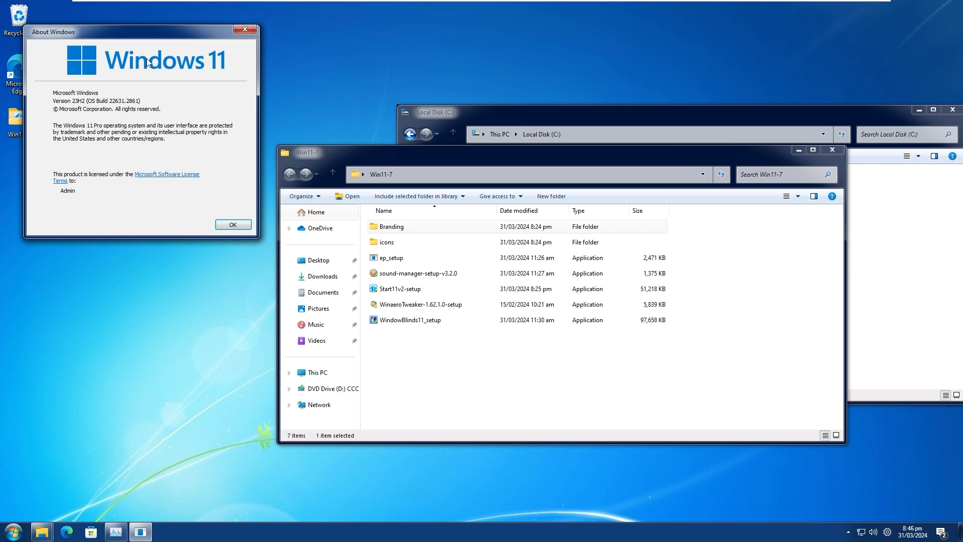
pyautogui.click(233, 225)
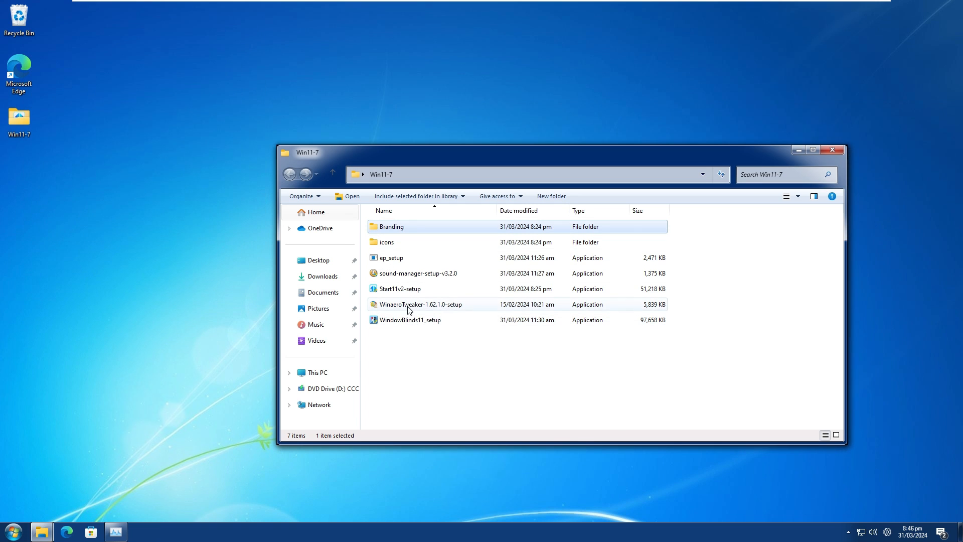
# Start WinaeroTweaker-1.62.1.0-setup with administrator permission, choose normal mode, and accept the license agreement.
pyautogui.doubleClick(420, 305)
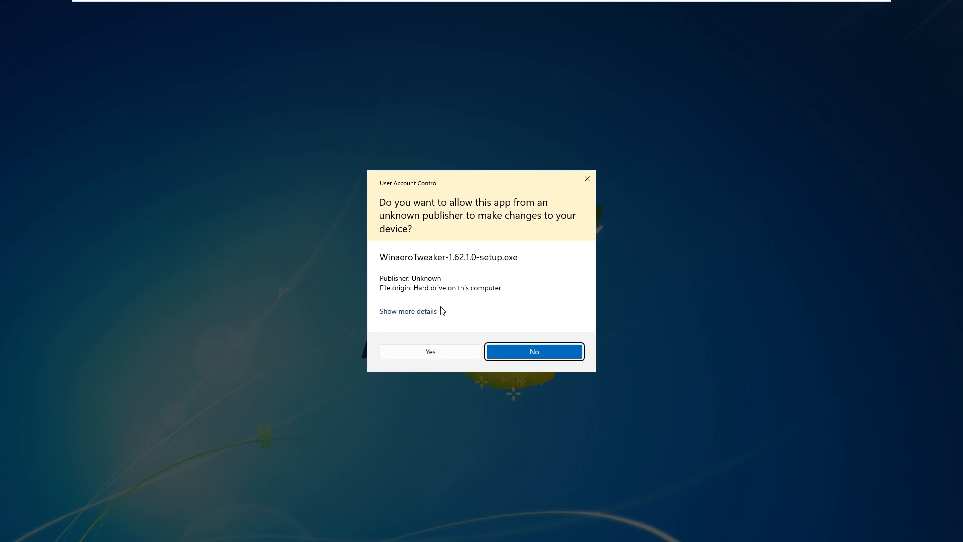
pyautogui.click(433, 348)
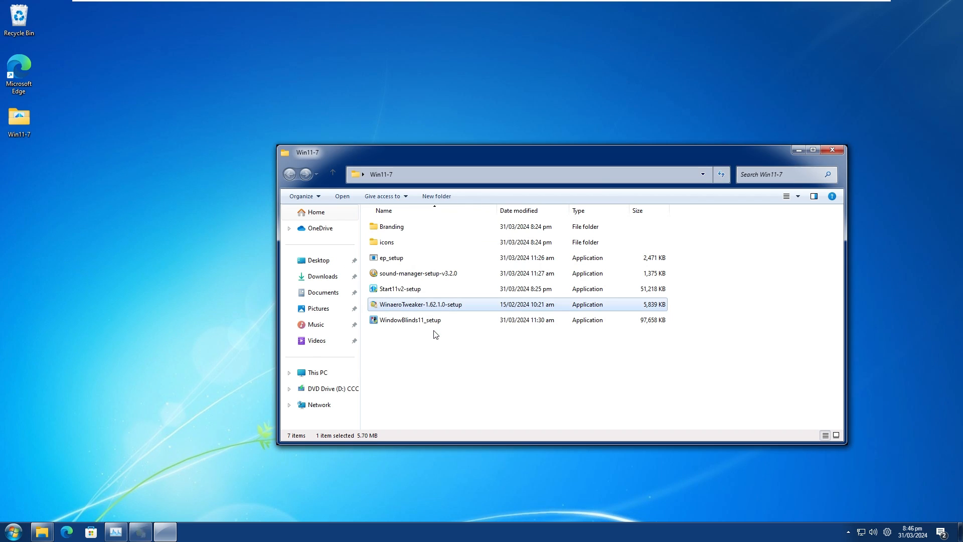
pyautogui.click(547, 351)
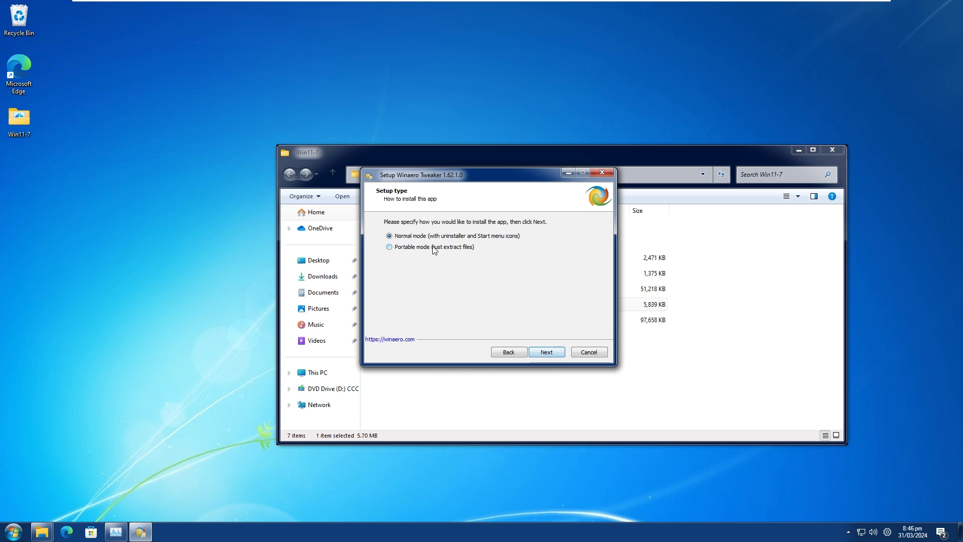
pyautogui.click(548, 352)
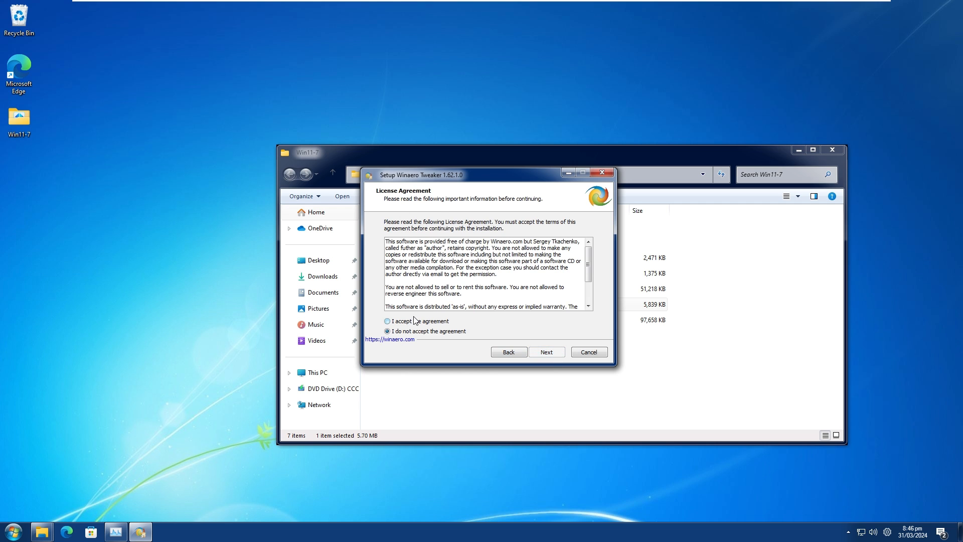
pyautogui.click(415, 320)
pyautogui.click(547, 352)
# Install Winaero Tweaker with a desktop icon for all users, and finish without running it or visiting Winaero.com.
pyautogui.click(546, 353)
pyautogui.click(547, 352)
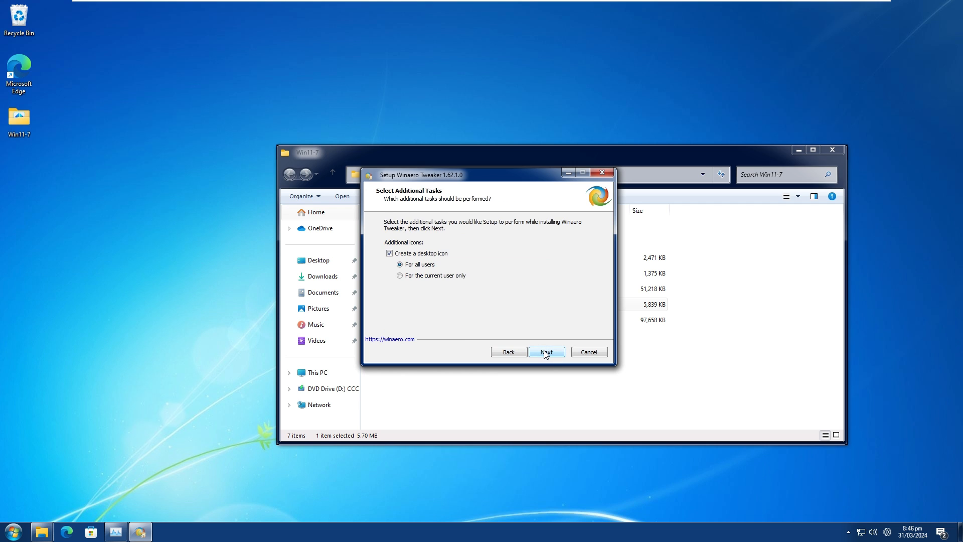
pyautogui.click(547, 352)
pyautogui.click(546, 353)
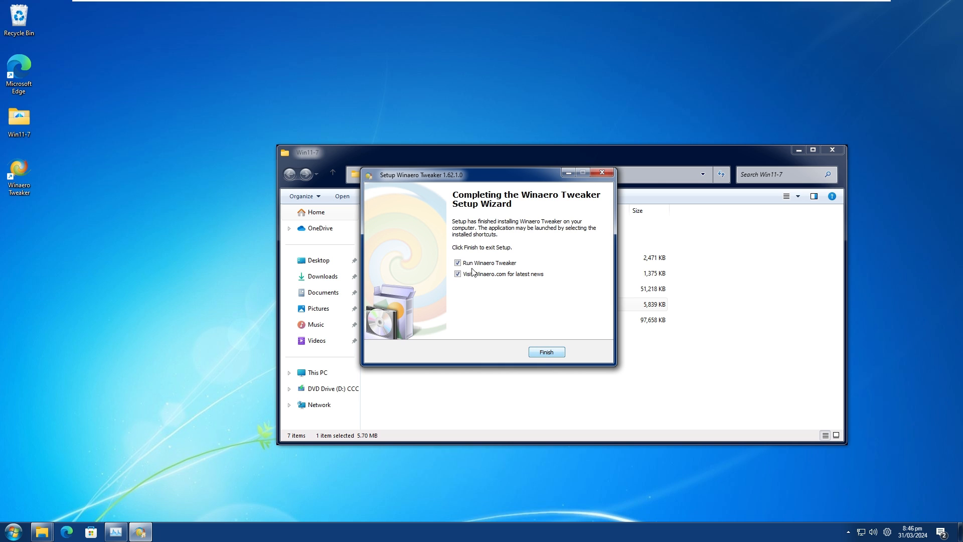
pyautogui.click(459, 263)
pyautogui.click(458, 274)
pyautogui.click(546, 352)
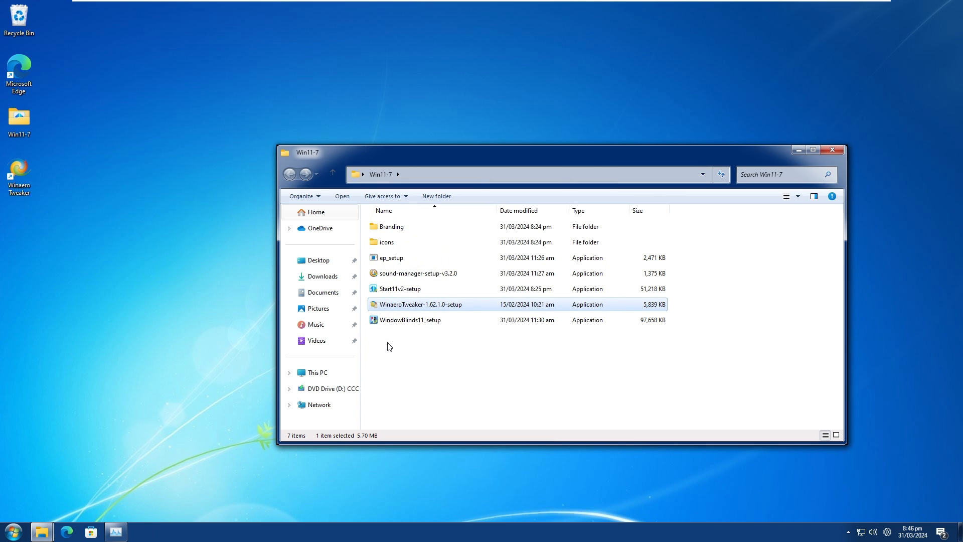
# Launch Winaero Tweaker from the desktop and agree to its license.
pyautogui.doubleClick(12, 179)
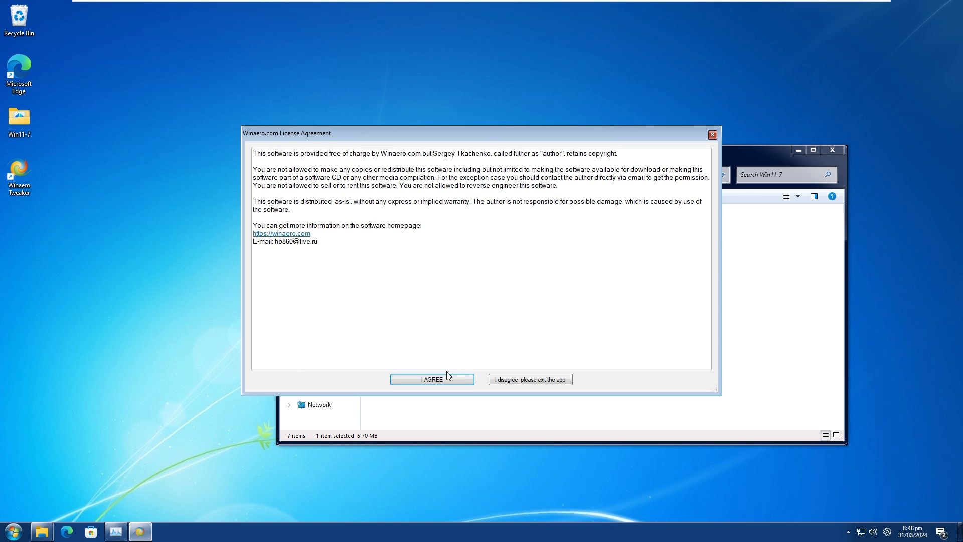
pyautogui.click(444, 380)
pyautogui.click(437, 356)
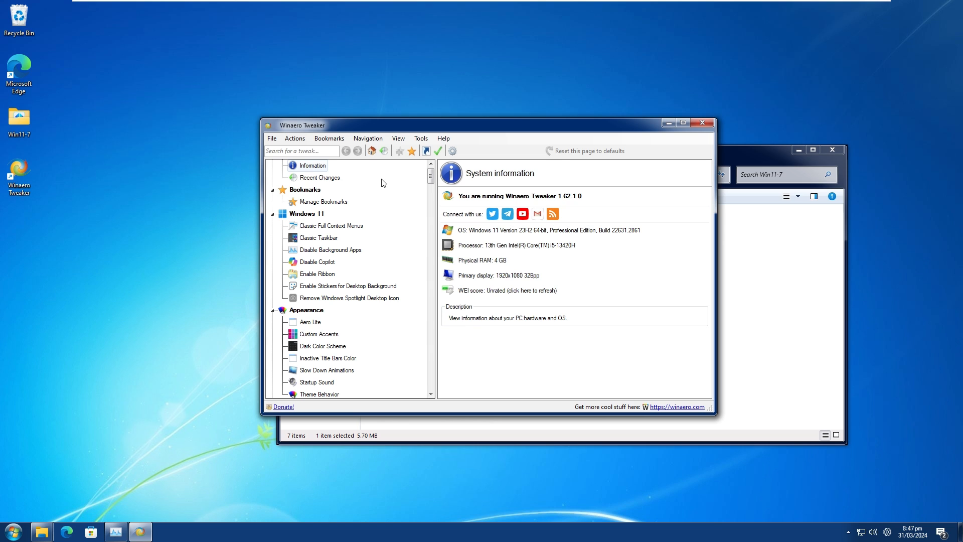
# Find the Take Ownership tweak by searching "take", enable it for files and folders, and minimize Winaero Tweaker.
pyautogui.click(304, 151)
pyautogui.write('take')
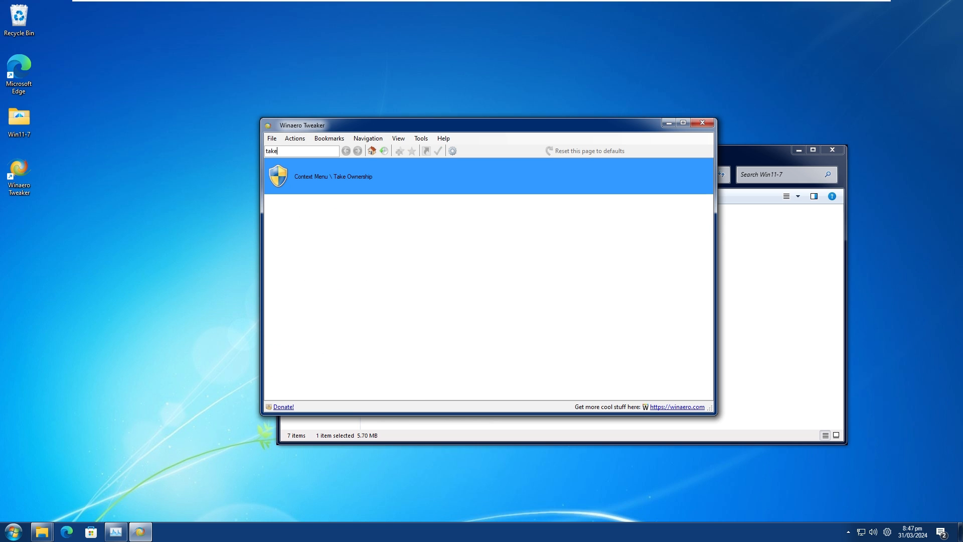
pyautogui.click(358, 179)
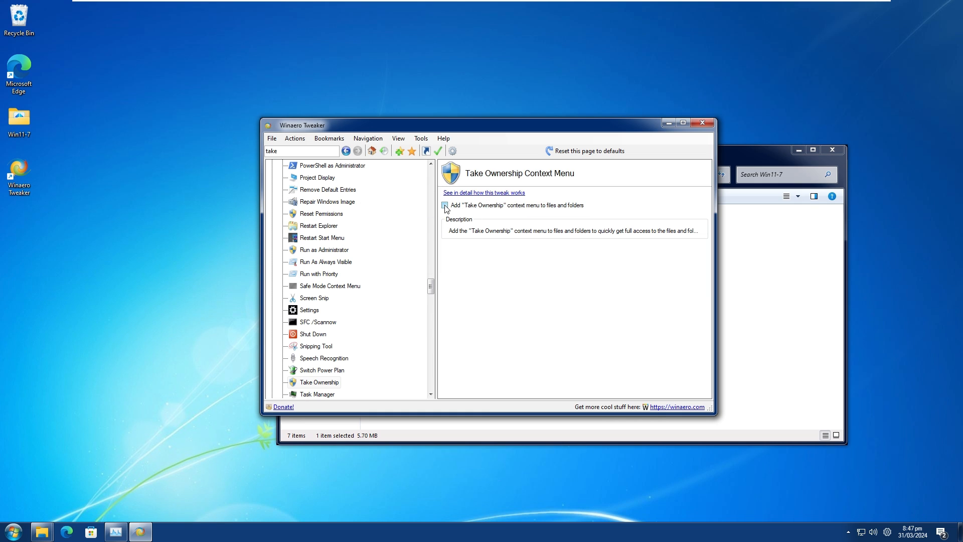
pyautogui.click(668, 123)
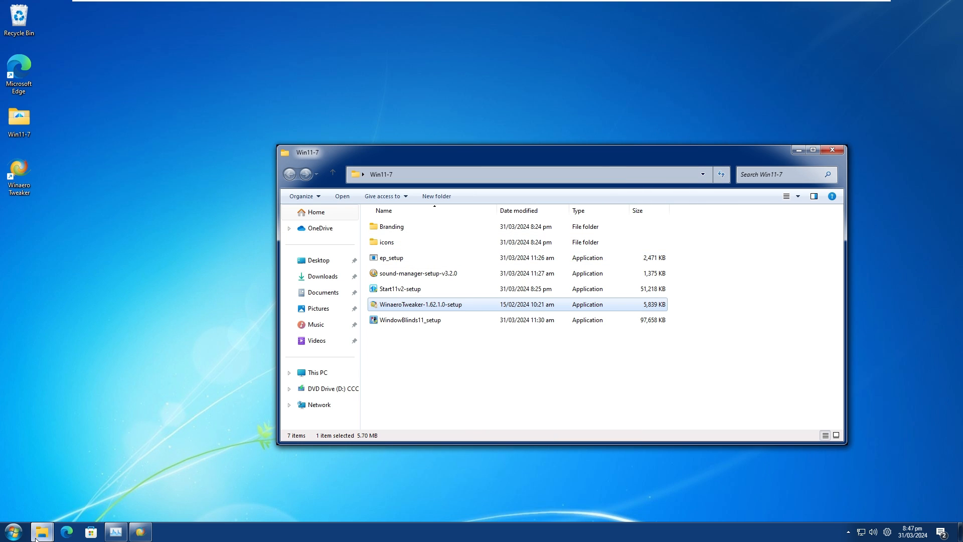
# Take ownership of the Branding folder in C:\Windows, open that folder, and dismiss the command window.
pyautogui.moveTo(35, 534)
pyautogui.click(158, 490)
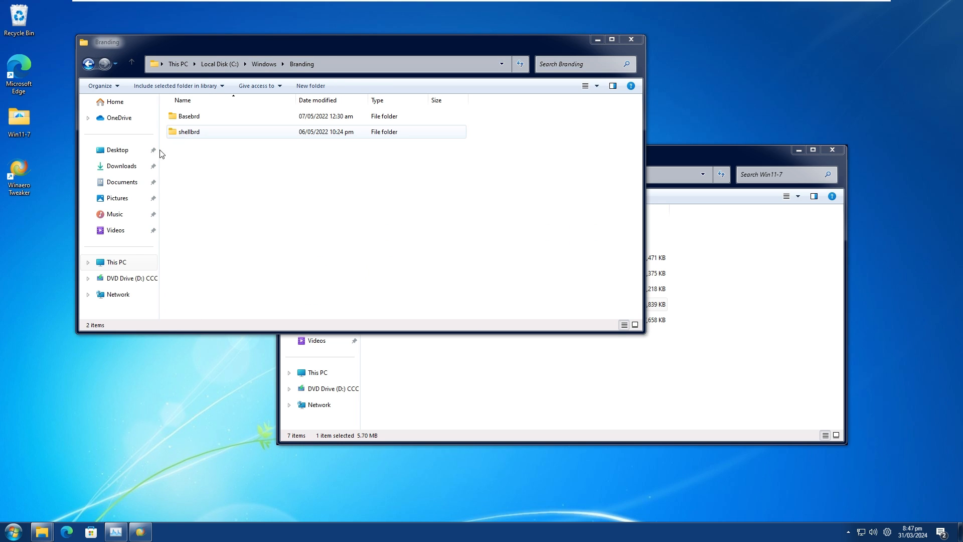
pyautogui.click(265, 64)
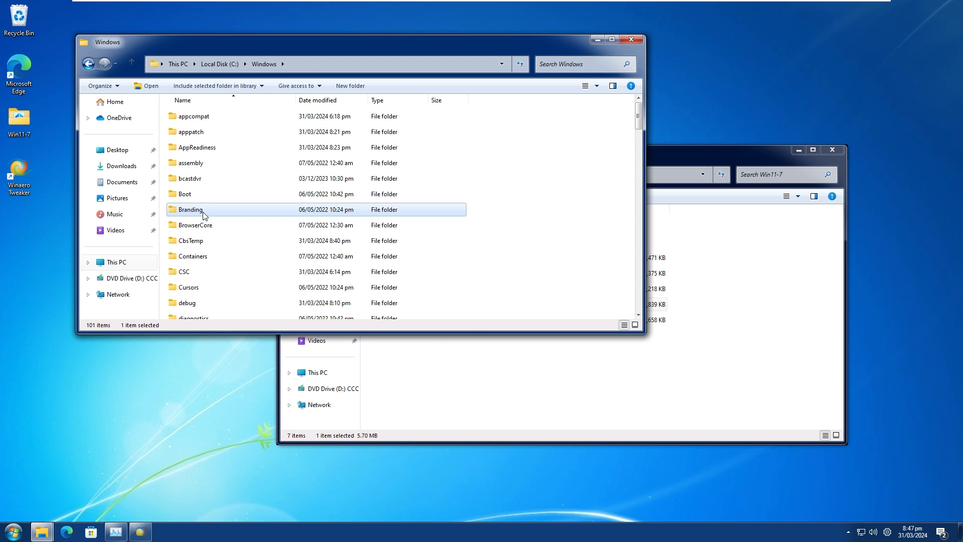
pyautogui.rightClick(204, 215)
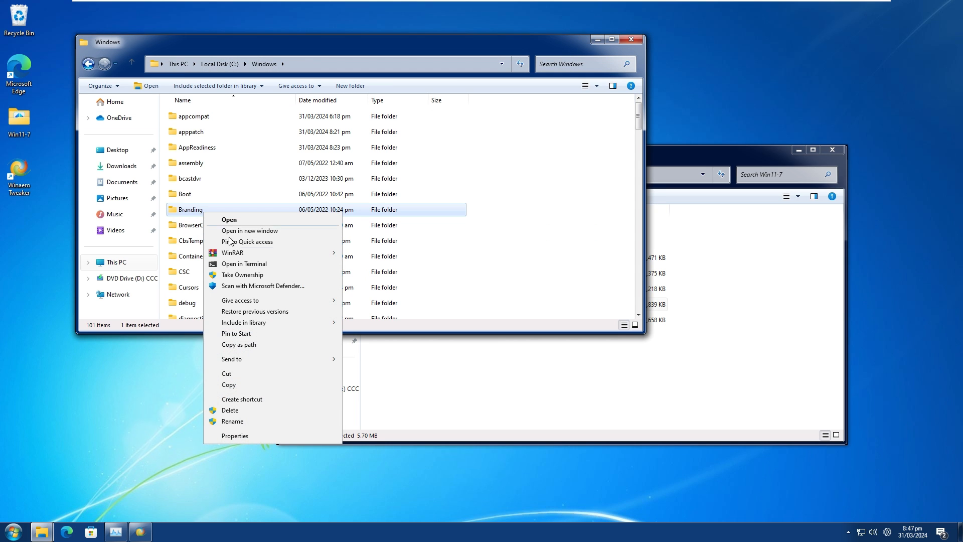
pyautogui.click(217, 275)
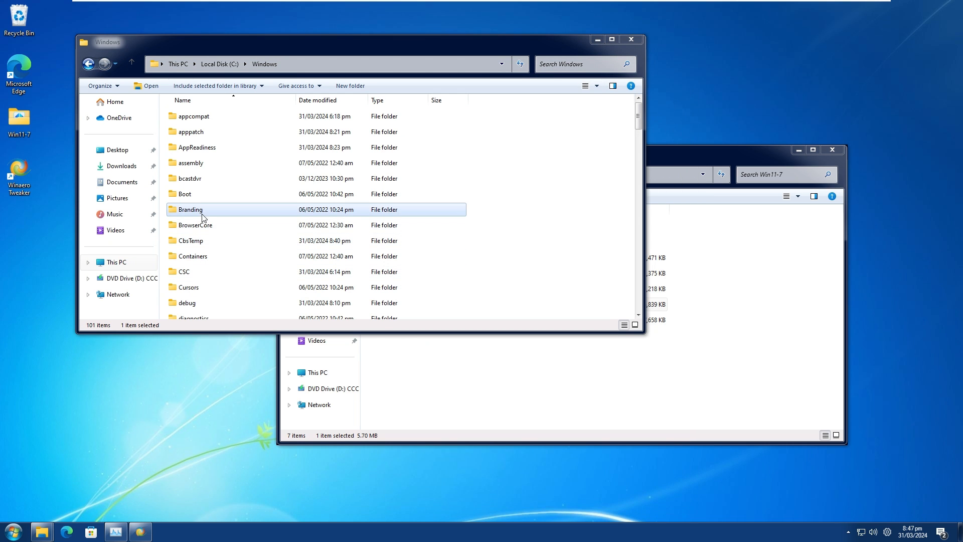
pyautogui.doubleClick(203, 217)
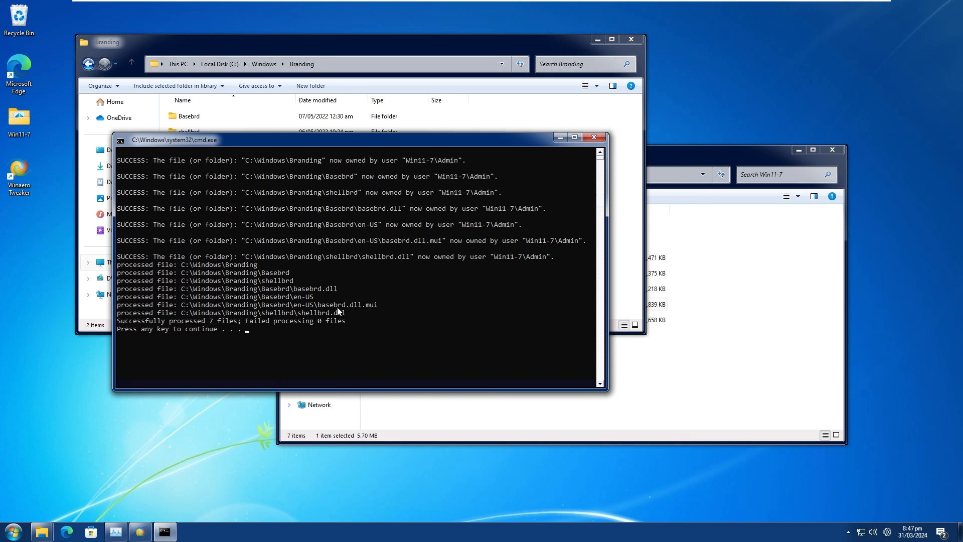
pyautogui.click(336, 288)
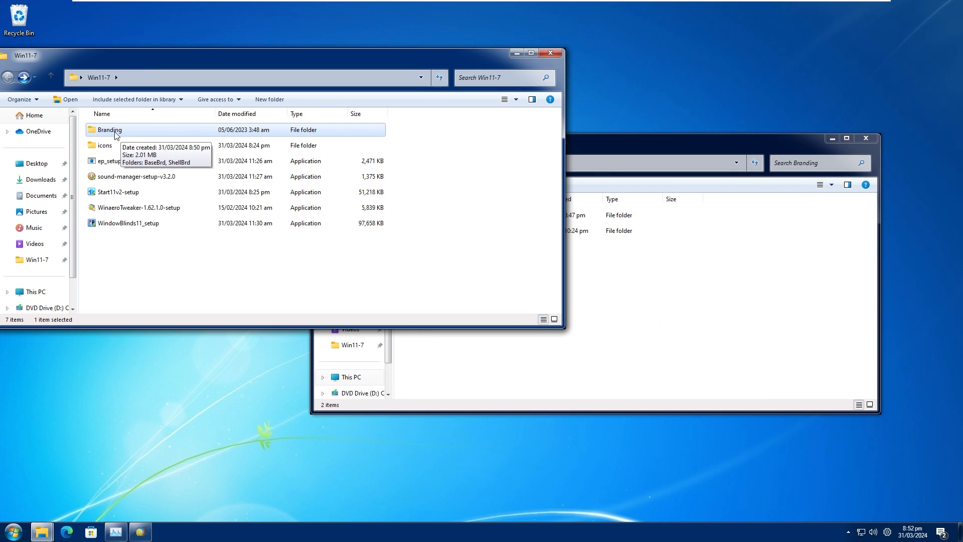
# Move the BaseBrd and ShellBrd folders from Win11-7\Branding into C:\Windows\Branding, replacing the files with the same names.
pyautogui.doubleClick(113, 130)
pyautogui.moveTo(101, 136); pyautogui.dragTo(277, 119)
pyautogui.moveTo(637, 141); pyautogui.dragTo(699, 137)
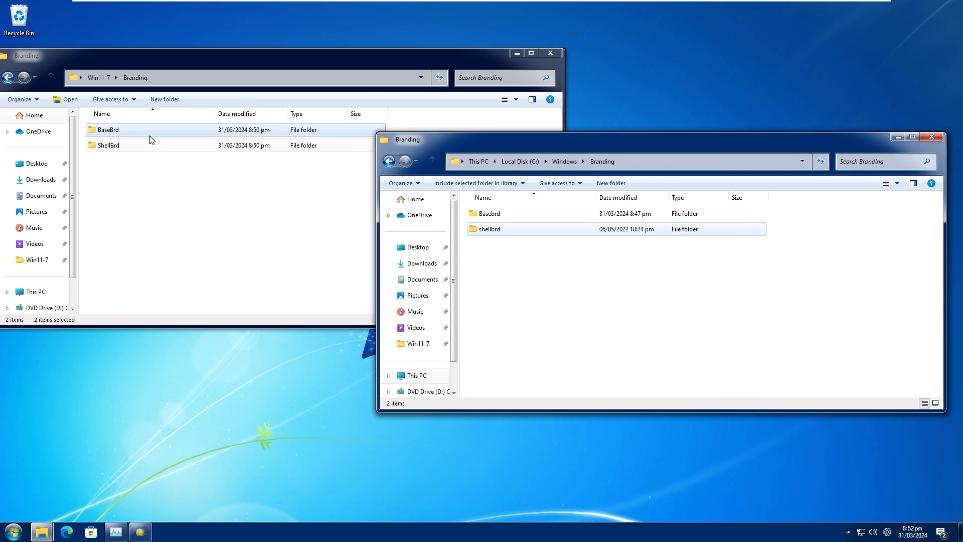
pyautogui.moveTo(151, 137); pyautogui.dragTo(542, 274)
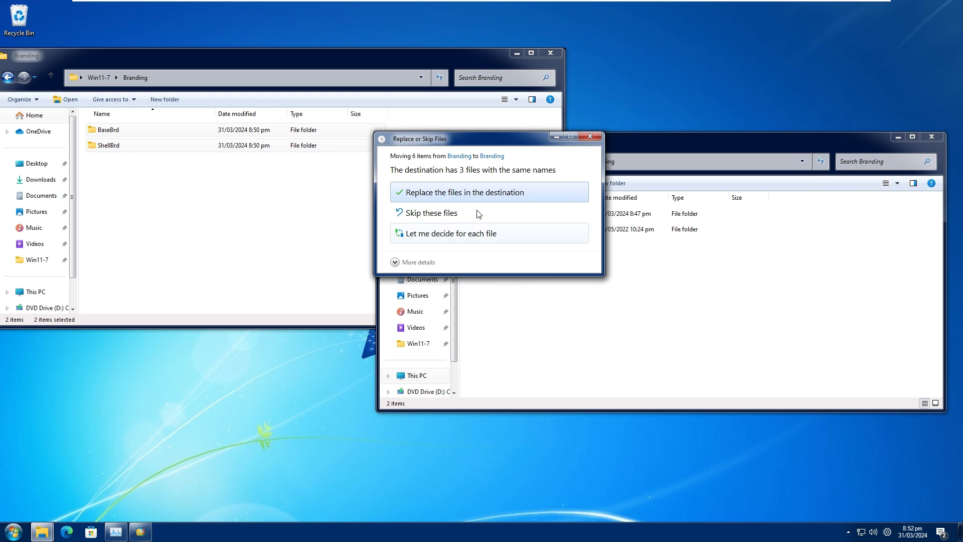
pyautogui.click(450, 197)
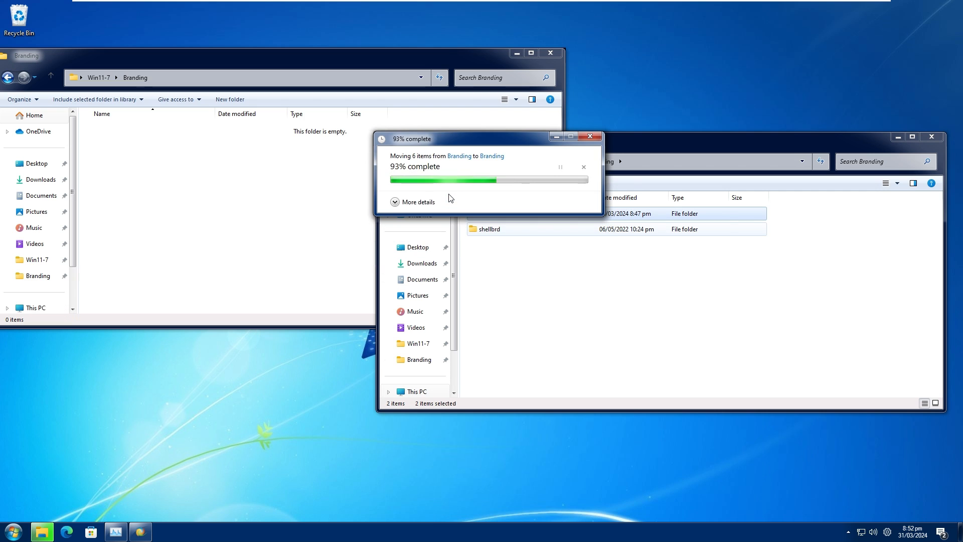
# Minimize both Branding windows, check the logo in the About Windows dialog, and close the dialog.
pyautogui.click(898, 136)
pyautogui.click(517, 54)
pyautogui.press('super+r')
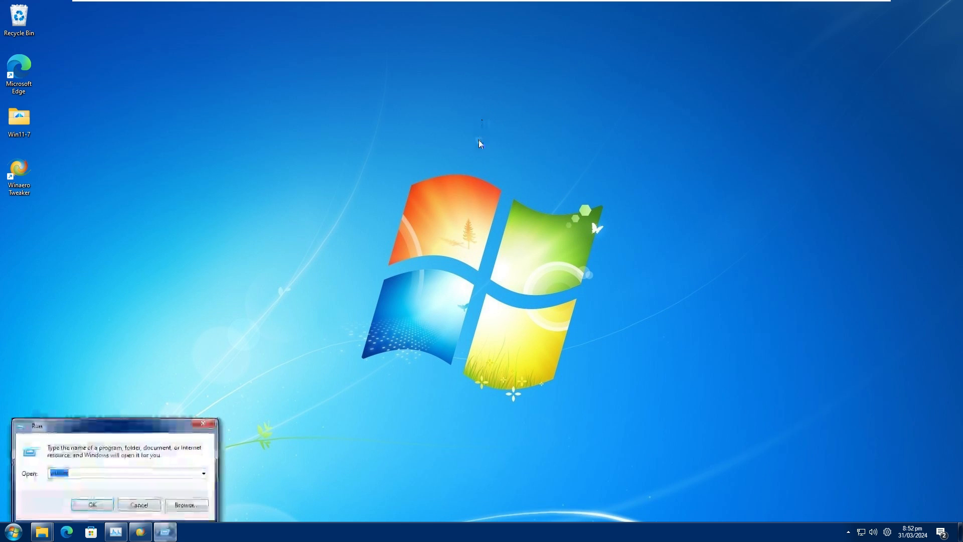
pyautogui.click(92, 505)
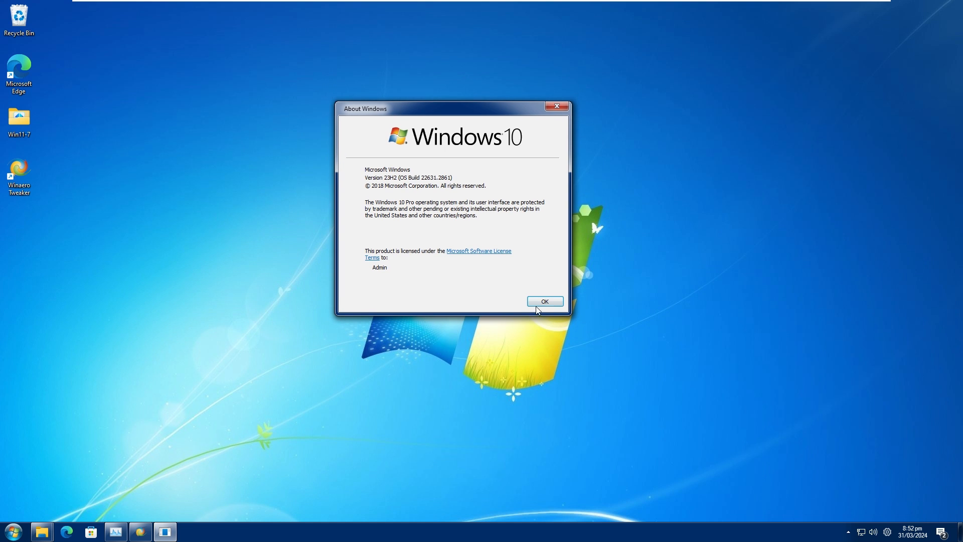
pyautogui.click(533, 303)
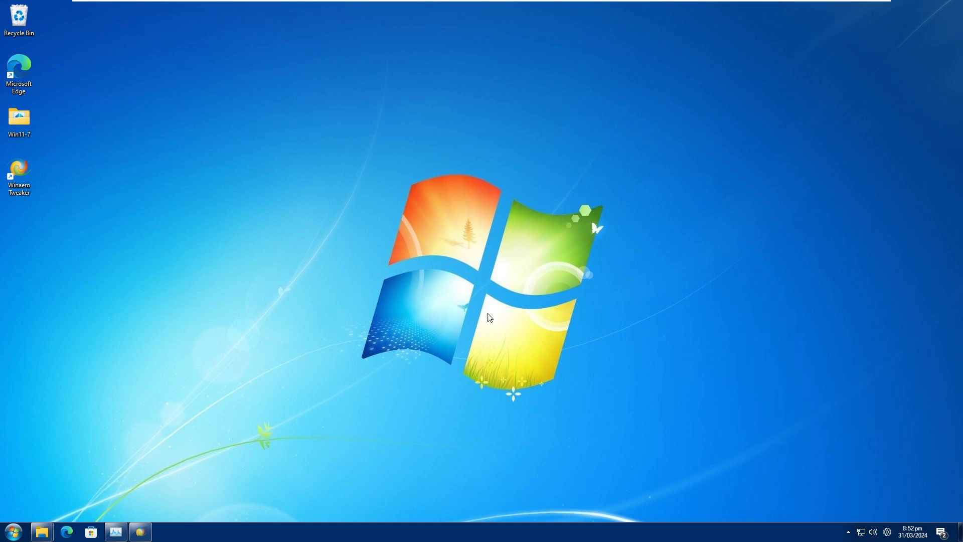
# Close both minimized Branding folder windows.
pyautogui.moveTo(41, 531)
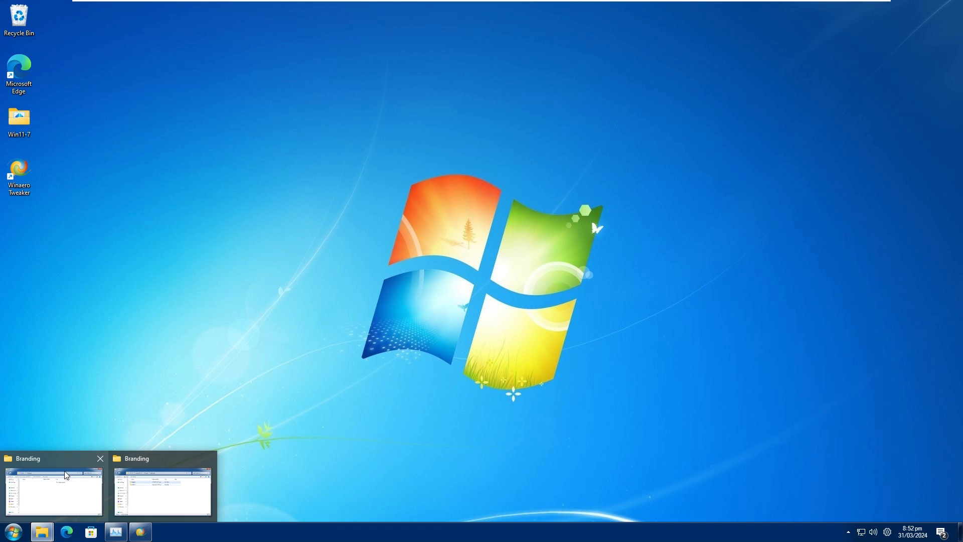
pyautogui.click(209, 459)
pyautogui.click(100, 458)
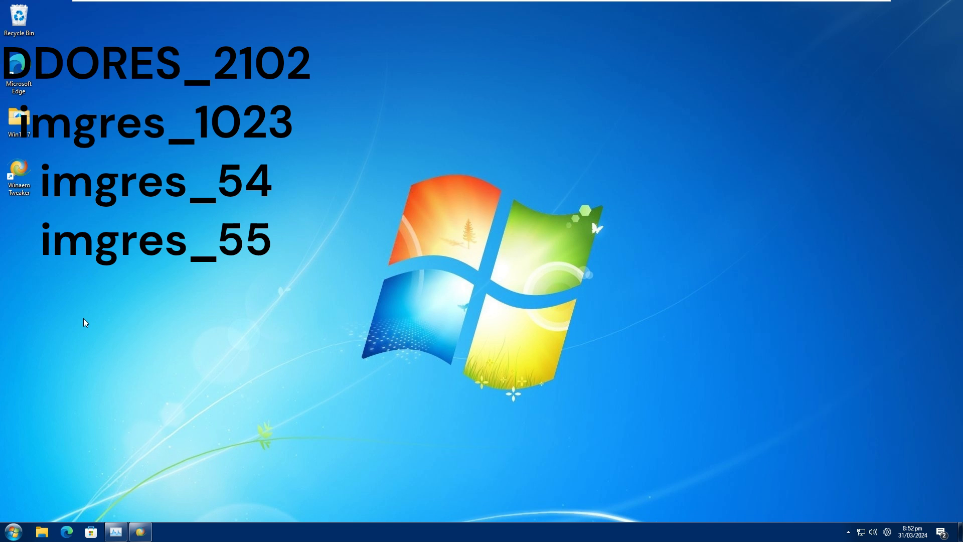
# Open the icons folder inside Win11-7 and move the DDORes_2102 icon file onto the desktop.
pyautogui.doubleClick(17, 134)
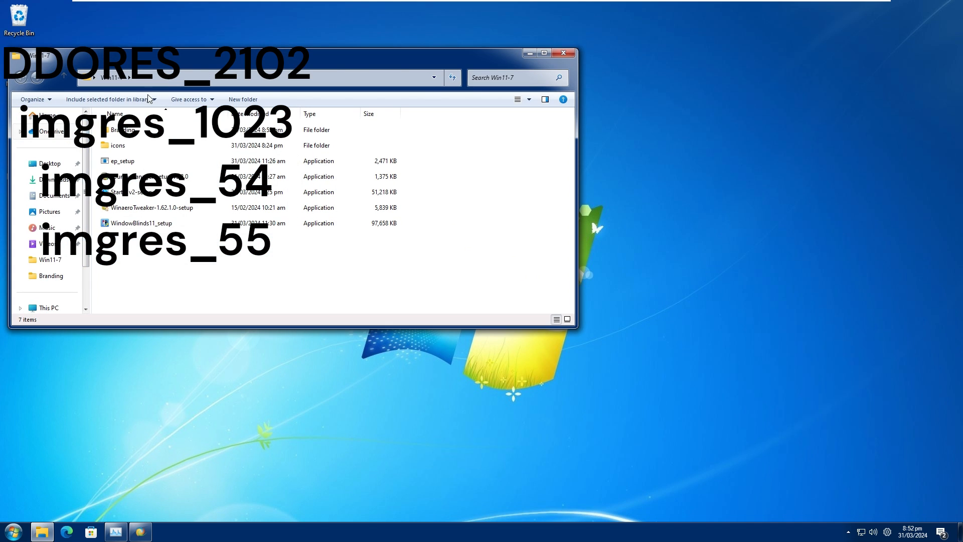
pyautogui.moveTo(176, 55); pyautogui.dragTo(460, 134)
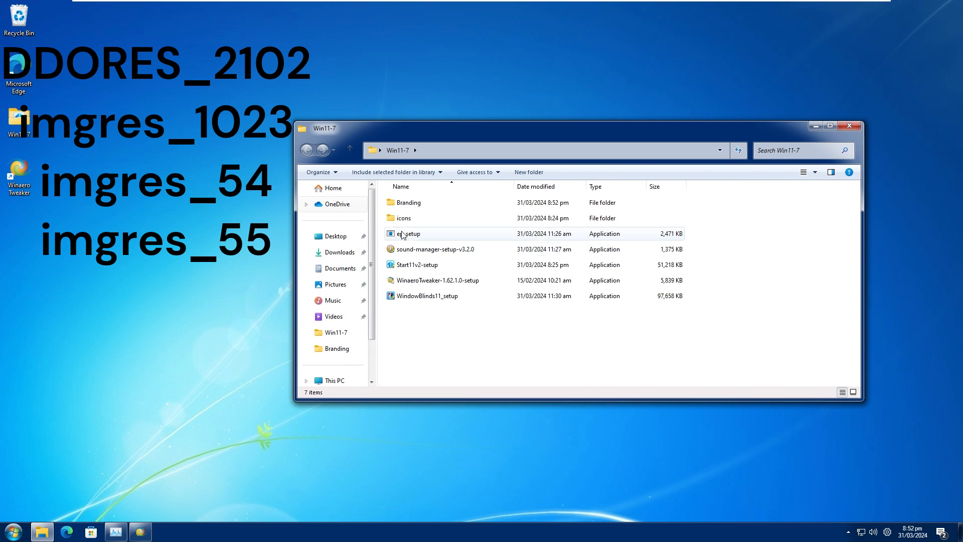
pyautogui.doubleClick(409, 220)
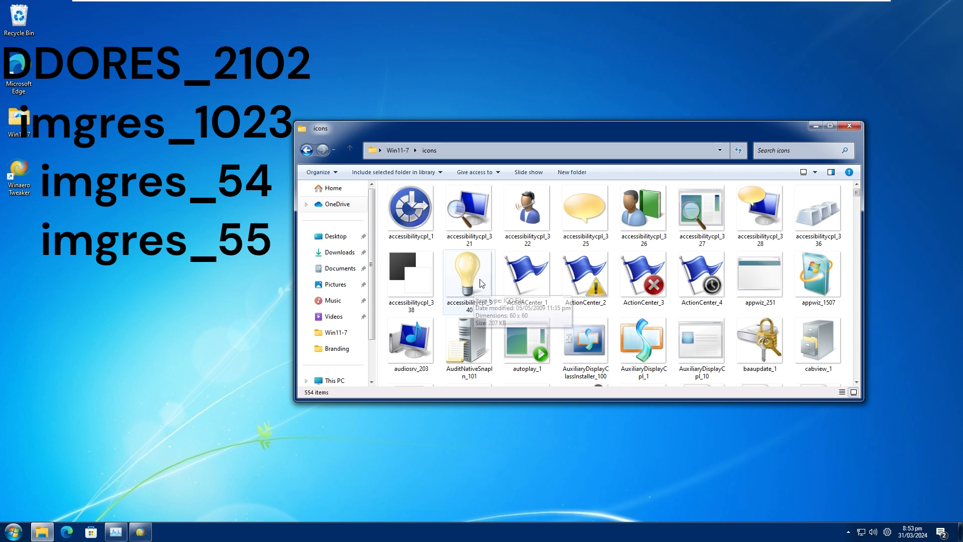
pyautogui.scroll(-4, 476, 288)
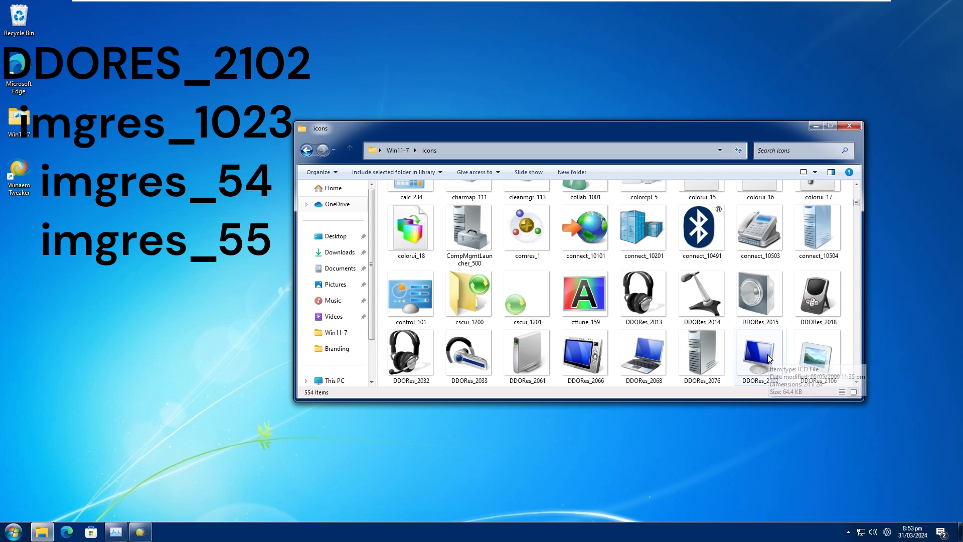
pyautogui.moveTo(761, 367); pyautogui.dragTo(134, 239)
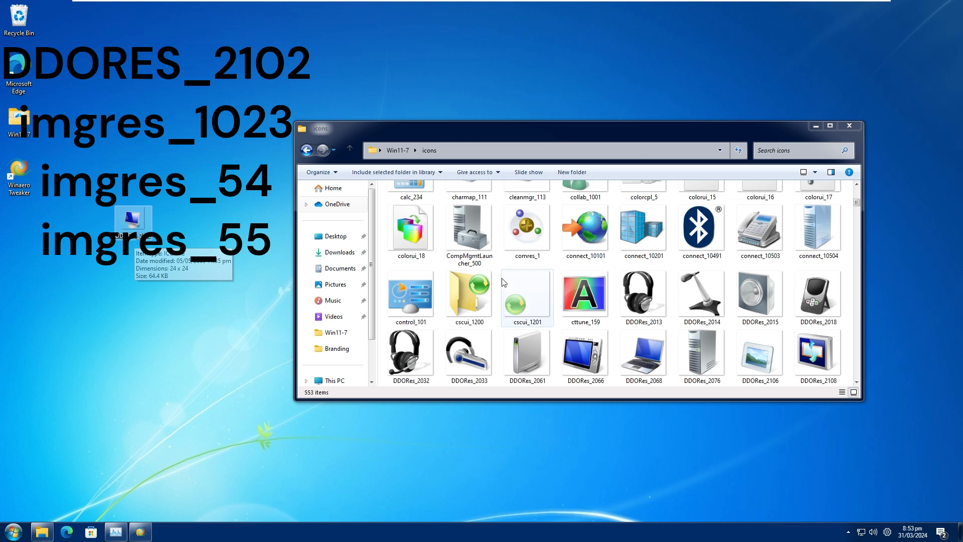
# Find the imageres_1023 icon file in the icons folder and move it onto the desktop.
pyautogui.scroll(-10, 594, 287)
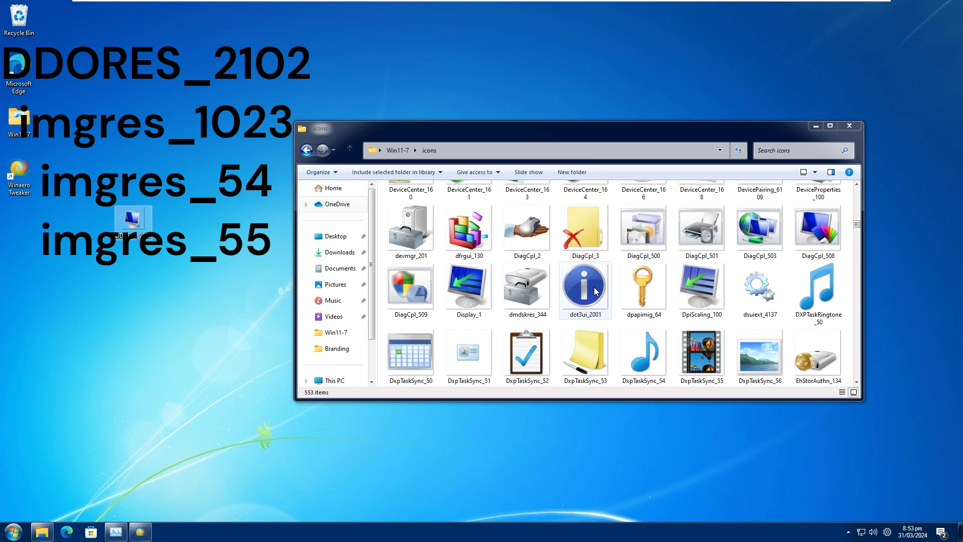
pyautogui.scroll(-5, 595, 291)
pyautogui.scroll(-10, 595, 291)
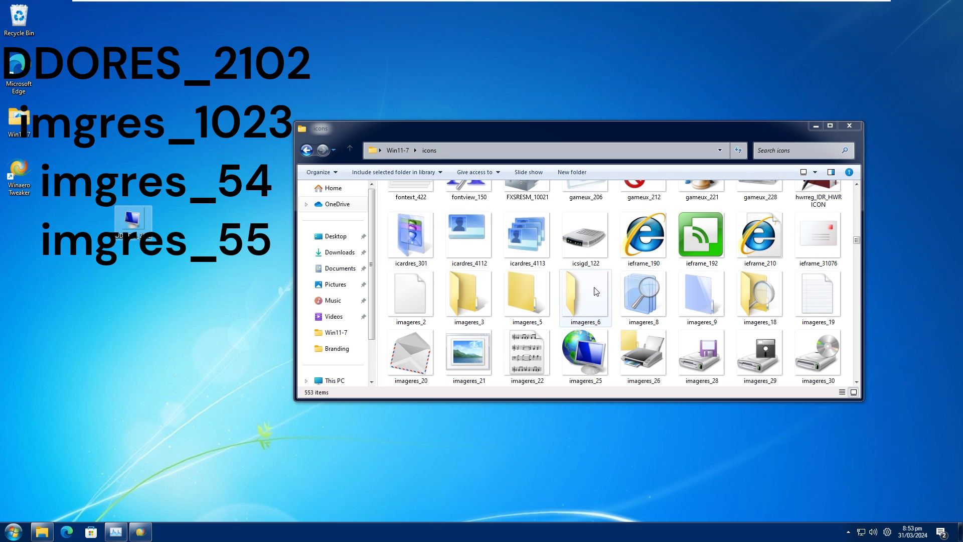
pyautogui.scroll(-5, 595, 291)
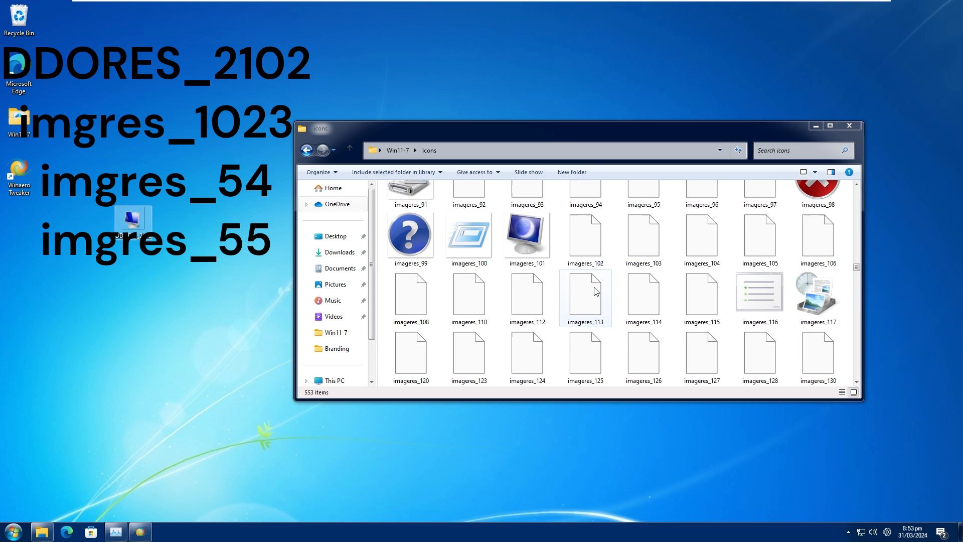
pyautogui.scroll(-10, 647, 290)
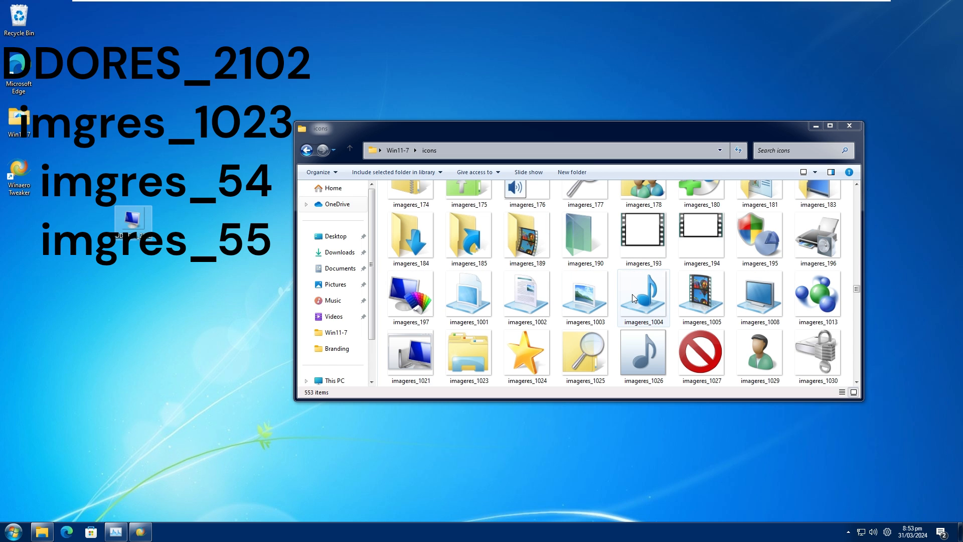
pyautogui.click(484, 355)
pyautogui.moveTo(476, 364); pyautogui.dragTo(163, 295)
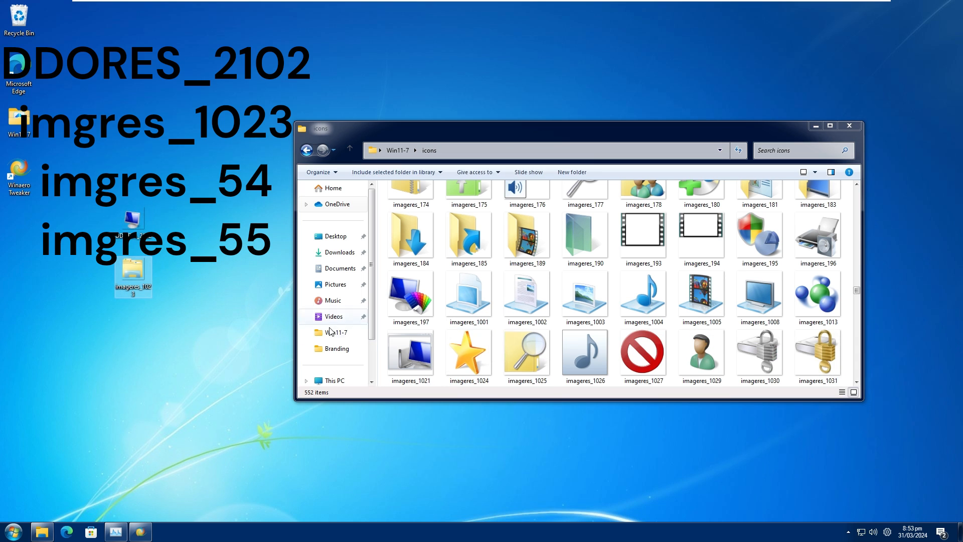
# Find the recycle bin icon files imageres_55 and imageres_54, move both onto the desktop, and close the icons folder.
pyautogui.scroll(-5, 608, 315)
pyautogui.scroll(-6, 608, 315)
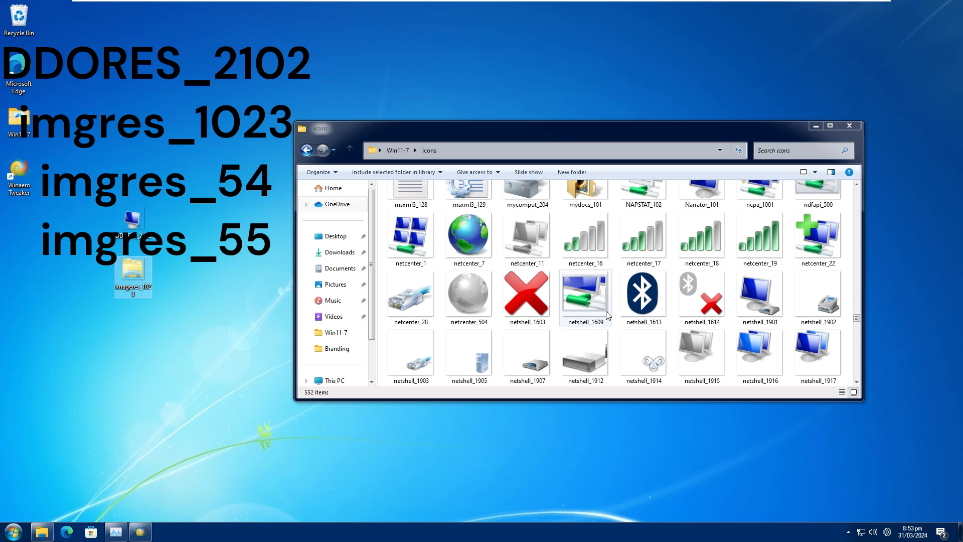
pyautogui.scroll(-8, 608, 315)
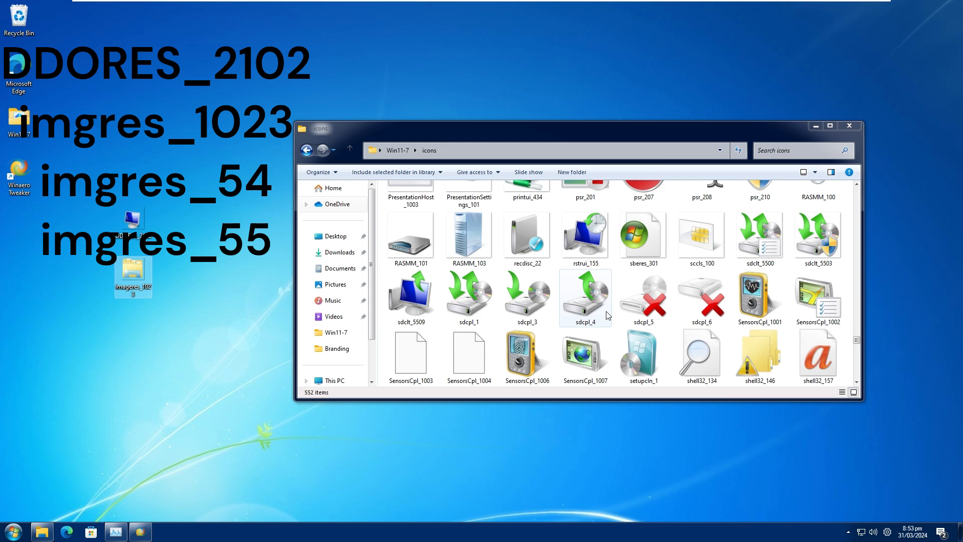
pyautogui.scroll(-8, 609, 315)
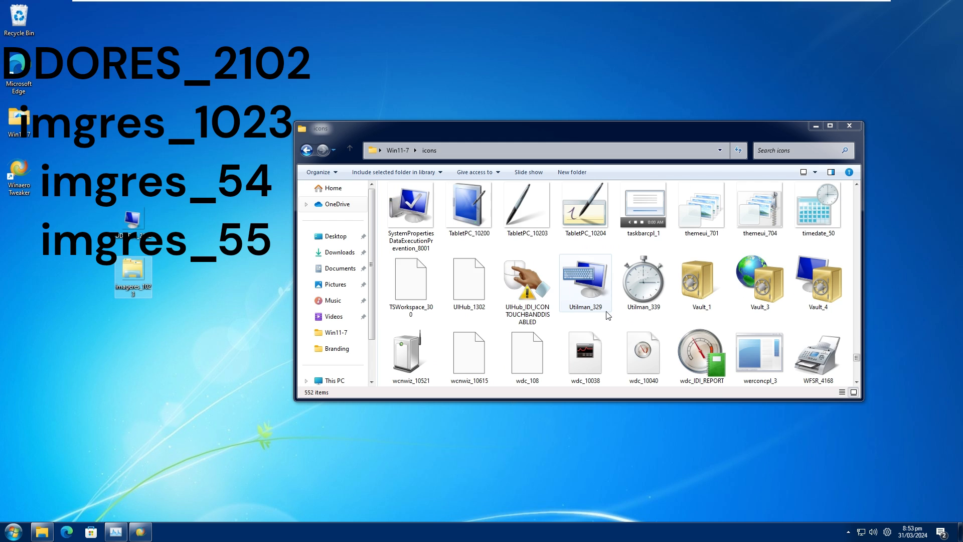
pyautogui.scroll(-8, 608, 315)
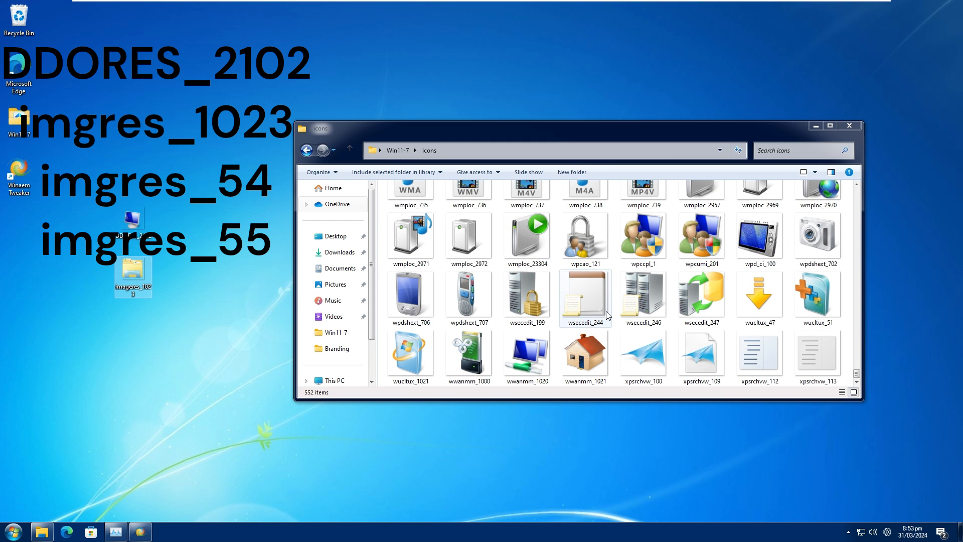
pyautogui.scroll(15, 674, 332)
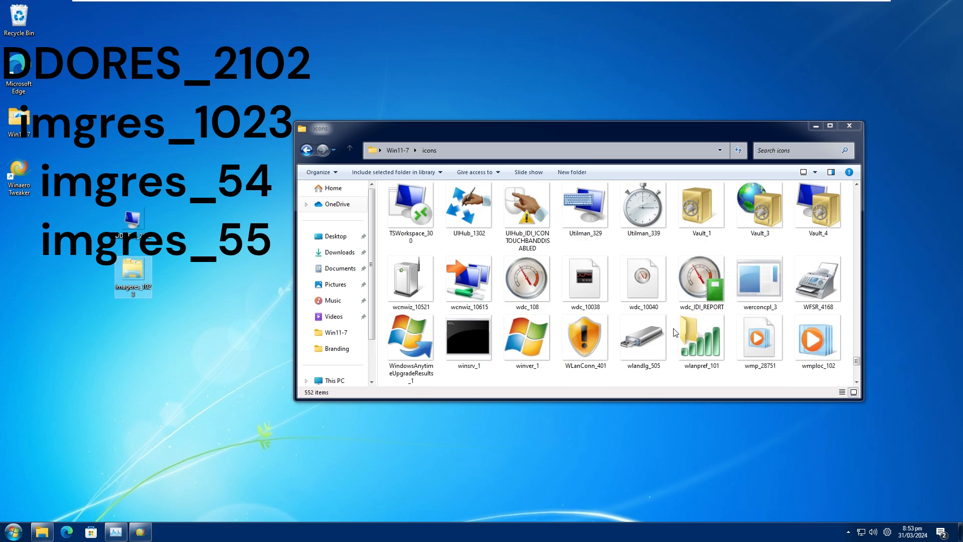
pyautogui.scroll(12, 674, 333)
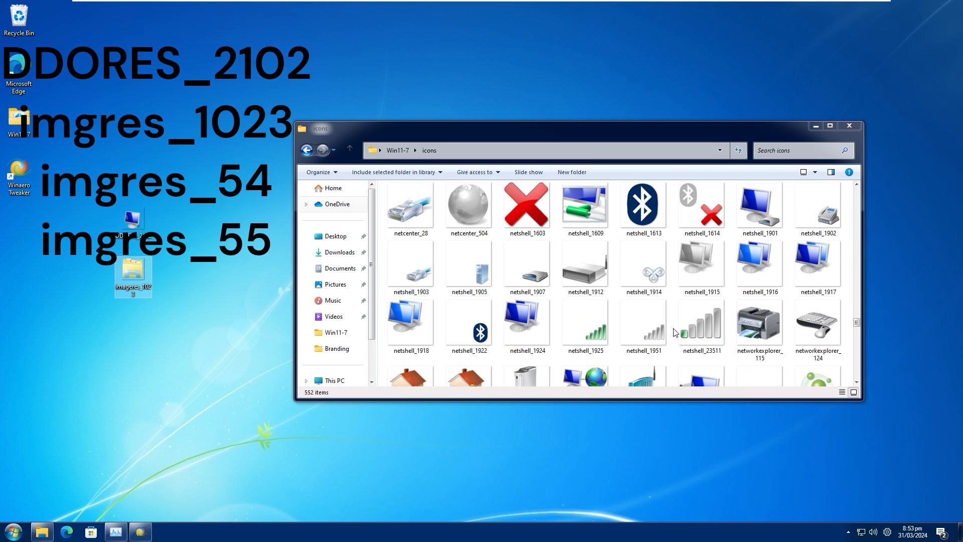
pyautogui.scroll(10, 674, 332)
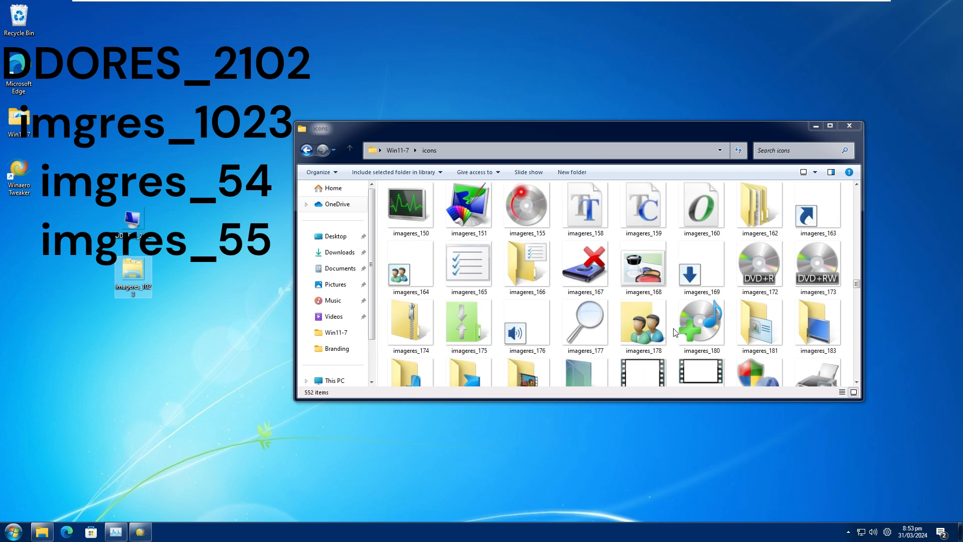
pyautogui.scroll(10, 674, 332)
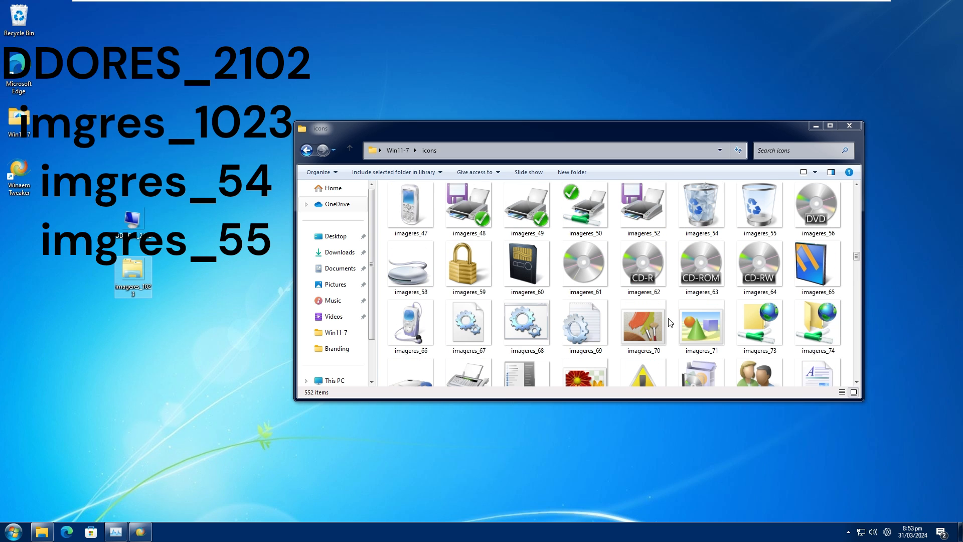
pyautogui.moveTo(761, 227); pyautogui.dragTo(168, 132)
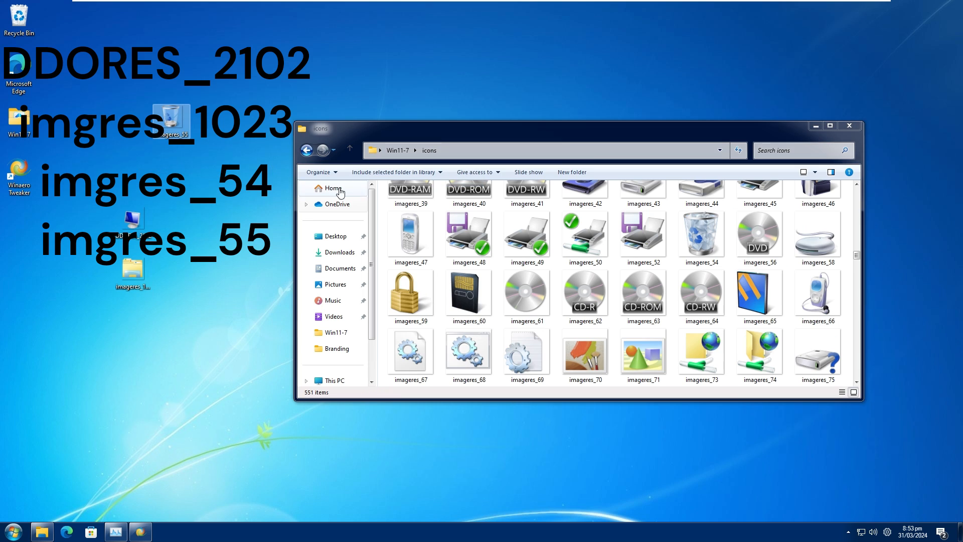
pyautogui.moveTo(701, 236); pyautogui.dragTo(130, 126)
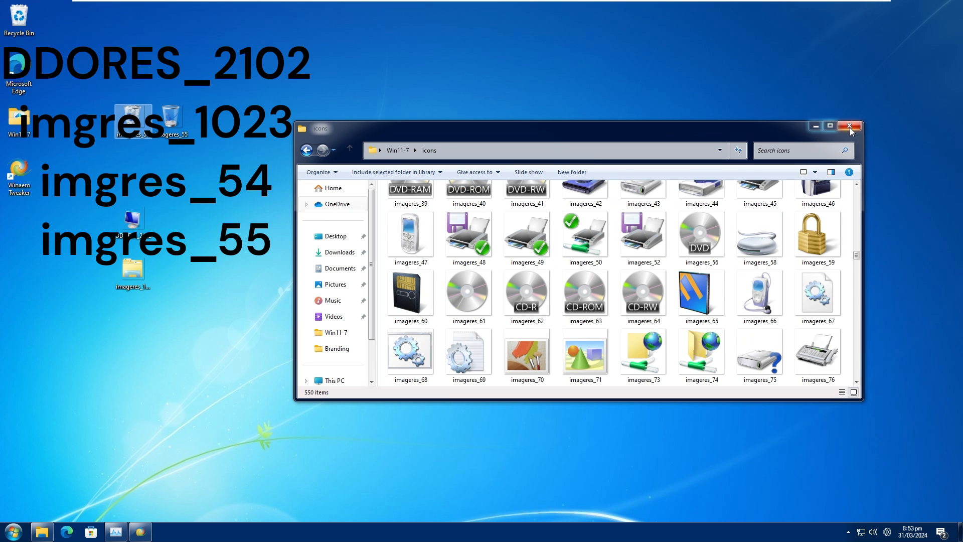
pyautogui.click(817, 126)
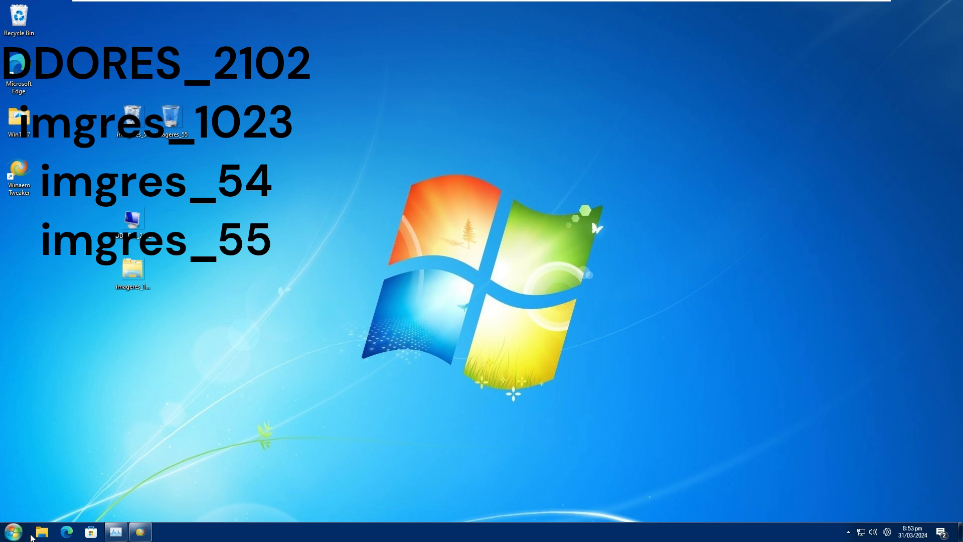
# Rename This PC to Computer in File Explorer's navigation list.
pyautogui.press('super+e')
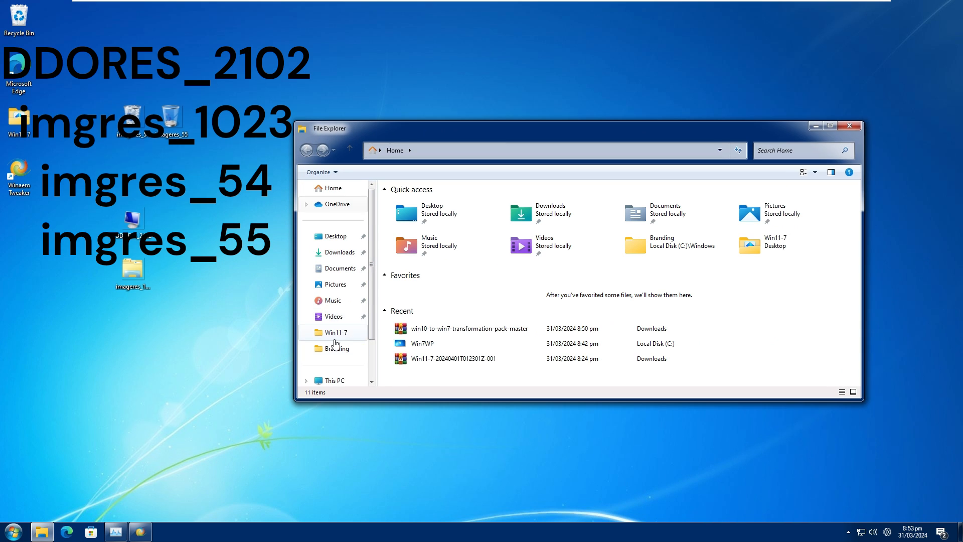
pyautogui.click(336, 367)
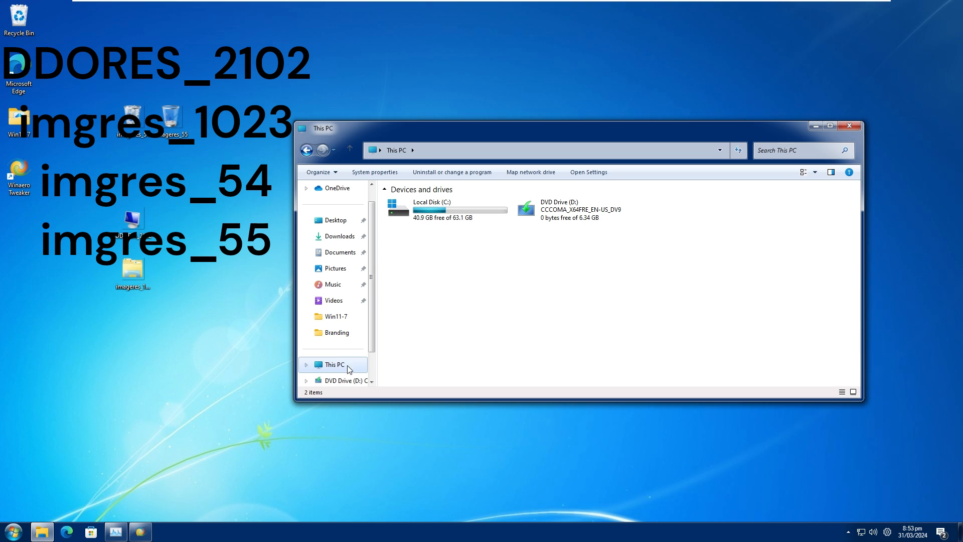
pyautogui.scroll(-2, 332, 338)
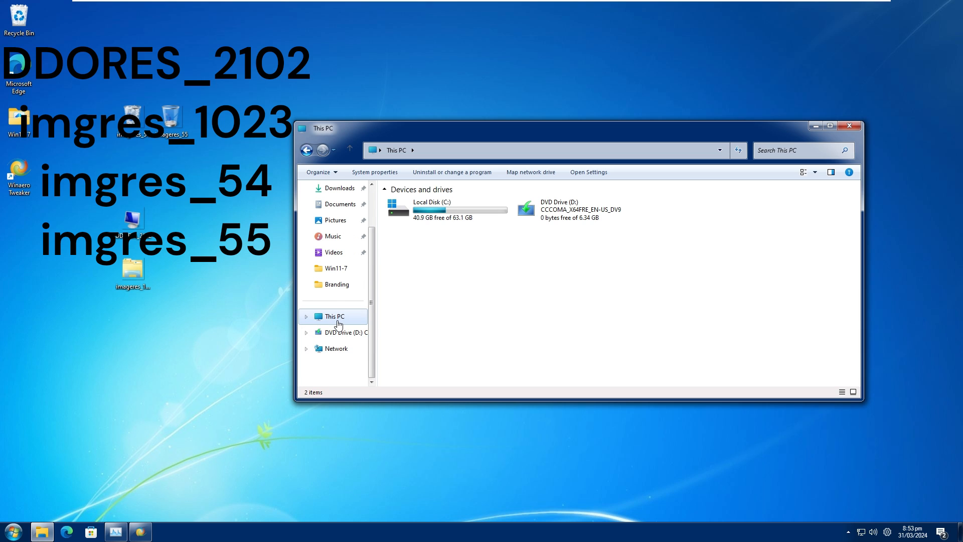
pyautogui.rightClick(338, 321)
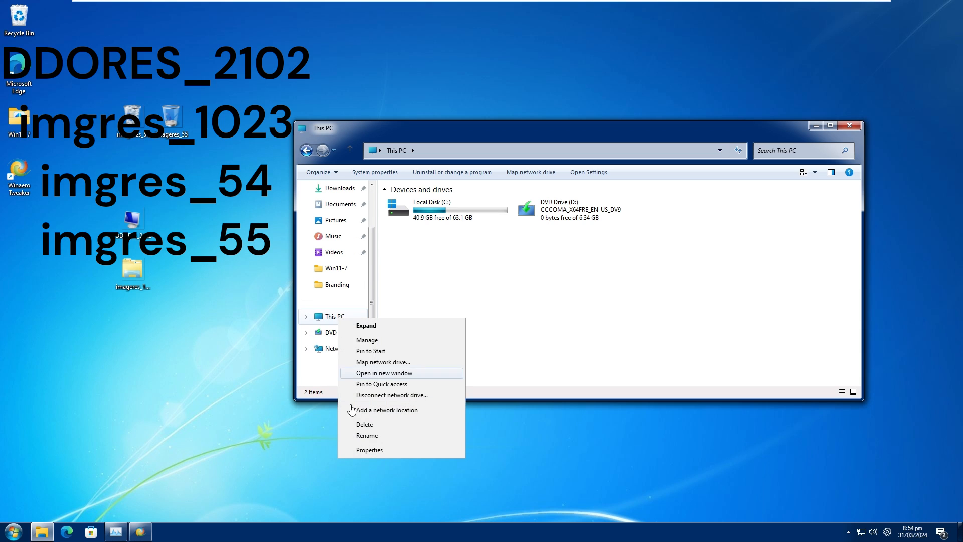
pyautogui.click(354, 438)
pyautogui.write('Compute')
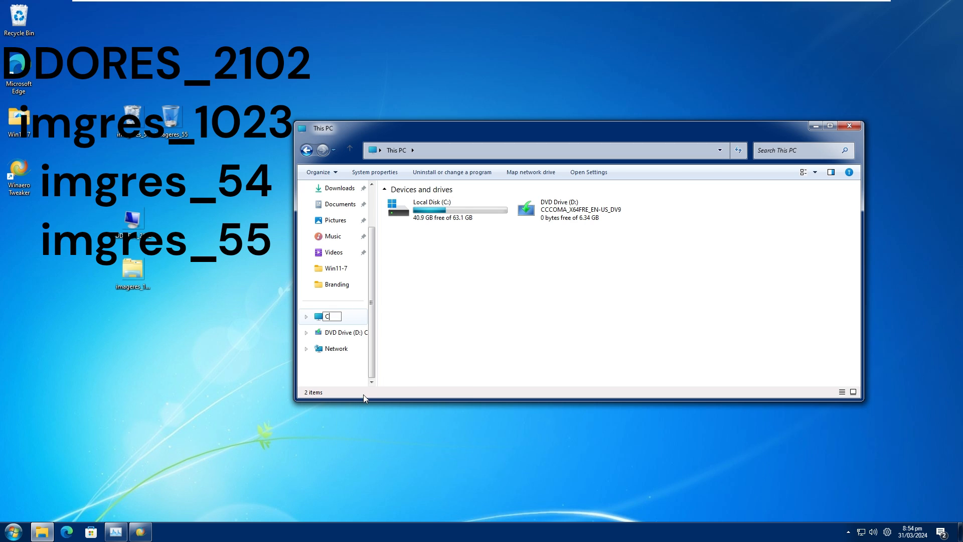
pyautogui.write('r')
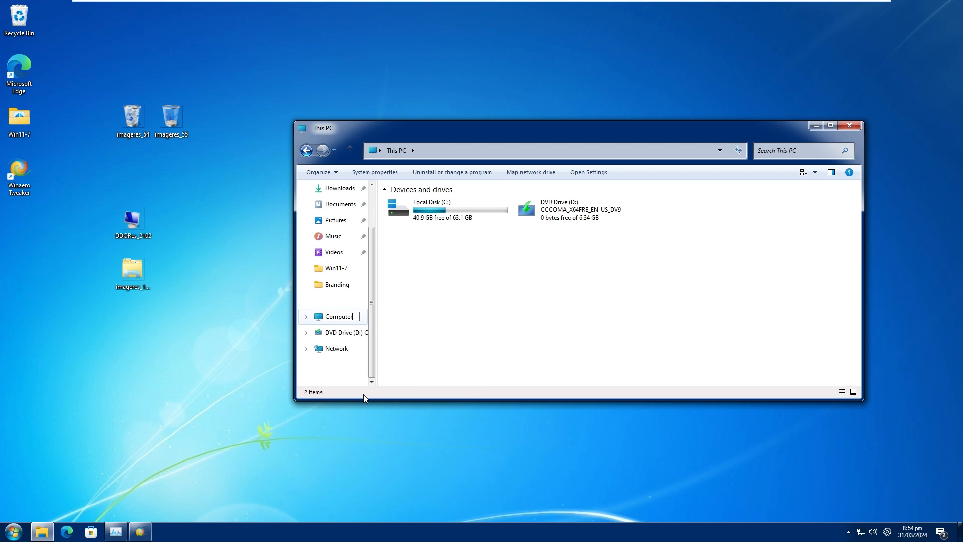
pyautogui.press('Return')
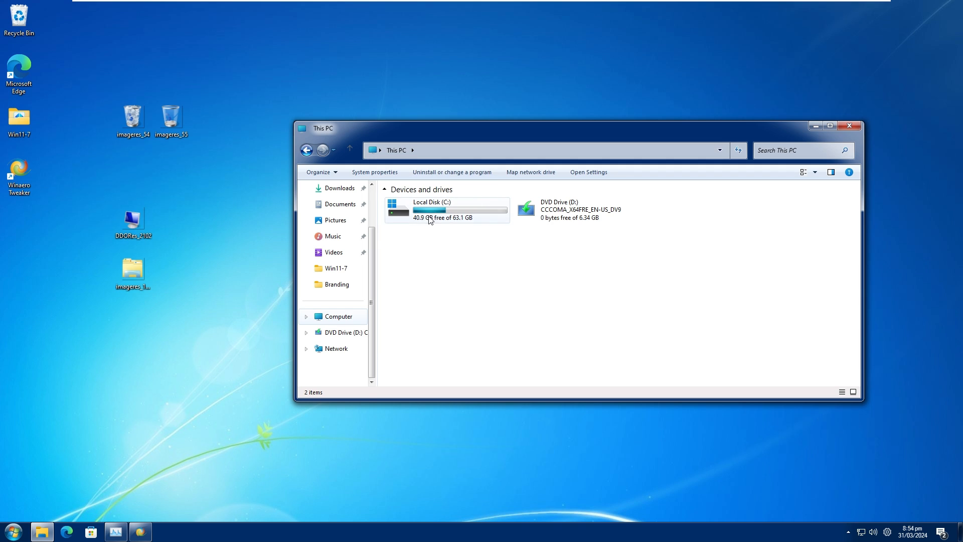
# Move the four icon files from the desktop to the root of Local Disk (C:) with administrator permission, and minimize the window.
pyautogui.doubleClick(426, 216)
pyautogui.moveTo(154, 329); pyautogui.dragTo(127, 108)
pyautogui.moveTo(213, 86); pyautogui.dragTo(432, 336)
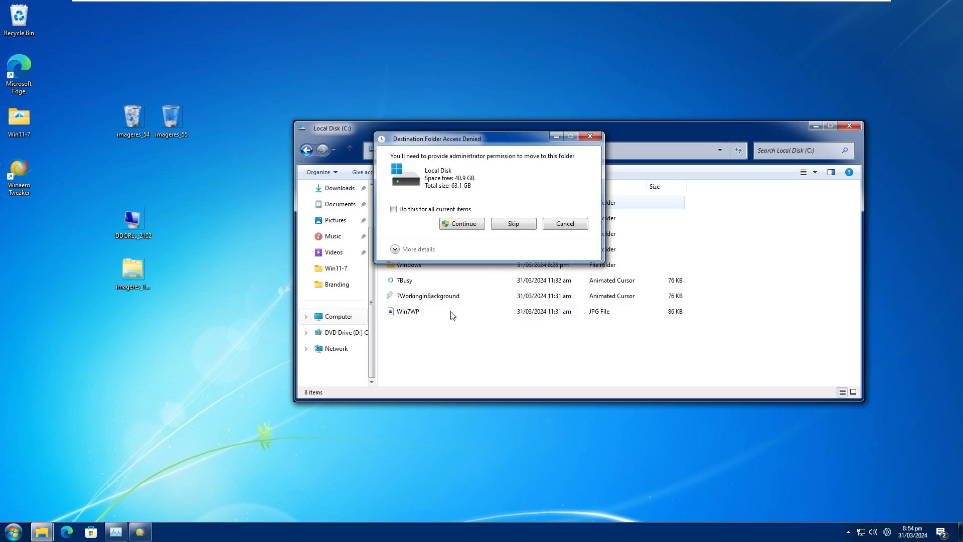
pyautogui.click(462, 223)
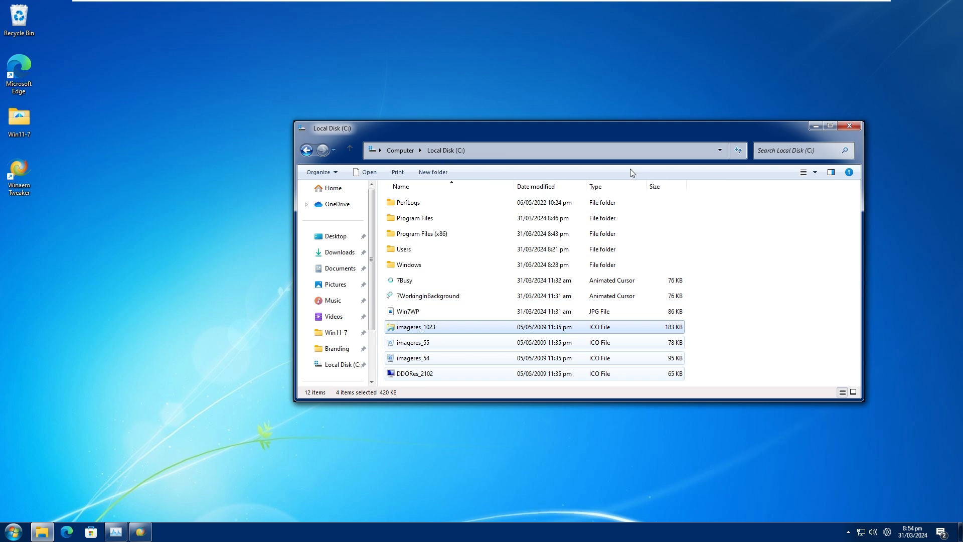
pyautogui.click(816, 126)
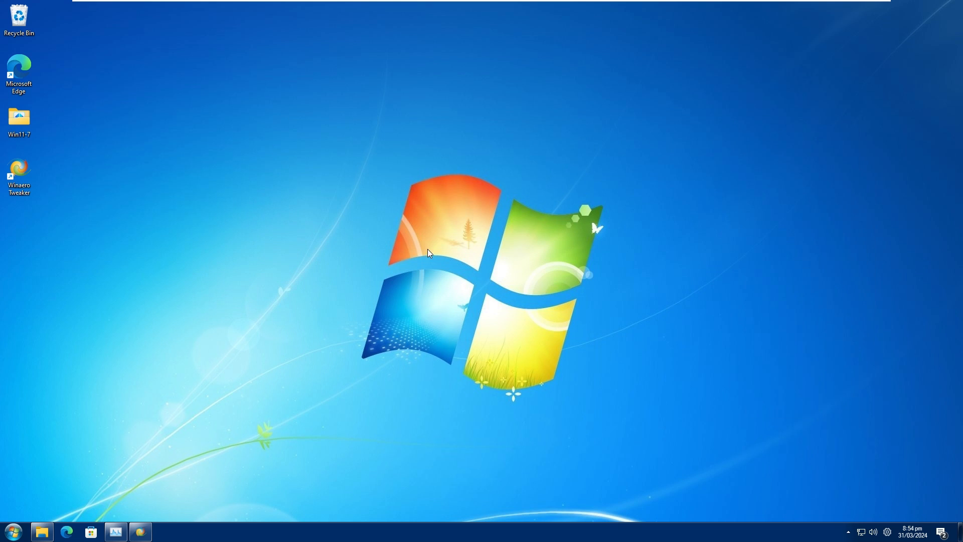
# Search Settings for "desktop icons", open the Desktop Icon Settings dialog, and minimize Settings.
pyautogui.click(13, 528)
pyautogui.click(133, 433)
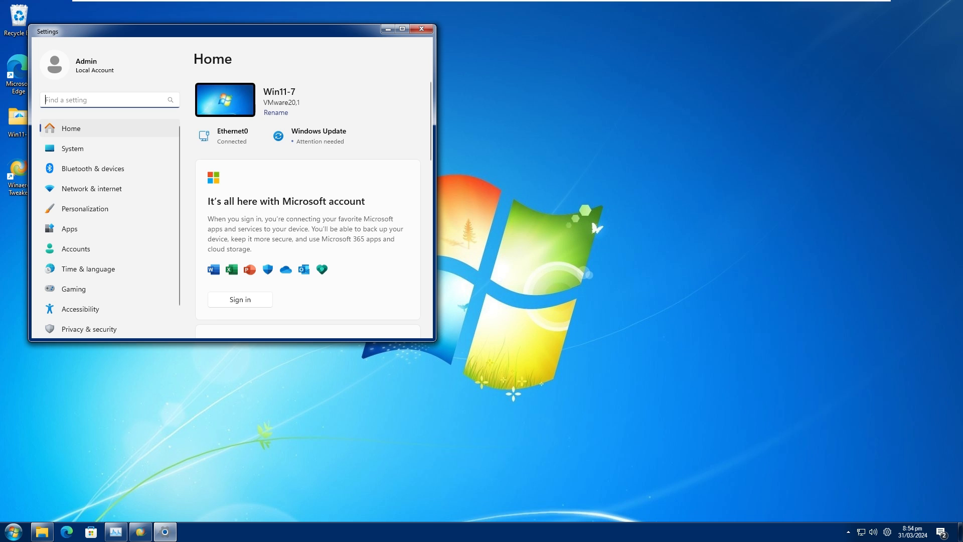
pyautogui.write('desktop icons')
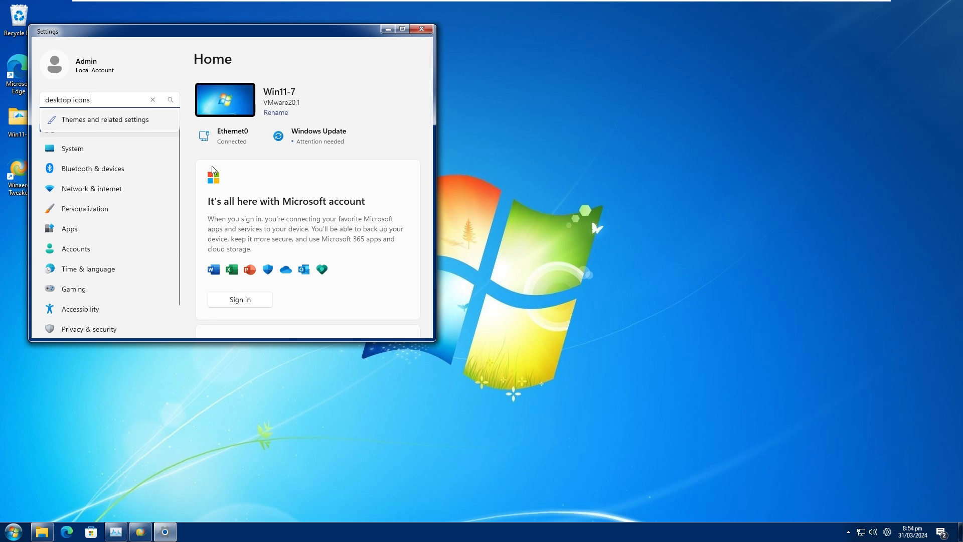
pyautogui.press('Return')
pyautogui.scroll(-8, 267, 194)
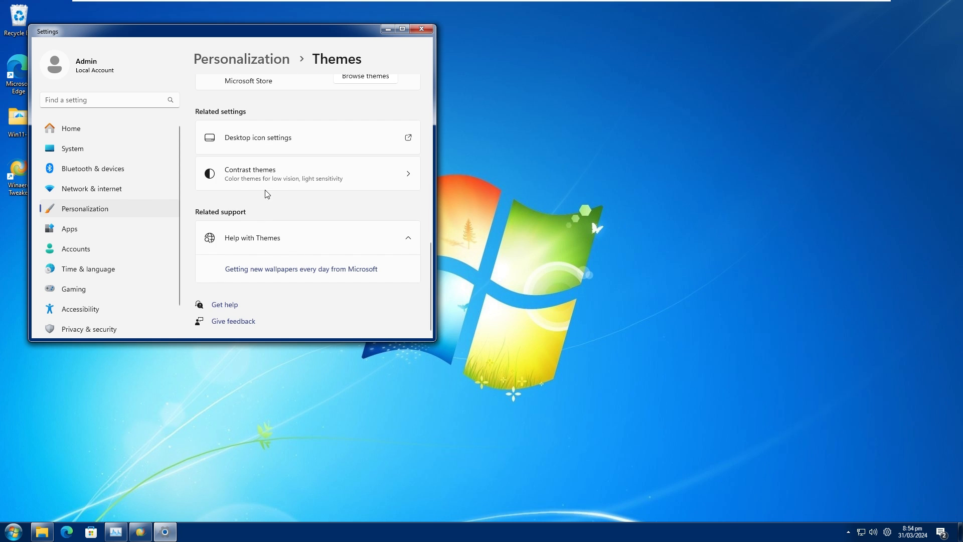
pyautogui.click(354, 123)
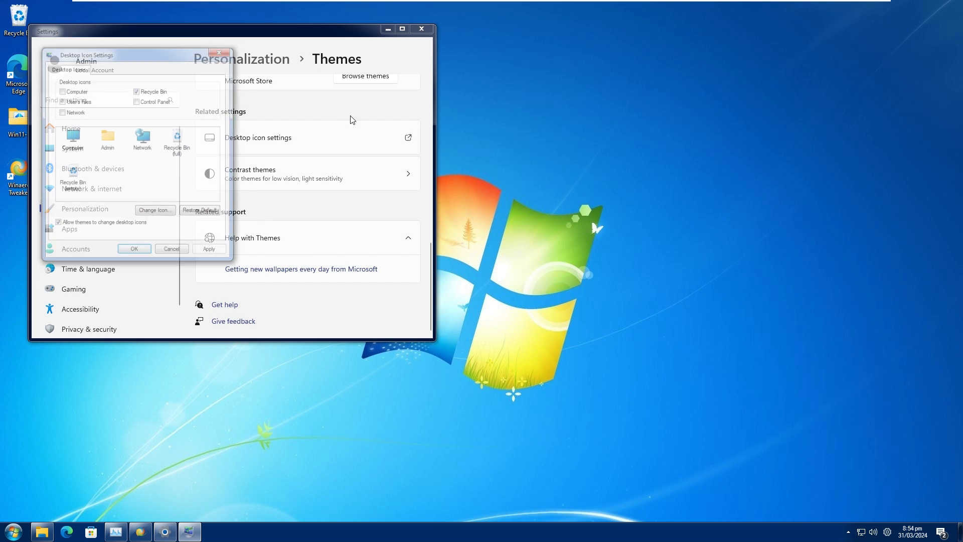
pyautogui.click(388, 28)
pyautogui.moveTo(190, 46); pyautogui.dragTo(502, 102)
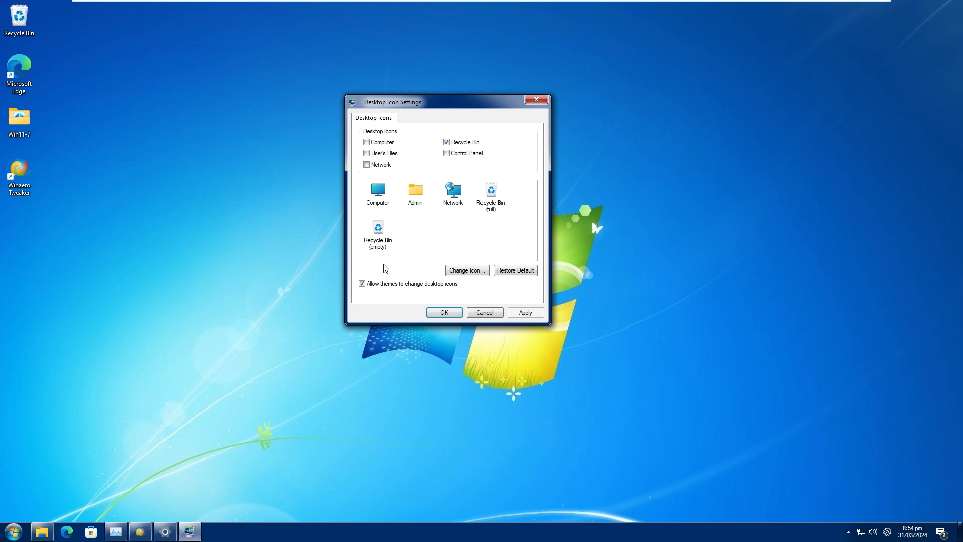
# Change the Recycle Bin (full) icon to imageres_54.ico from Local Disk (C:).
pyautogui.click(490, 207)
pyautogui.click(474, 274)
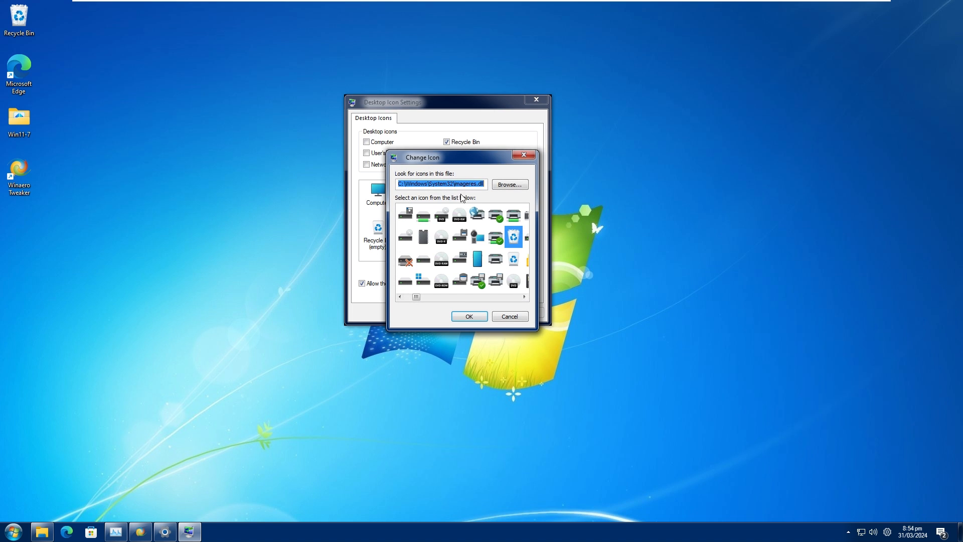
pyautogui.click(507, 185)
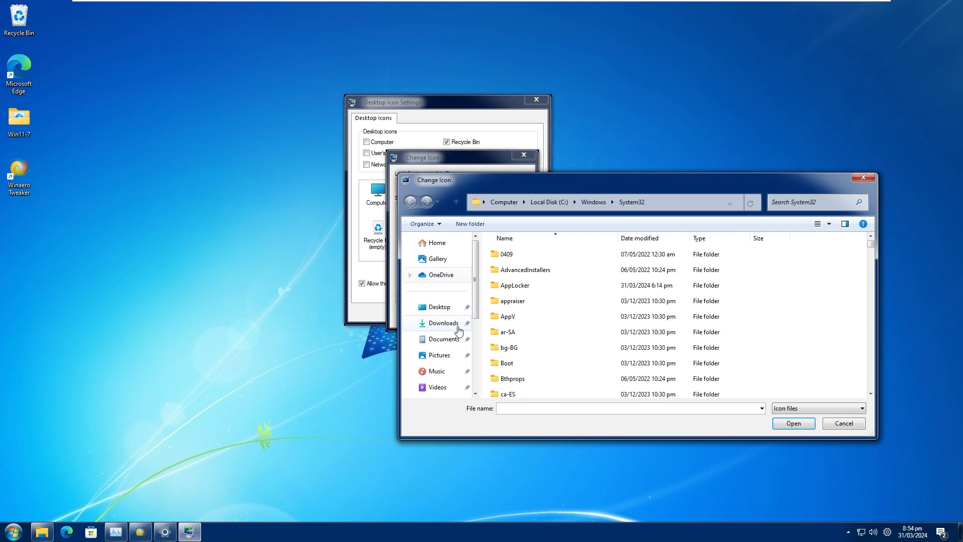
pyautogui.click(441, 336)
pyautogui.doubleClick(533, 273)
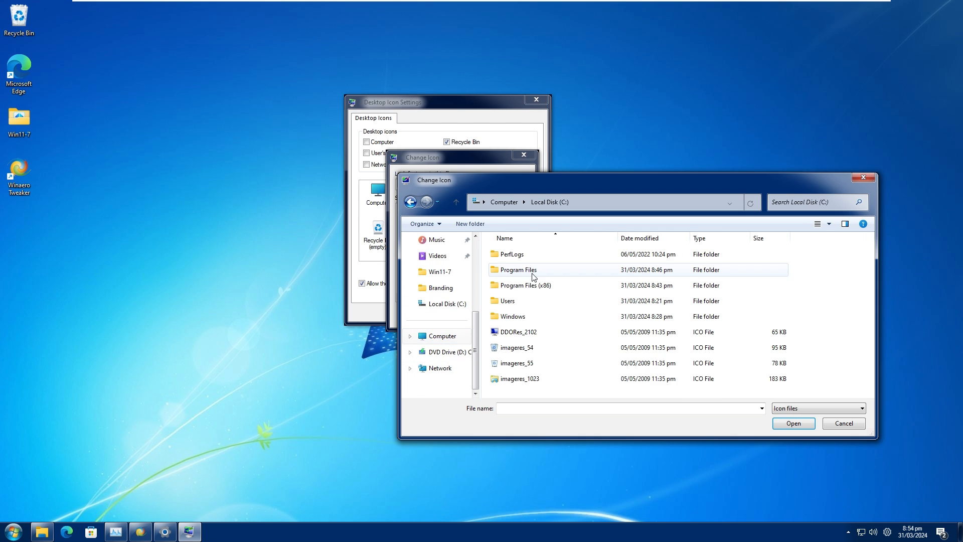
pyautogui.doubleClick(524, 353)
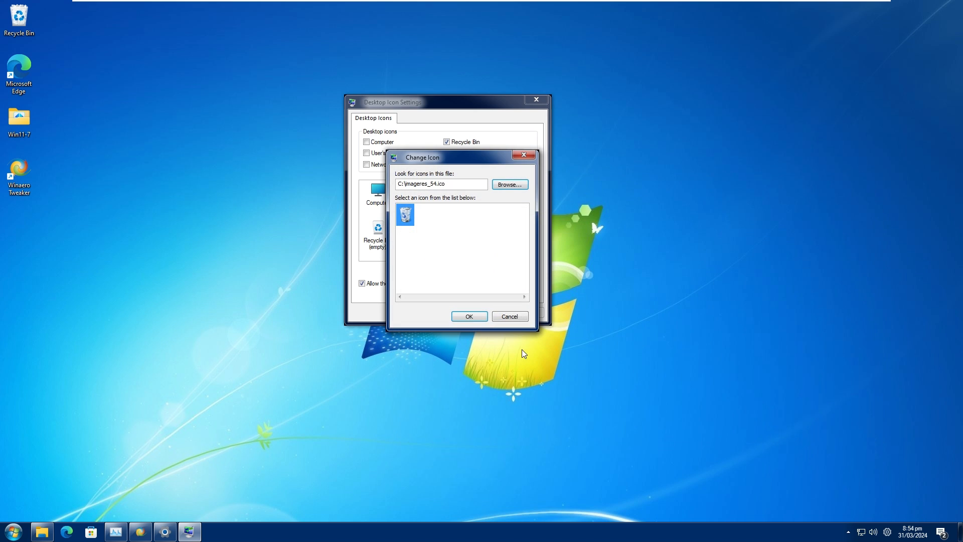
pyautogui.click(470, 316)
pyautogui.click(475, 211)
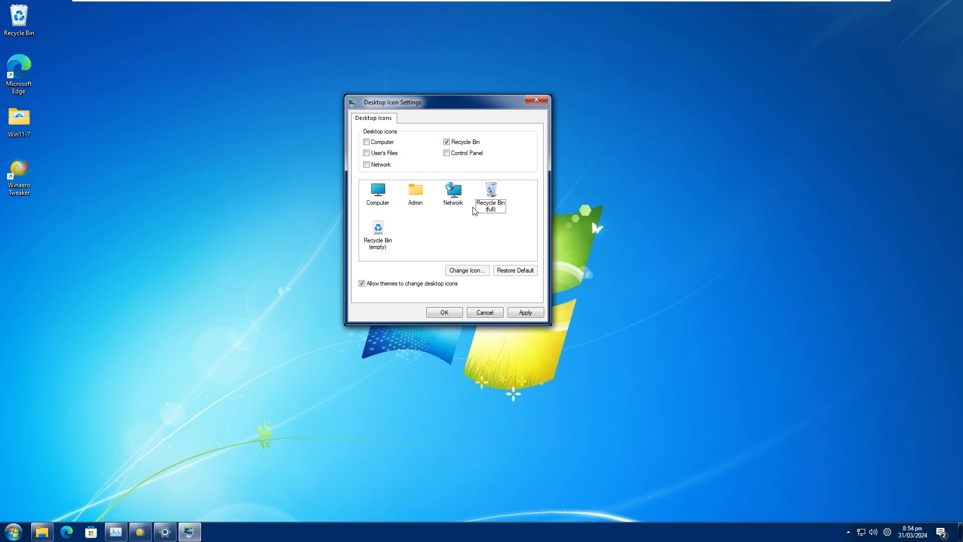
# Change the Recycle Bin (empty) icon to imageres_55.ico from Local Disk (C:).
pyautogui.click(378, 243)
pyautogui.click(481, 271)
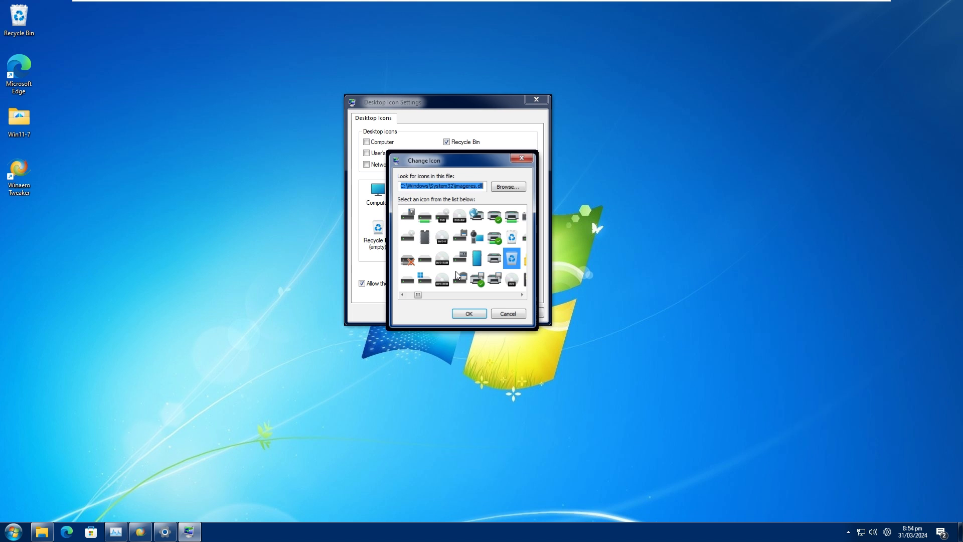
pyautogui.click(496, 189)
pyautogui.scroll(-3, 442, 321)
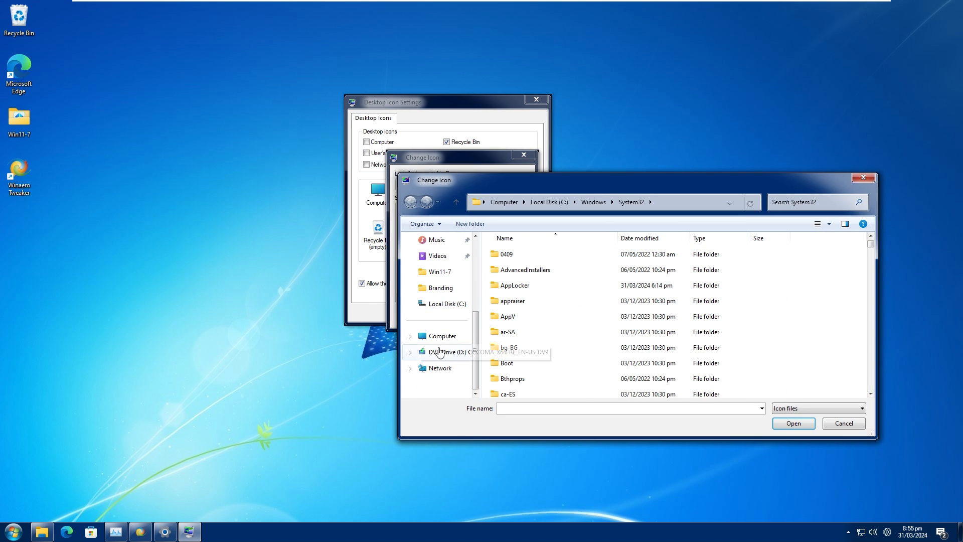
pyautogui.click(444, 345)
pyautogui.doubleClick(551, 276)
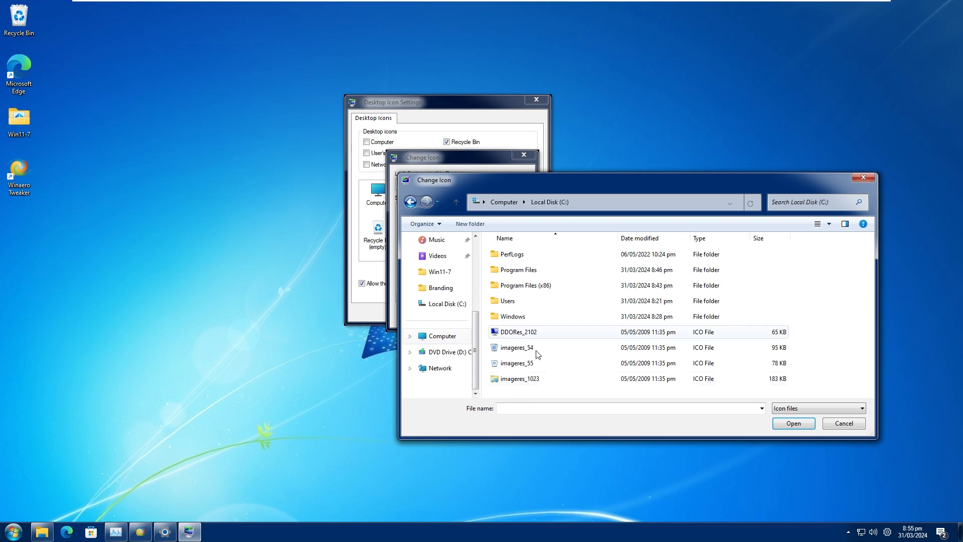
pyautogui.doubleClick(520, 364)
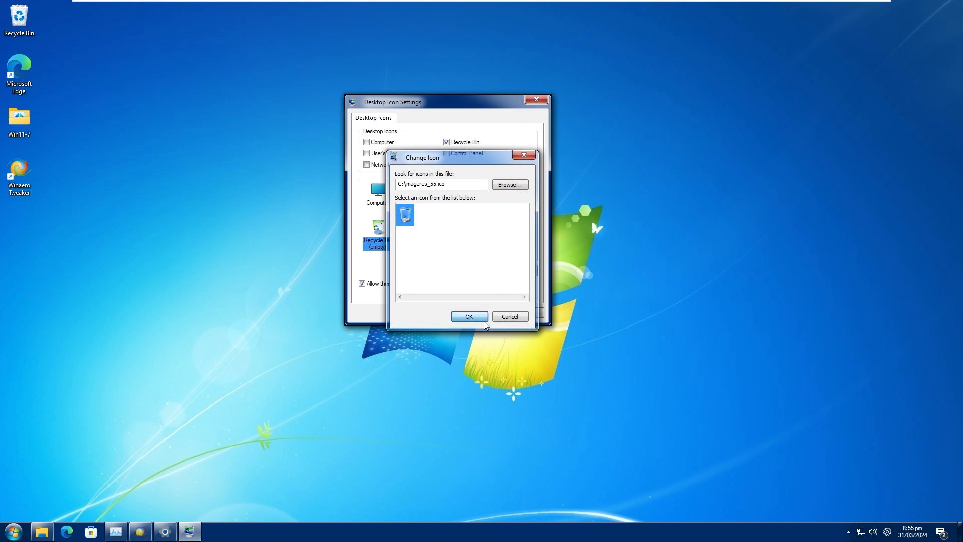
pyautogui.click(480, 319)
pyautogui.click(446, 248)
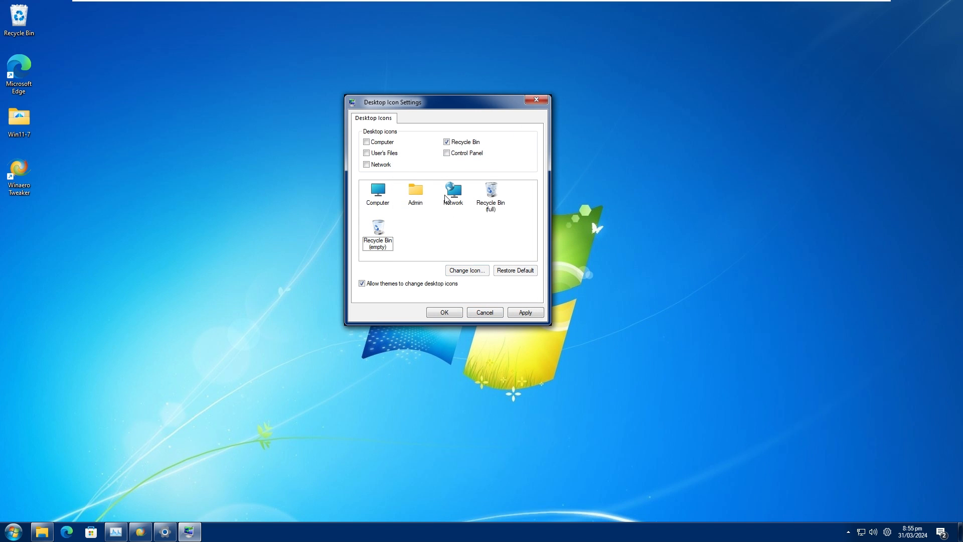
# Change the Computer icon to DDORes_2102.ico from Local Disk (C:), then apply the desktop icon changes and close the dialog.
pyautogui.click(382, 196)
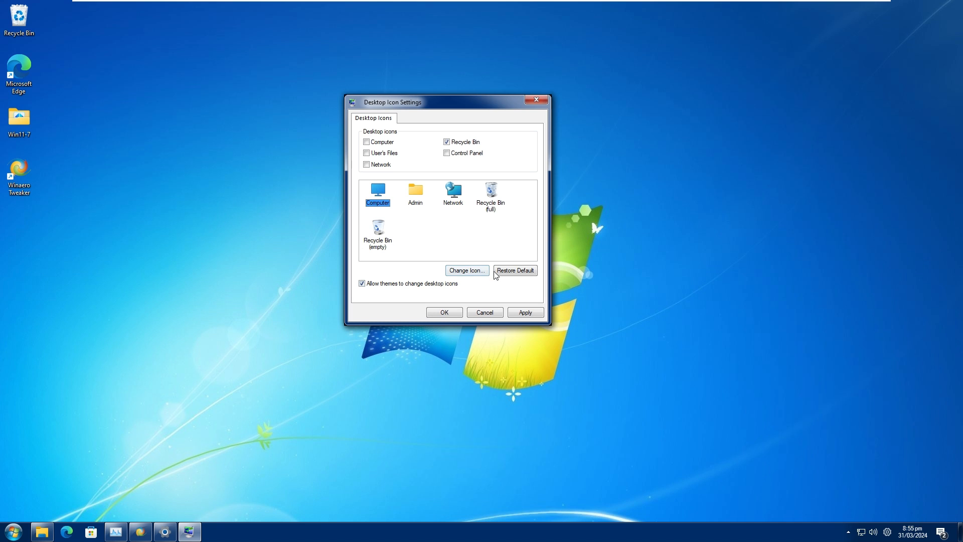
pyautogui.click(466, 270)
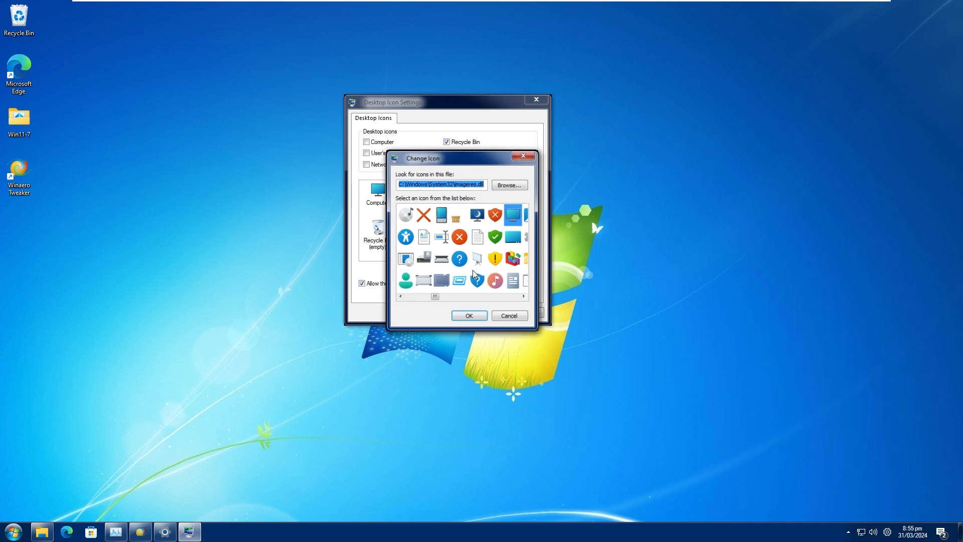
pyautogui.click(510, 185)
pyautogui.scroll(-2, 559, 369)
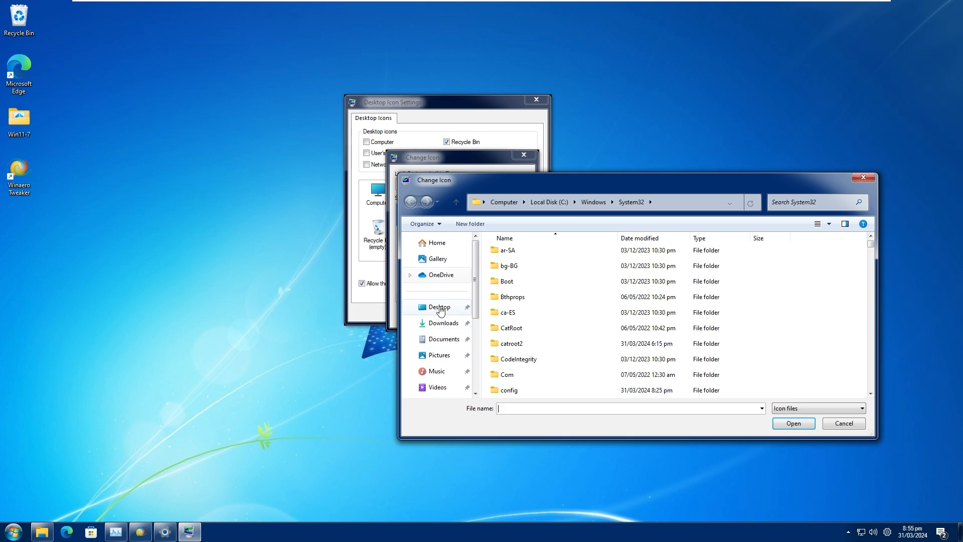
pyautogui.scroll(-3, 445, 316)
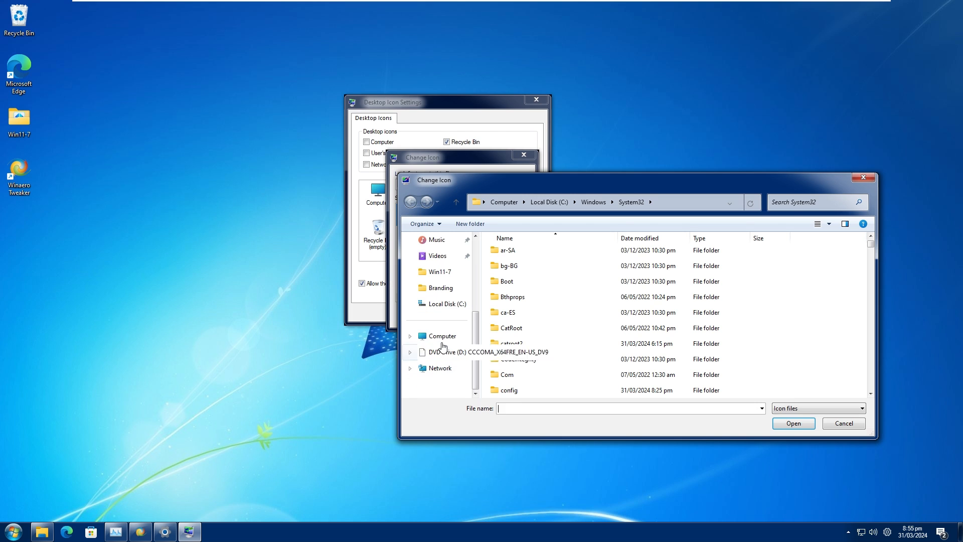
pyautogui.click(437, 336)
pyautogui.doubleClick(554, 256)
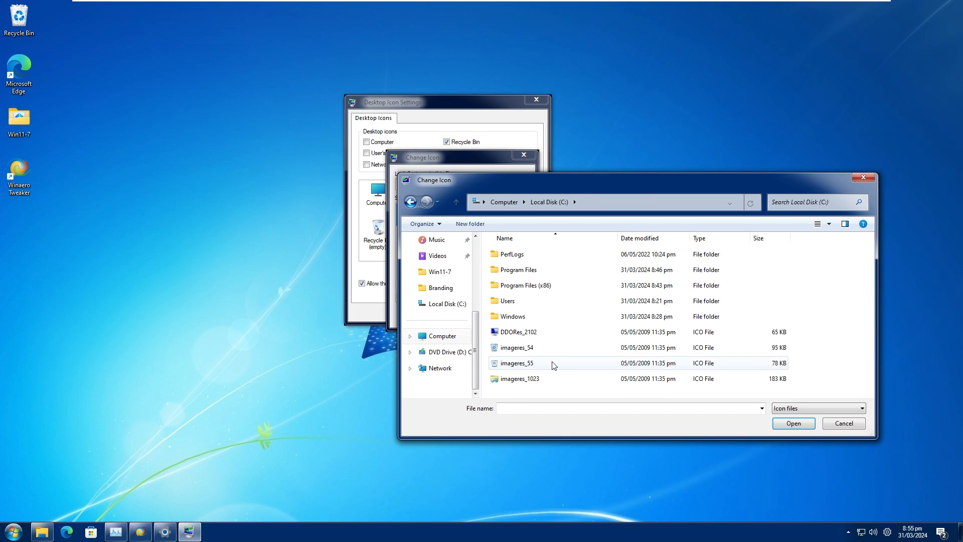
pyautogui.doubleClick(537, 333)
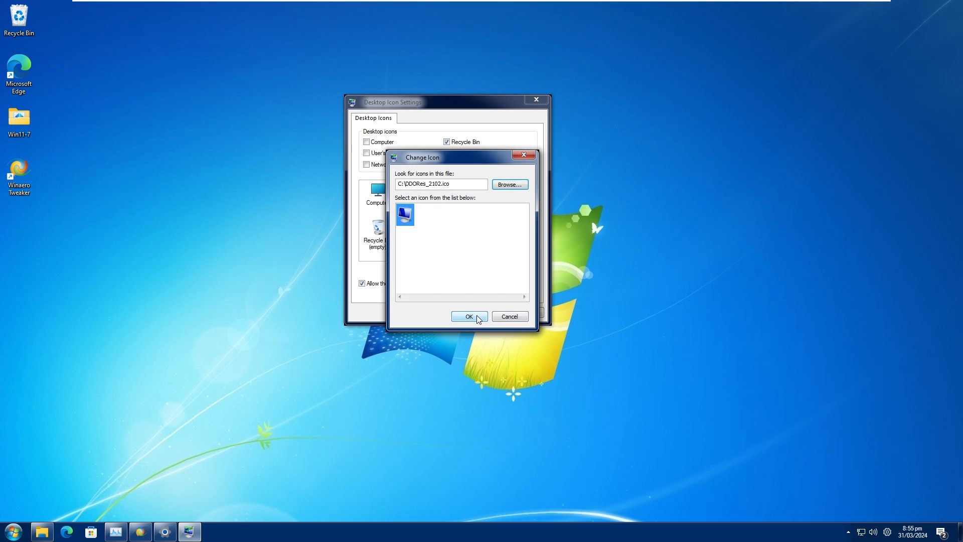
pyautogui.click(470, 316)
pyautogui.click(525, 312)
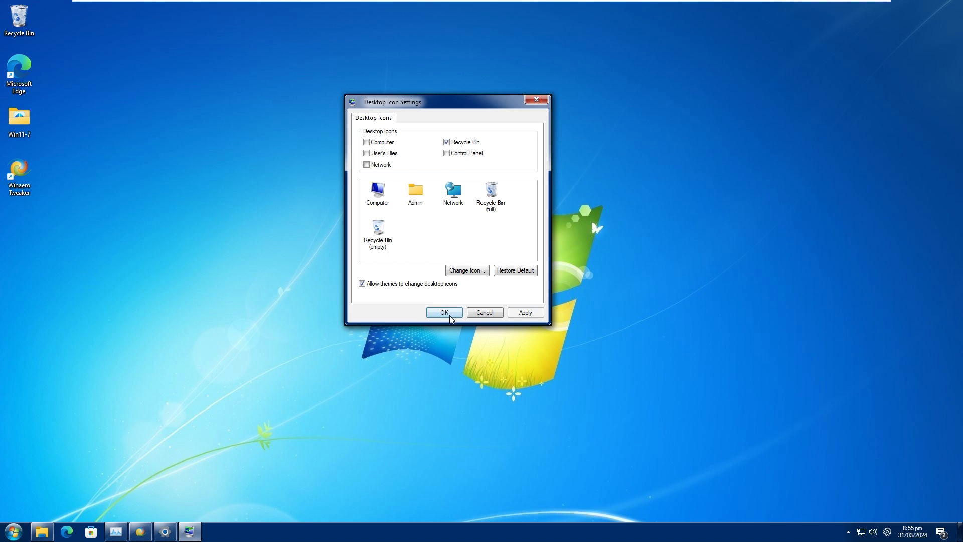
pyautogui.click(445, 312)
# Move the Recycle Bin to the upper middle of the desktop, open it, and permanently delete all its items.
pyautogui.moveTo(25, 30)
pyautogui.mouseDown()
pyautogui.moveTo(247, 100)
pyautogui.moveTo(106, 18)
pyautogui.moveTo(75, 15)
pyautogui.moveTo(423, 129)
pyautogui.mouseUp()
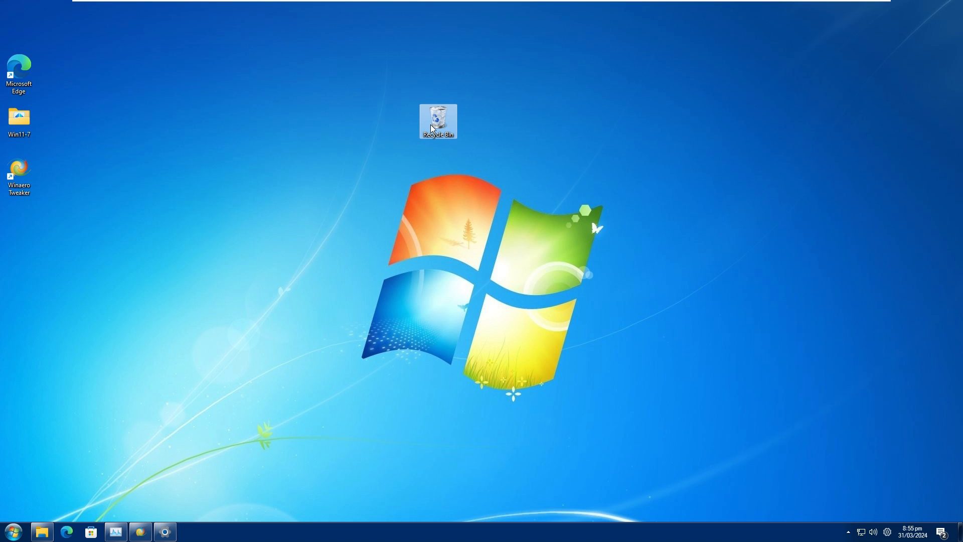
pyautogui.doubleClick(432, 128)
pyautogui.moveTo(445, 301); pyautogui.dragTo(434, 213)
pyautogui.rightClick(433, 234)
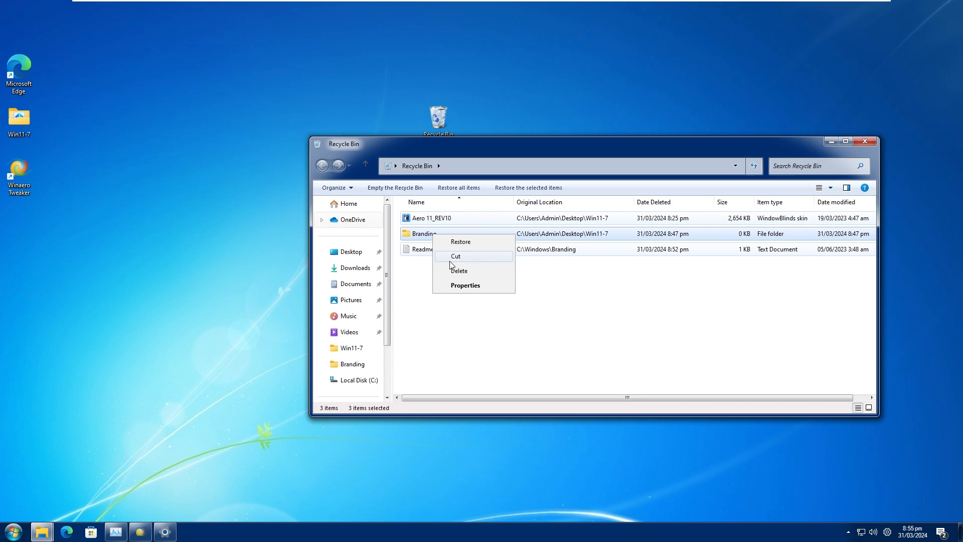
pyautogui.click(454, 270)
pyautogui.click(523, 281)
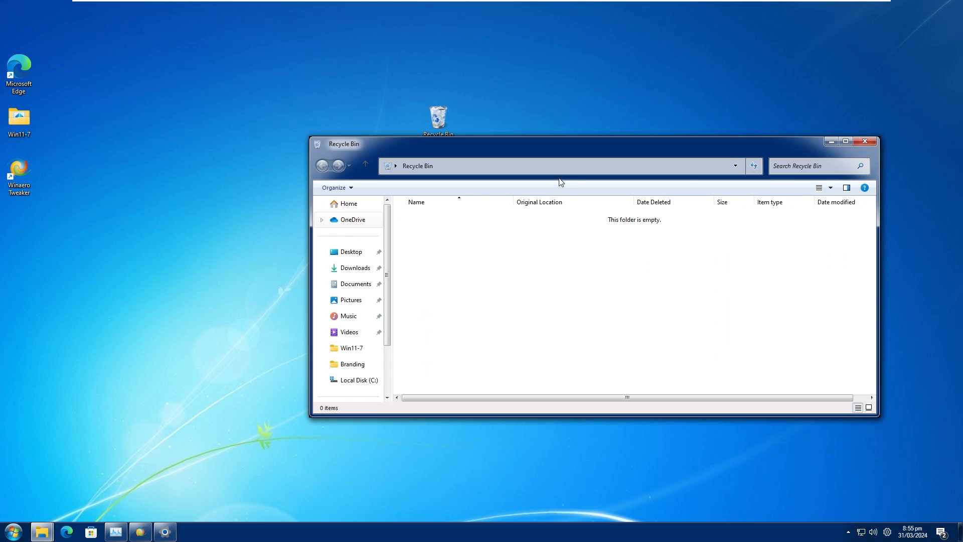
# Close the Recycle Bin window and move the Recycle Bin icon farther right along the upper part of the desktop.
pyautogui.click(865, 141)
pyautogui.moveTo(452, 128); pyautogui.dragTo(602, 135)
pyautogui.click(541, 206)
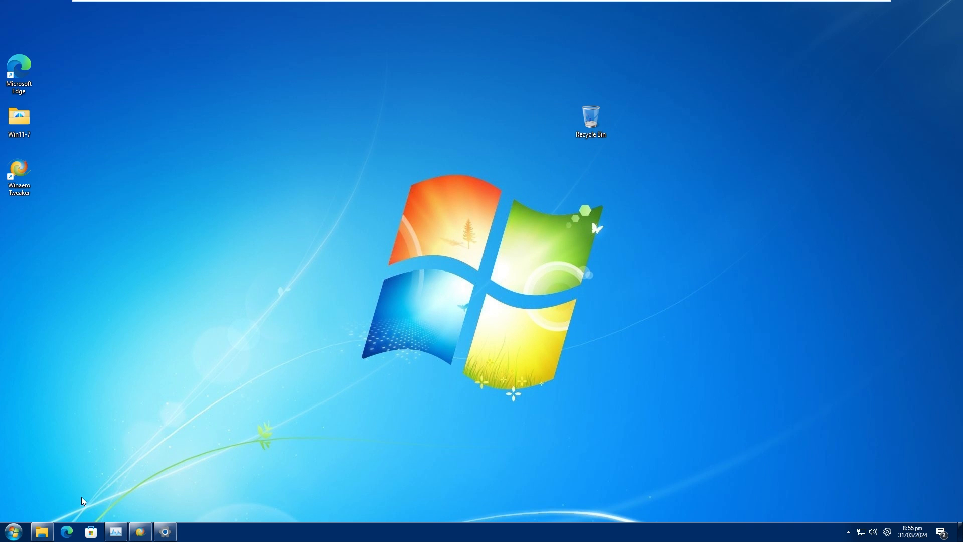
# Open the properties of the File Explorer shortcut pinned to the taskbar and bring up its icon selection.
pyautogui.rightClick(43, 531)
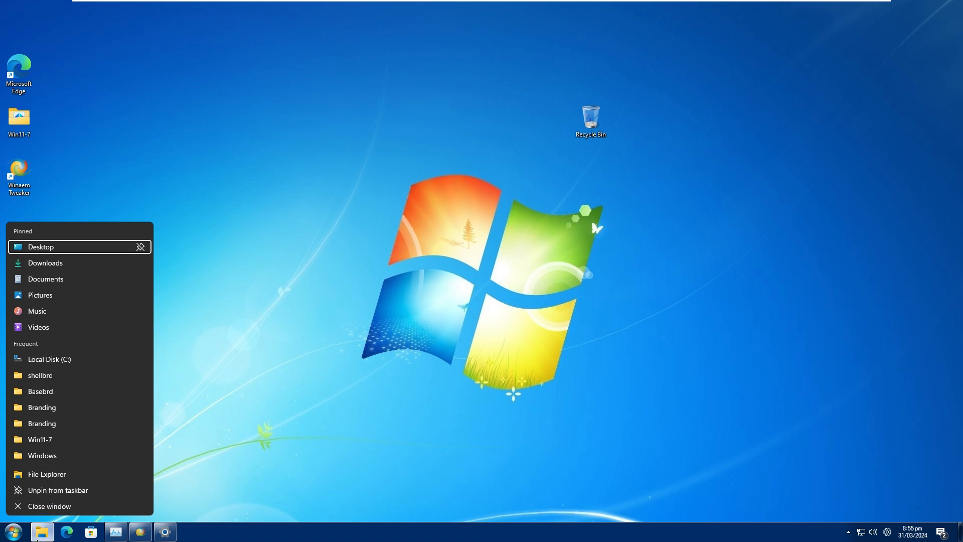
pyautogui.rightClick(47, 479)
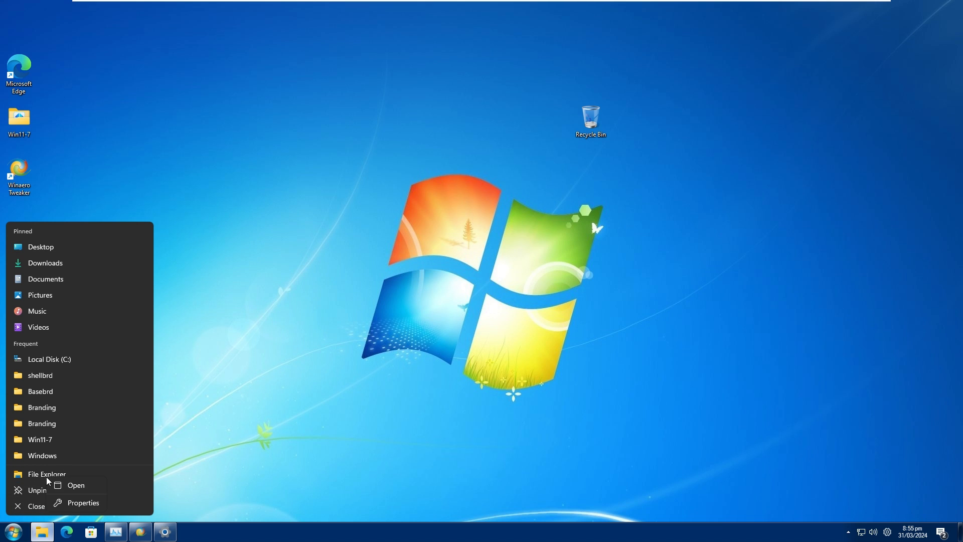
pyautogui.click(71, 501)
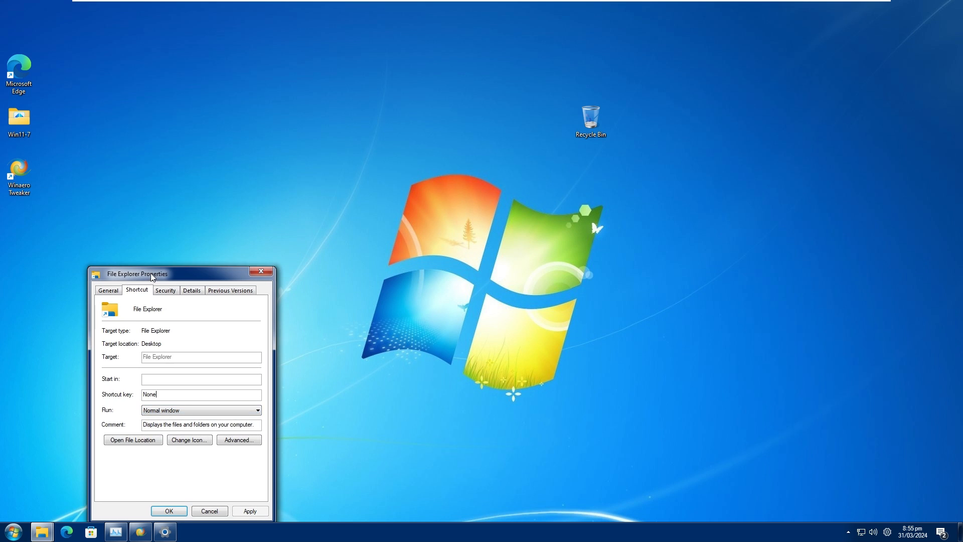
pyautogui.moveTo(151, 276); pyautogui.dragTo(304, 173)
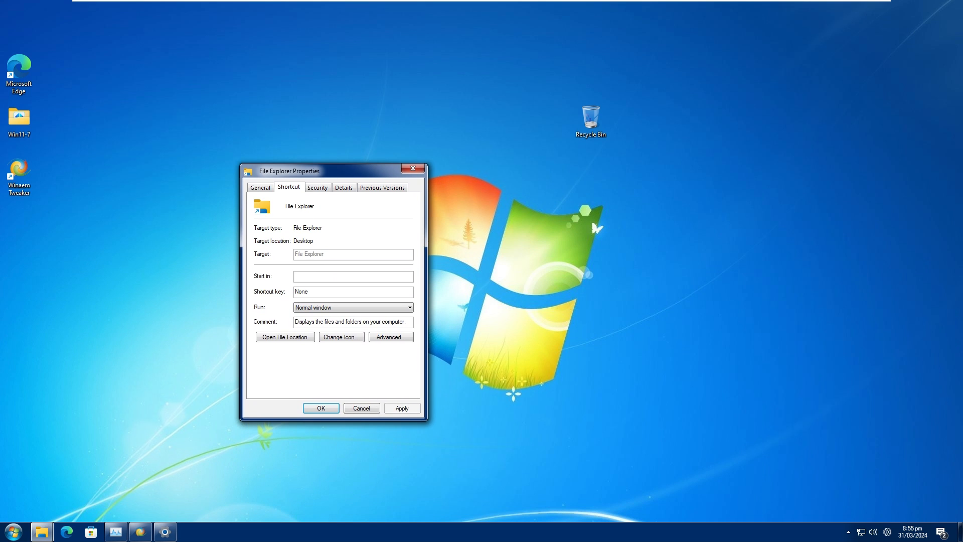
pyautogui.click(340, 337)
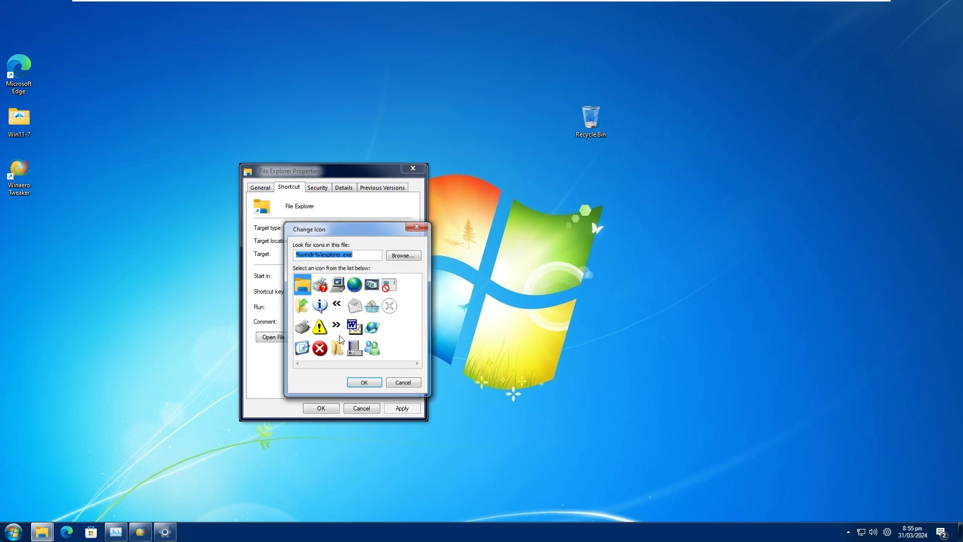
# Set the File Explorer shortcut's icon to imageres_1023.ico from Local Disk (C:), then apply the change and close the properties.
pyautogui.click(404, 255)
pyautogui.scroll(-2, 346, 401)
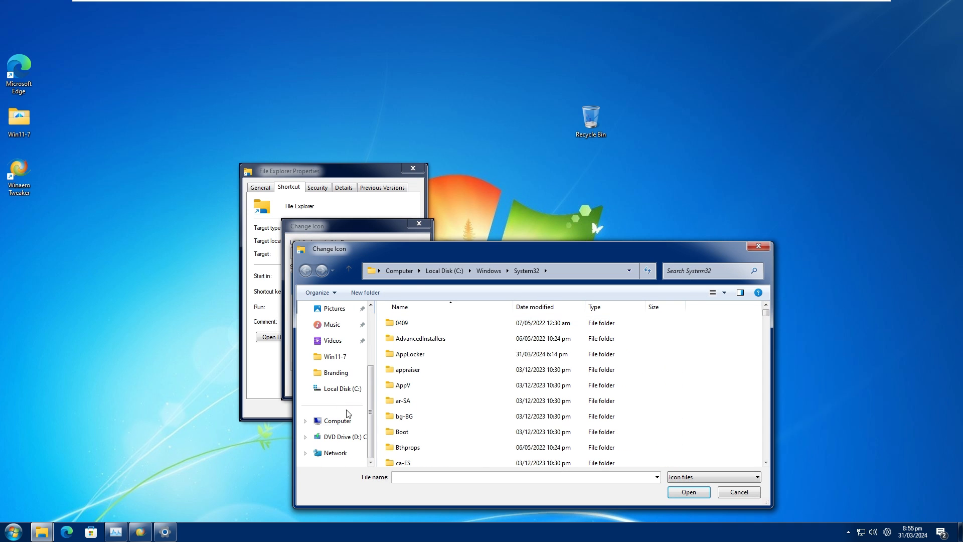
pyautogui.click(341, 421)
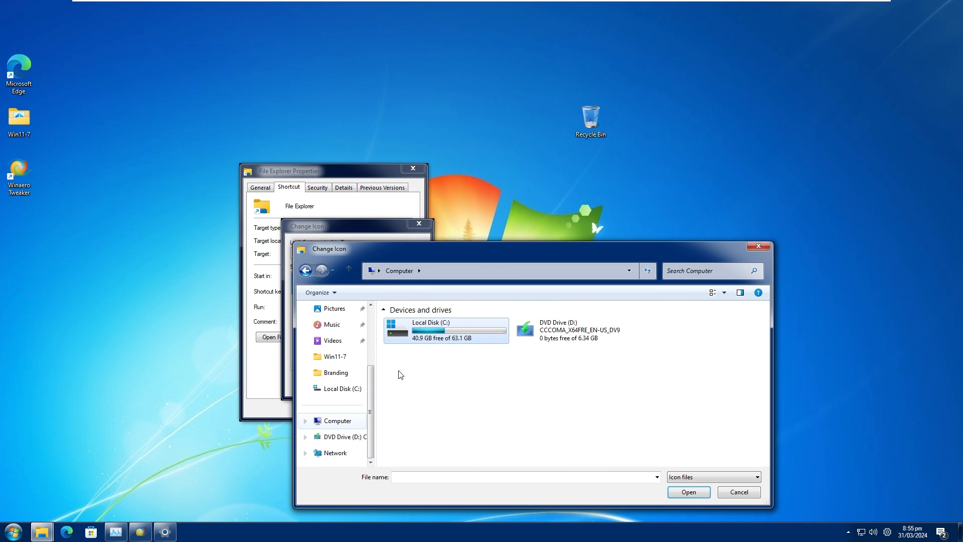
pyautogui.doubleClick(434, 333)
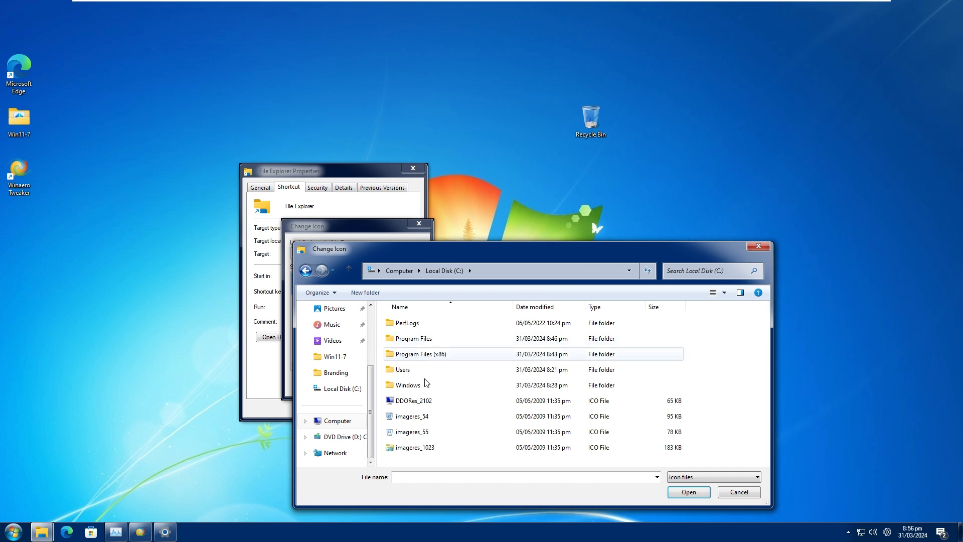
pyautogui.click(407, 450)
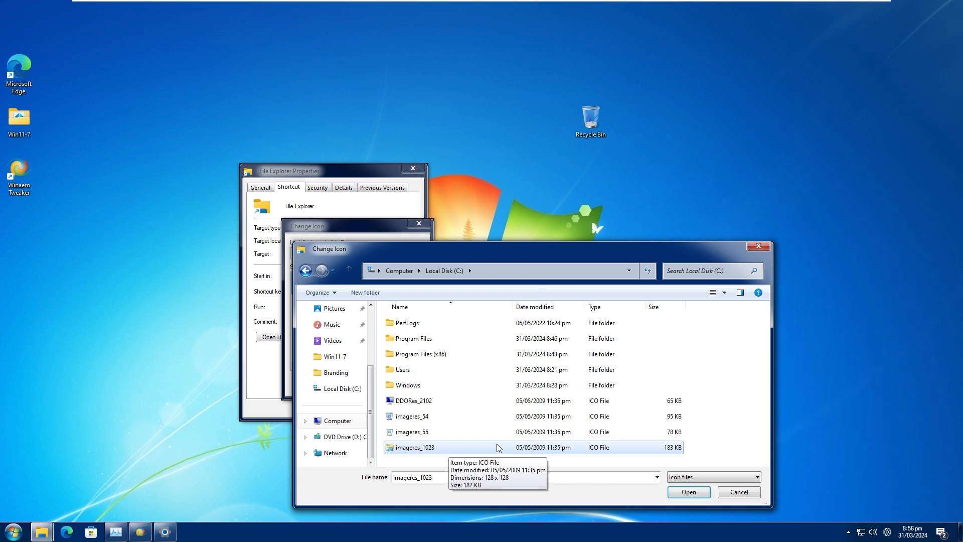
pyautogui.click(689, 492)
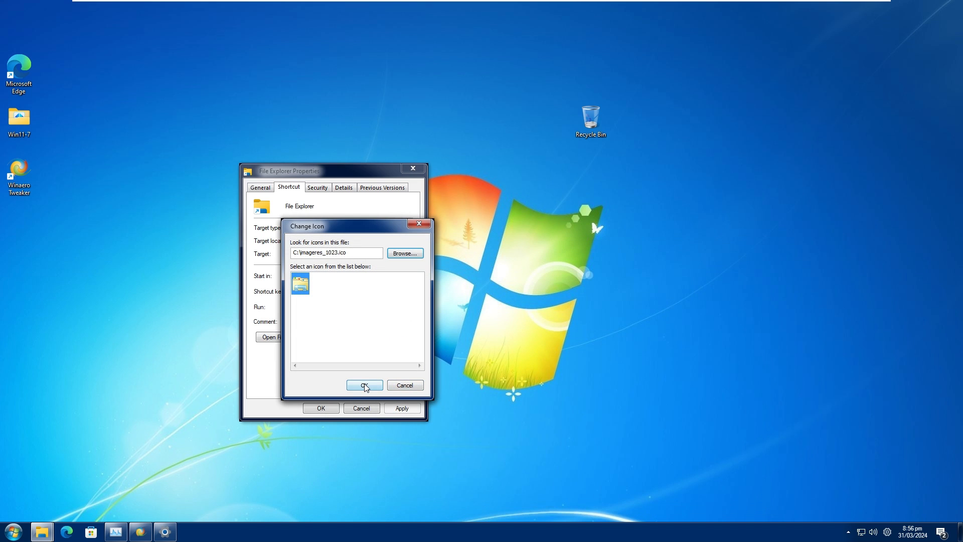
pyautogui.click(365, 384)
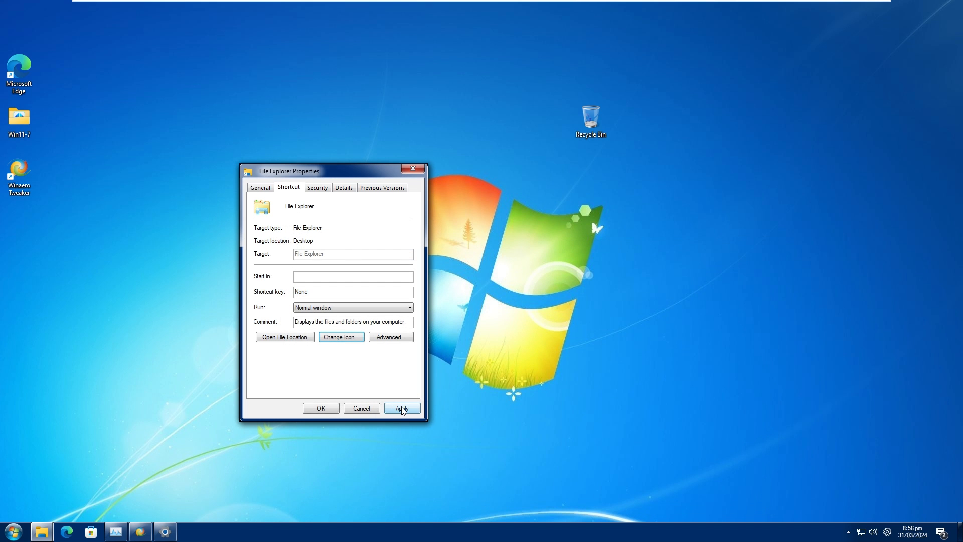
pyautogui.click(402, 408)
pyautogui.click(323, 405)
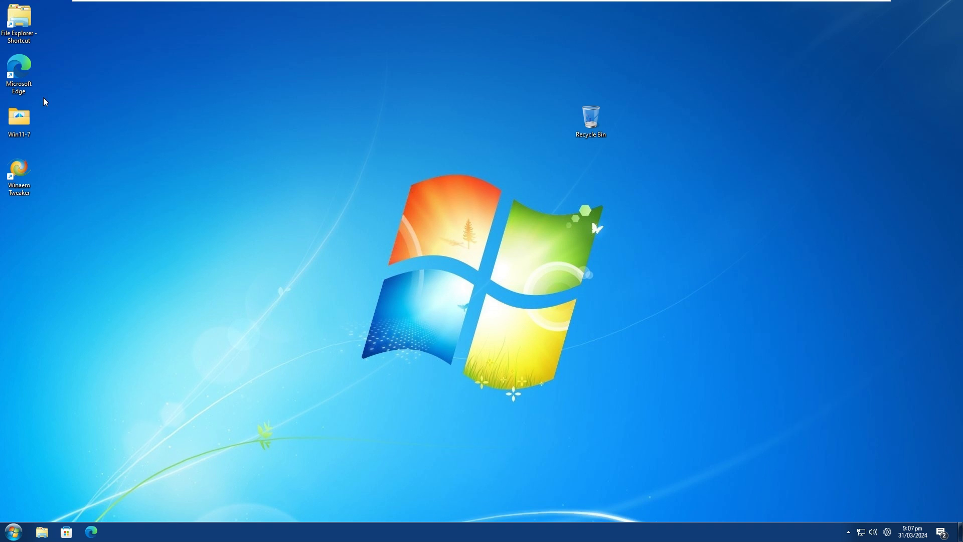
# Unpin File Explorer from the taskbar and search the Start menu for "file".
pyautogui.rightClick(42, 531)
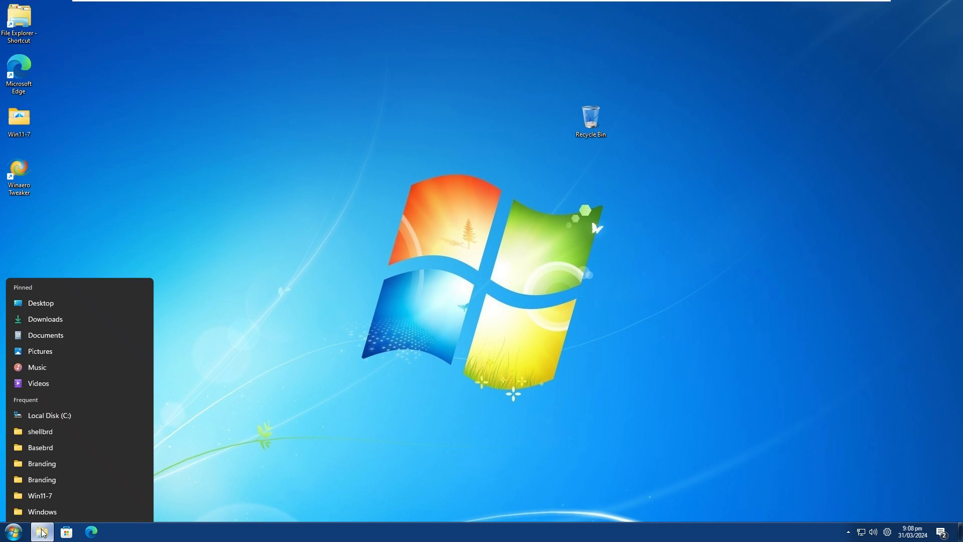
pyautogui.click(45, 510)
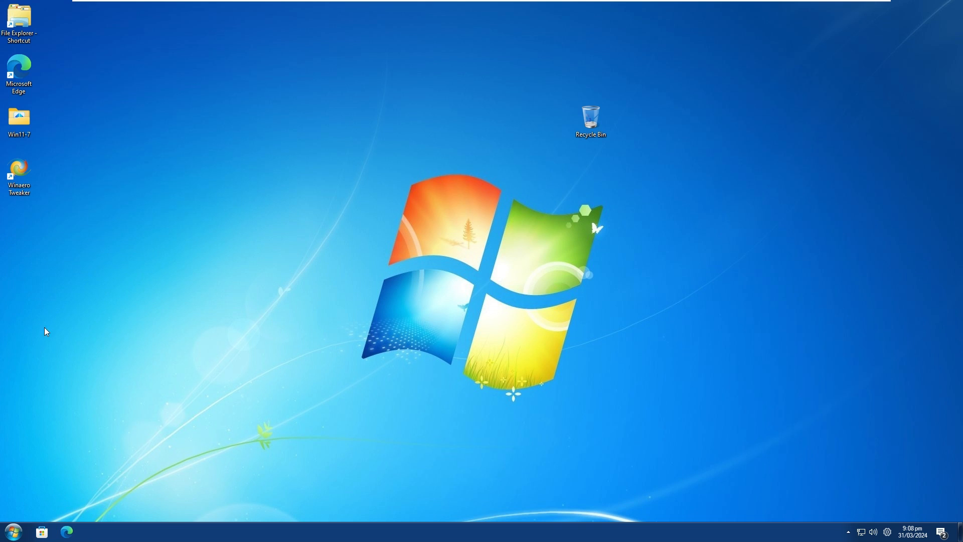
pyautogui.click(15, 532)
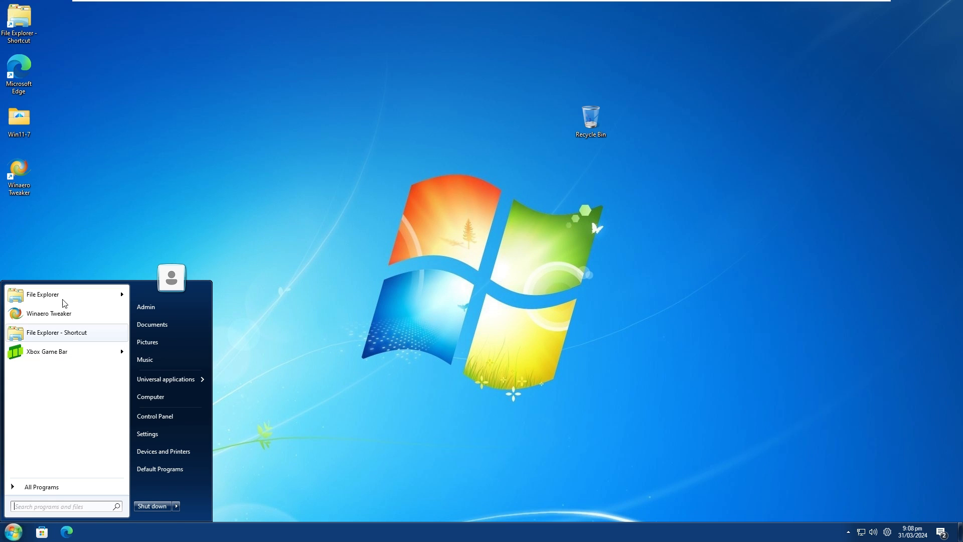
pyautogui.write('file')
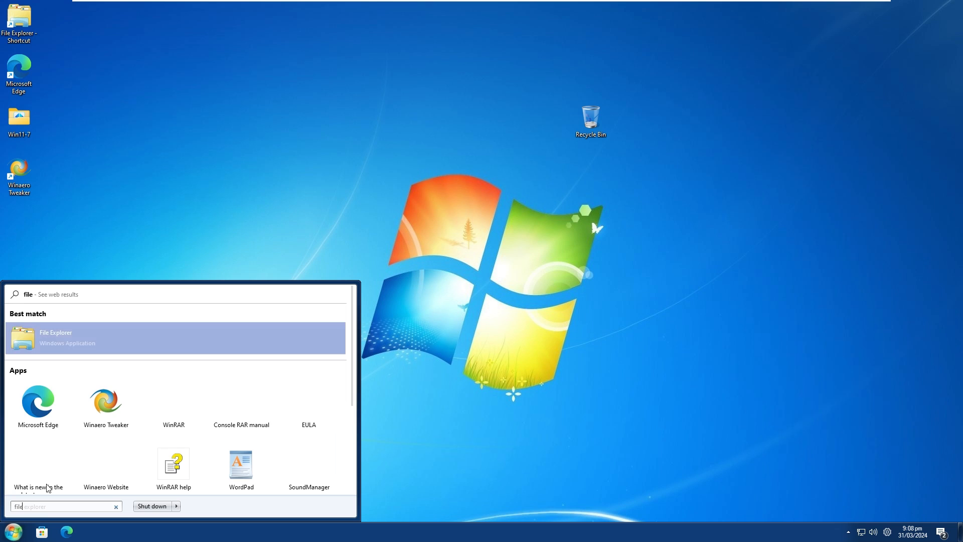
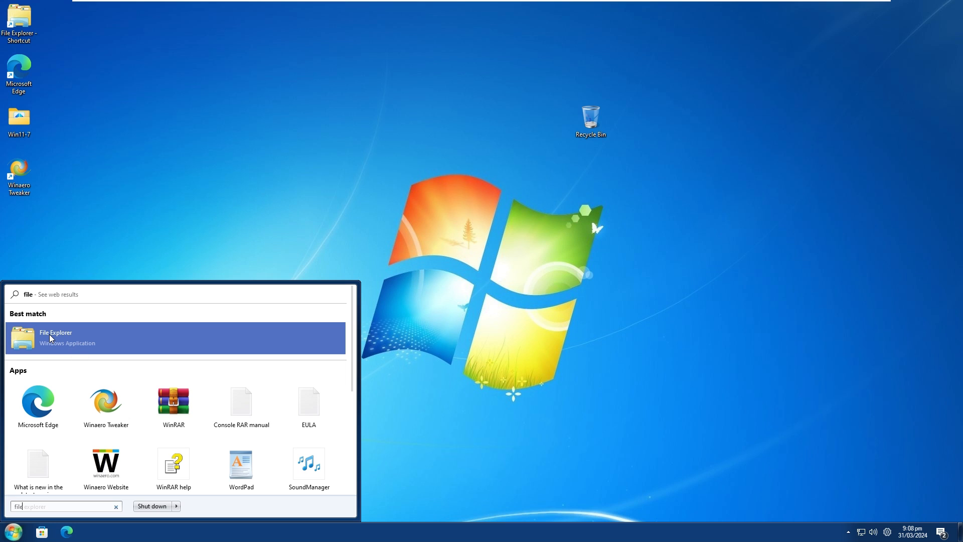
# Dismiss the Start menu search results, open File Explorer from its desktop shortcut and pin it to the taskbar.
pyautogui.rightClick(50, 339)
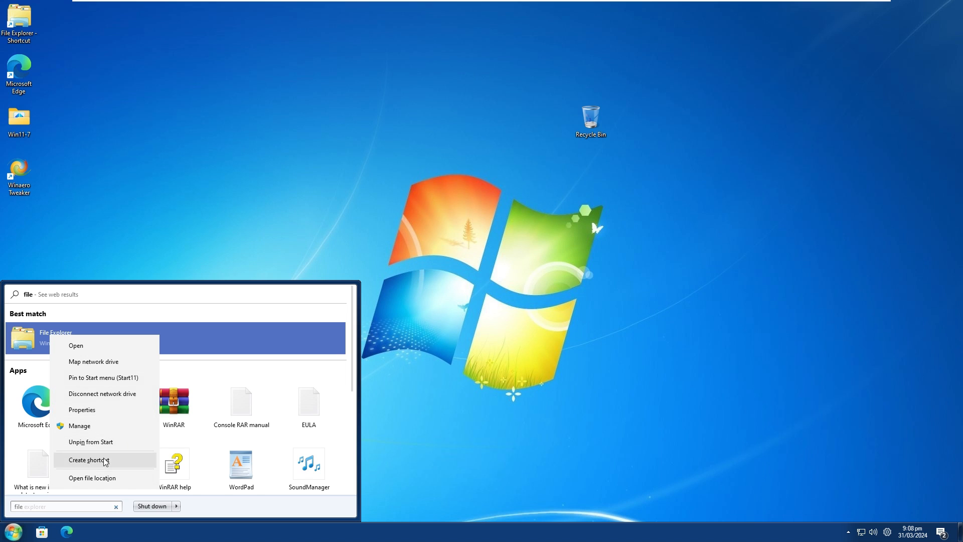
pyautogui.click(64, 160)
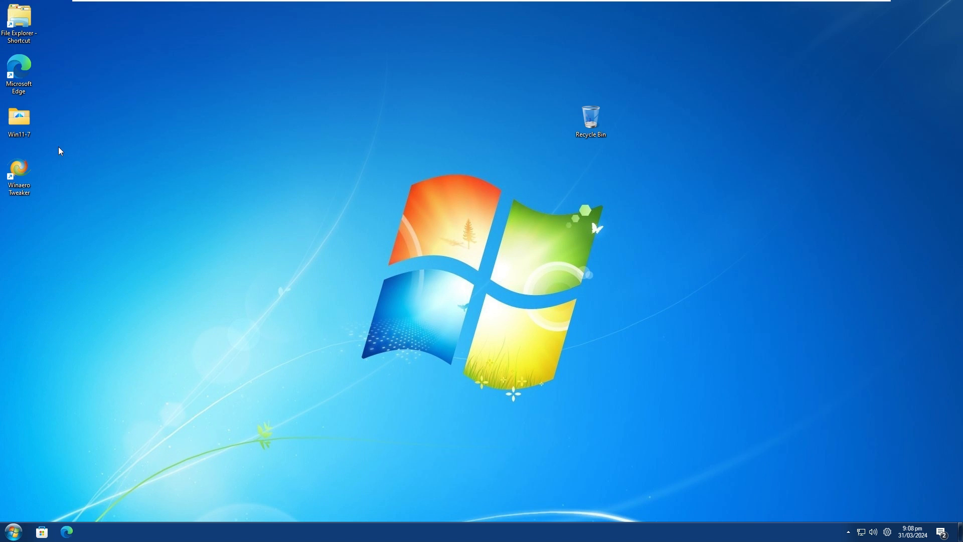
pyautogui.doubleClick(15, 37)
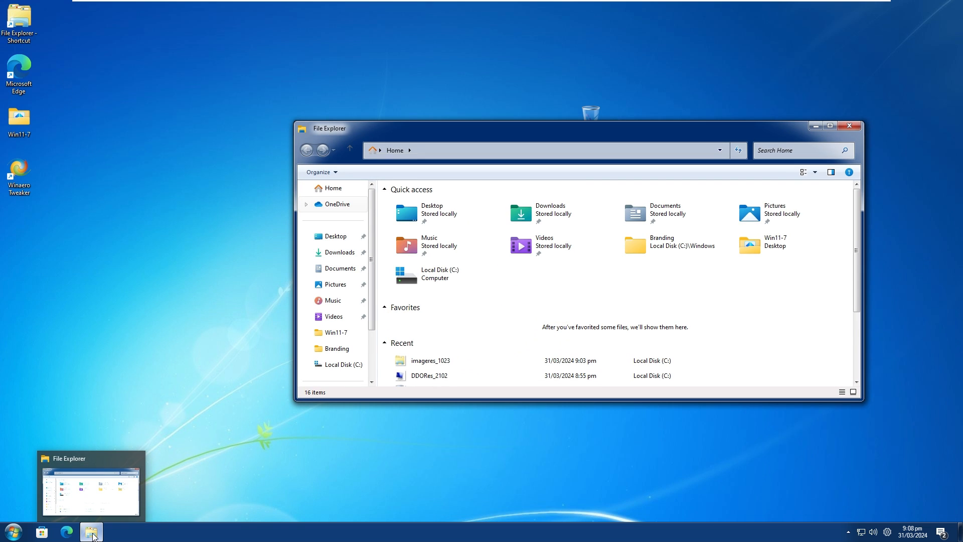
pyautogui.rightClick(93, 535)
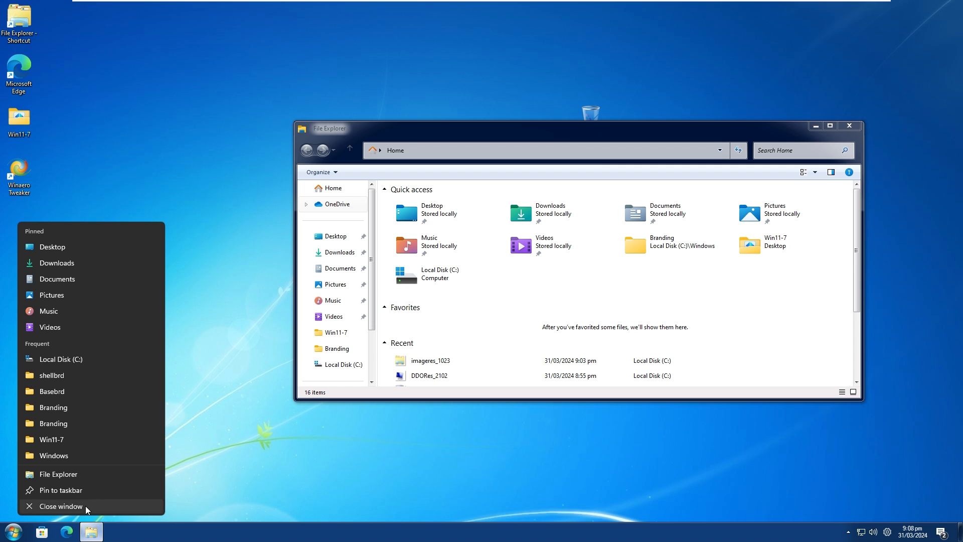
pyautogui.click(72, 491)
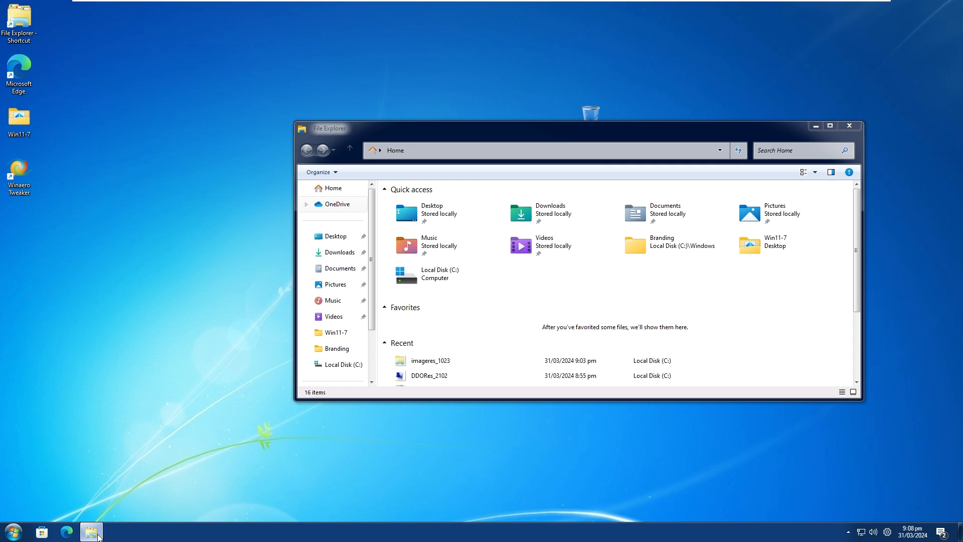
# Close the File Explorer window and move its pinned taskbar icon to the first place beside the Start button.
pyautogui.rightClick(91, 533)
pyautogui.click(86, 506)
pyautogui.moveTo(92, 531); pyautogui.dragTo(46, 532)
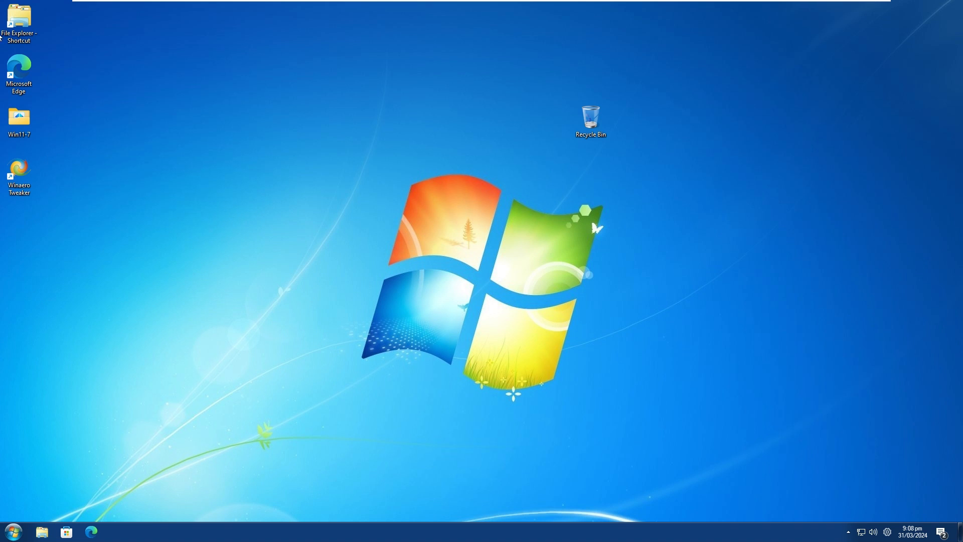
# Delete the File Explorer shortcut from the desktop and move the Microsoft Edge, Win11-7 and Winaero Tweaker icons up to fill the gap.
pyautogui.rightClick(16, 33)
pyautogui.click(64, 210)
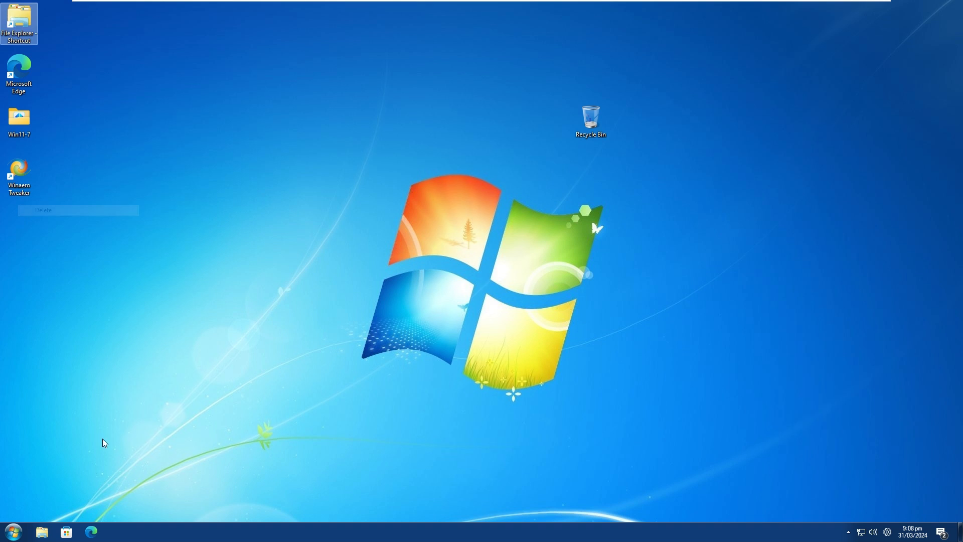
pyautogui.moveTo(19, 70); pyautogui.dragTo(18, 41)
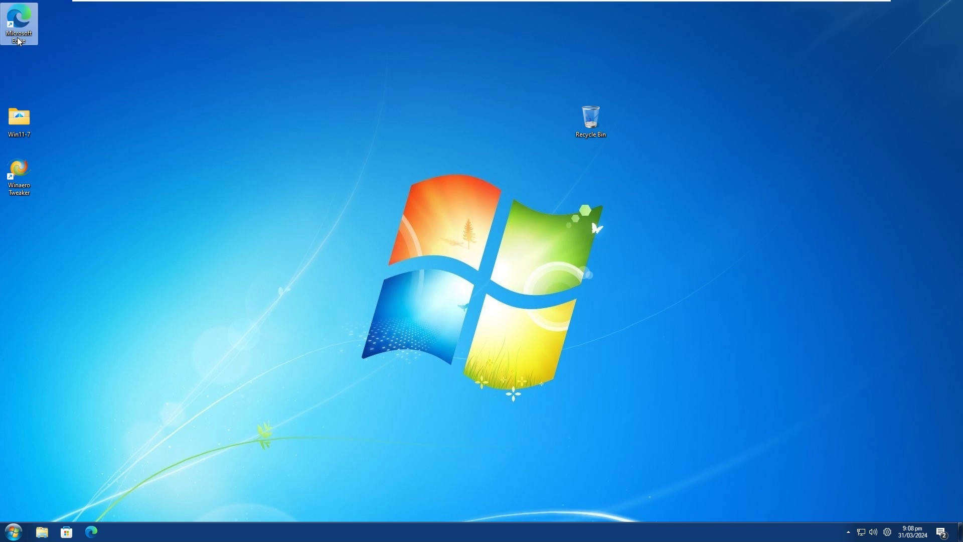
pyautogui.moveTo(19, 120); pyautogui.dragTo(19, 70)
pyautogui.moveTo(19, 175); pyautogui.dragTo(19, 125)
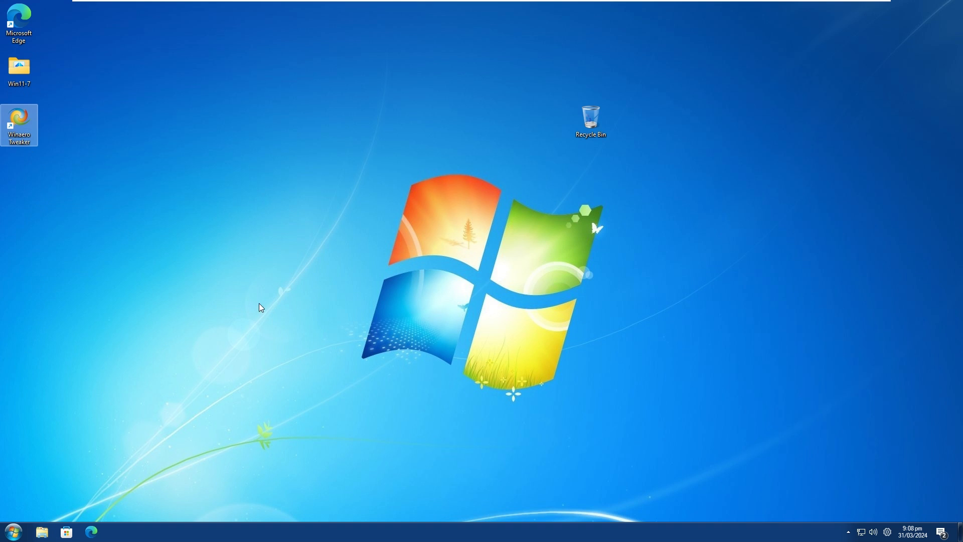
pyautogui.click(223, 286)
# Open the Win11-7 folder from the desktop, select all of its contents and close the window.
pyautogui.press('Return')
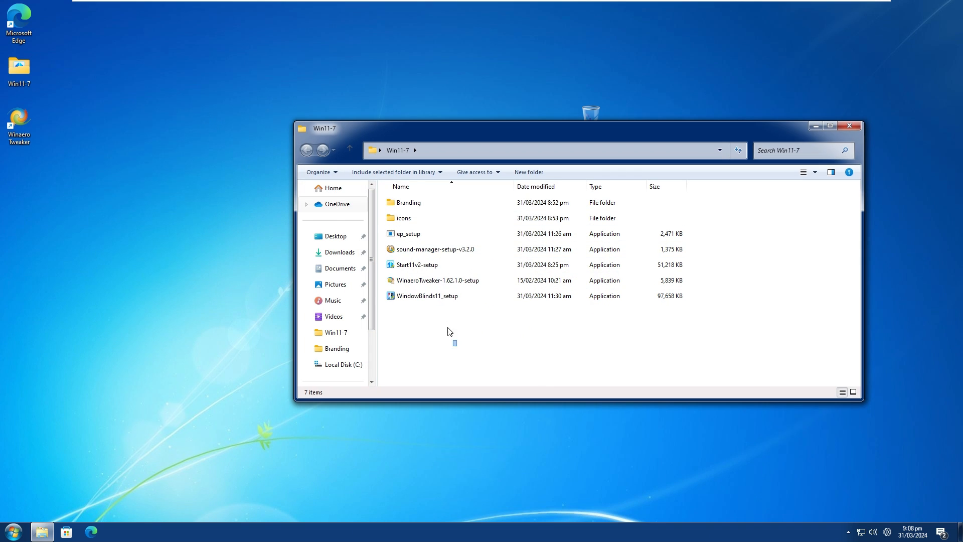
pyautogui.moveTo(452, 334); pyautogui.dragTo(389, 190)
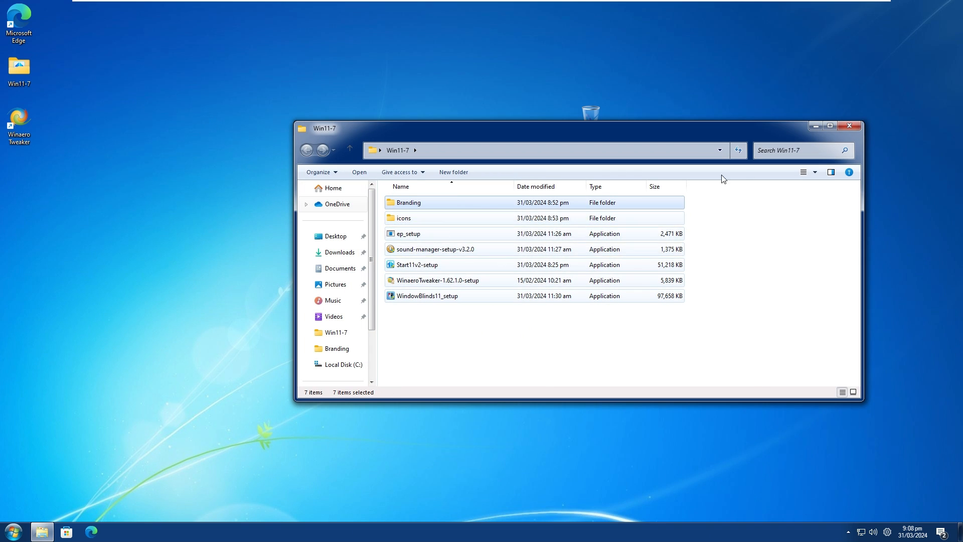
pyautogui.click(849, 126)
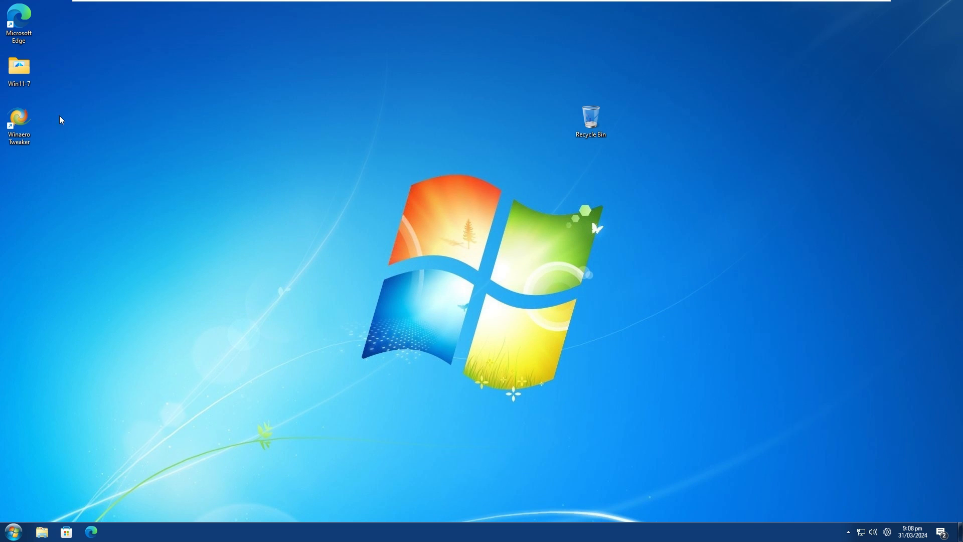
# Delete the Win11-7 folder from the desktop and move the Winaero Tweaker icon up directly below Microsoft Edge.
pyautogui.rightClick(28, 72)
pyautogui.click(77, 272)
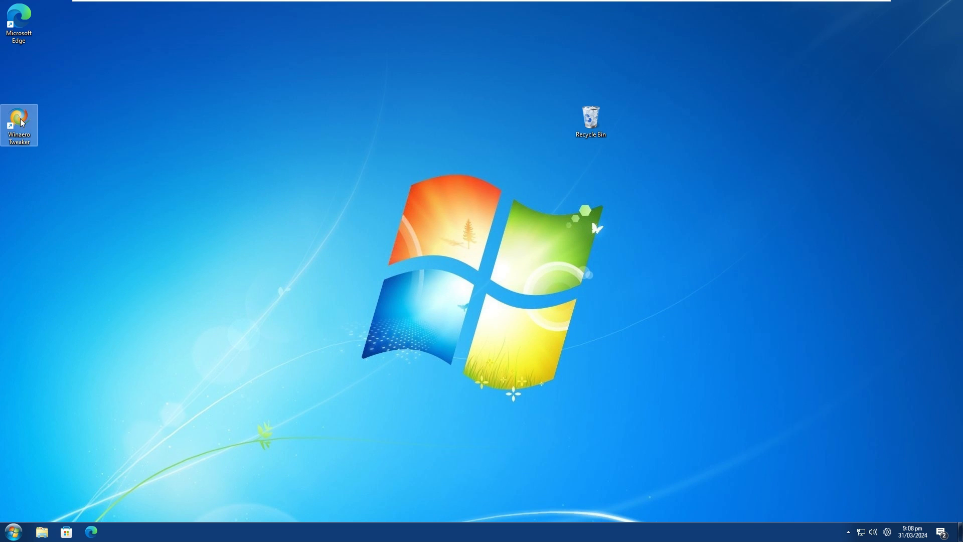
pyautogui.click(589, 119)
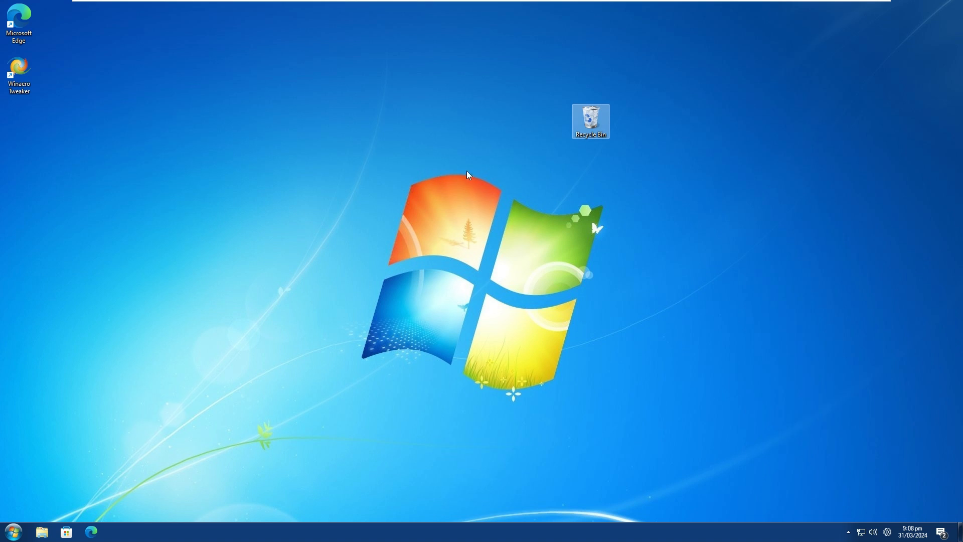
# Open the Start menu to look over its layout and close it again.
pyautogui.click(14, 532)
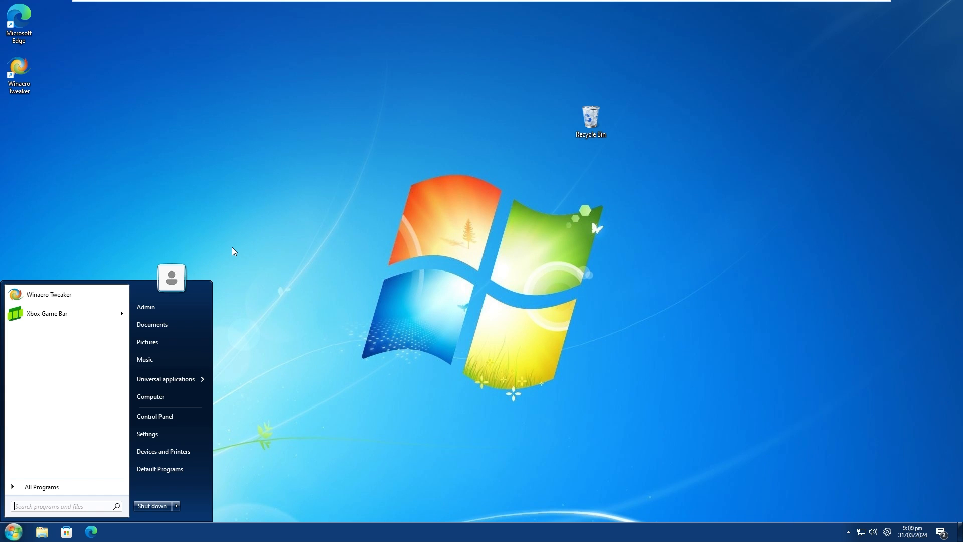
pyautogui.click(236, 320)
# Unlock the taskbar and try moving it to the side of the screen and back.
pyautogui.rightClick(271, 531)
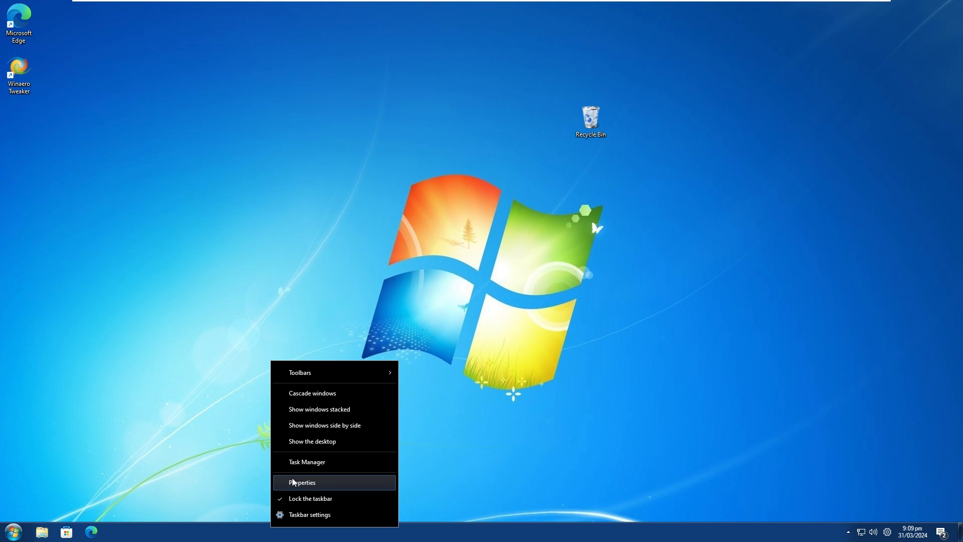
pyautogui.click(287, 499)
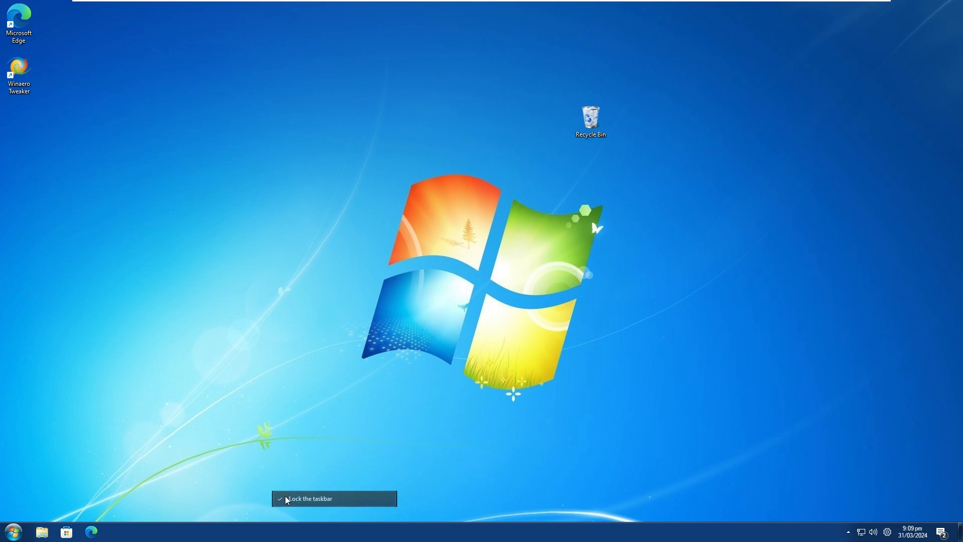
pyautogui.moveTo(720, 517); pyautogui.dragTo(928, 356)
pyautogui.moveTo(950, 279); pyautogui.dragTo(632, 526)
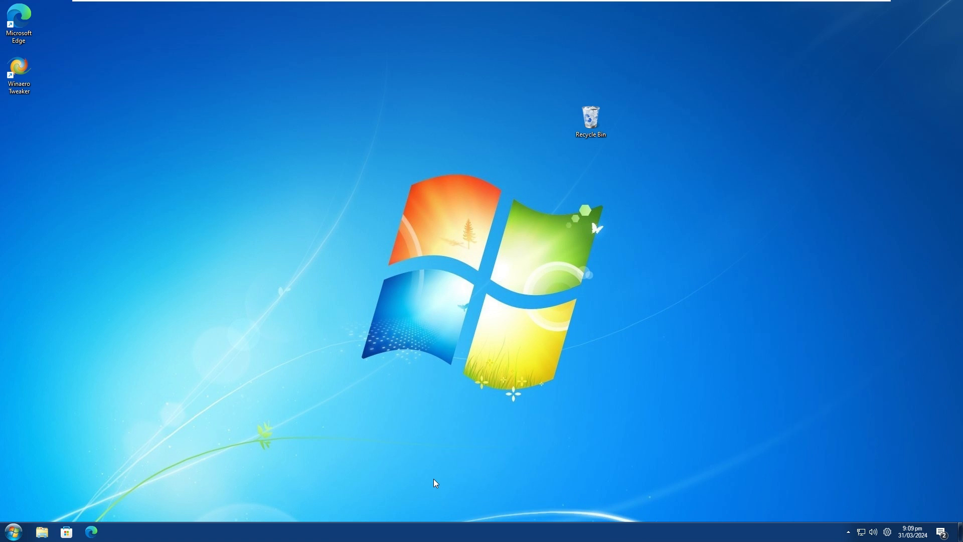
# Start Winaero Tweaker from its desktop shortcut.
pyautogui.doubleClick(25, 67)
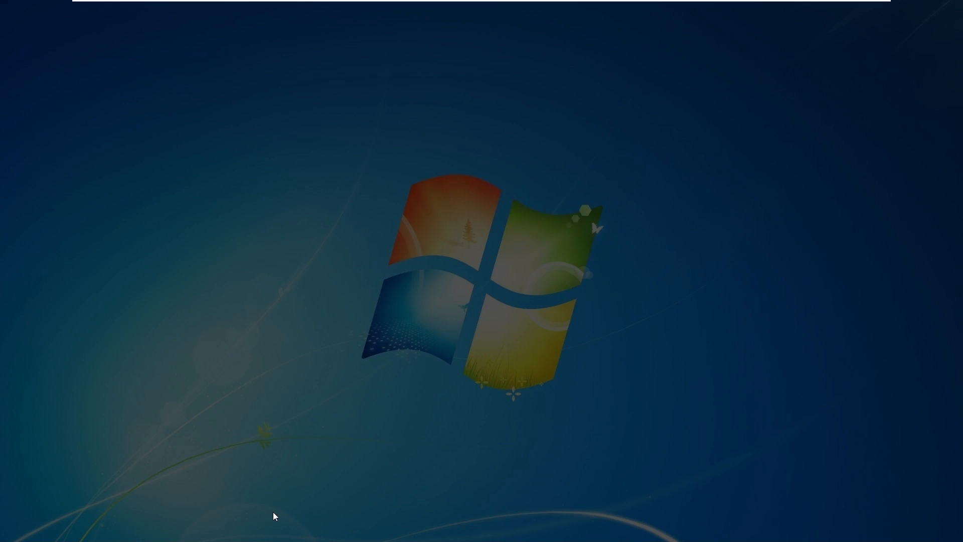
pyautogui.click(426, 354)
# Open Task Manager from the taskbar, look through the list of background processes and close it.
pyautogui.rightClick(371, 531)
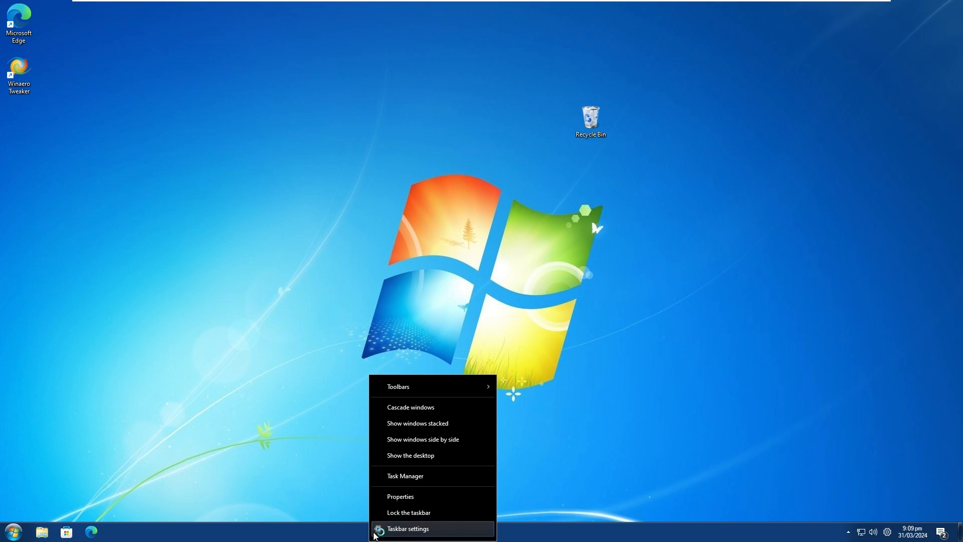
pyautogui.click(400, 478)
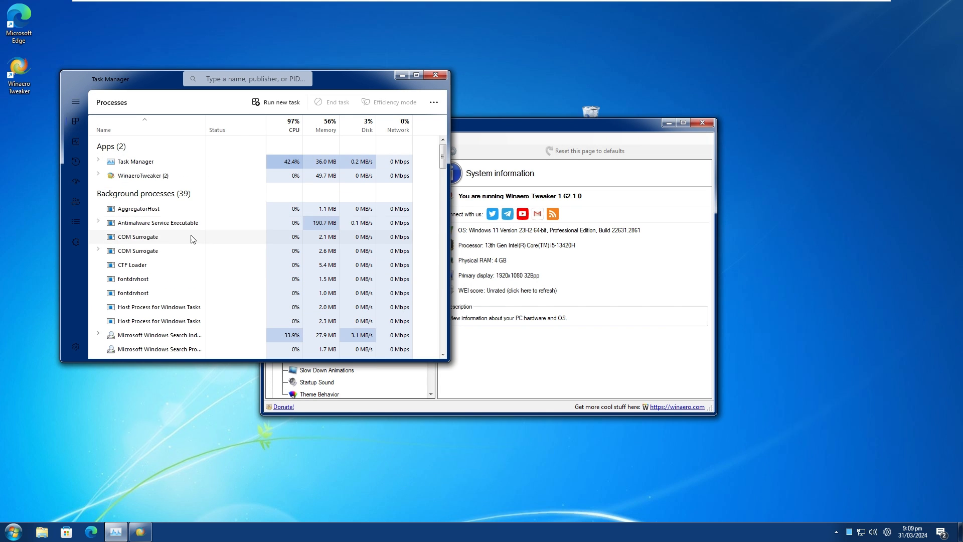
pyautogui.scroll(-5, 169, 224)
pyautogui.scroll(-5, 168, 225)
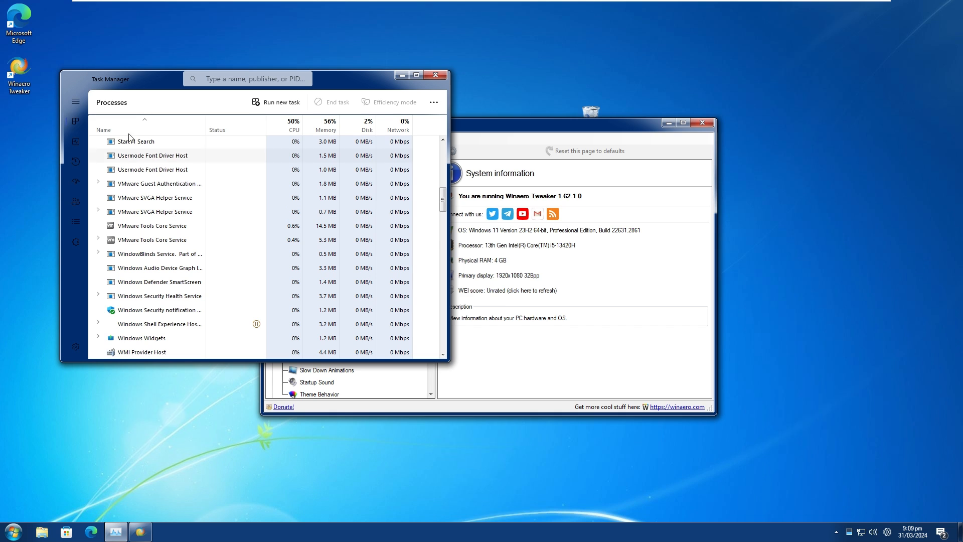
pyautogui.click(434, 75)
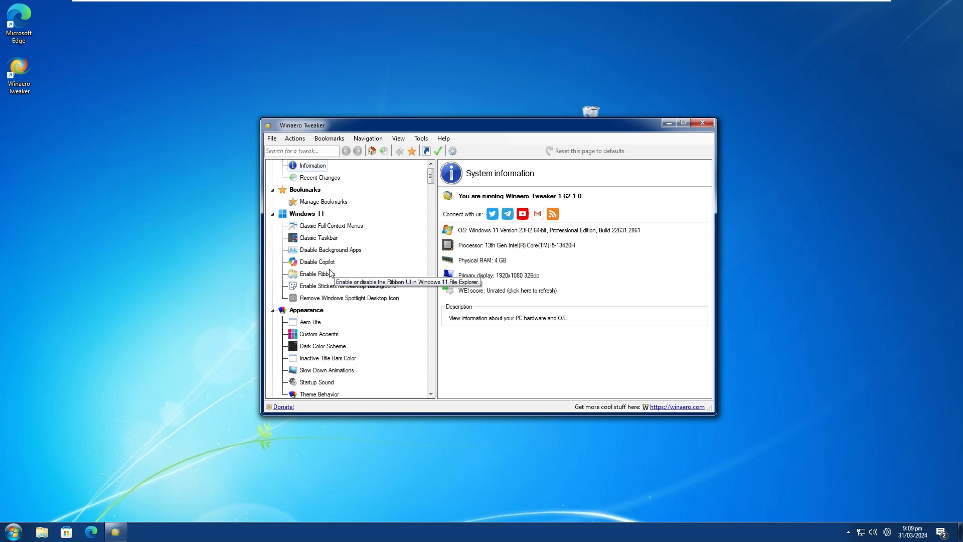
# Search the tweaks for "take" and try adding the Take Ownership context menu to files and folders.
pyautogui.scroll(1, 327, 211)
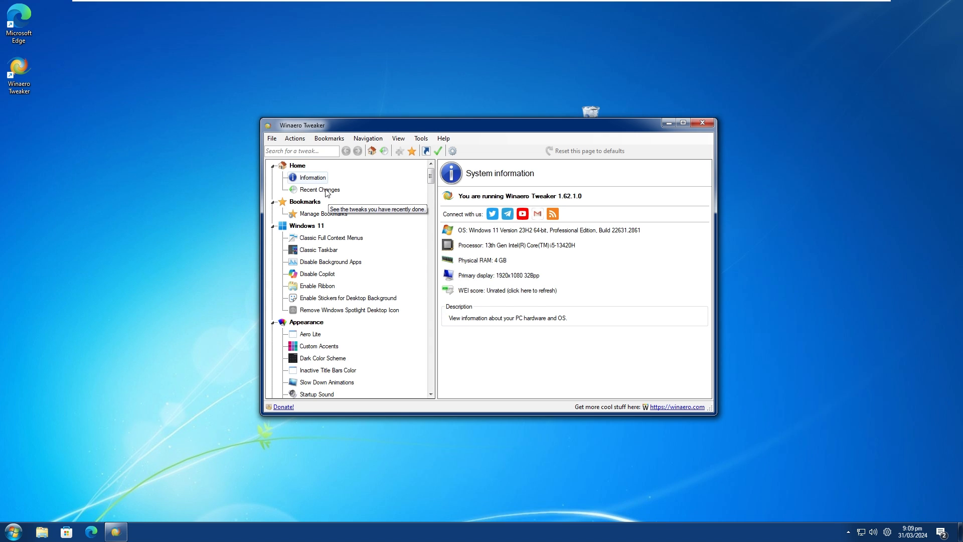
pyautogui.scroll(-5, 328, 221)
pyautogui.scroll(-2, 328, 230)
pyautogui.click(292, 151)
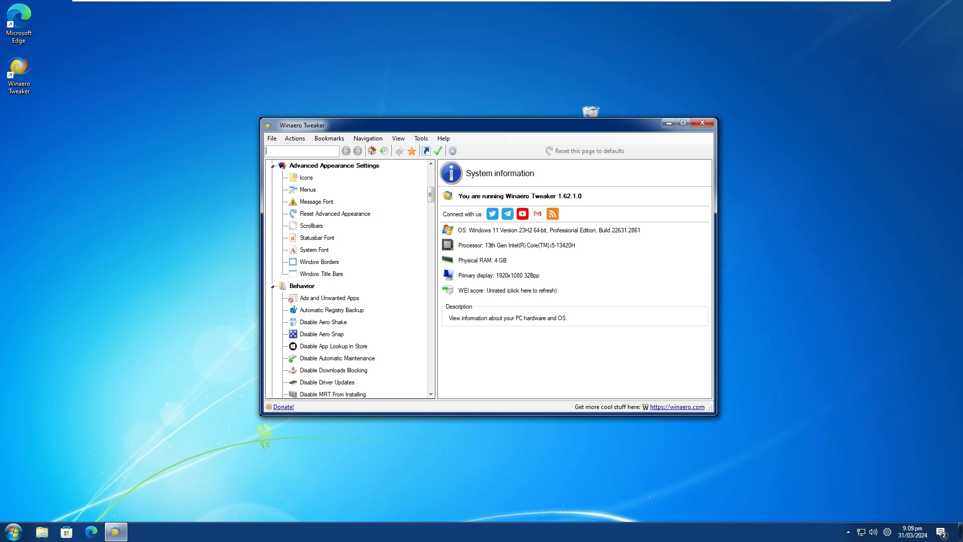
pyautogui.write('take')
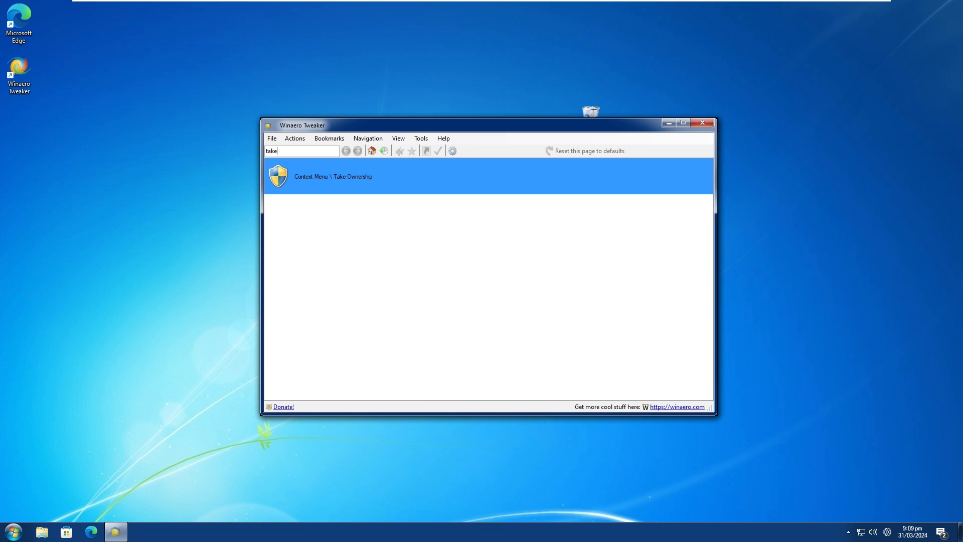
pyautogui.click(319, 178)
pyautogui.click(444, 206)
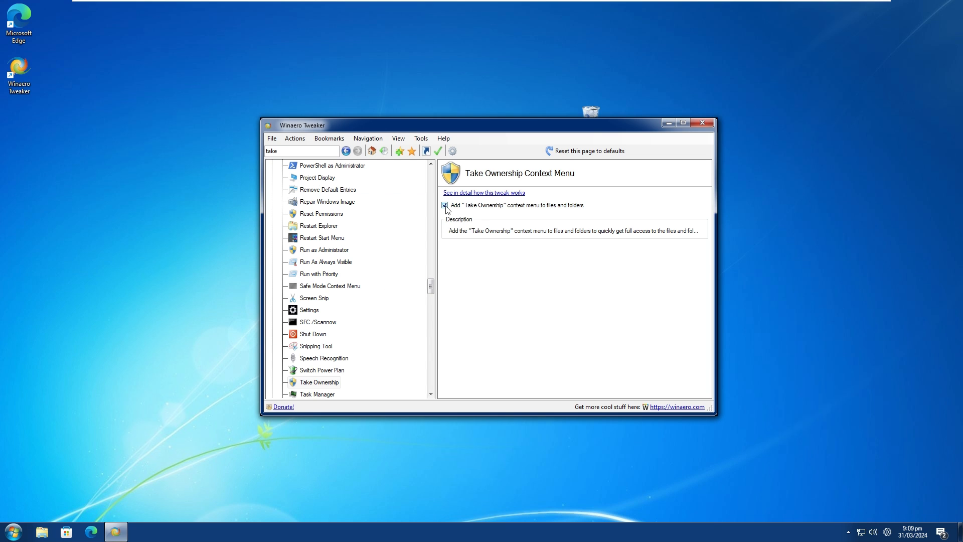
pyautogui.click(446, 206)
# Clear the tweak search and show the Classic Task Manager & msconfig page under Get Classic Apps.
pyautogui.press('BackSpace')
pyautogui.press('BackSpace')
pyautogui.press('BackSpace')
pyautogui.press('BackSpace')
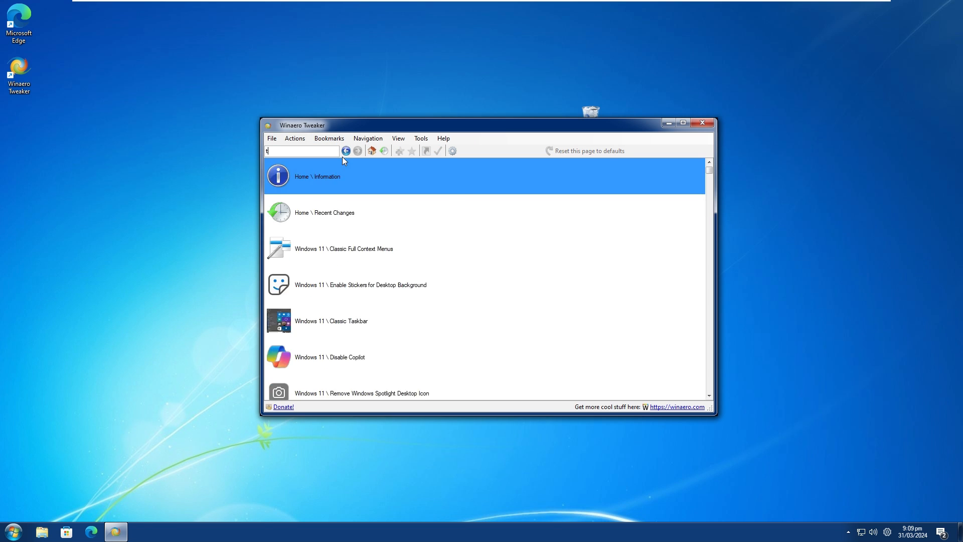
pyautogui.scroll(-6, 384, 308)
pyautogui.scroll(-15, 384, 309)
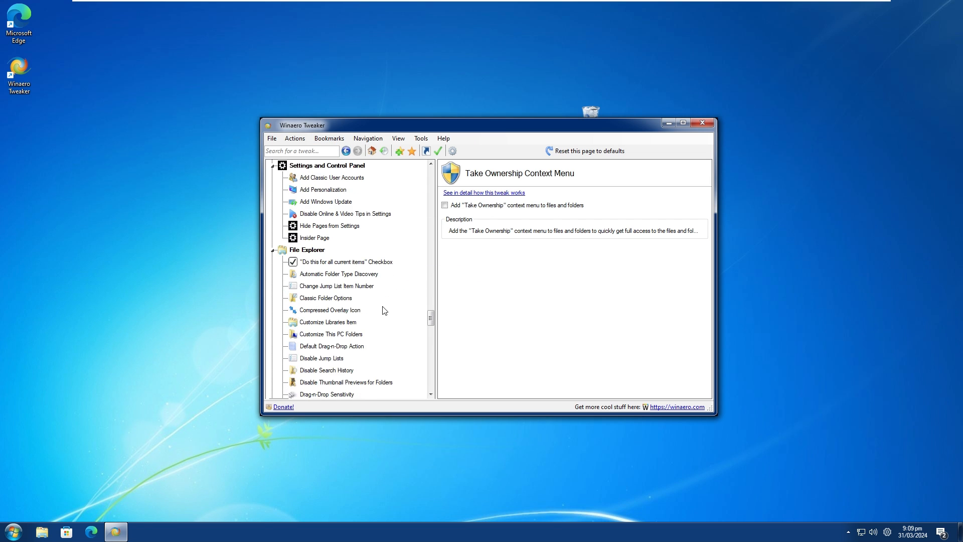
pyautogui.scroll(-5, 386, 308)
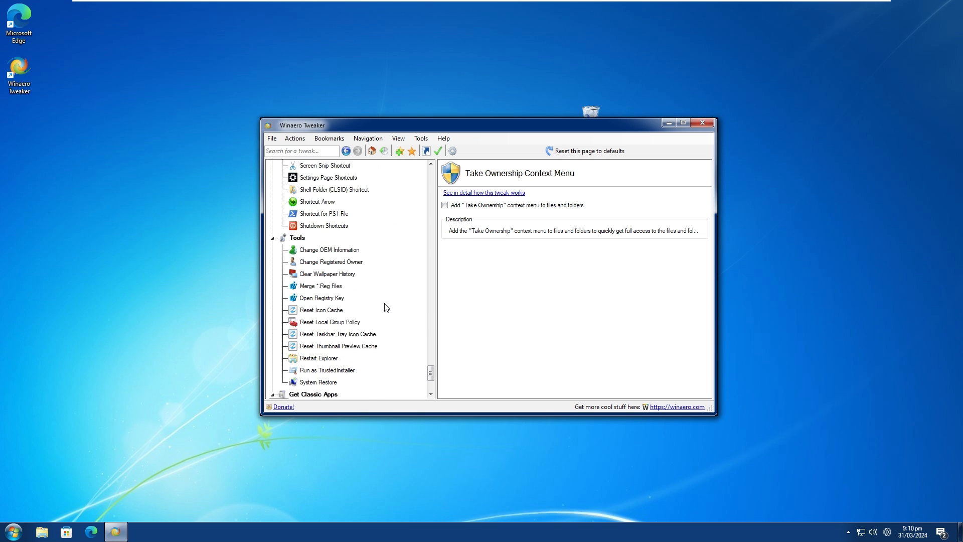
pyautogui.scroll(-3, 353, 384)
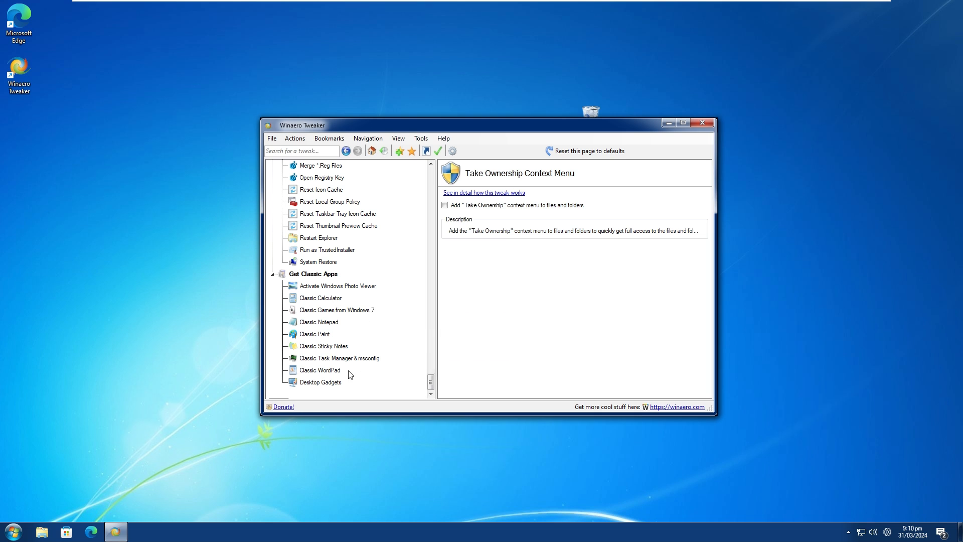
pyautogui.click(341, 358)
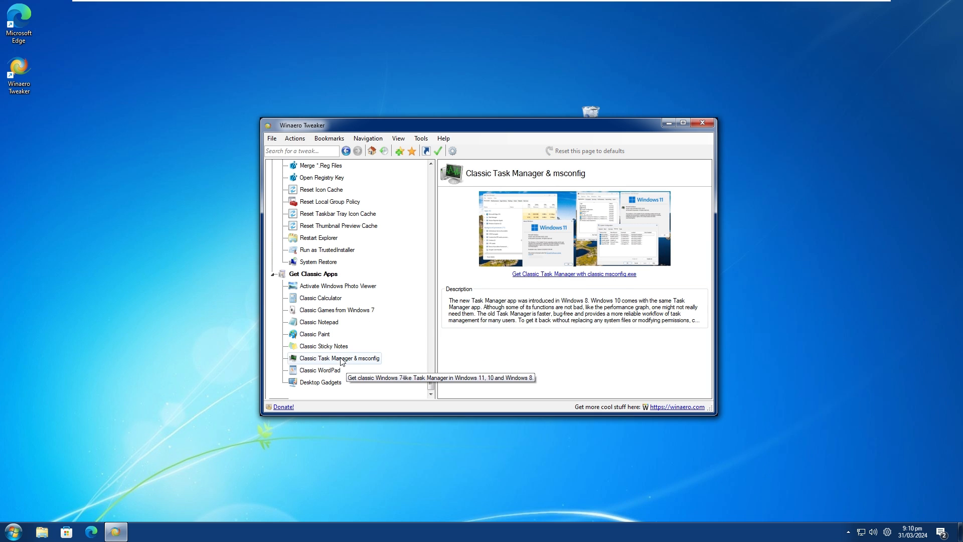
# Open the web page for getting Classic Task Manager with classic msconfig.exe and arrange the browser and Winaero Tweaker windows side by side.
pyautogui.click(585, 275)
pyautogui.moveTo(499, 130); pyautogui.dragTo(310, 109)
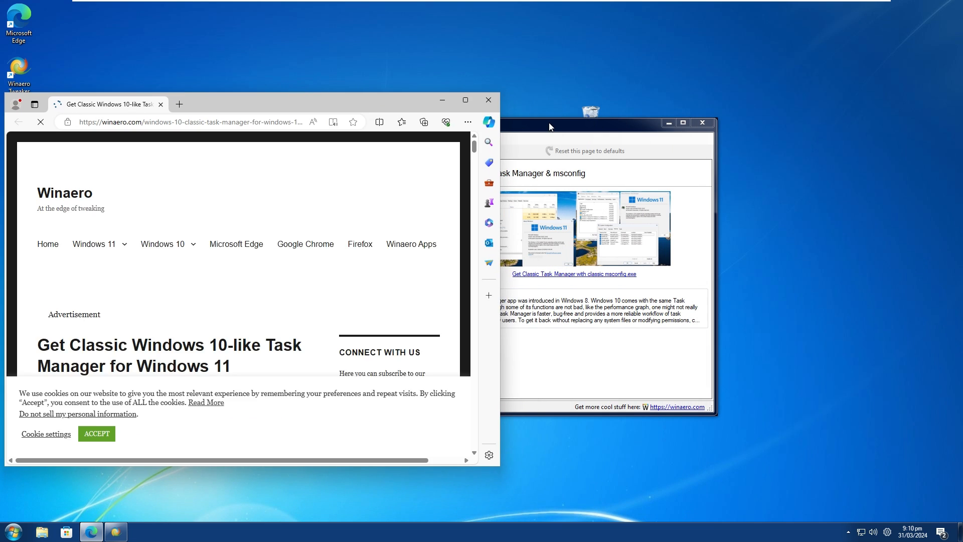
pyautogui.moveTo(548, 122); pyautogui.dragTo(657, 119)
# Follow the article's "following website" link to the page offering the Windows 10 version of Task Manager, dismissing the ad.
pyautogui.click(190, 319)
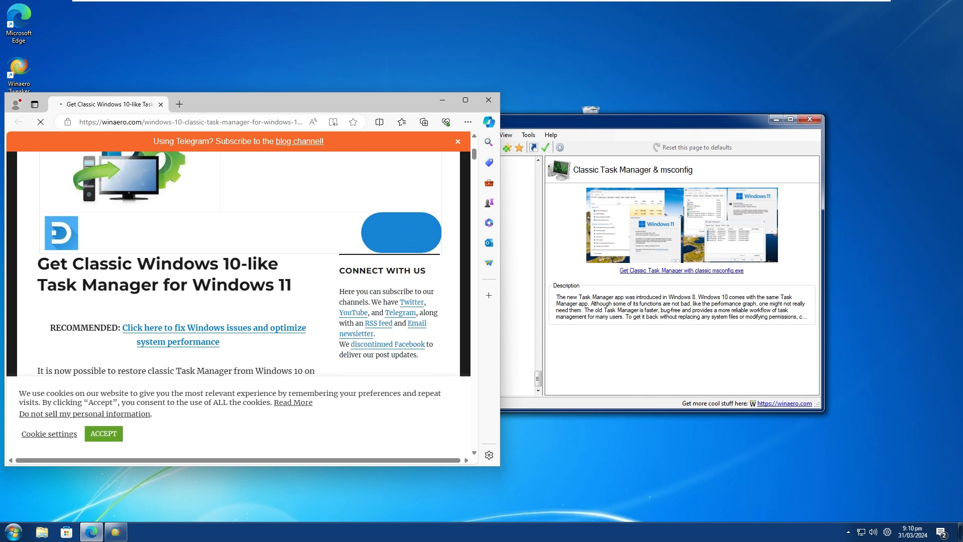
pyautogui.scroll(-5, 200, 301)
pyautogui.scroll(-10, 203, 290)
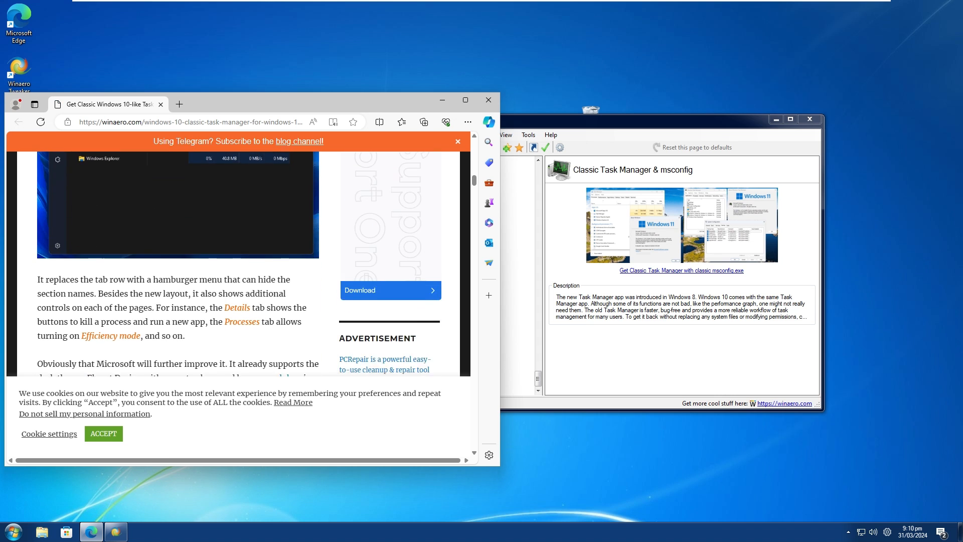
pyautogui.scroll(-10, 209, 283)
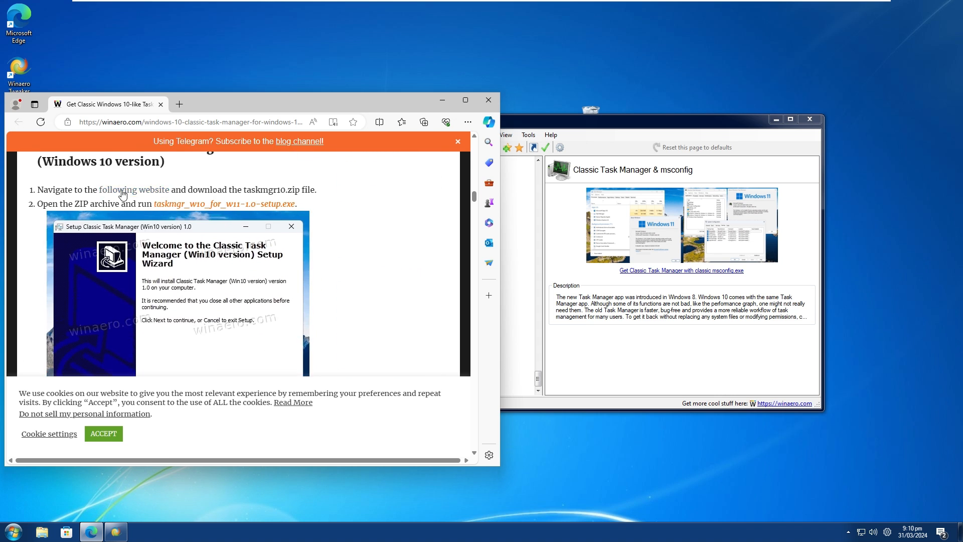
pyautogui.click(123, 194)
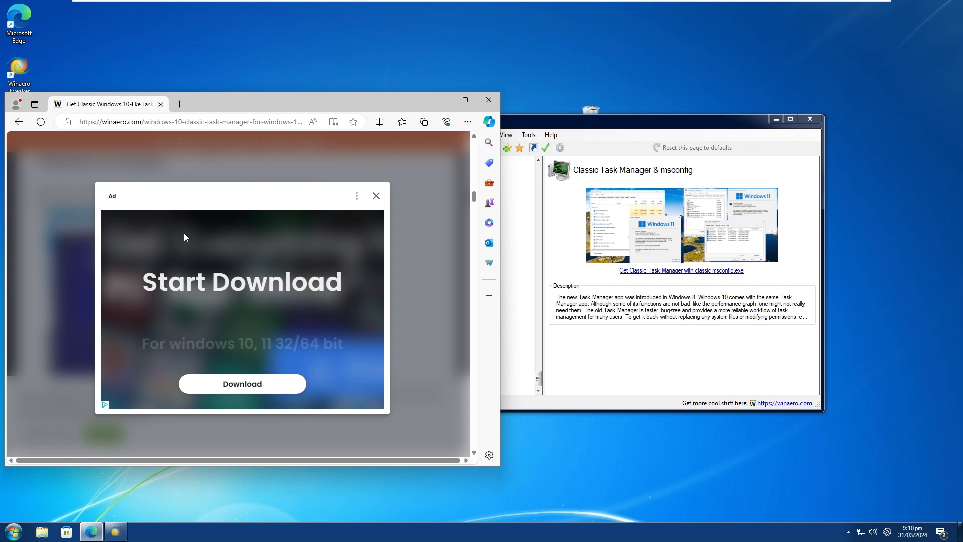
pyautogui.click(376, 197)
# Download Task Manager (Windows 10 version) as taskmgr_w10.zip and put the archive on the desktop.
pyautogui.scroll(-15, 255, 284)
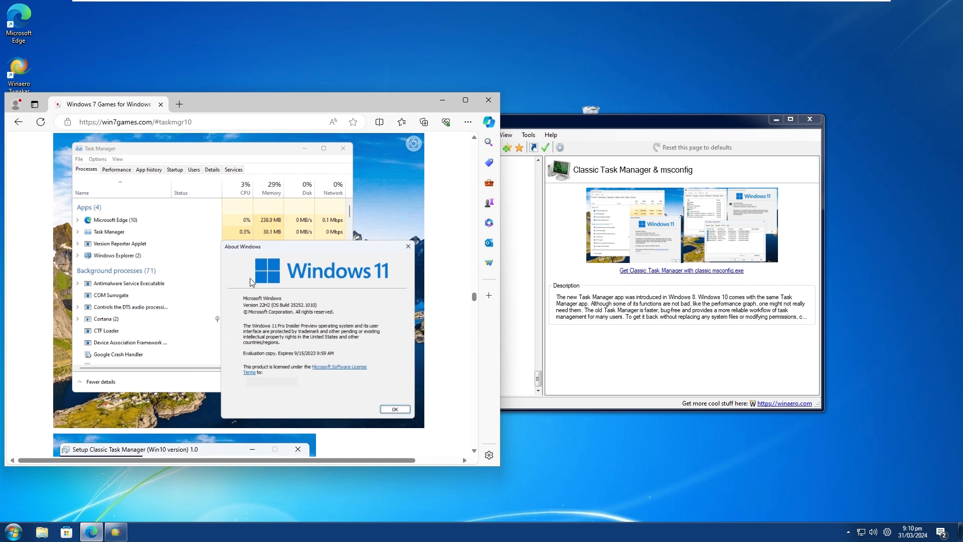
pyautogui.scroll(3, 216, 208)
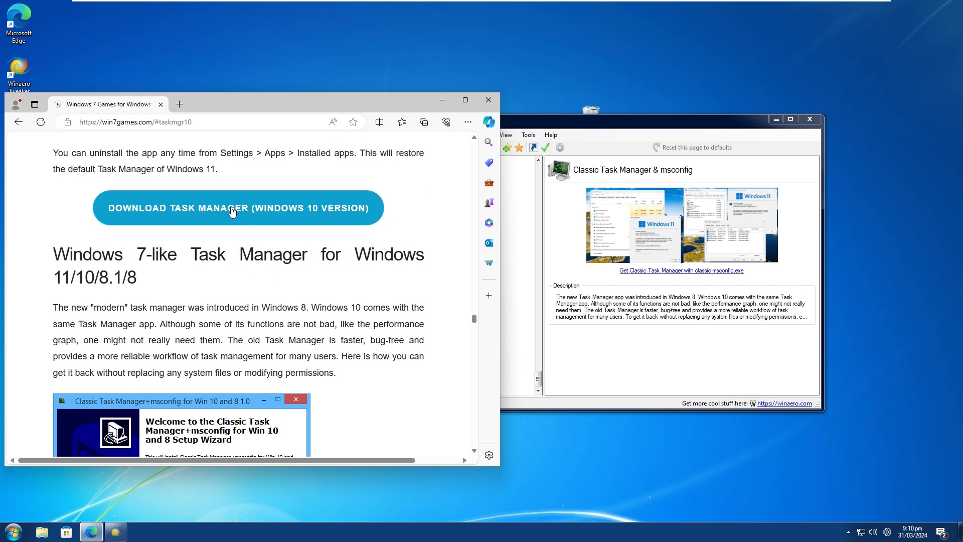
pyautogui.click(232, 208)
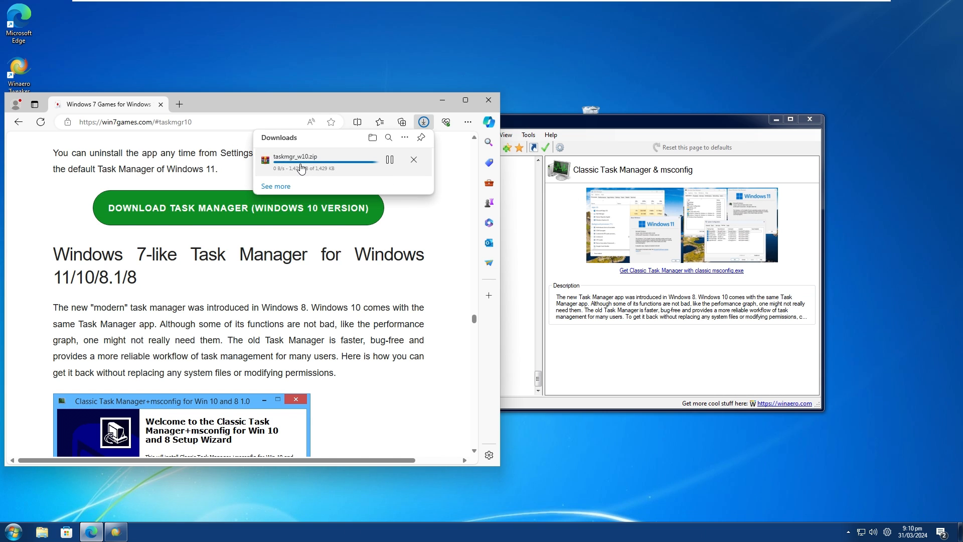
pyautogui.moveTo(304, 166); pyautogui.dragTo(287, 28)
# Open the taskmgr_w10 archive from the desktop and launch the setup application inside it.
pyautogui.doubleClick(286, 18)
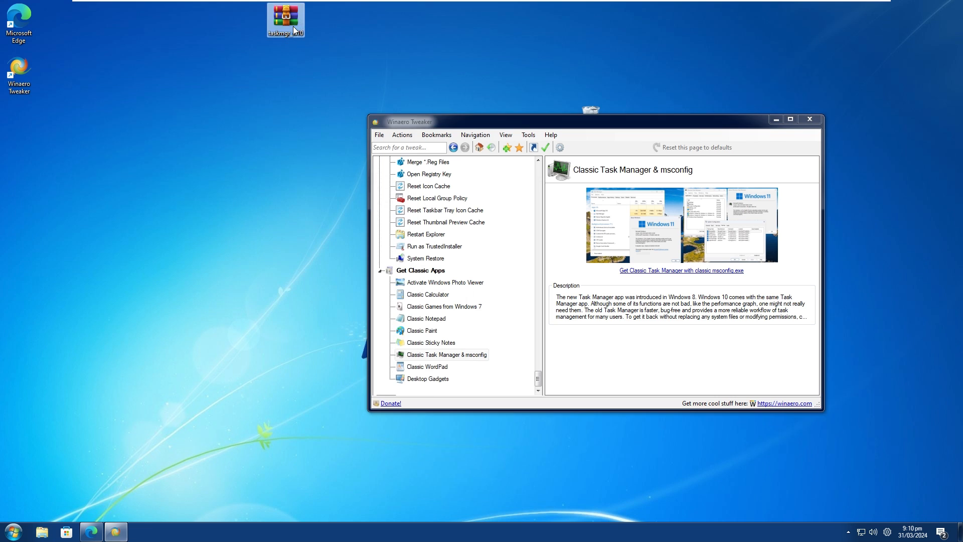
pyautogui.doubleClick(253, 163)
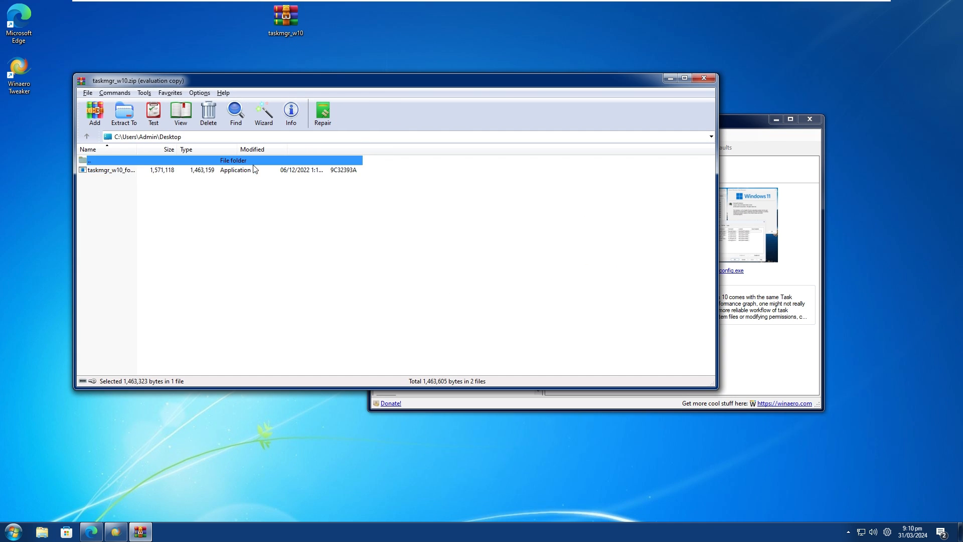
pyautogui.doubleClick(249, 172)
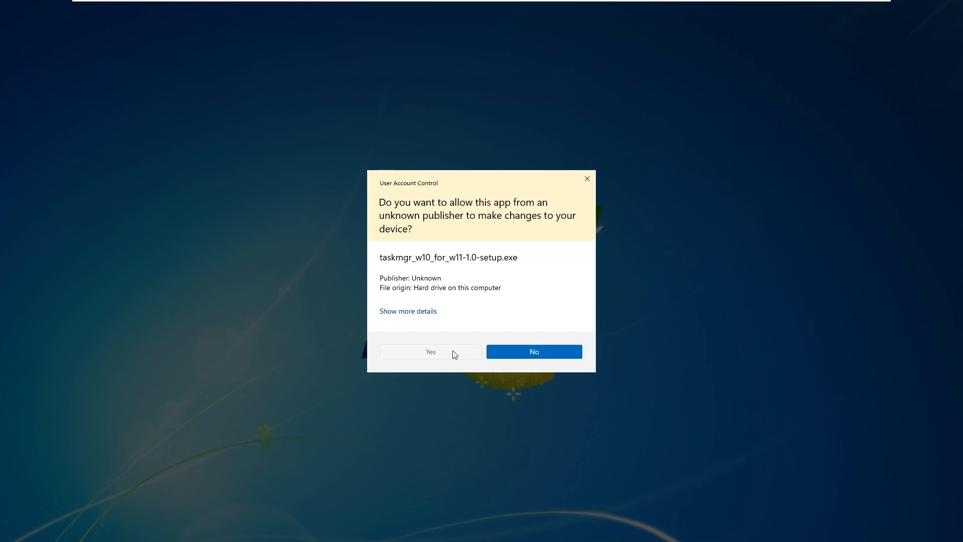
pyautogui.click(453, 351)
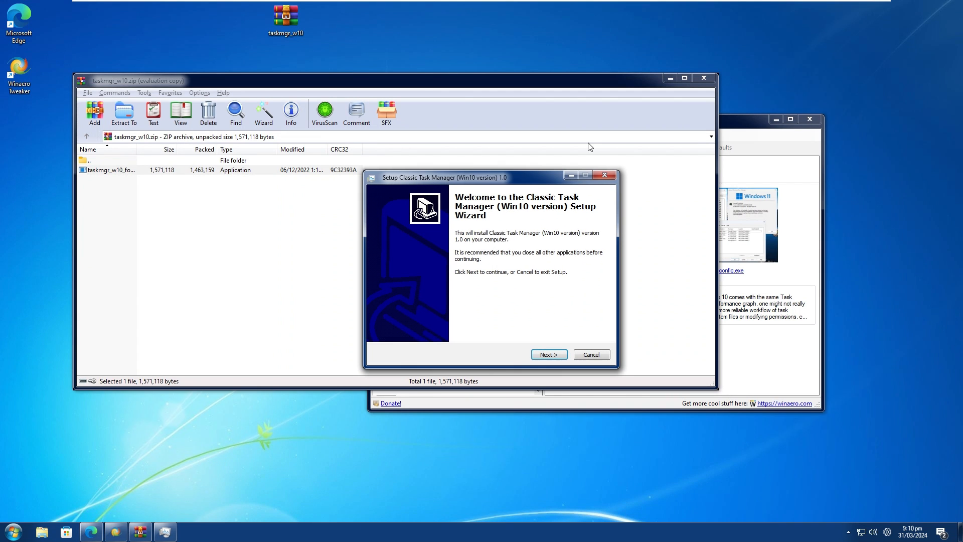
# Install Classic Task Manager (Win10 version) in C:\Program Files with a desktop icon for all users and finish the setup wizard.
pyautogui.click(549, 355)
pyautogui.click(550, 354)
pyautogui.click(550, 355)
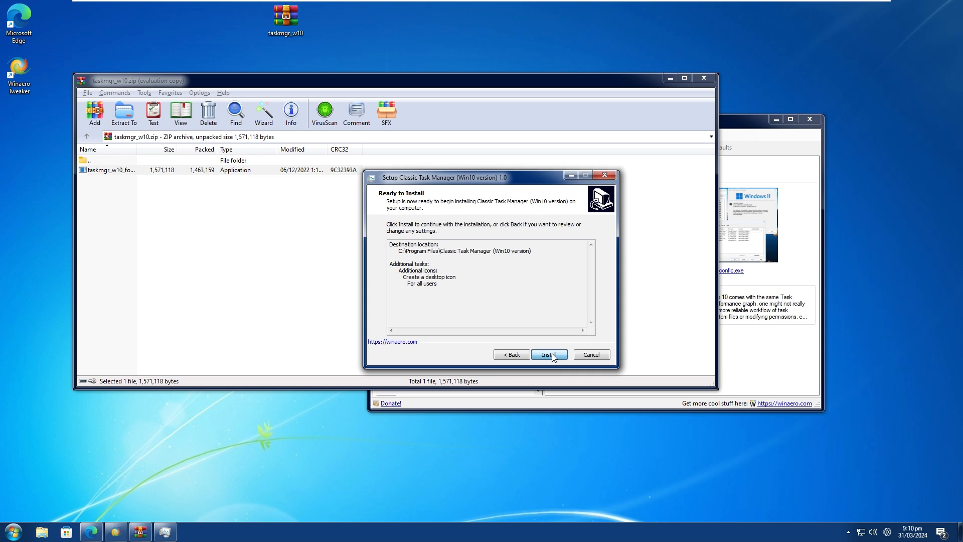
pyautogui.click(550, 355)
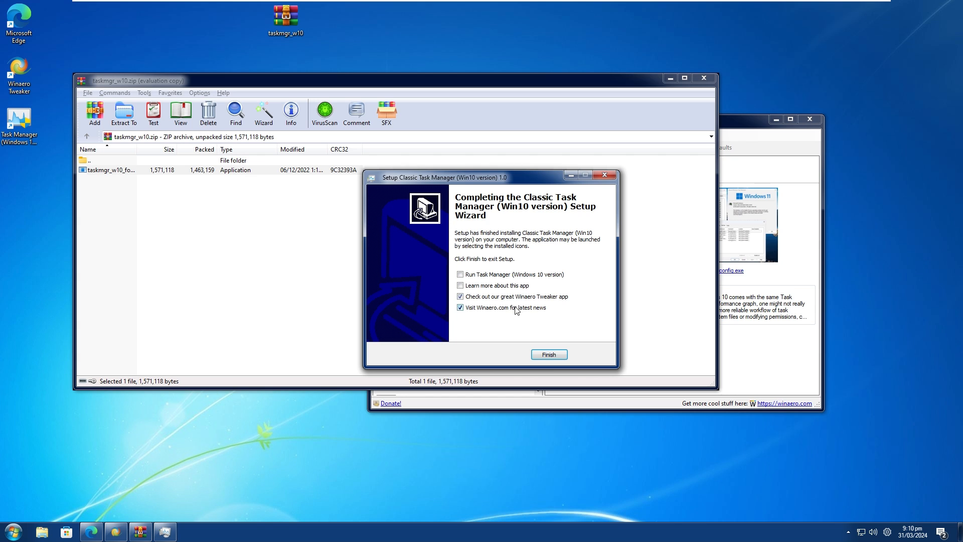
pyautogui.click(546, 354)
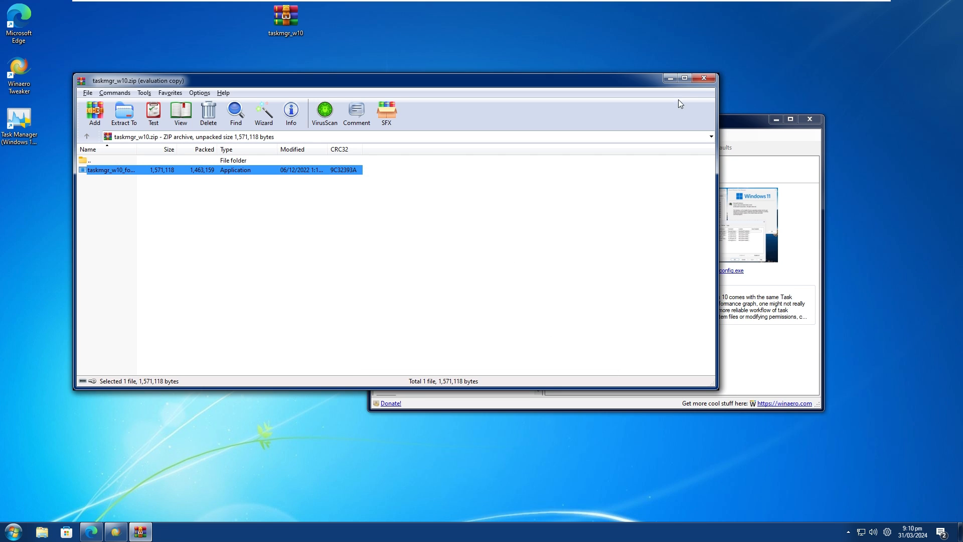
# Delete the Task Manager (Windows 10 version) shortcut from the desktop and close the archive window.
pyautogui.rightClick(22, 129)
pyautogui.click(48, 349)
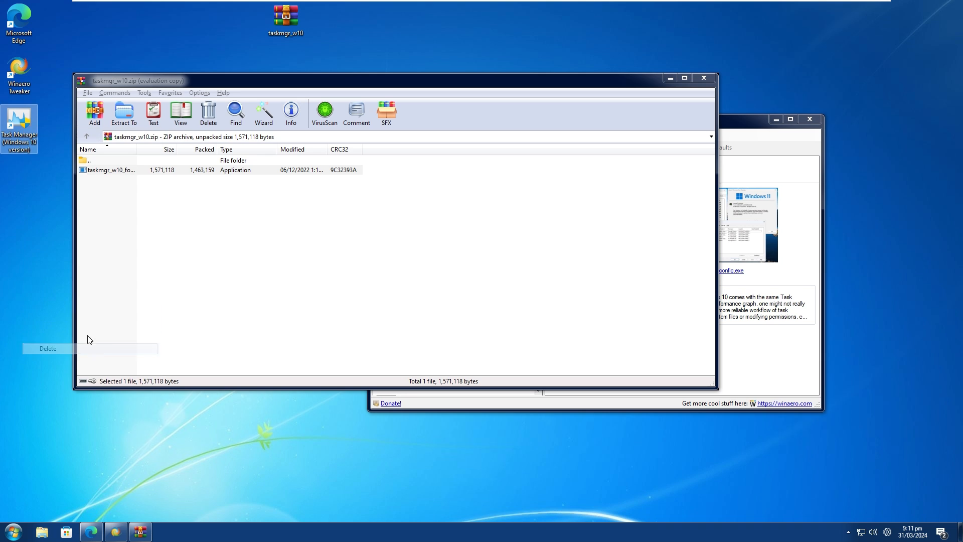
pyautogui.click(704, 80)
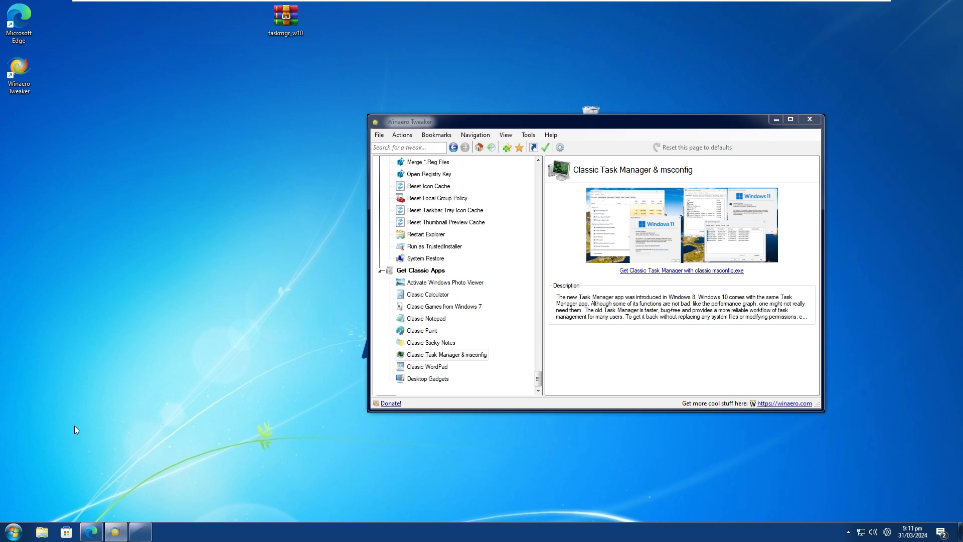
# Launch taskmgr.exe through the Run dialog to check the newly installed Task Manager.
pyautogui.press('super+r')
pyautogui.write('task')
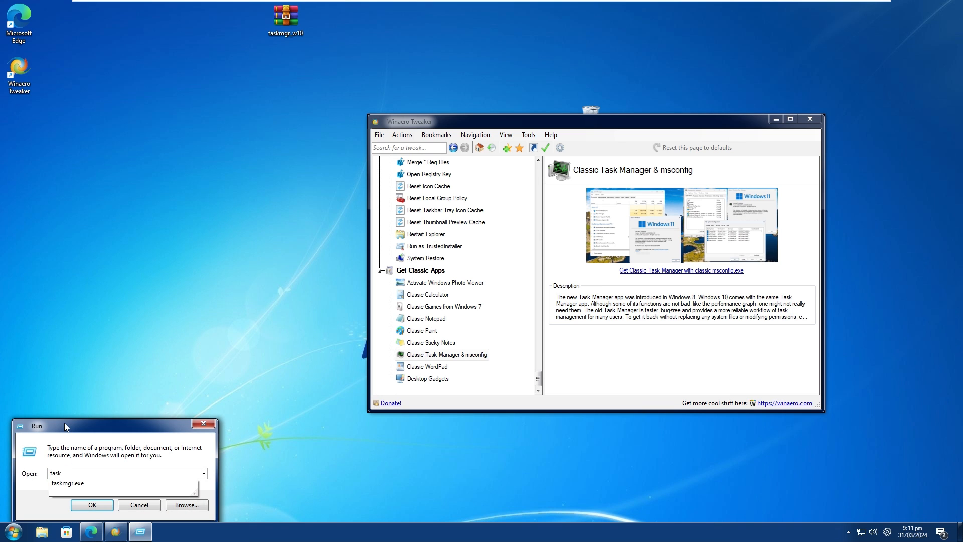
pyautogui.click(73, 483)
pyautogui.click(91, 504)
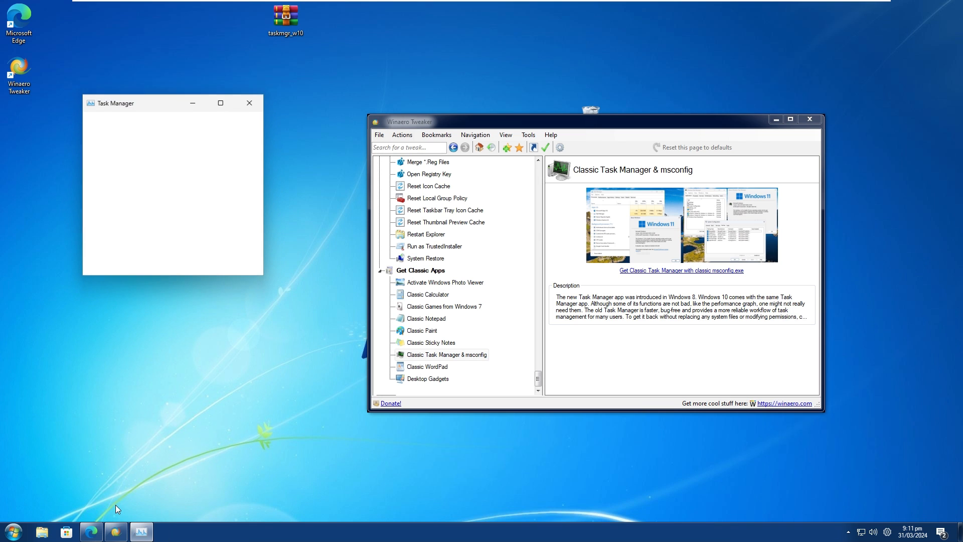
pyautogui.click(111, 265)
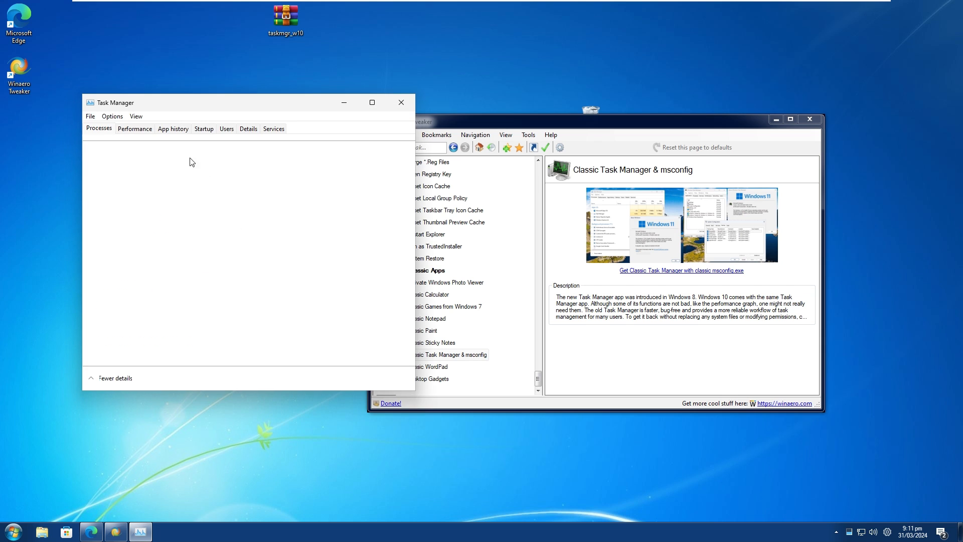
# Look through Task Manager's Performance, App history, Users, Details, Services and Processes pages and close it.
pyautogui.click(145, 129)
pyautogui.click(173, 129)
pyautogui.click(228, 129)
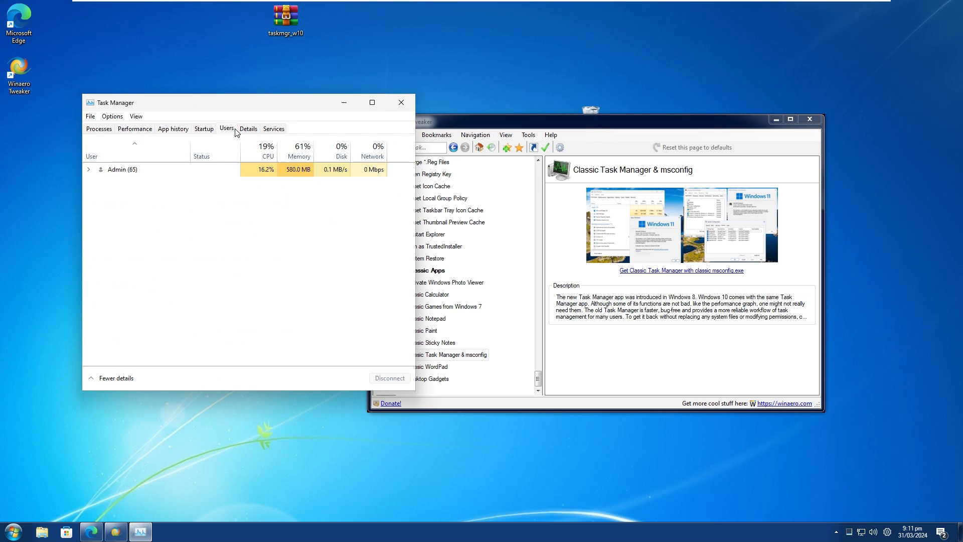
pyautogui.click(248, 129)
pyautogui.click(274, 129)
pyautogui.click(135, 129)
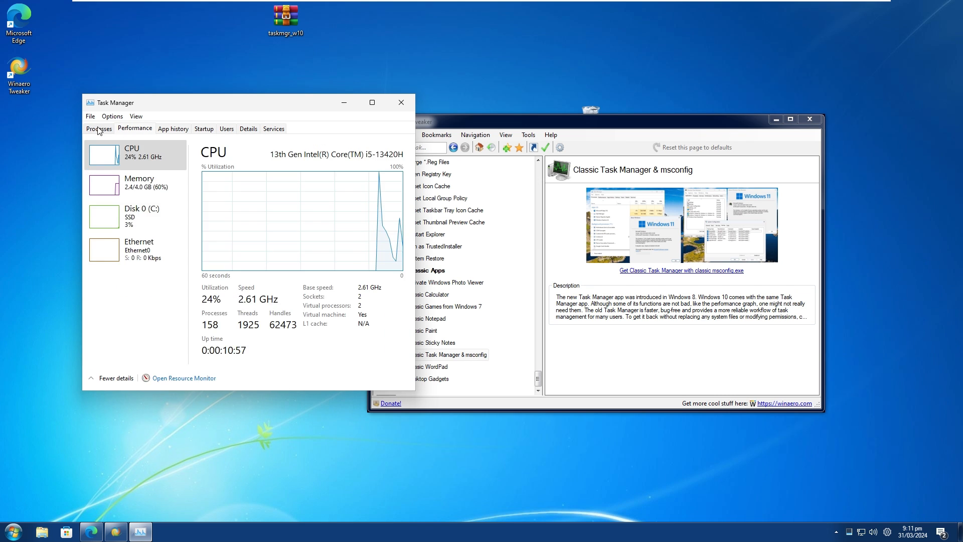
pyautogui.click(98, 129)
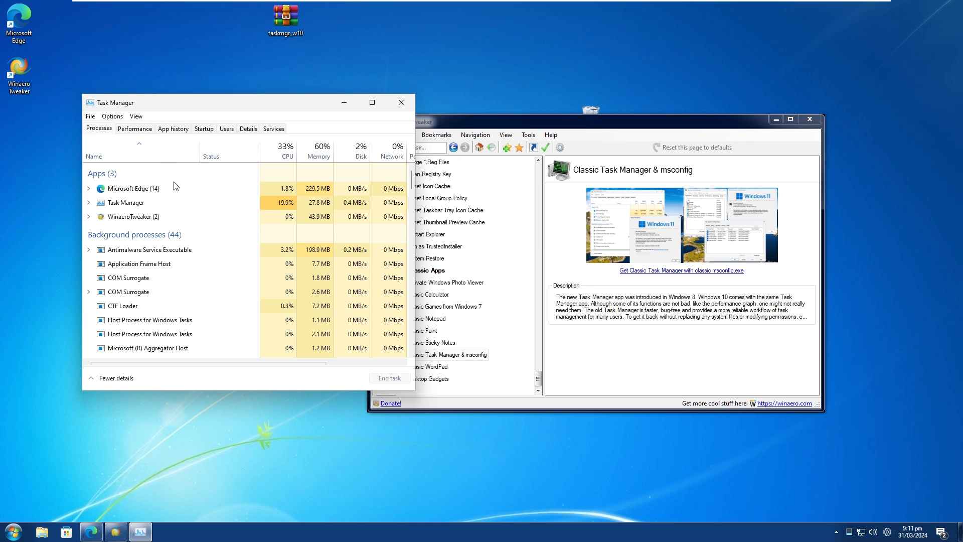
pyautogui.click(401, 103)
# Open Task Manager from the taskbar to check its version, and close it together with the Taskbar settings window.
pyautogui.rightClick(292, 531)
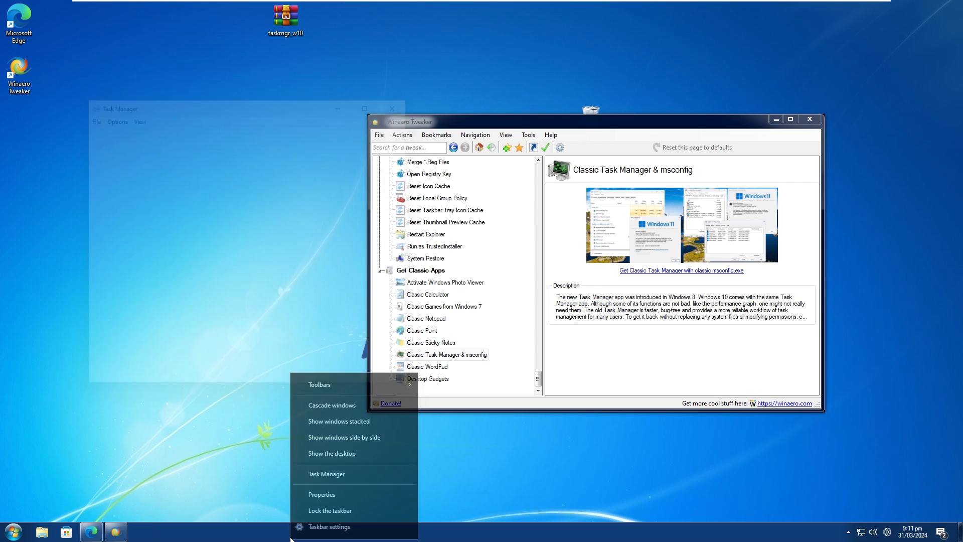
pyautogui.click(313, 526)
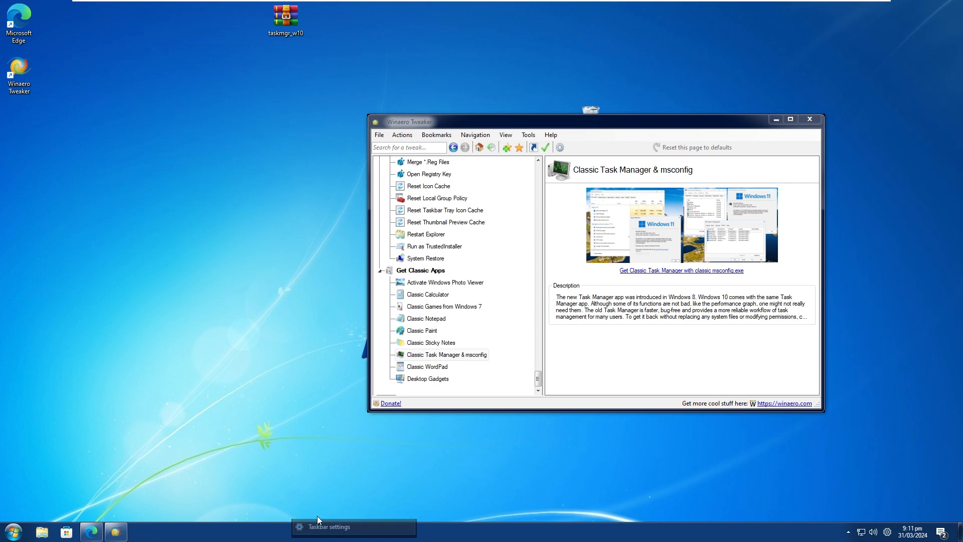
pyautogui.rightClick(316, 531)
pyautogui.click(346, 470)
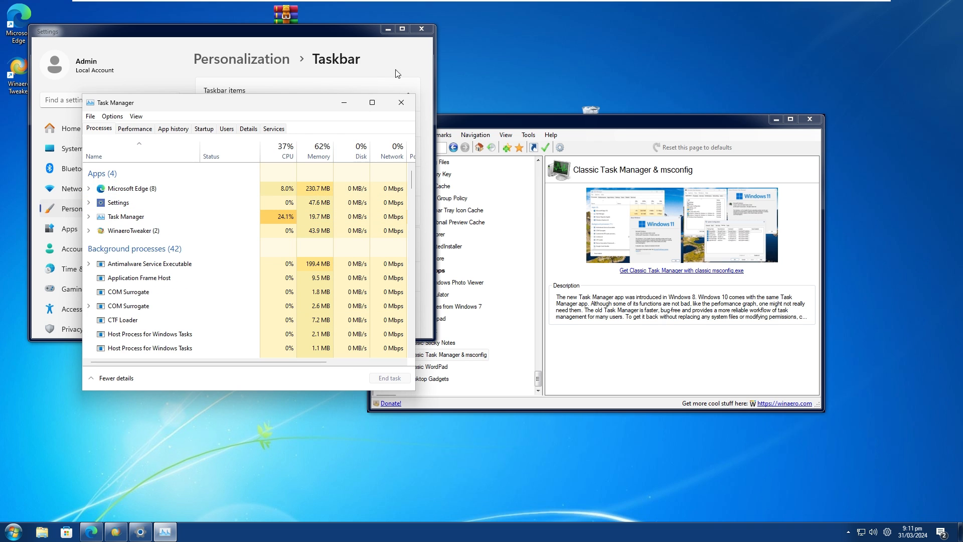
pyautogui.click(421, 29)
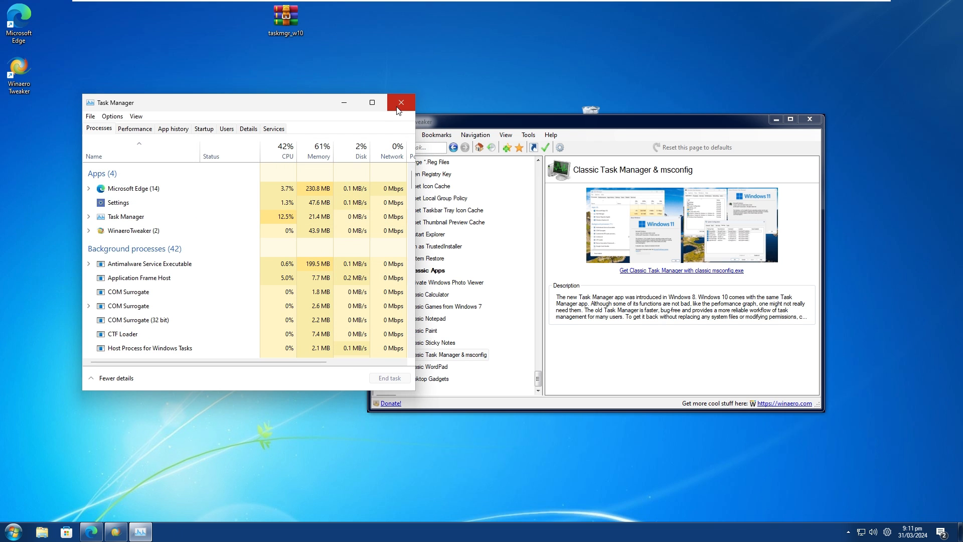
pyautogui.click(399, 107)
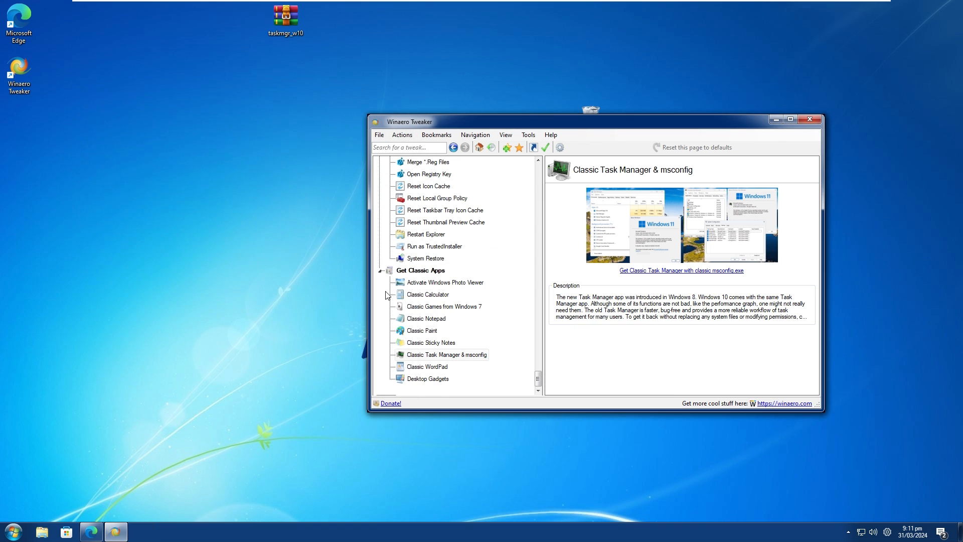
# Show the Desktop Gadgets page under Get Classic Apps, open its Get Desktop Gadgets web page and move Winaero Tweaker aside.
pyautogui.click(446, 381)
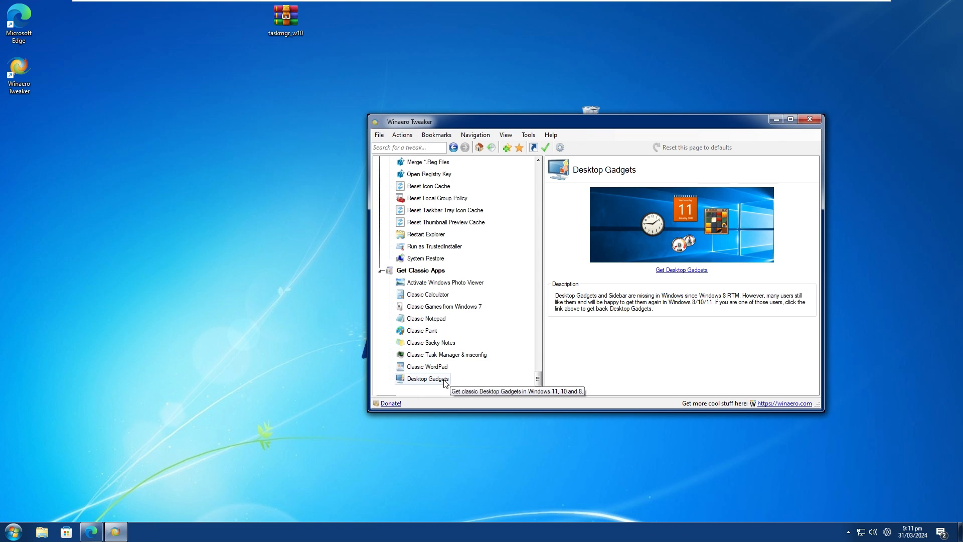
pyautogui.click(679, 271)
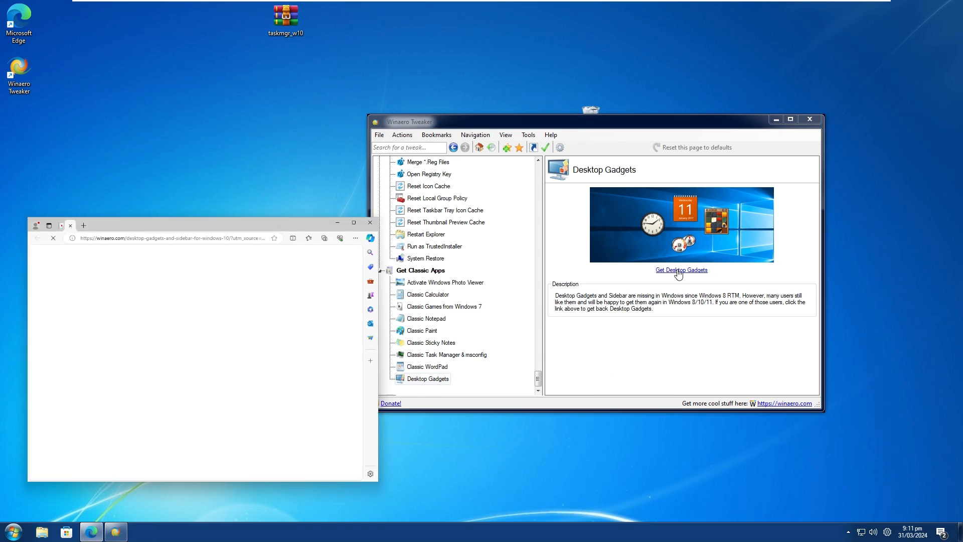
pyautogui.moveTo(567, 129); pyautogui.dragTo(640, 125)
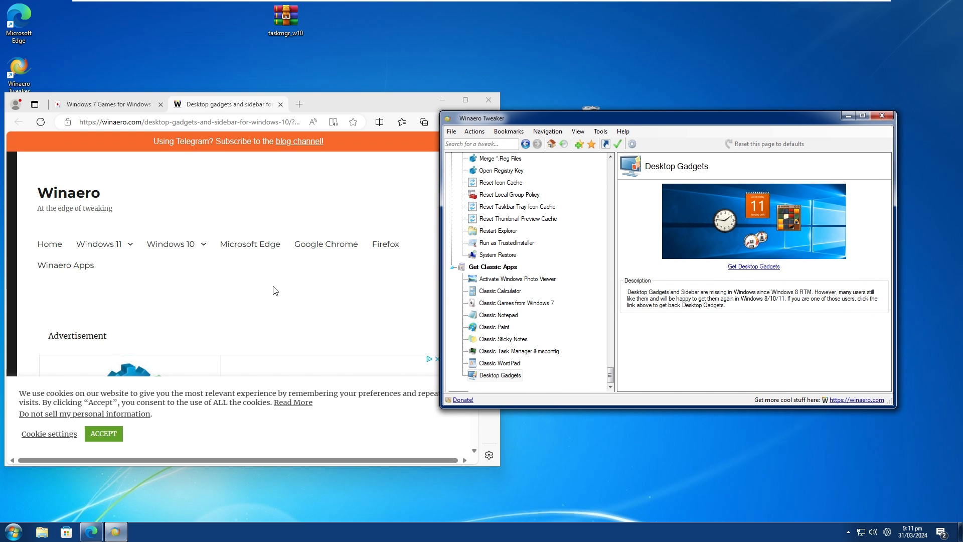
# Follow the Download the Sidebar link in the Winaero article on desktop gadgets for Windows 10.
pyautogui.scroll(-7, 271, 286)
pyautogui.click(240, 259)
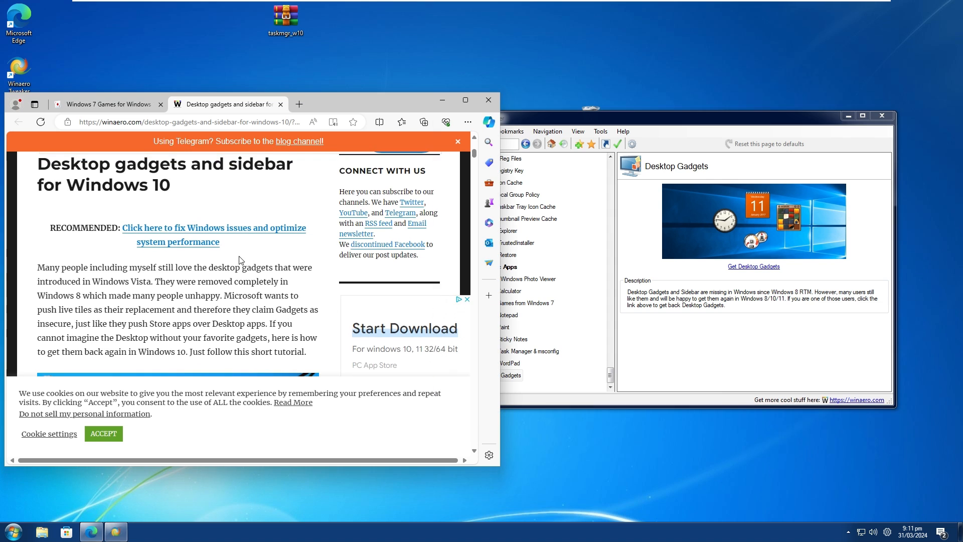
pyautogui.scroll(-10, 240, 260)
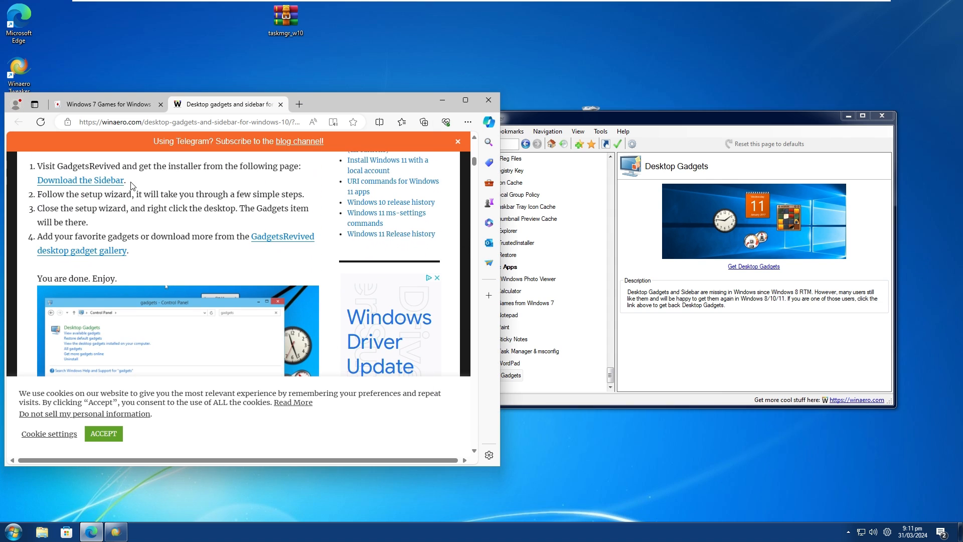
pyautogui.click(64, 186)
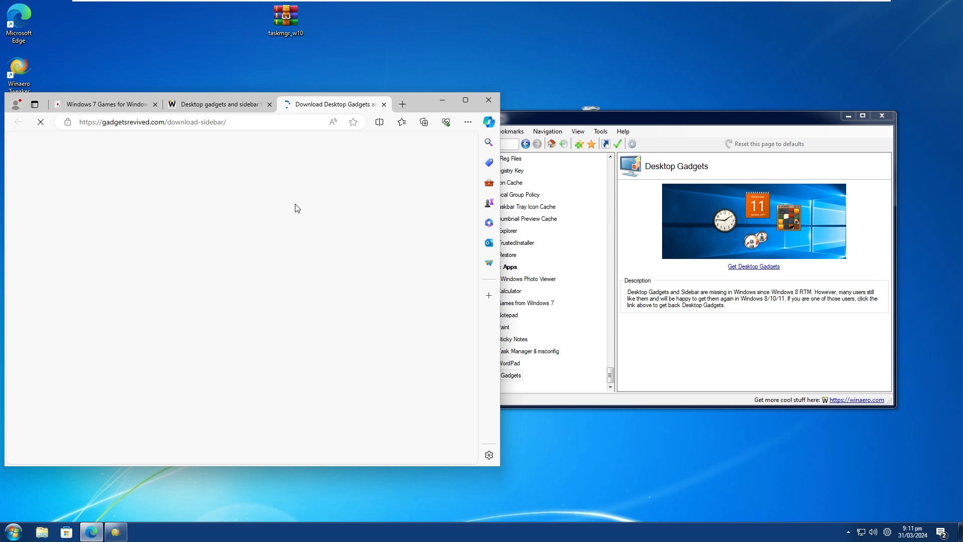
# Download DesktopGadgetsInstaller.zip from the GadgetsRevived page through its link for Windows 11, 10 and 8.1.
pyautogui.scroll(-10, 271, 243)
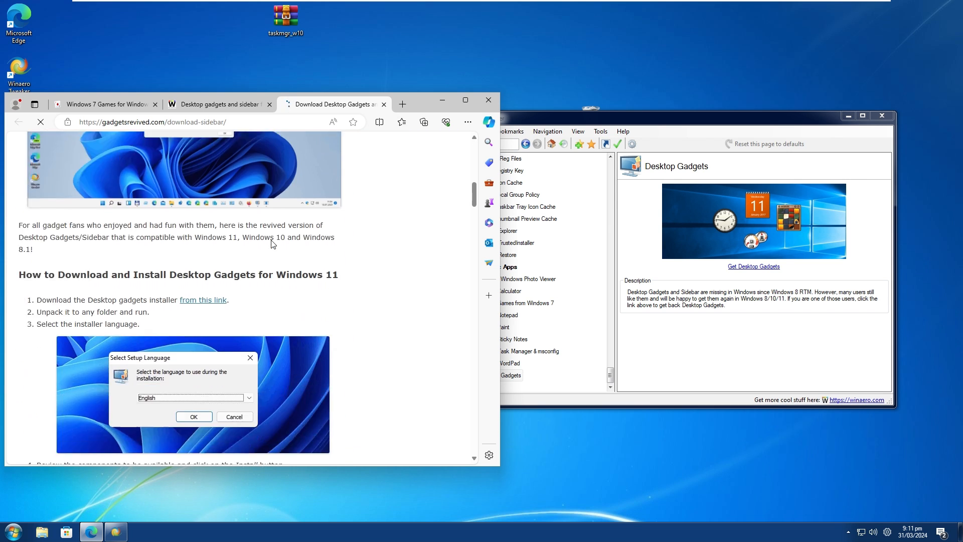
pyautogui.scroll(-15, 273, 245)
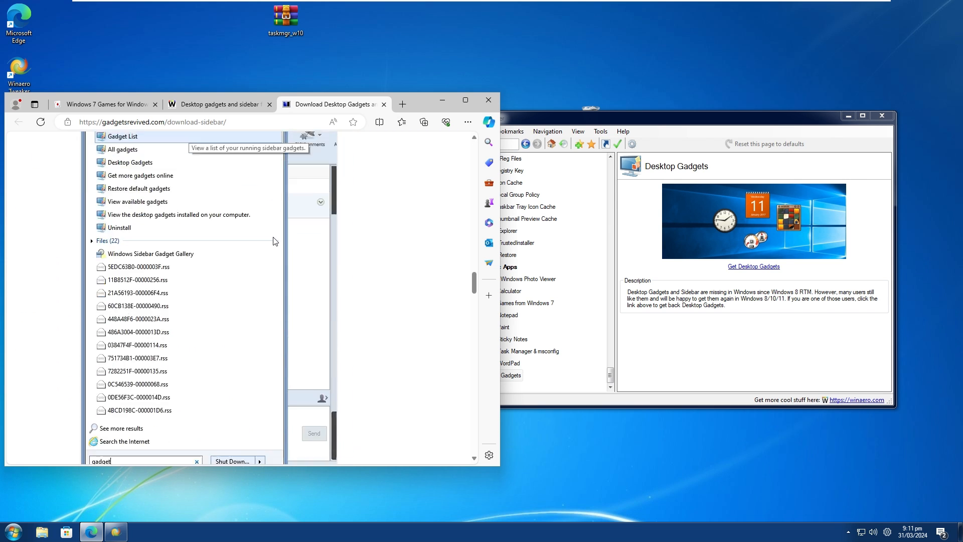
pyautogui.scroll(-15, 274, 240)
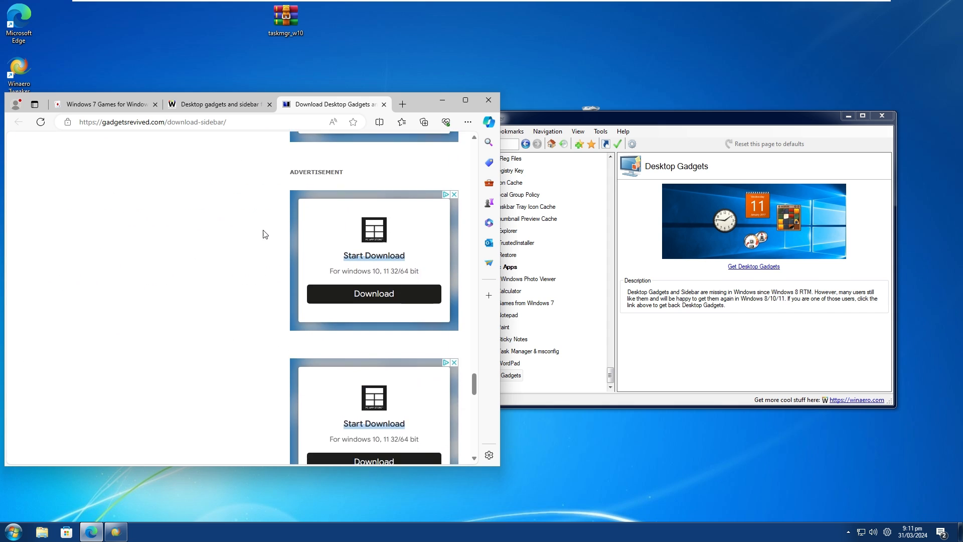
pyautogui.scroll(6, 263, 234)
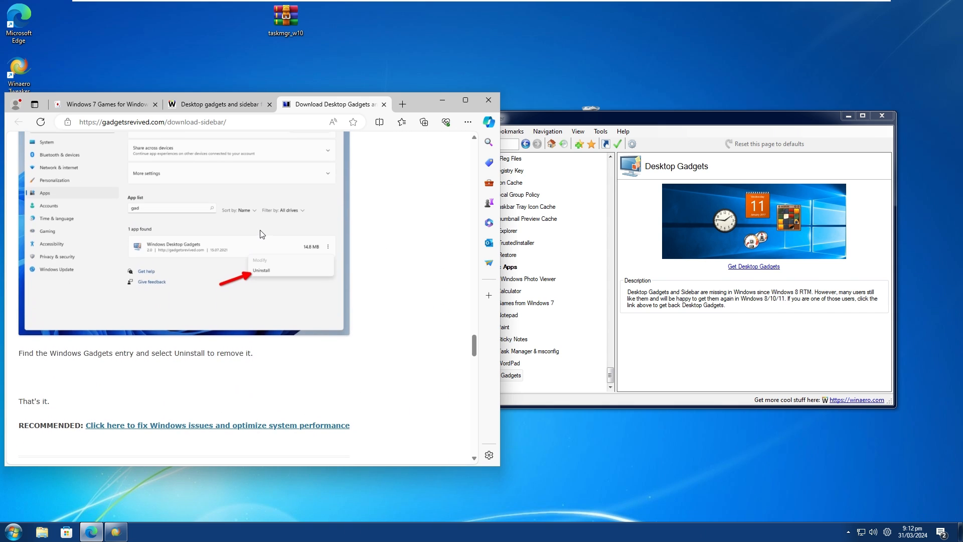
pyautogui.scroll(10, 260, 235)
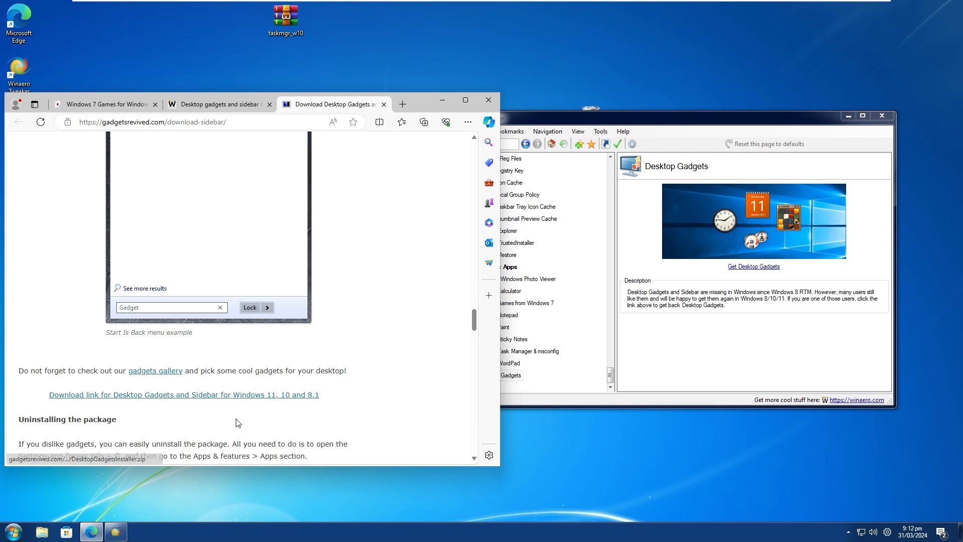
pyautogui.click(221, 397)
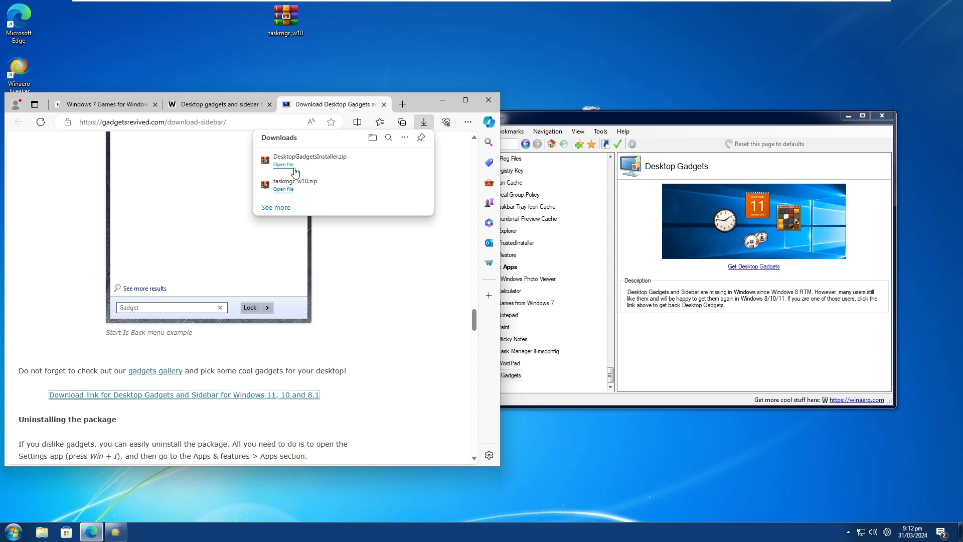
# Run the installer inside DesktopGadgetsInstaller.zip in English and install Windows Desktop Gadgets with the preselected components.
pyautogui.click(284, 165)
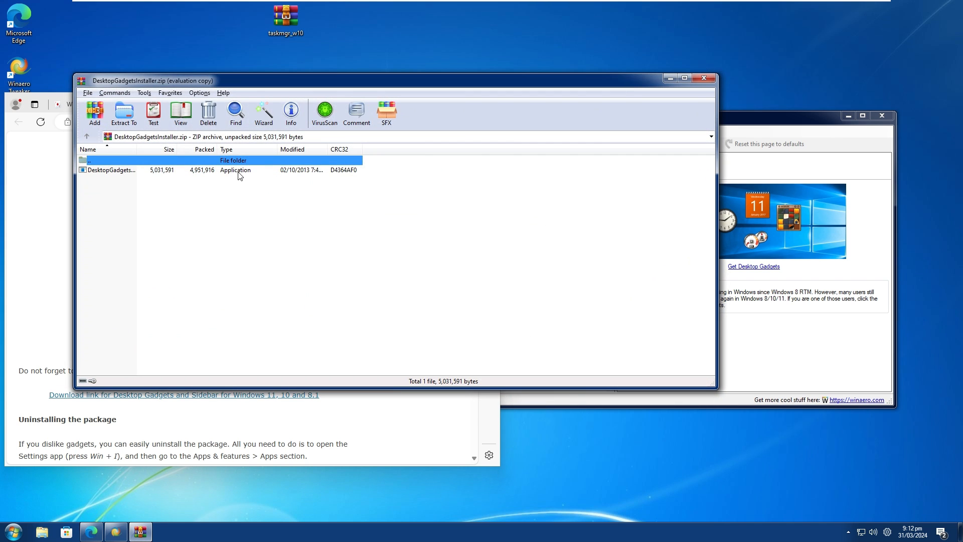
pyautogui.click(240, 171)
pyautogui.press('Return')
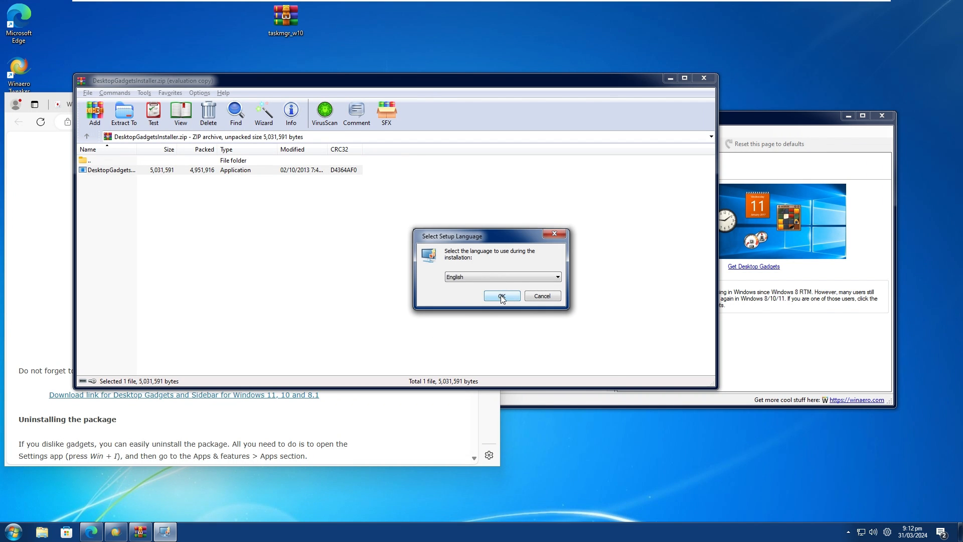
pyautogui.click(501, 296)
pyautogui.click(550, 355)
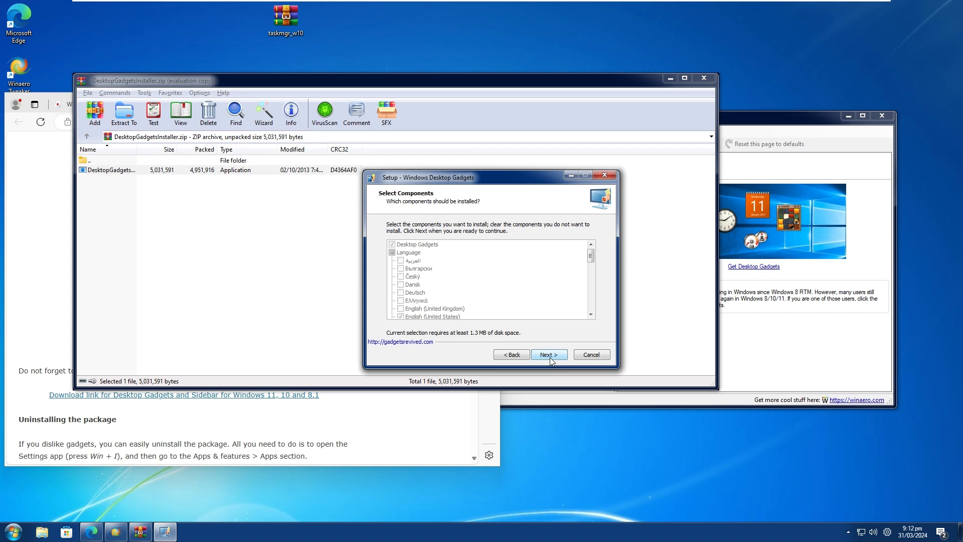
pyautogui.click(550, 355)
pyautogui.click(550, 355)
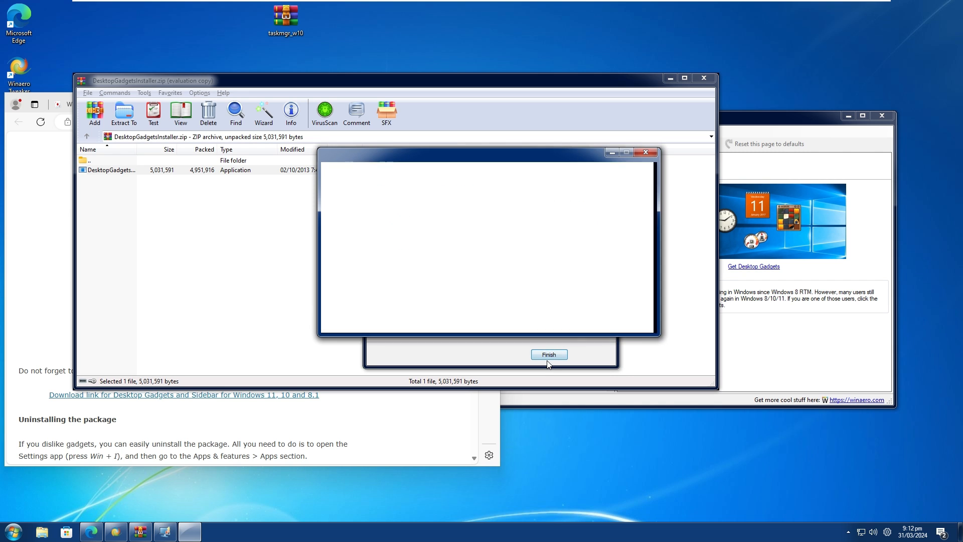
pyautogui.click(549, 355)
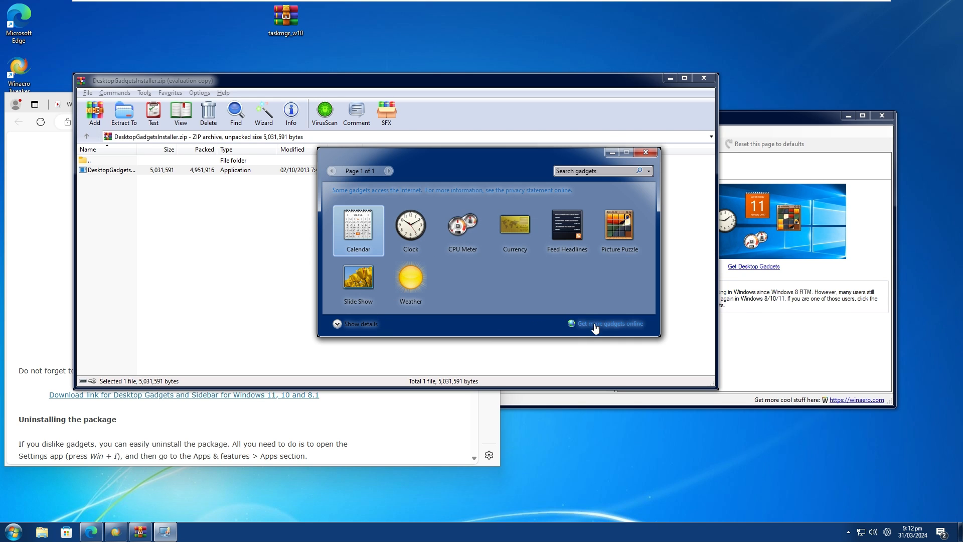
# Add the CPU Meter and Calendar gadgets to the desktop from the gadget gallery.
pyautogui.doubleClick(480, 237)
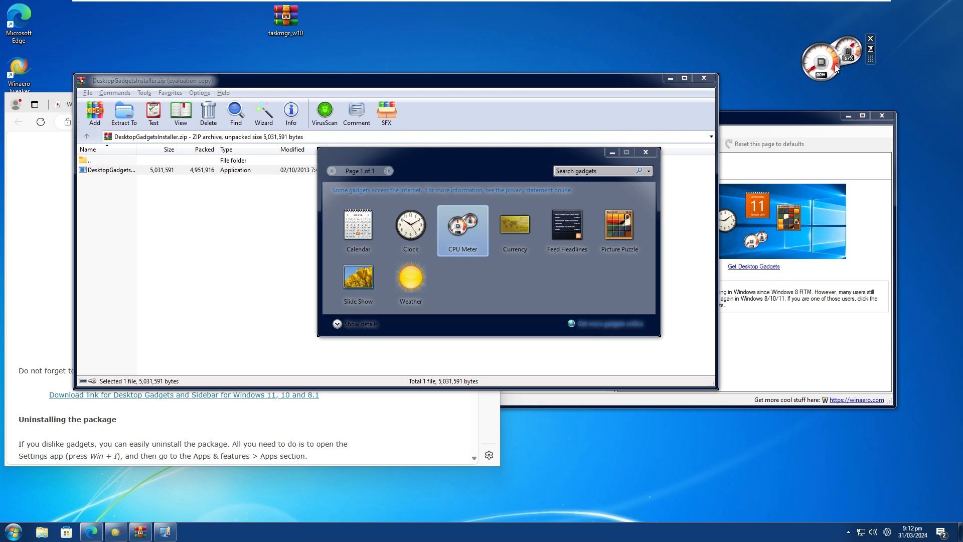
pyautogui.doubleClick(359, 228)
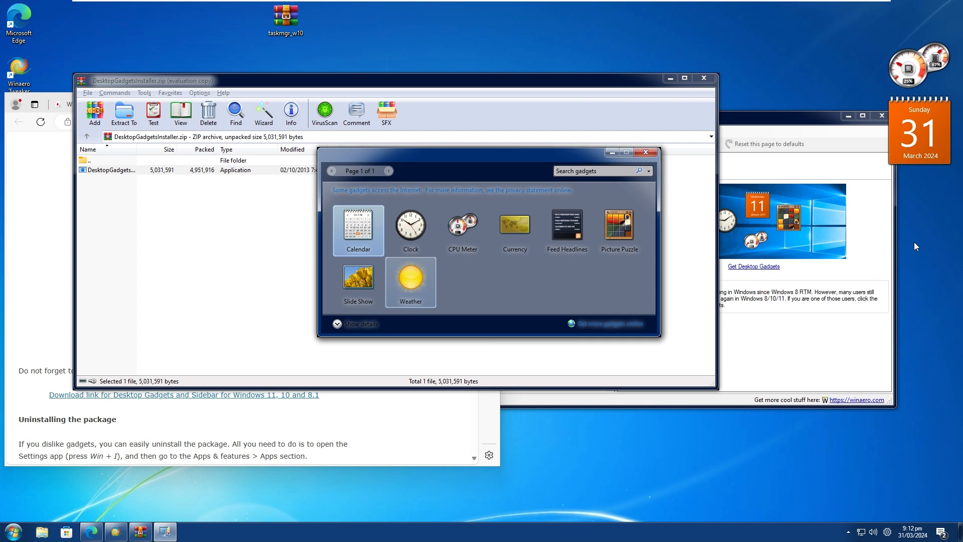
# Try the Weather gadget on the desktop below the Calendar and remove it.
pyautogui.moveTo(422, 288); pyautogui.dragTo(943, 246)
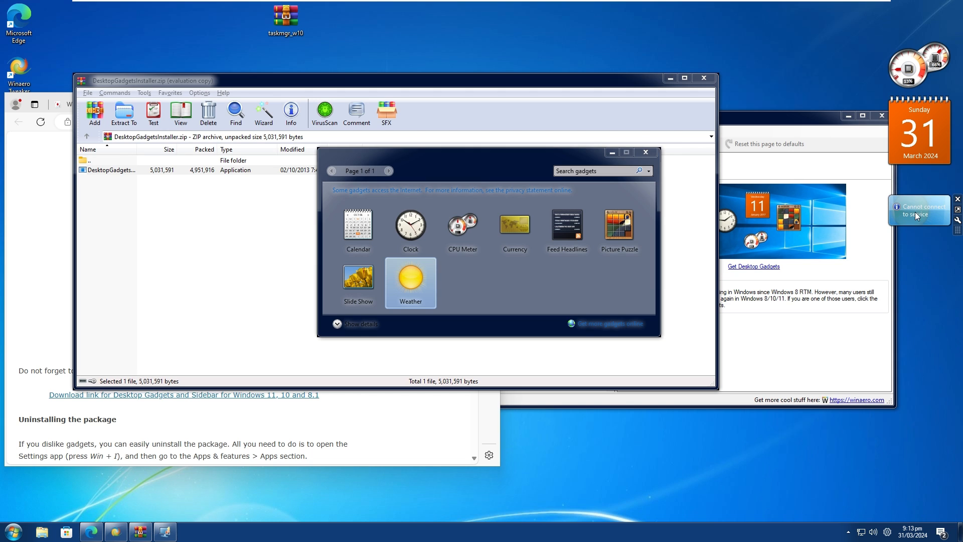
pyautogui.moveTo(915, 212); pyautogui.dragTo(894, 215)
pyautogui.click(936, 202)
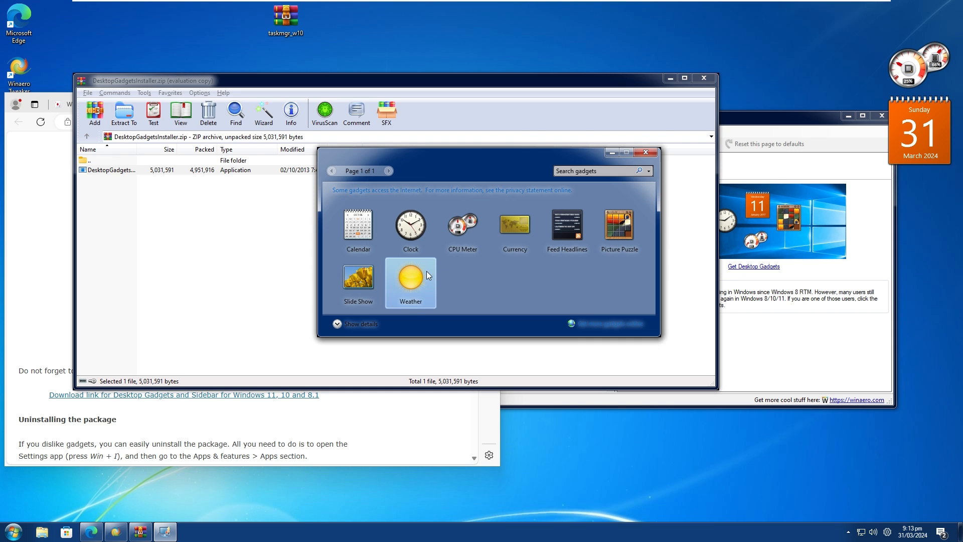
# Place the Clock gadget below the Calendar, and try the Feed Headlines gadget under it before removing that one.
pyautogui.moveTo(410, 226); pyautogui.dragTo(932, 218)
pyautogui.moveTo(582, 236); pyautogui.dragTo(918, 288)
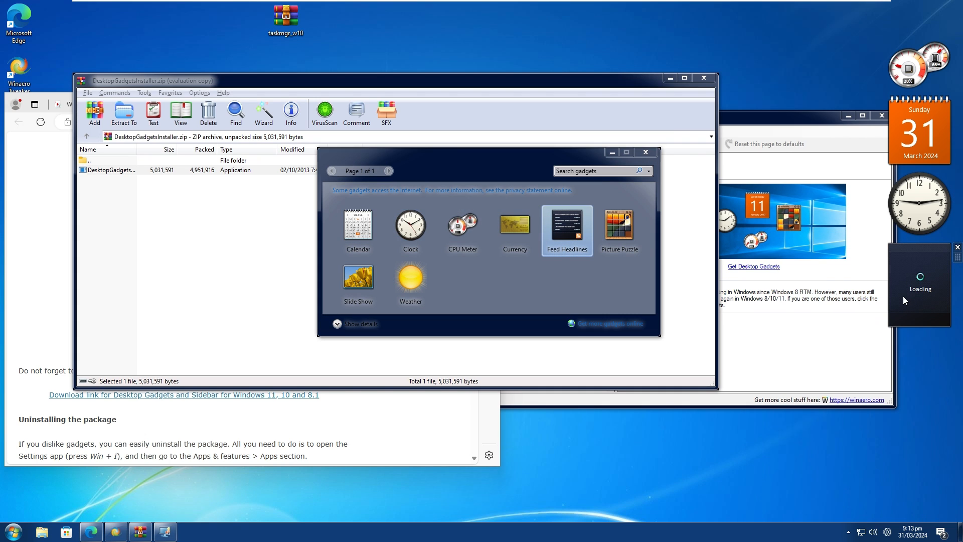
pyautogui.click(914, 293)
pyautogui.click(958, 248)
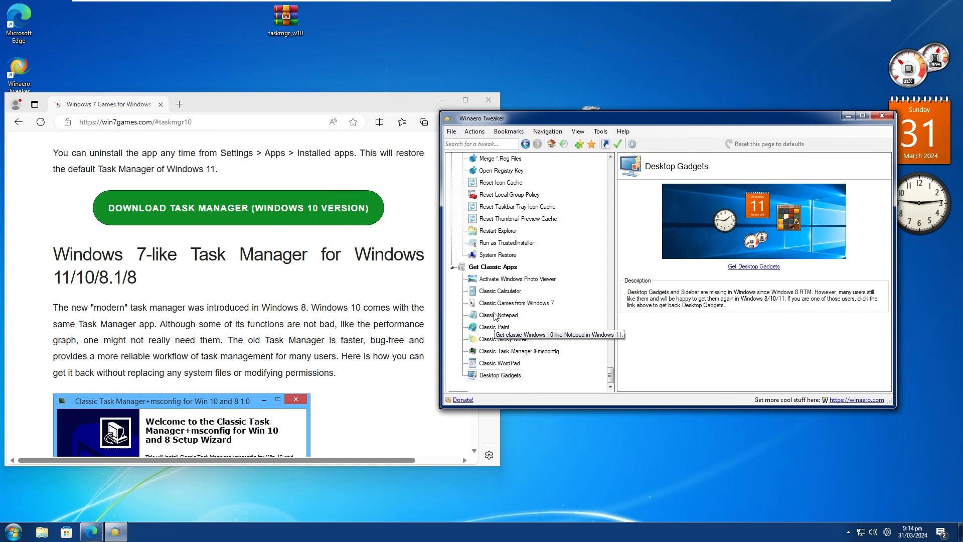
# Show the Classic Notepad page in Winaero Tweaker and launch the current Notepad by searching for "note".
pyautogui.click(498, 314)
pyautogui.click(20, 537)
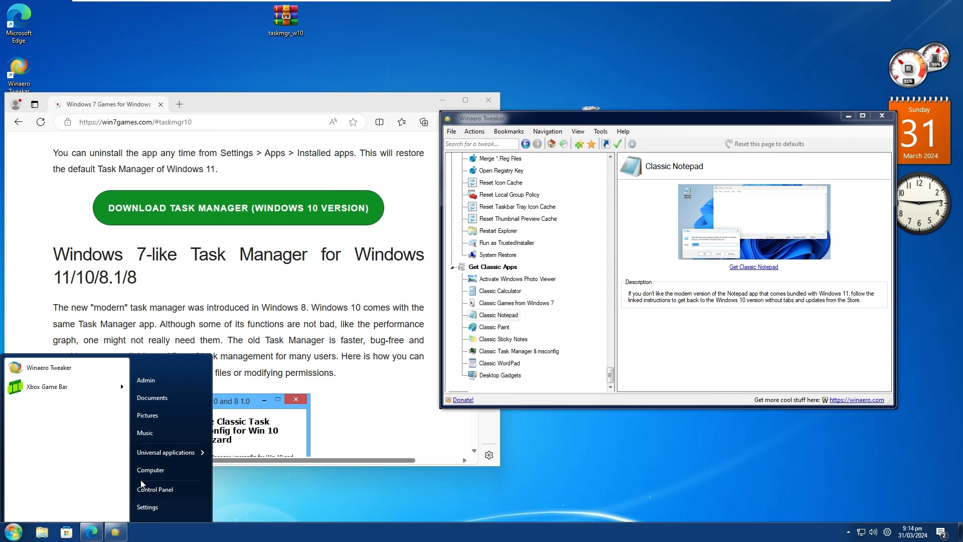
pyautogui.write('note')
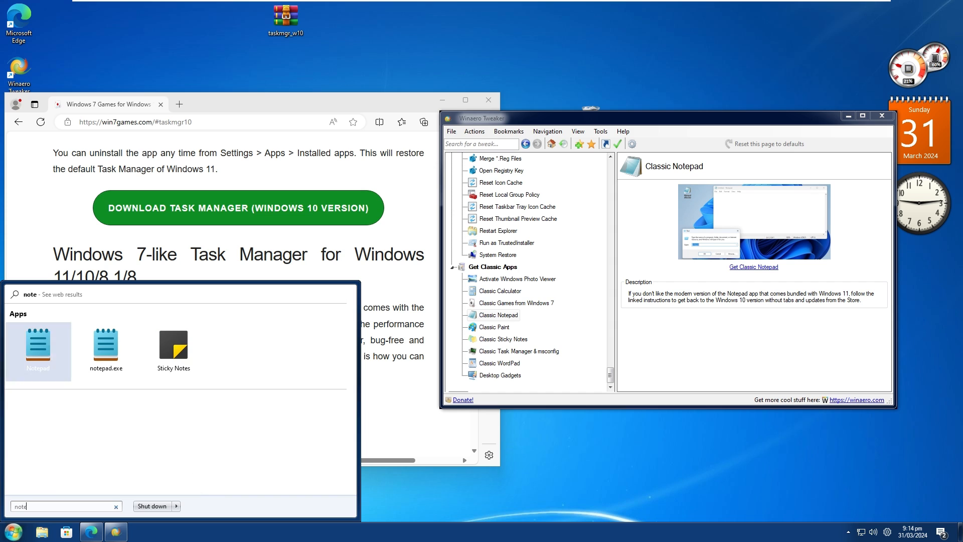
pyautogui.press('Return')
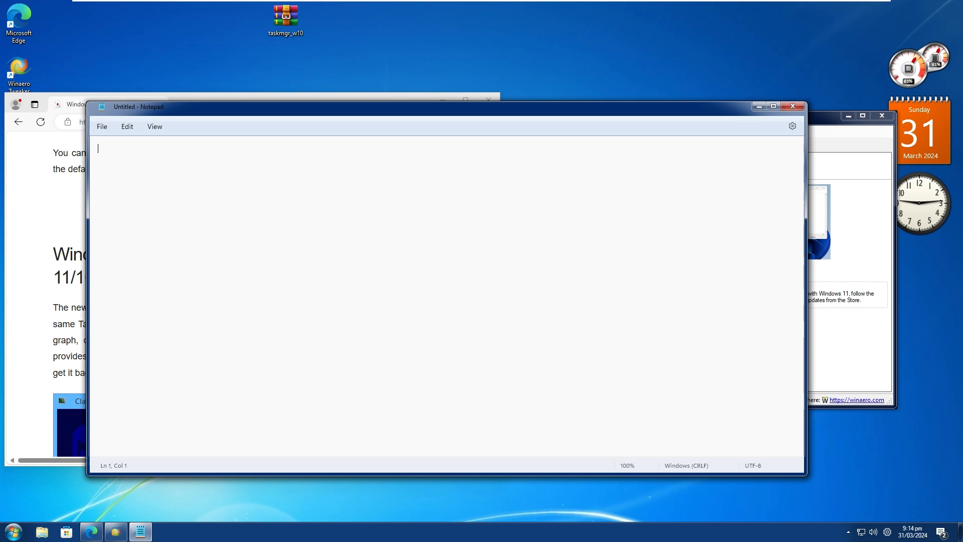
# Try out the current Notepad by entering the sample text "aaaa", checking its File menu and moving its window.
pyautogui.moveTo(446, 112); pyautogui.dragTo(441, 143)
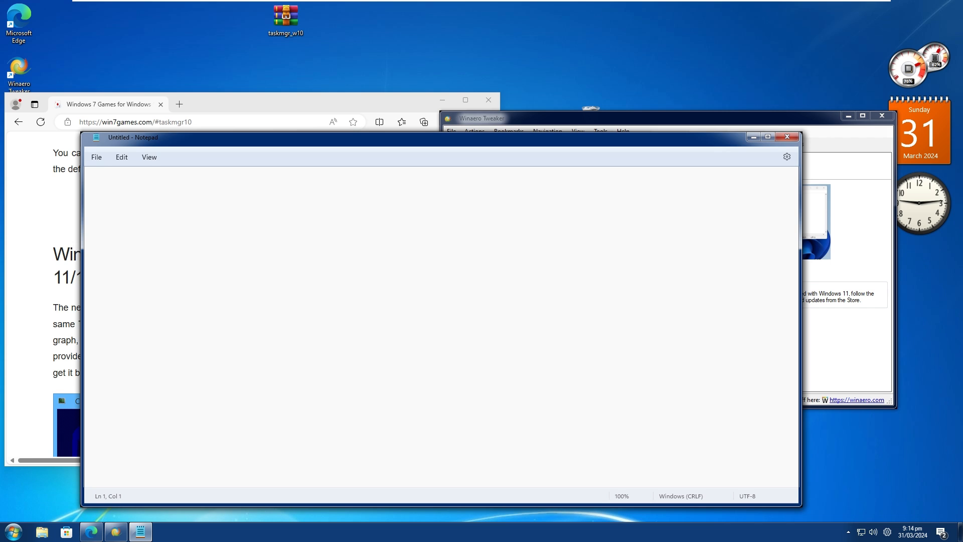
pyautogui.press('super')
pyautogui.press('Escape')
pyautogui.hotkey('ctrl', 'g')
pyautogui.click(428, 355)
pyautogui.click(97, 157)
pyautogui.click(97, 157)
pyautogui.moveTo(147, 143); pyautogui.dragTo(141, 171)
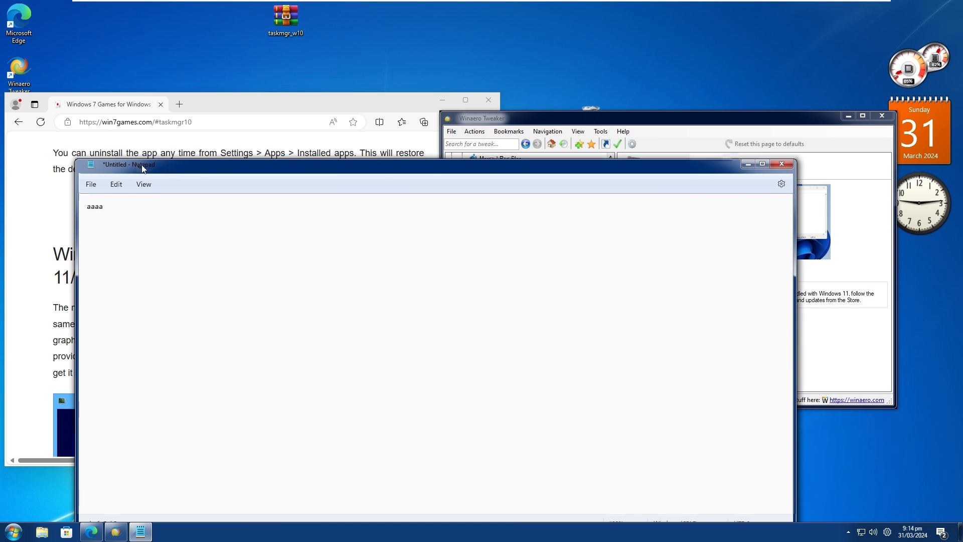
# View Notepad's settings page, return to the document and close Notepad without saving the text.
pyautogui.click(781, 184)
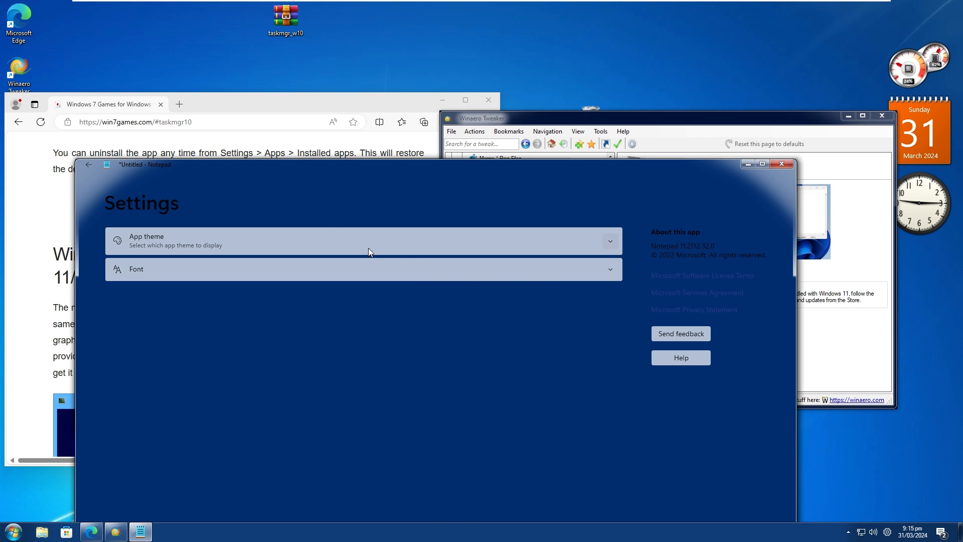
pyautogui.click(89, 164)
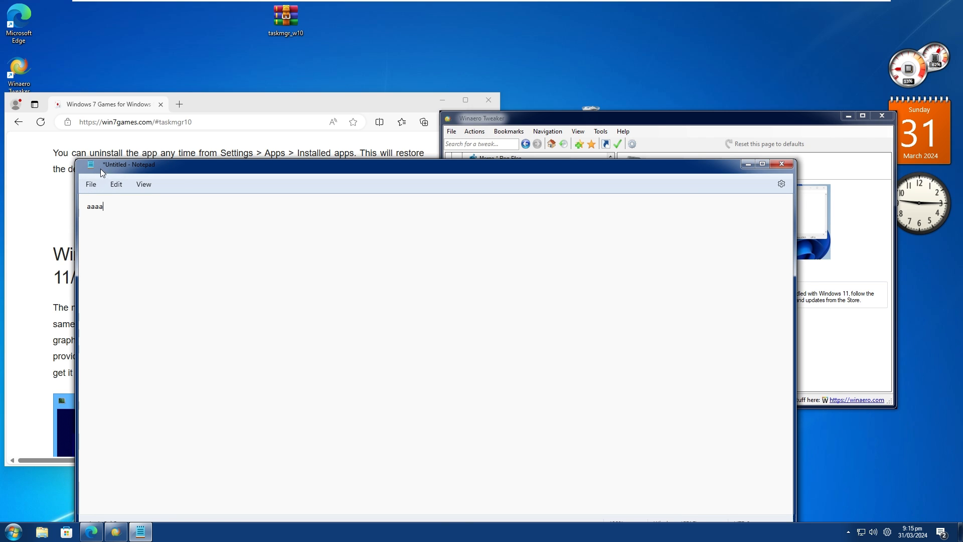
pyautogui.moveTo(103, 173); pyautogui.dragTo(144, 179)
pyautogui.click(823, 171)
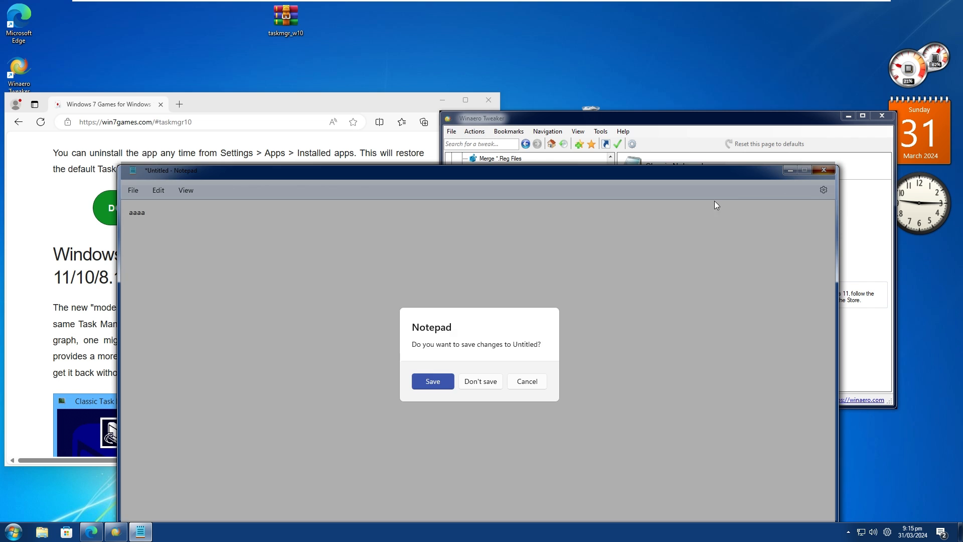
pyautogui.click(481, 382)
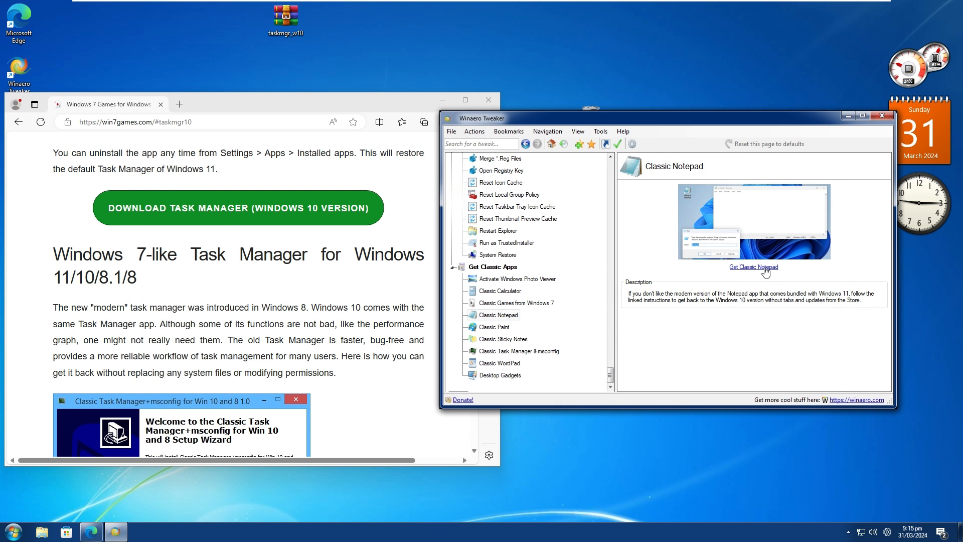
# Open the Get Classic Notepad article and follow its link to the Notepad download section on win7games.com.
pyautogui.click(765, 268)
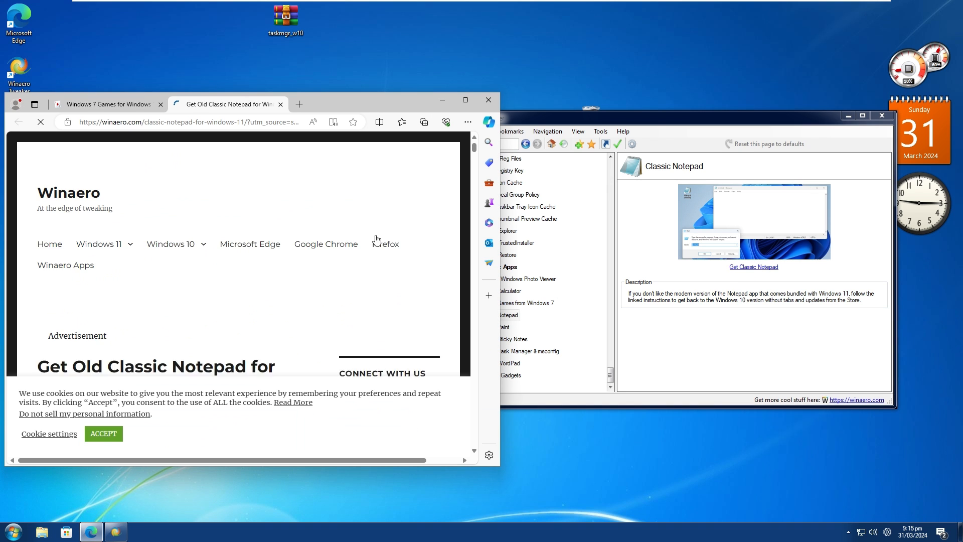
pyautogui.scroll(-12, 318, 275)
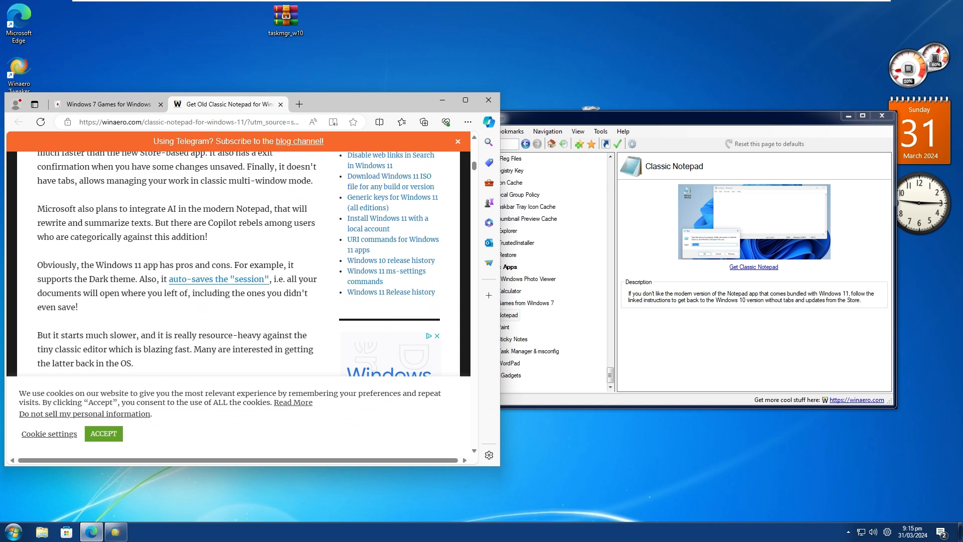
pyautogui.scroll(-4, 250, 260)
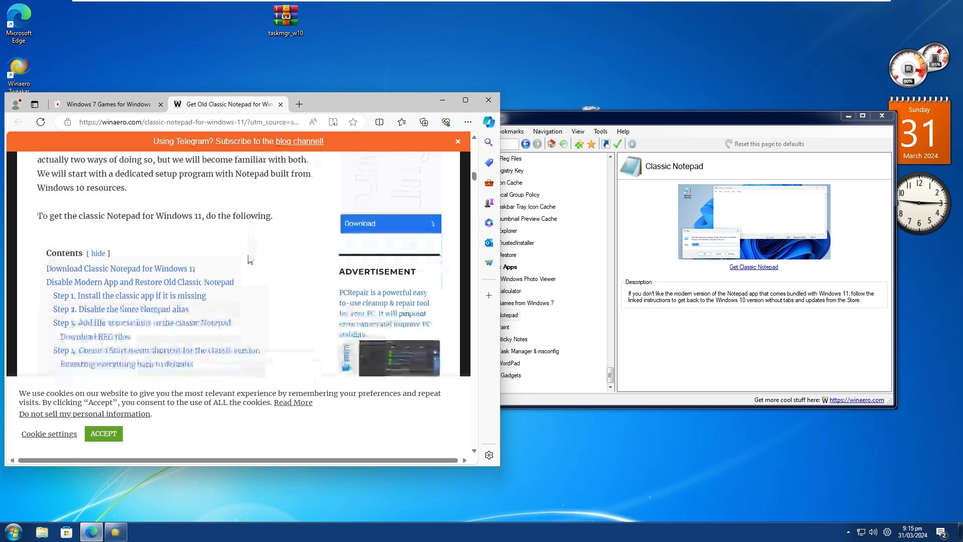
pyautogui.scroll(-2, 250, 259)
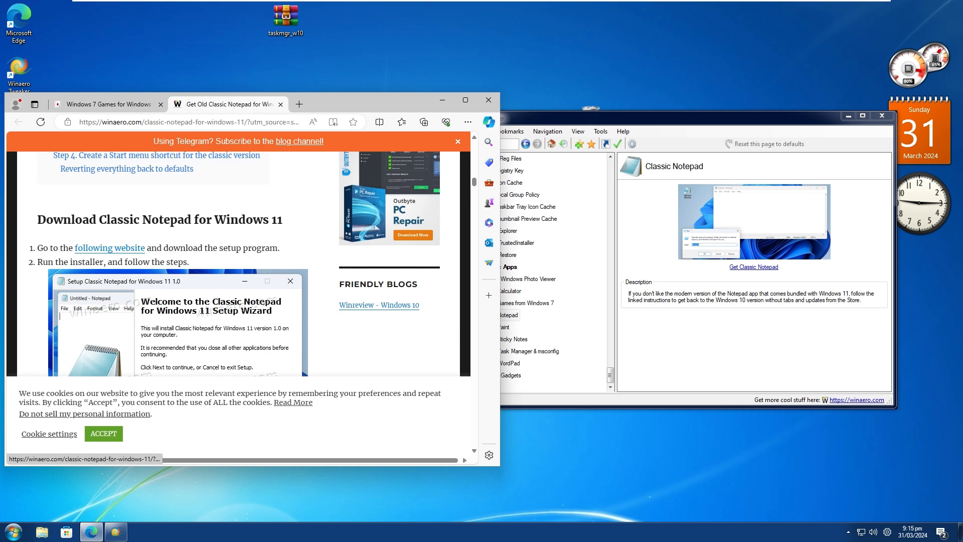
pyautogui.click(108, 249)
pyautogui.scroll(-15, 271, 223)
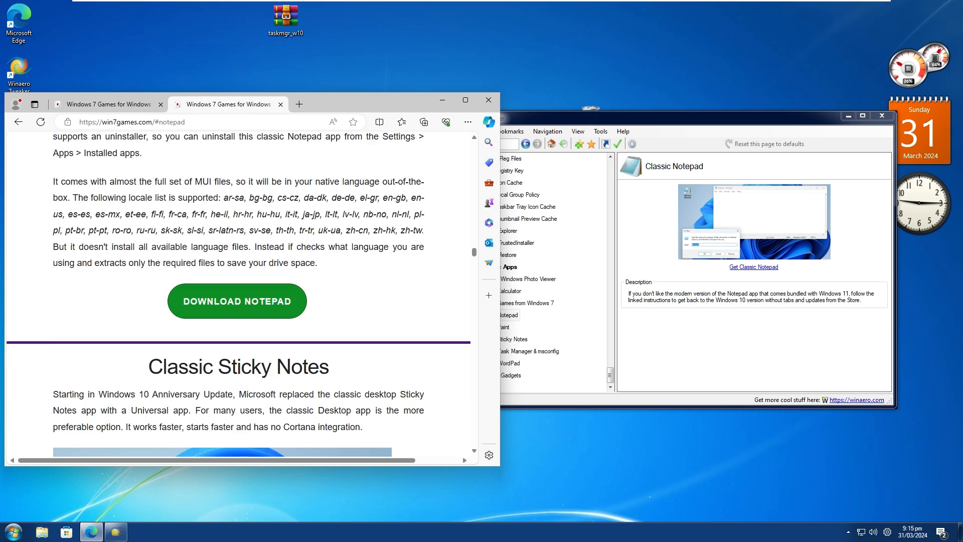
# Download notepad.zip, launch the Classic Notepad installer from the archive and advance past the welcome page to the setup information.
pyautogui.click(238, 195)
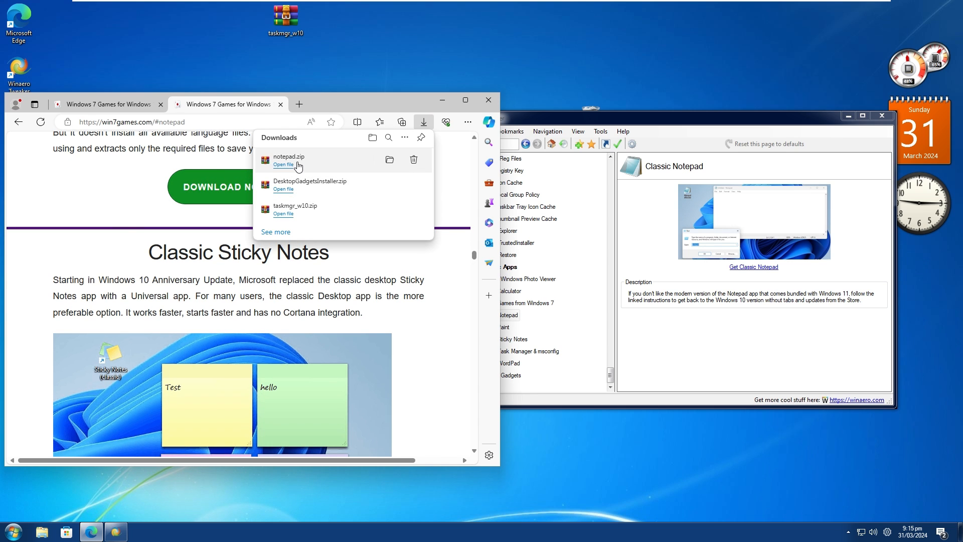
pyautogui.click(310, 167)
pyautogui.doubleClick(232, 171)
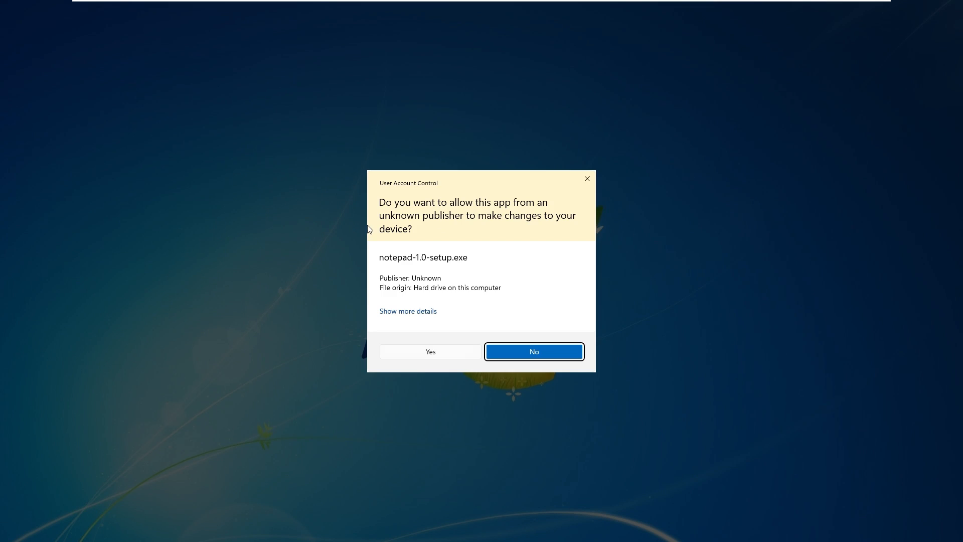
pyautogui.click(432, 350)
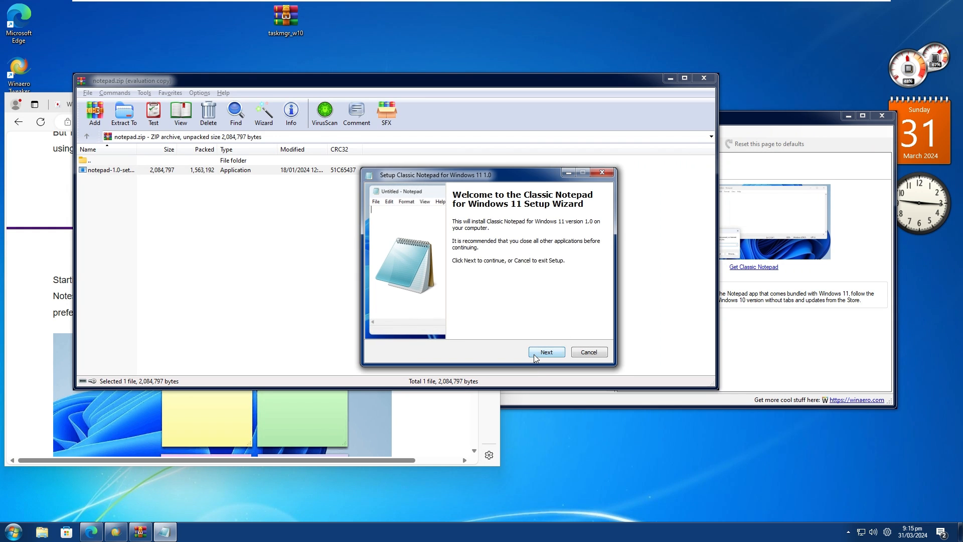
pyautogui.click(535, 356)
pyautogui.click(535, 355)
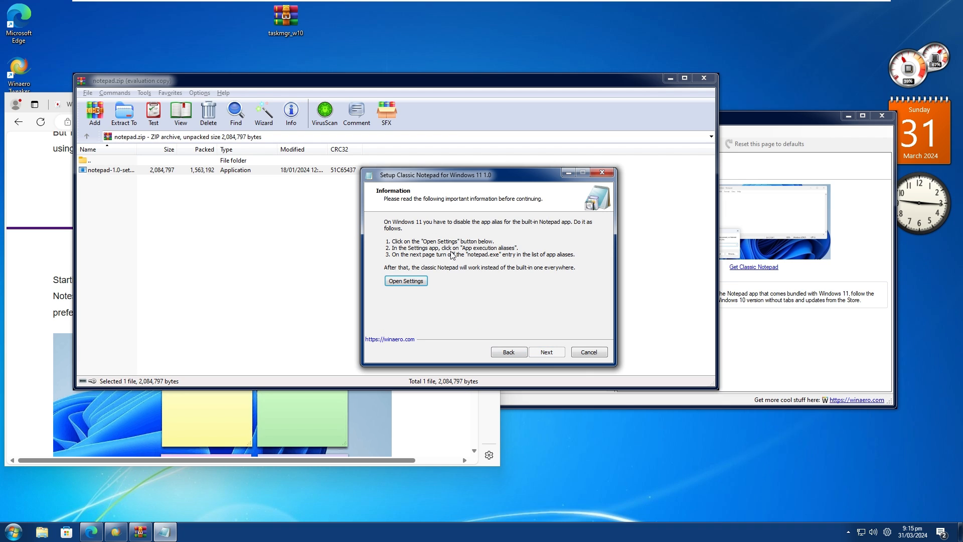
# Open the app execution aliases in Windows Settings from the installer and turn off the Notepad (notepad.exe) alias.
pyautogui.click(416, 283)
pyautogui.moveTo(452, 175); pyautogui.dragTo(527, 178)
pyautogui.scroll(-1, 375, 212)
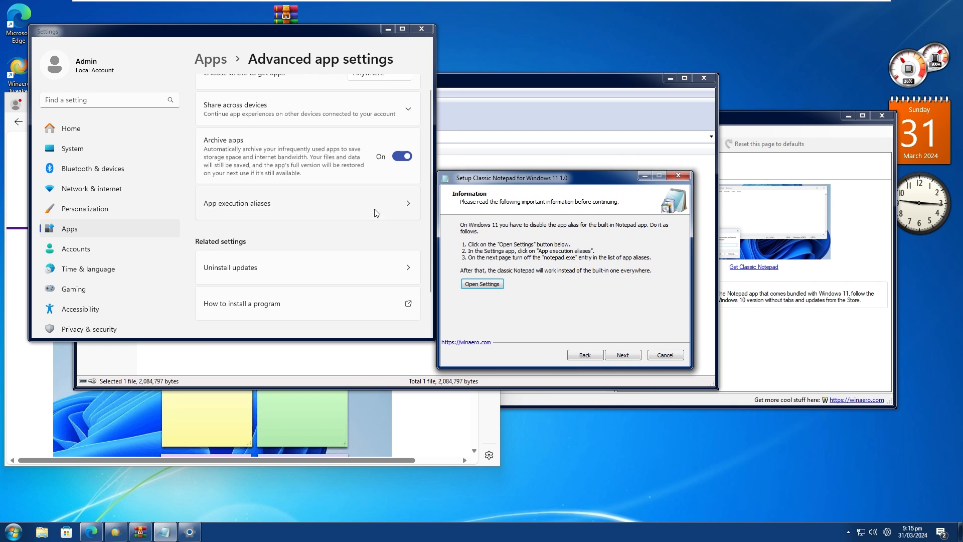
pyautogui.scroll(-1, 375, 212)
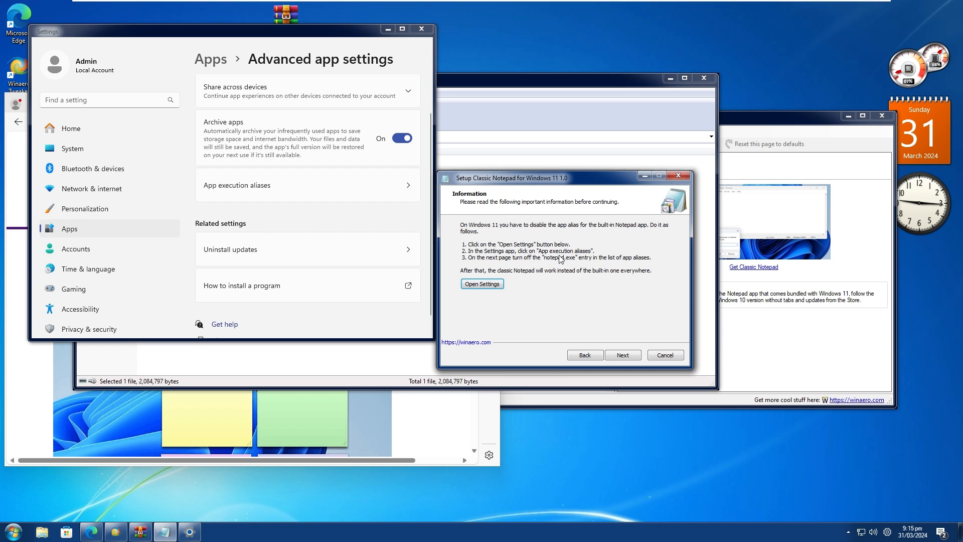
pyautogui.click(308, 189)
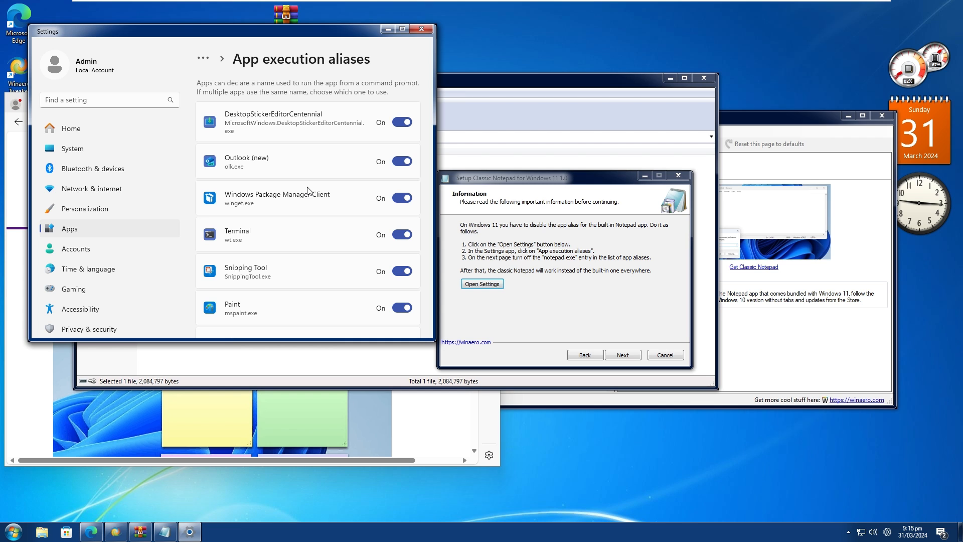
pyautogui.scroll(-4, 307, 190)
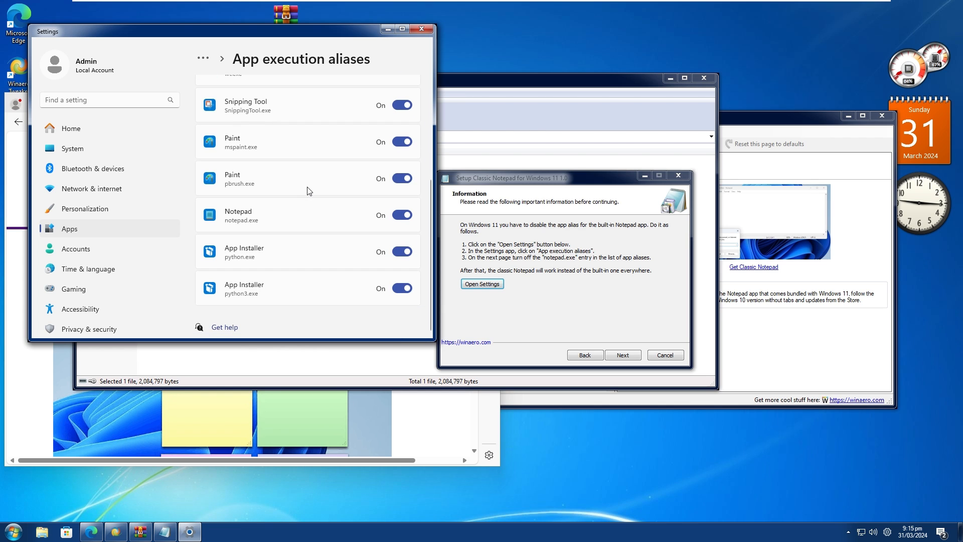
pyautogui.click(407, 215)
# Install Classic Notepad with a desktop icon for all users and finish setup with Run Notepad and Learn more enabled.
pyautogui.click(625, 356)
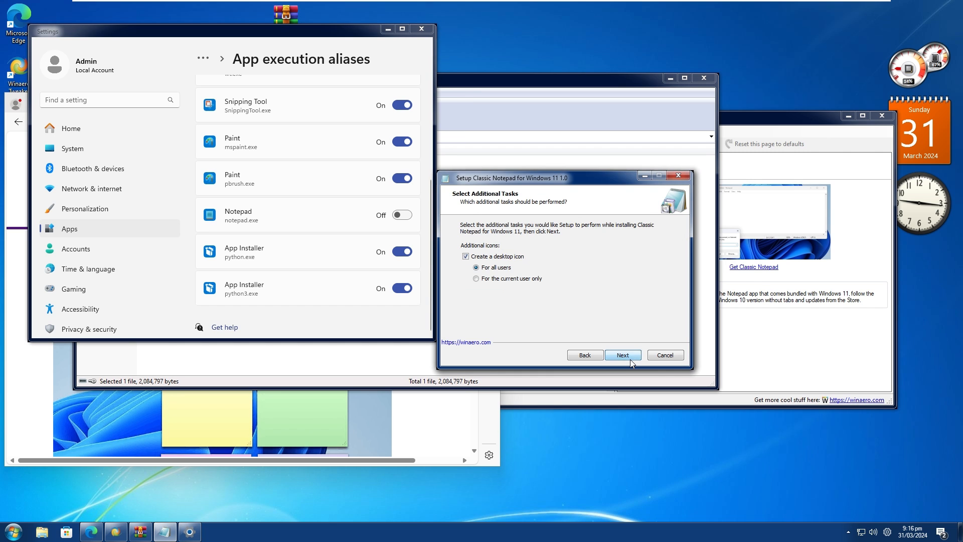
pyautogui.click(627, 356)
pyautogui.click(620, 355)
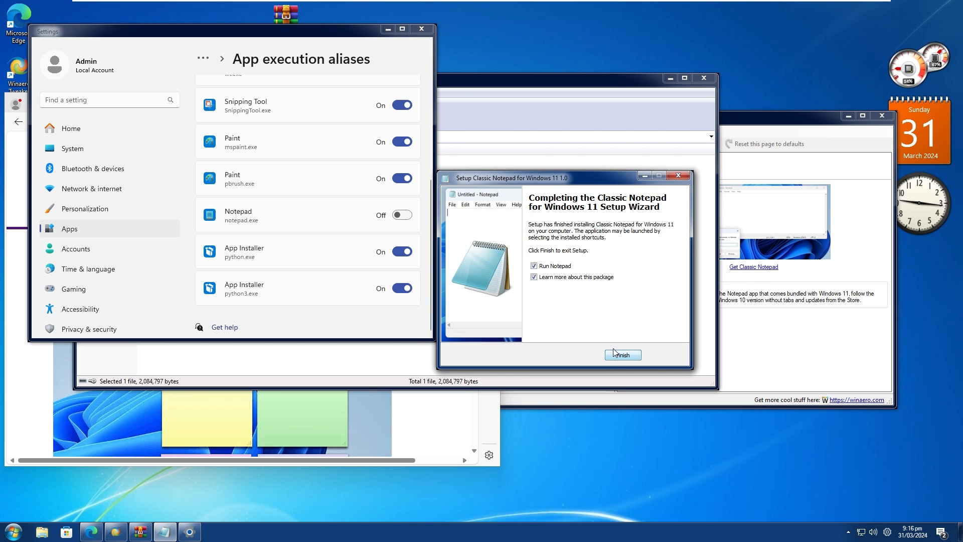
pyautogui.click(623, 355)
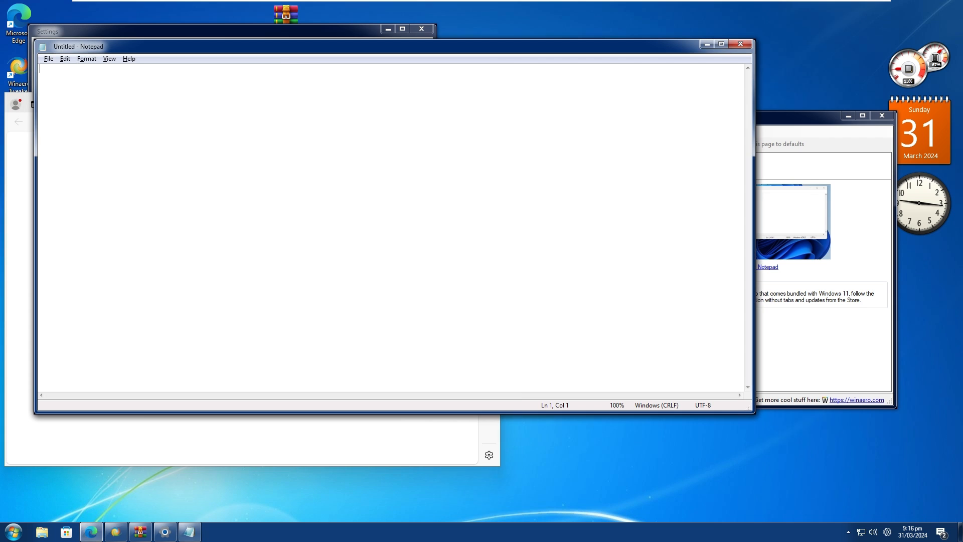
# Enter the sample text "zzzz" in classic Notepad and close it without saving.
pyautogui.write('zzzz')
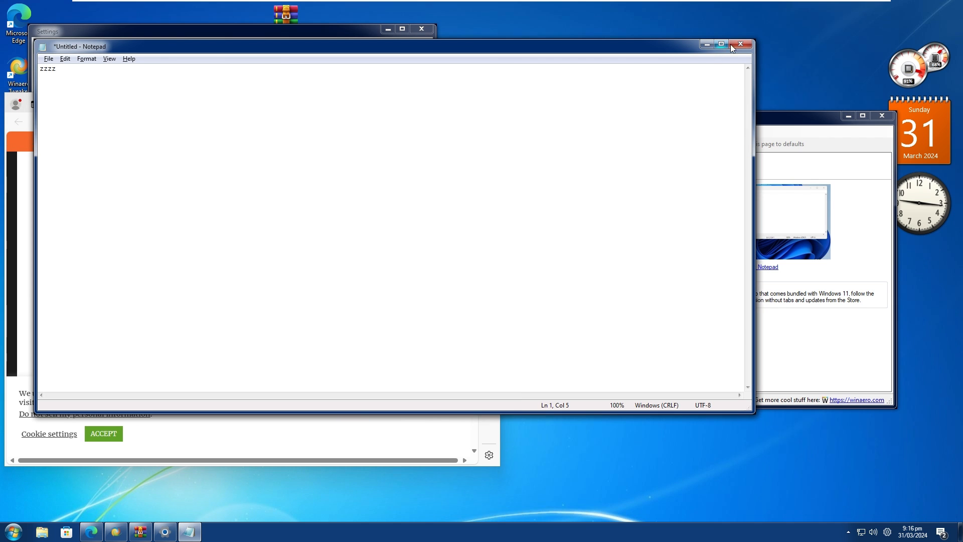
pyautogui.click(741, 44)
pyautogui.click(504, 270)
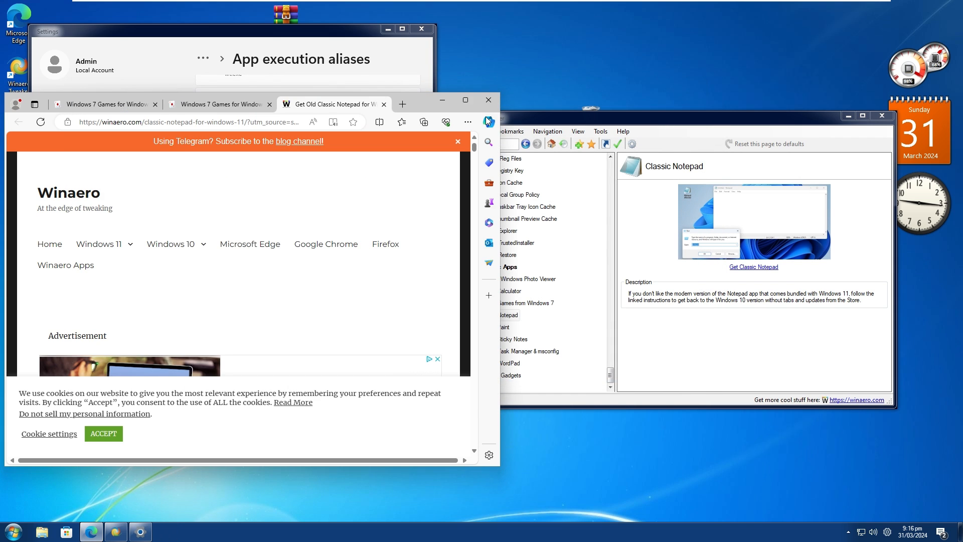
# Minimize the browser and delete the Notepad (Classic) shortcut from the desktop.
pyautogui.click(442, 99)
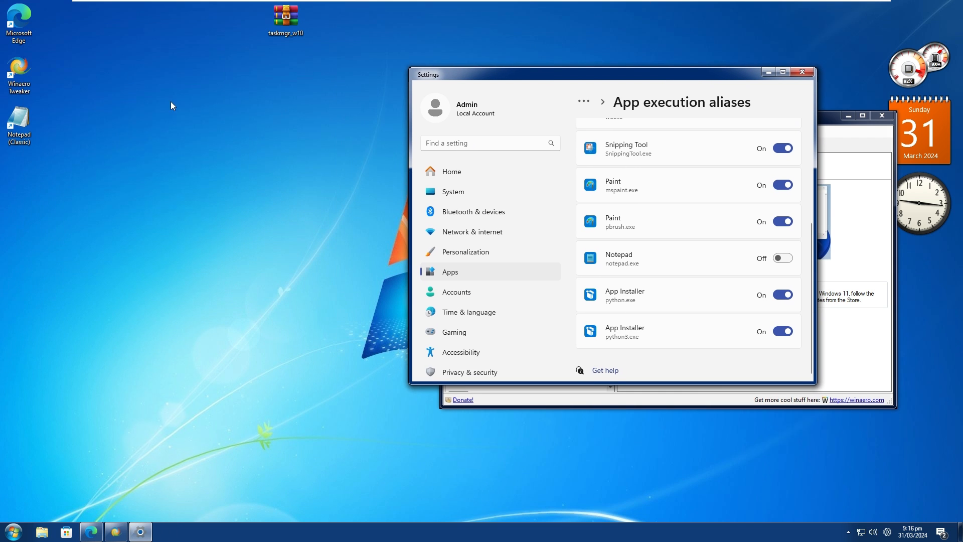
pyautogui.click(19, 123)
pyautogui.rightClick(19, 122)
pyautogui.click(51, 358)
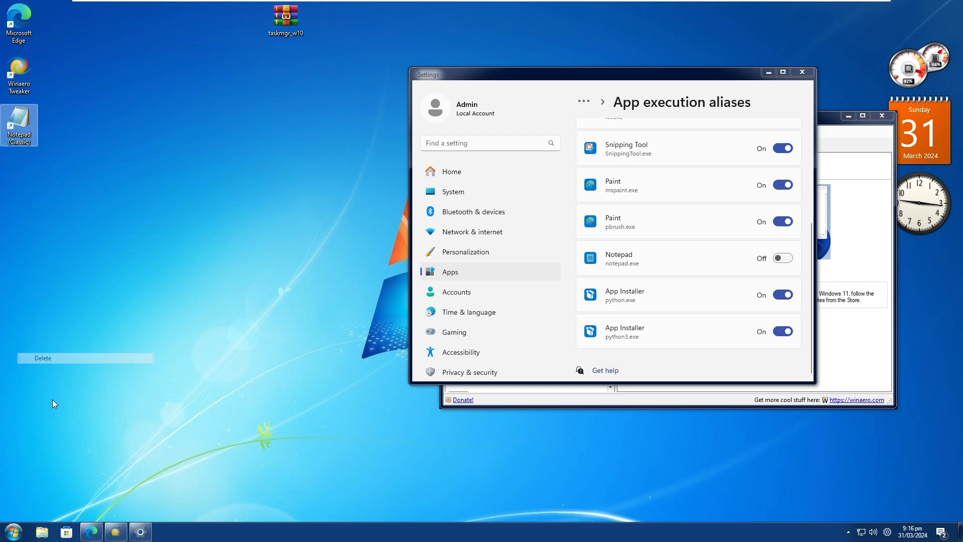
# Search the Start menu for "notepad", open the built-in modern Notepad from the results and close it.
pyautogui.click(15, 534)
pyautogui.write('note')
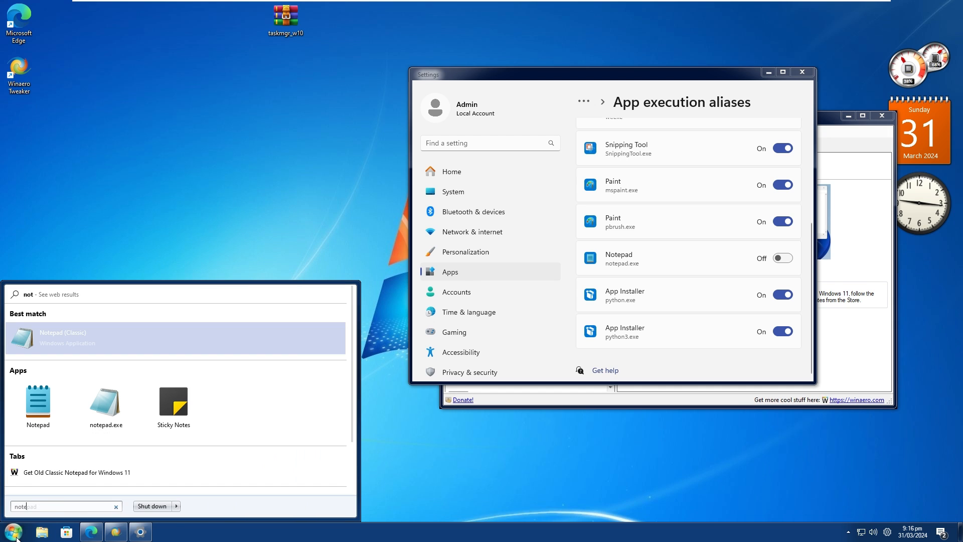
pyautogui.write('pad')
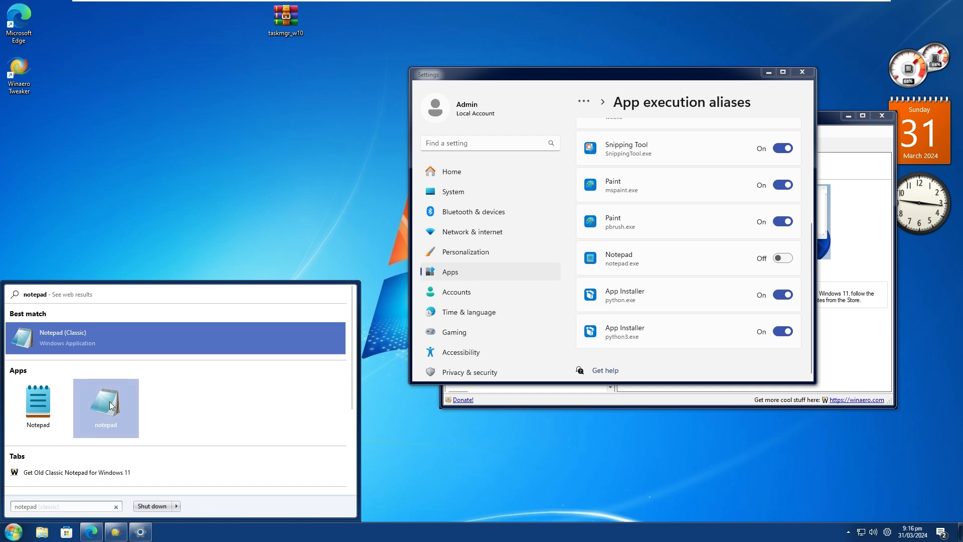
pyautogui.click(38, 402)
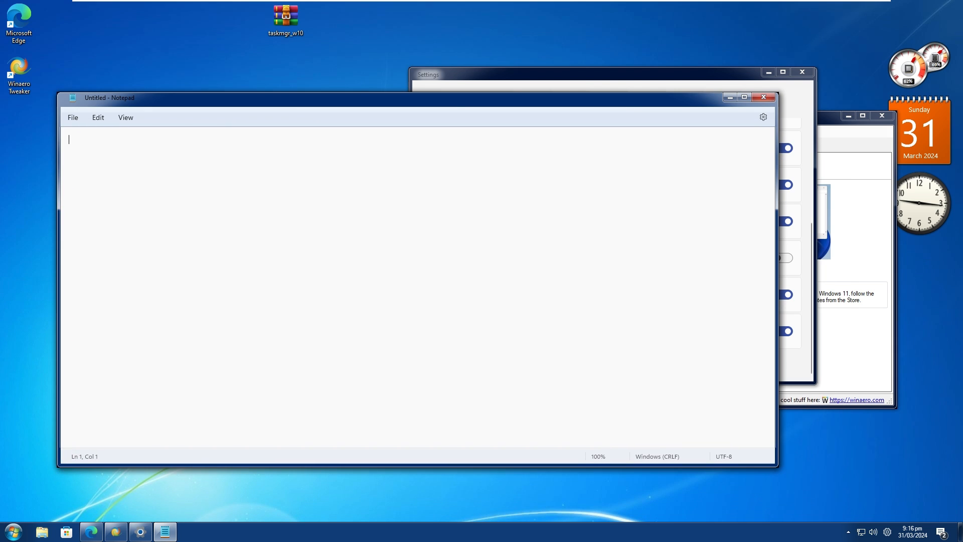
pyautogui.click(764, 97)
# Launch notepad.exe through the Run dialog to check which Notepad version it opens, and close the window.
pyautogui.press('super+r')
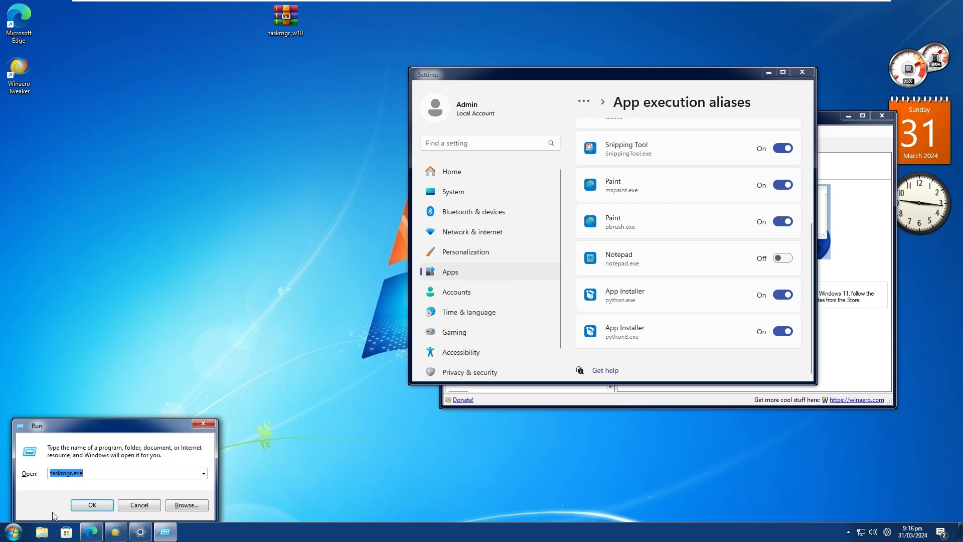
pyautogui.write('notepad')
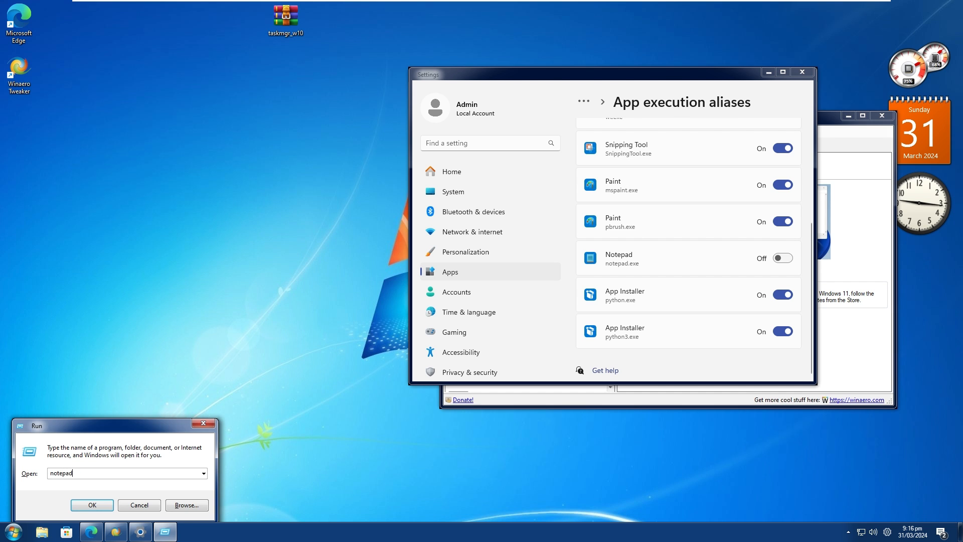
pyautogui.write('.exe')
pyautogui.press('Return')
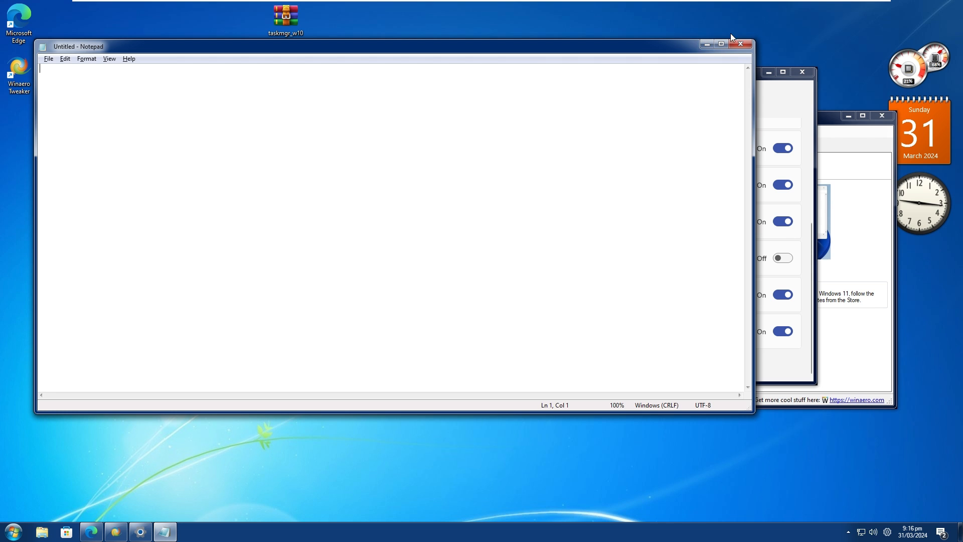
pyautogui.click(740, 44)
# Open the Get Classic Sticky Notes article from Winaero Tweaker and follow its download link to the win7games.com Sticky Notes section.
pyautogui.click(116, 532)
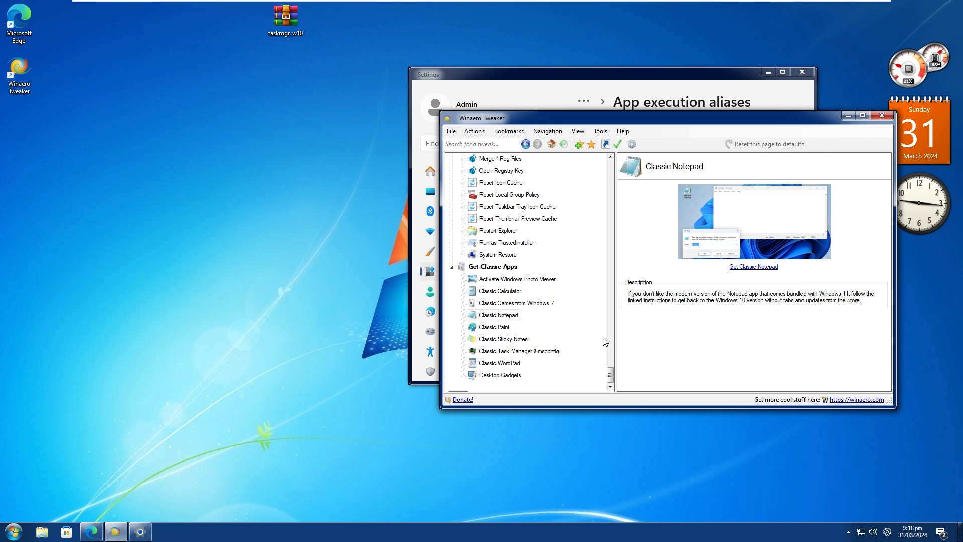
pyautogui.click(508, 337)
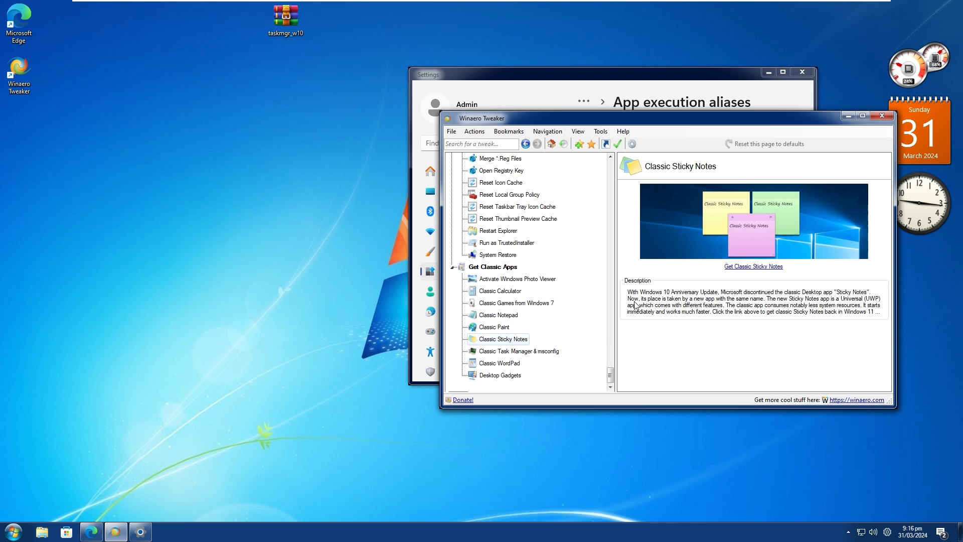
pyautogui.click(747, 270)
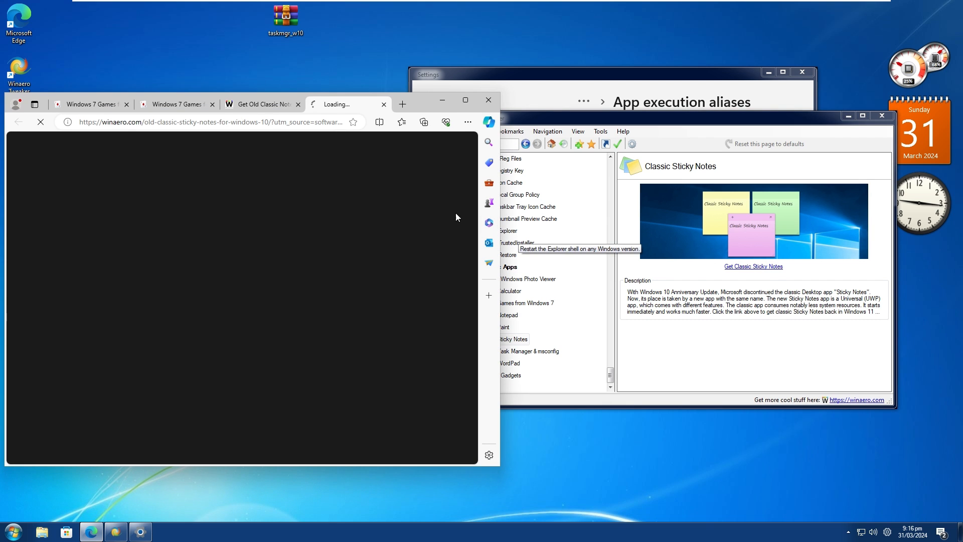
pyautogui.scroll(-11, 296, 268)
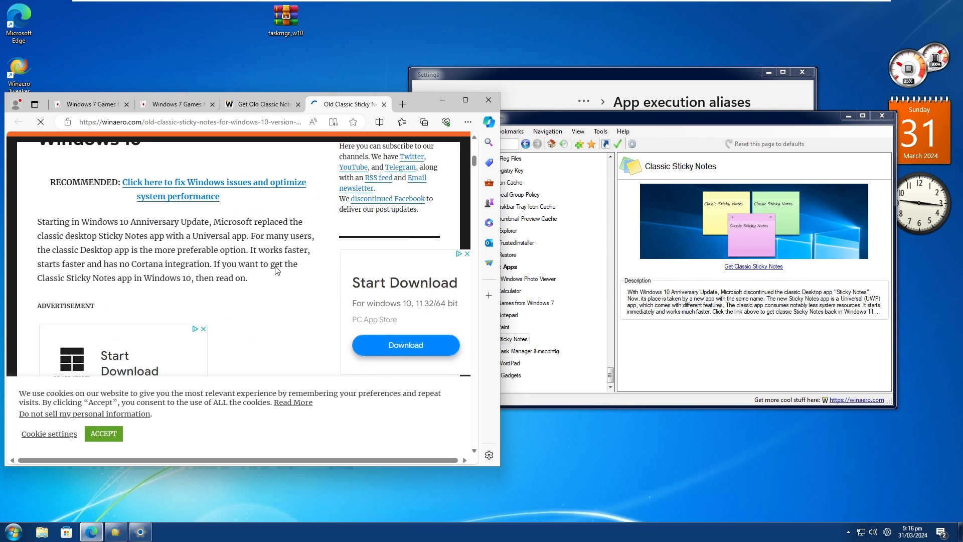
pyautogui.scroll(-10, 223, 272)
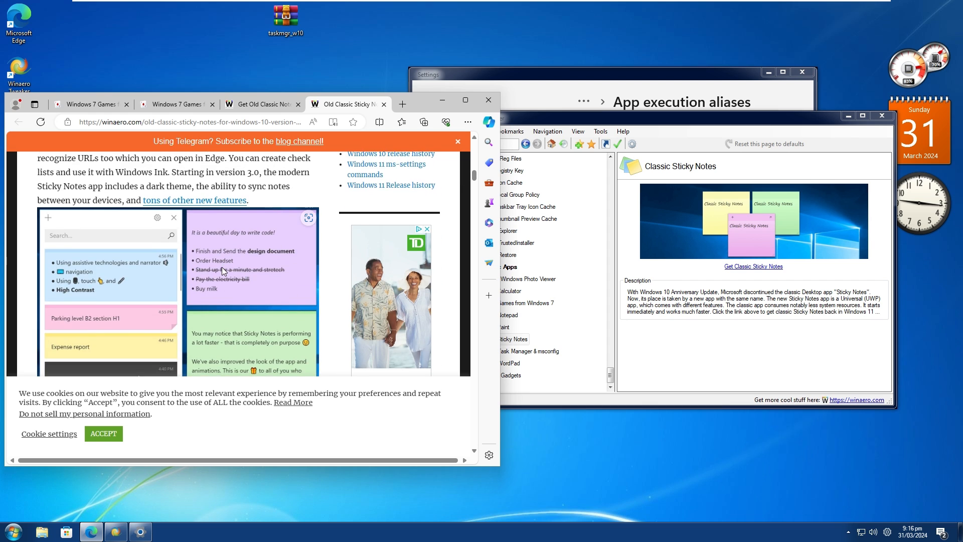
pyautogui.scroll(-6, 219, 260)
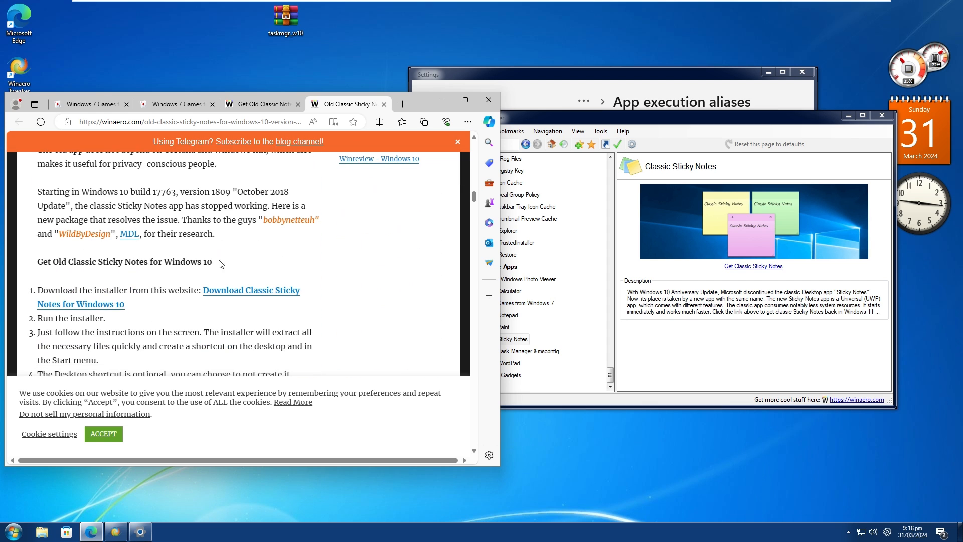
pyautogui.click(248, 295)
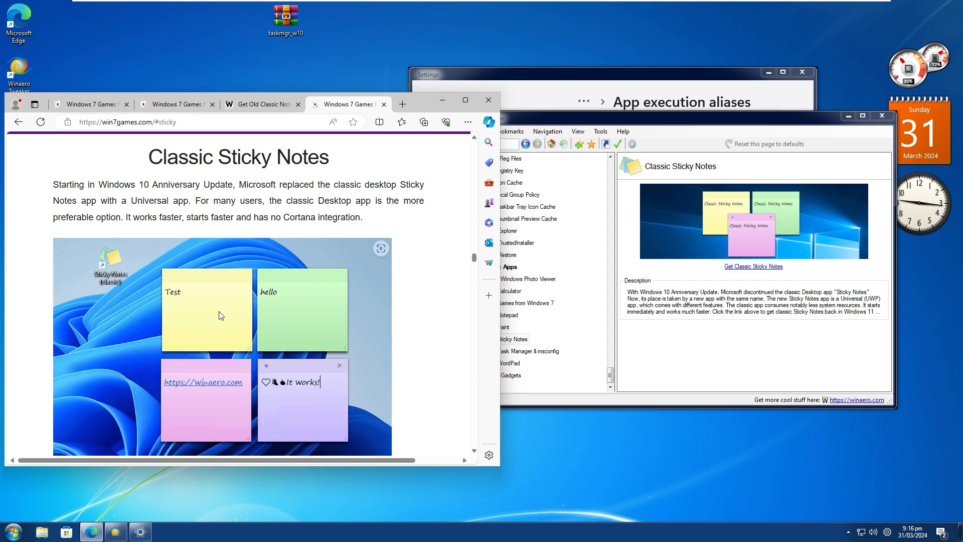
# Download ClassicStickyNotes2.zip from the page and launch the Classic Sticky Notes installer from the archive.
pyautogui.scroll(-10, 232, 293)
pyautogui.scroll(-8, 234, 295)
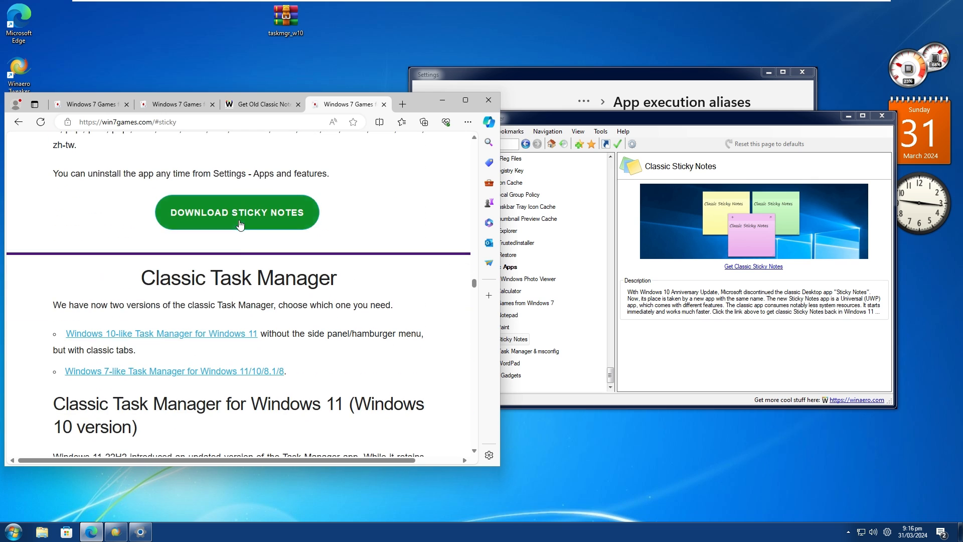
pyautogui.click(301, 216)
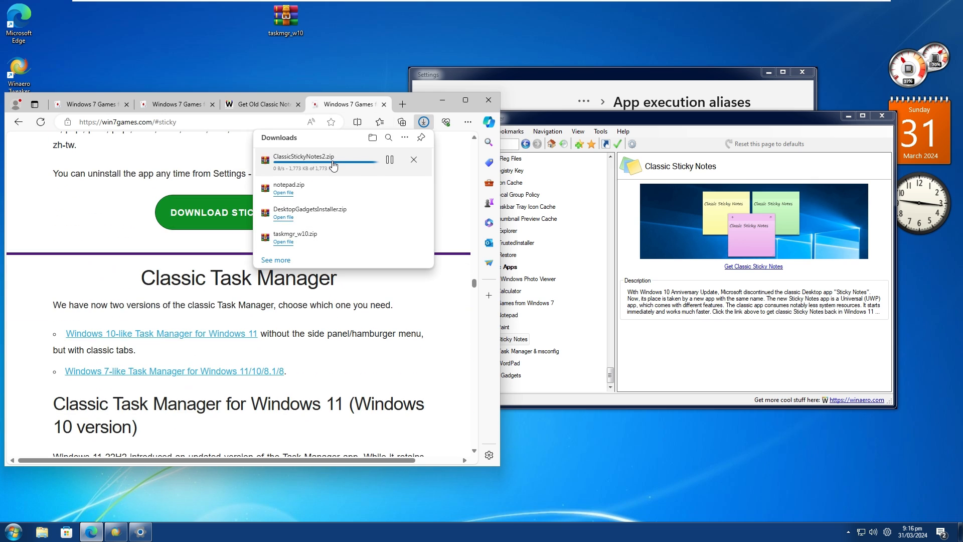
pyautogui.click(339, 165)
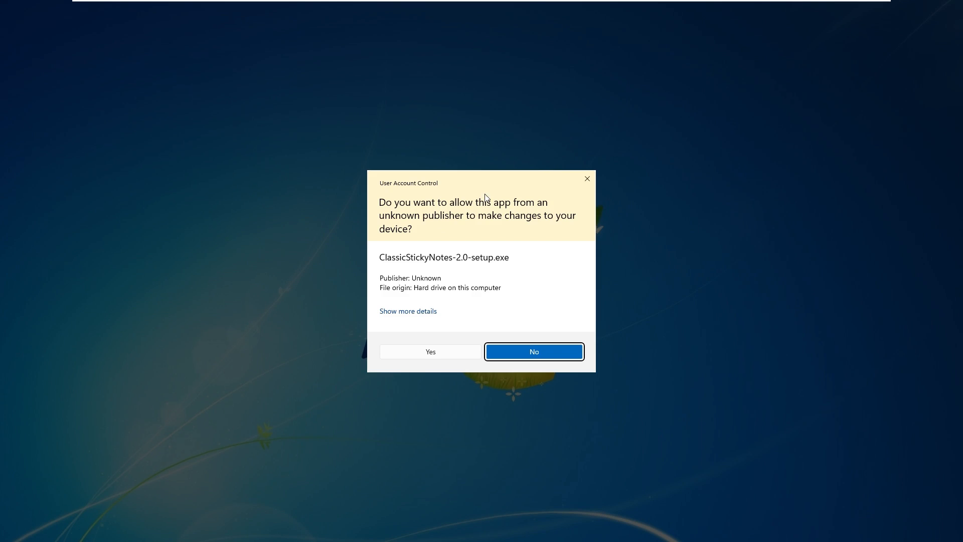
pyautogui.click(441, 353)
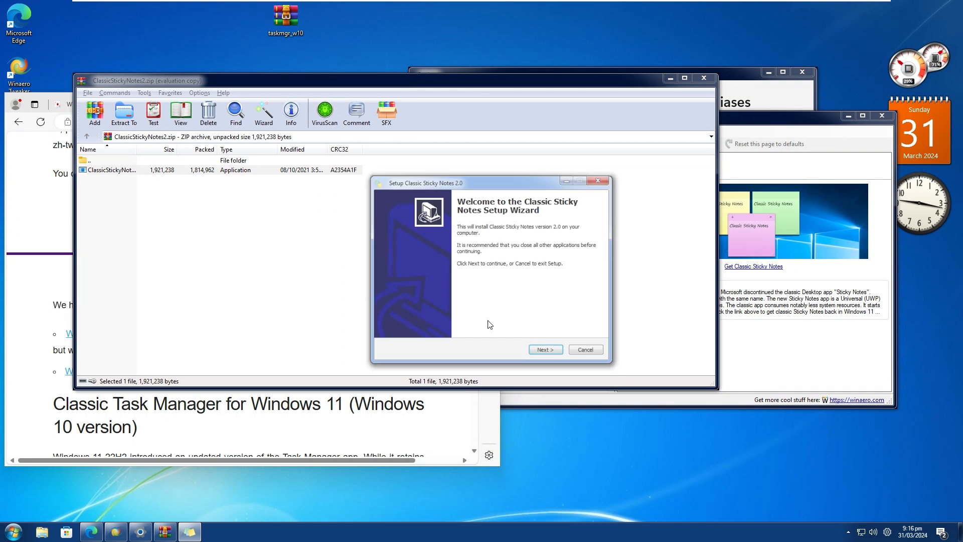
# Install Classic Sticky Notes with a desktop icon for all users and finish setup without running the app.
pyautogui.click(546, 350)
pyautogui.click(552, 355)
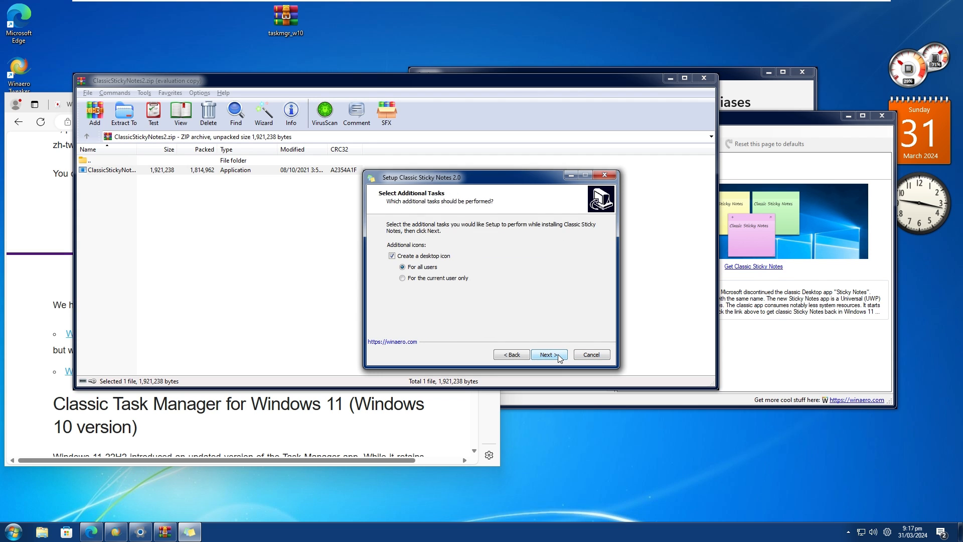
pyautogui.click(559, 355)
pyautogui.click(558, 355)
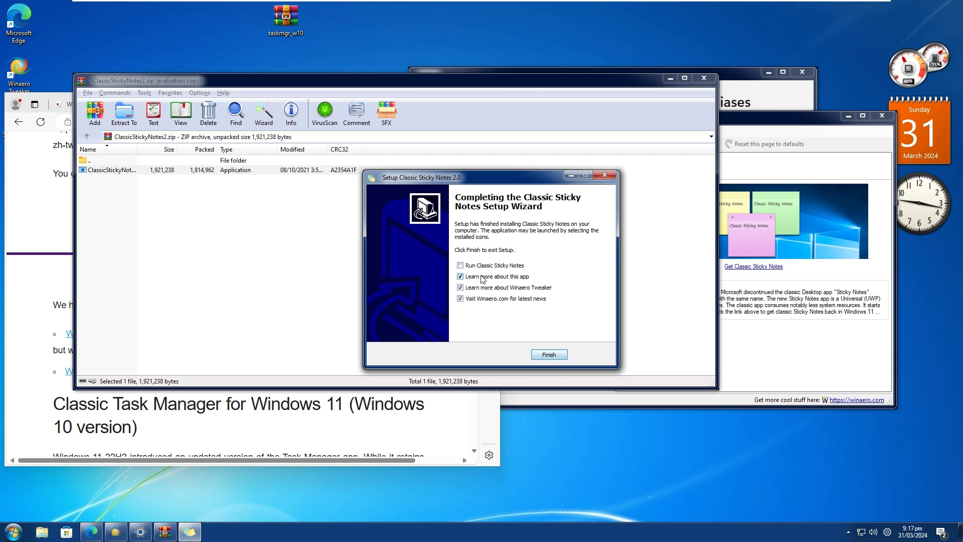
pyautogui.click(549, 354)
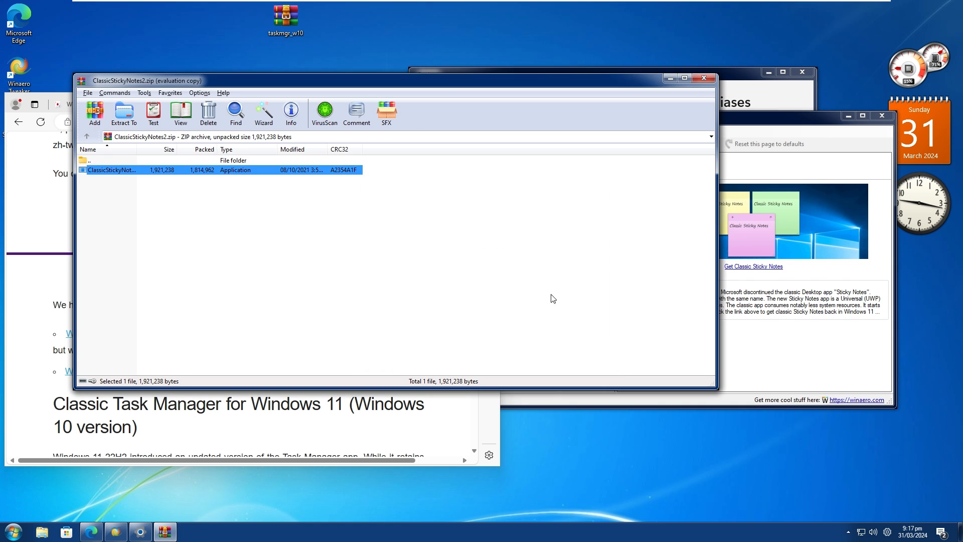
# Close the ClassicStickyNotes2.zip archive window, search the installed apps for sticky, and launch Sticky Notes (classic).
pyautogui.click(704, 78)
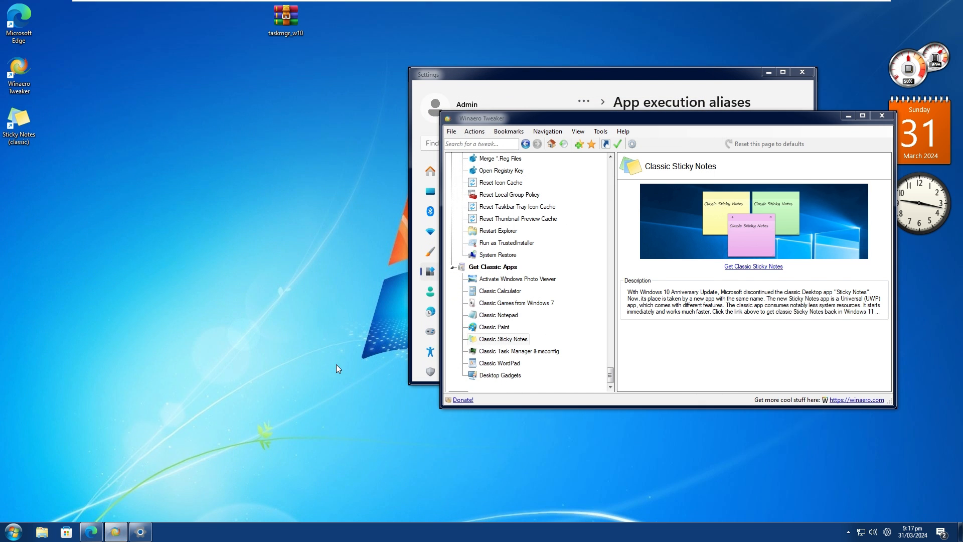
pyautogui.click(14, 532)
pyautogui.write('st')
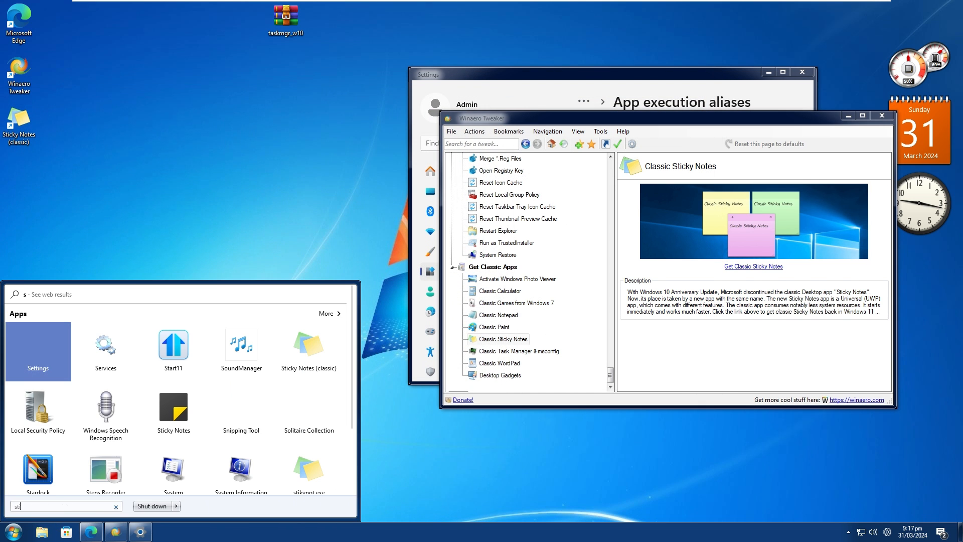
pyautogui.write('icky')
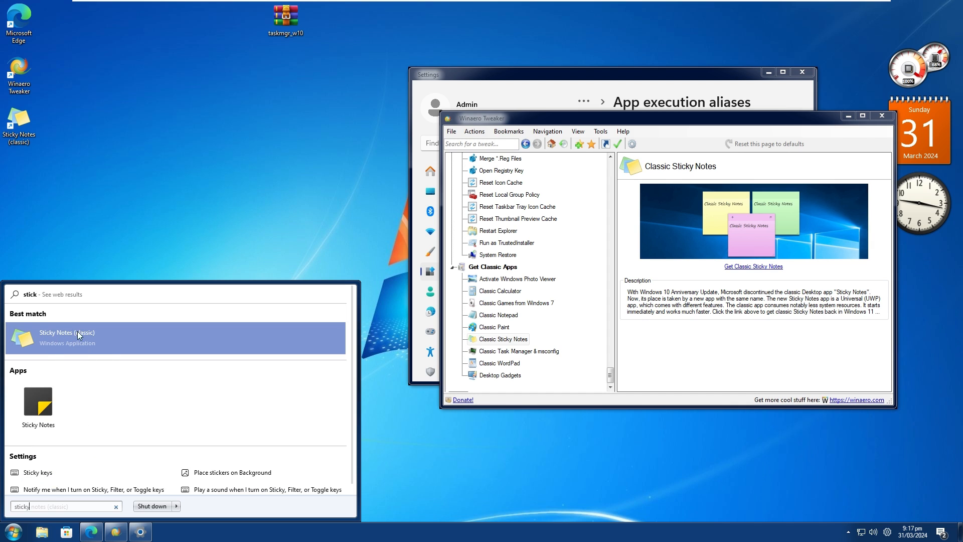
pyautogui.rightClick(66, 404)
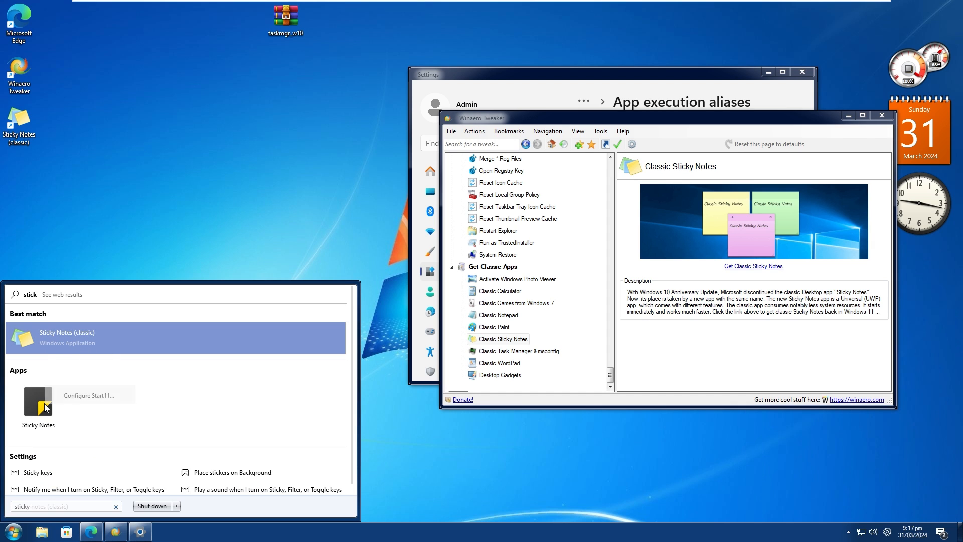
pyautogui.click(65, 334)
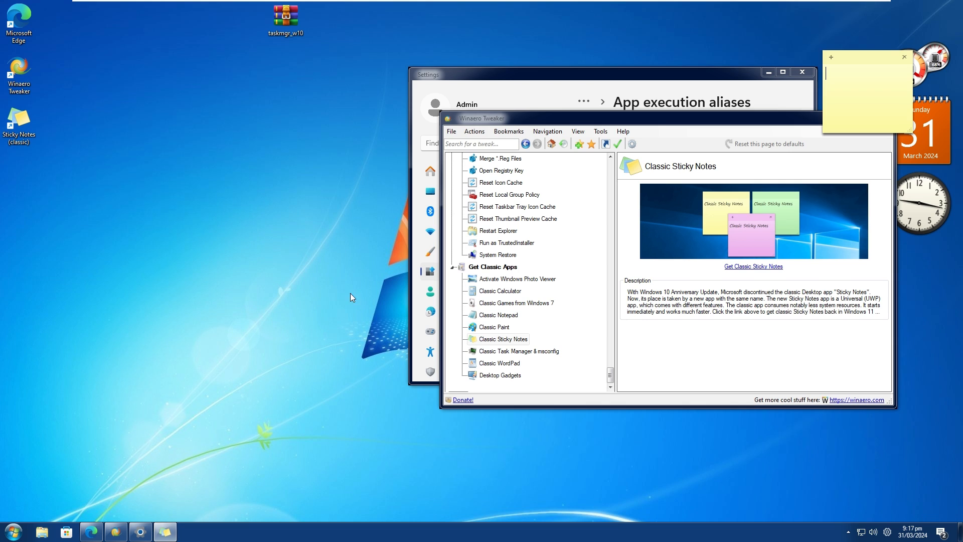
# Write "My classic Win7 sticky note <3" on the new note and move it below the clock gadget.
pyautogui.write('My classic Win7 sticky ')
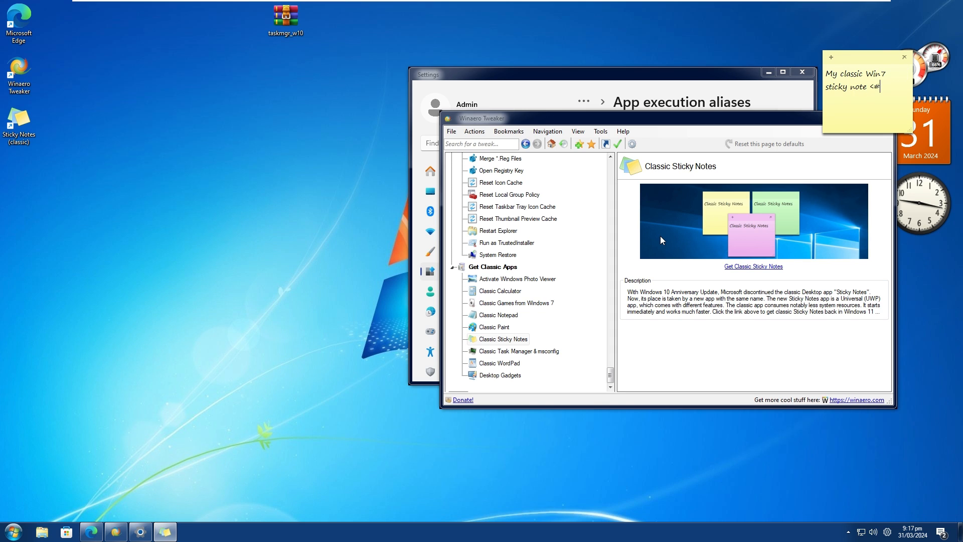
pyautogui.write('note <#')
pyautogui.press('BackSpace')
pyautogui.write('3')
pyautogui.click(860, 57)
pyautogui.moveTo(860, 64); pyautogui.dragTo(894, 266)
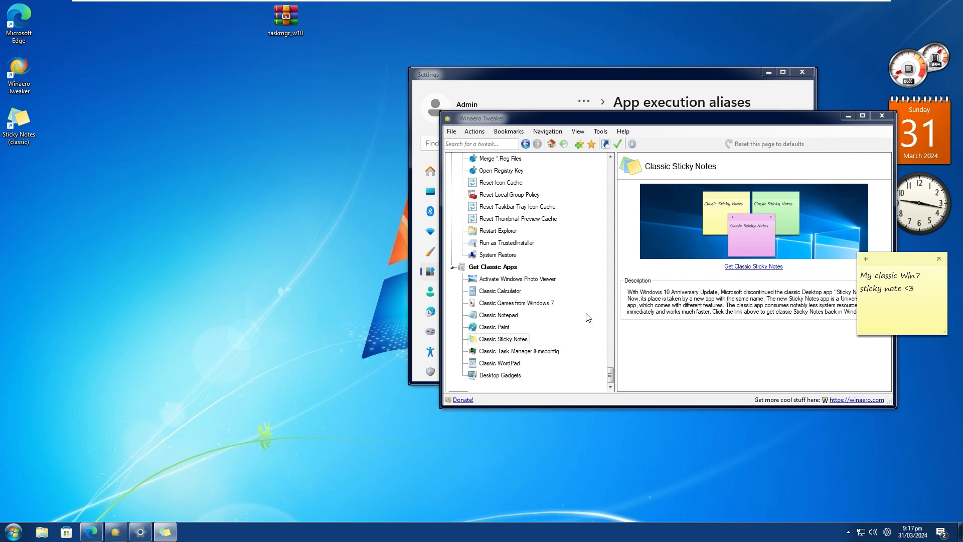
# View the Classic Calculator page in Winaero Tweaker, then launch the installed Calculator to compare it and close it.
pyautogui.click(607, 327)
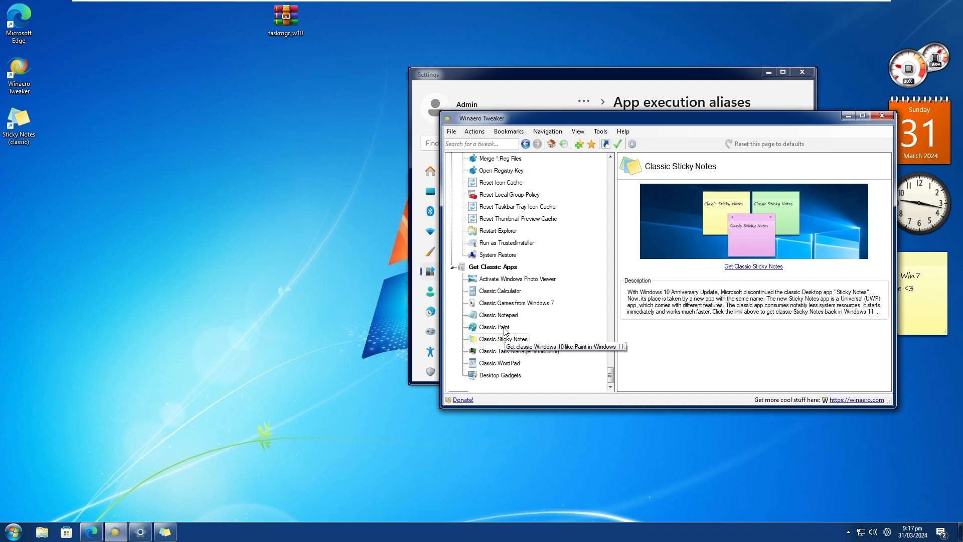
pyautogui.click(500, 291)
pyautogui.click(107, 531)
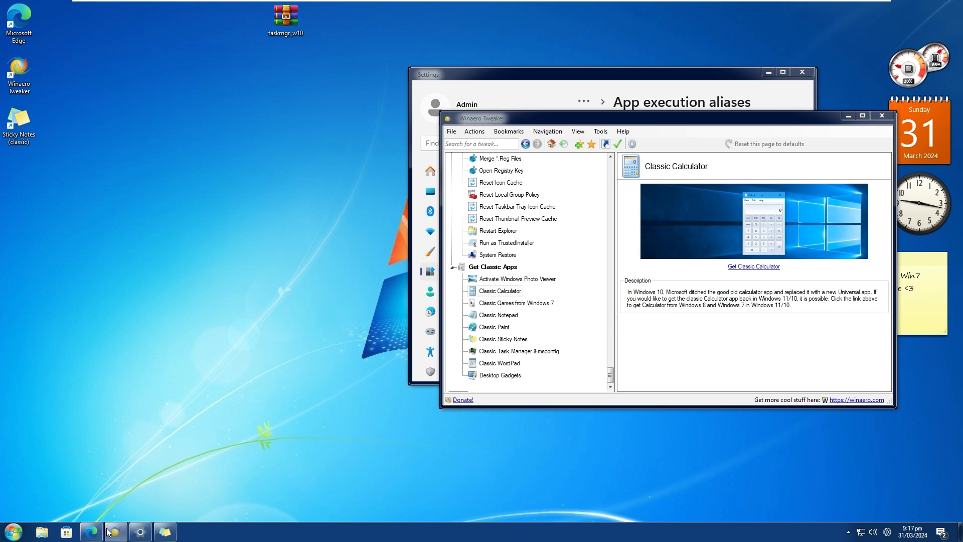
pyautogui.press('super')
pyautogui.write('cal')
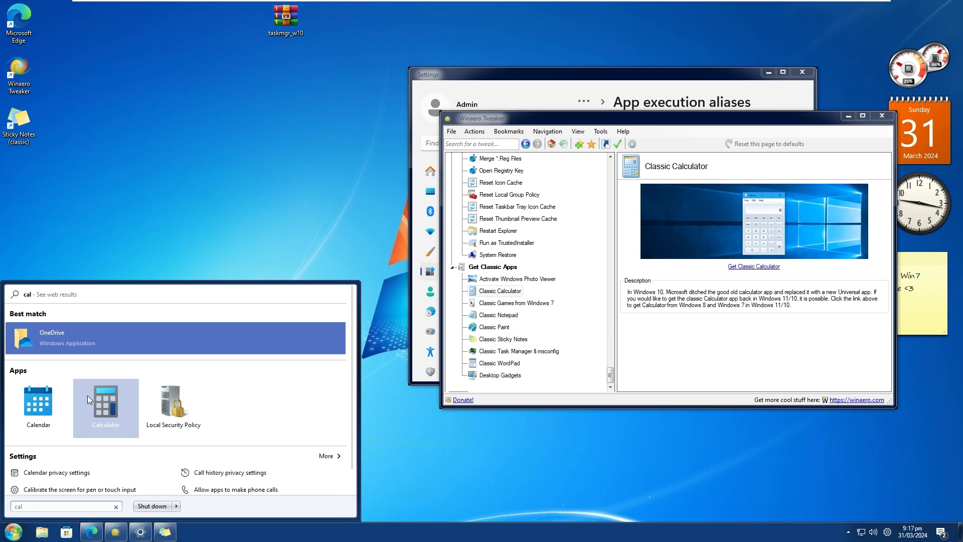
pyautogui.click(87, 397)
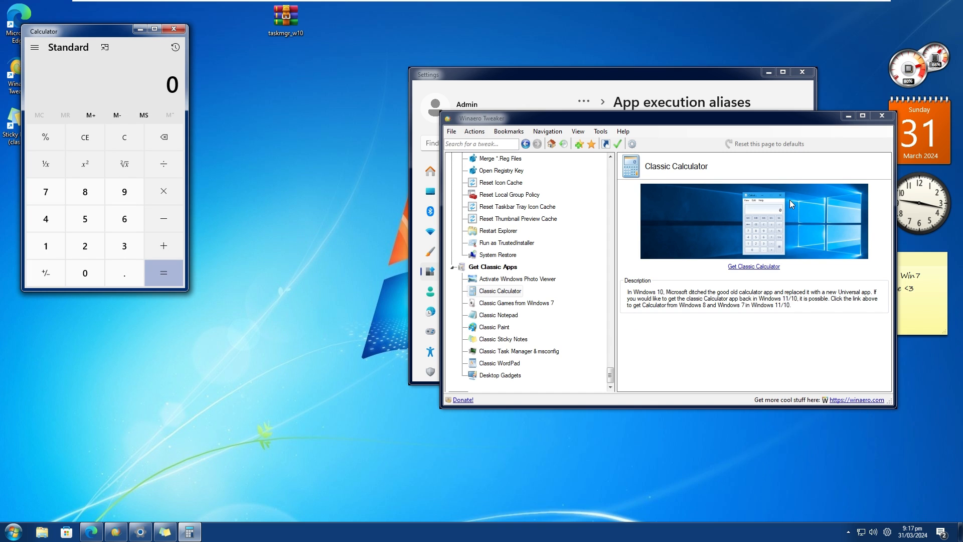
pyautogui.click(180, 30)
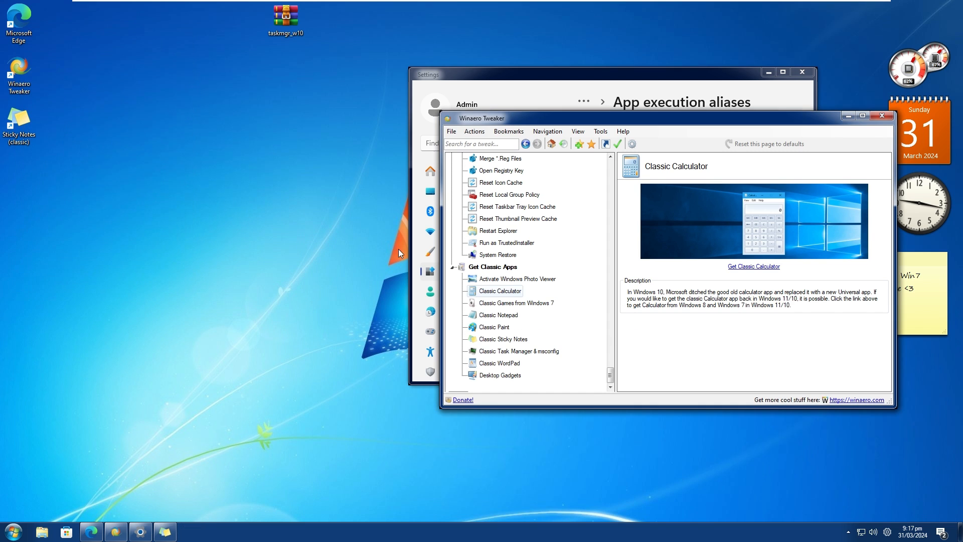
# Activate Windows Photo Viewer from Winaero Tweaker's classic apps and make it the default app for .bmp files.
pyautogui.click(497, 282)
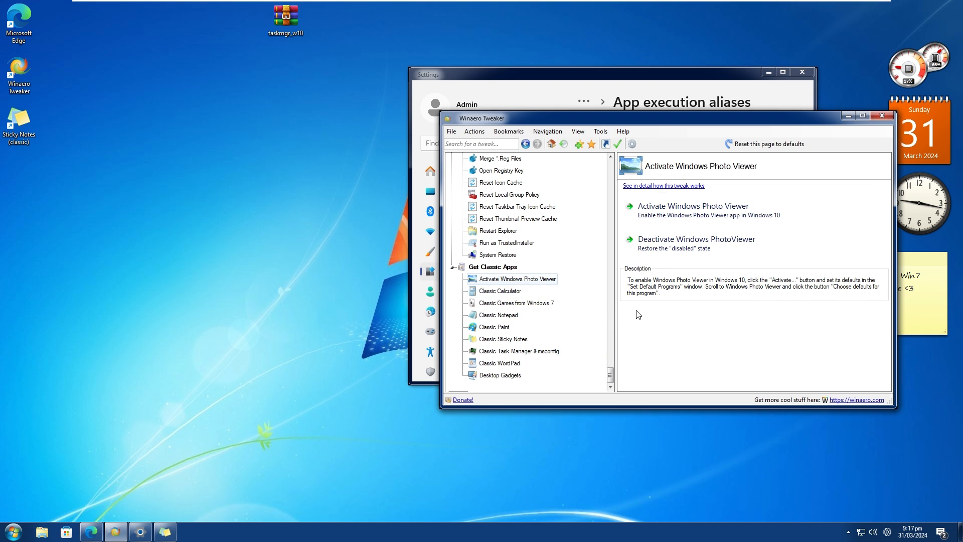
pyautogui.click(683, 219)
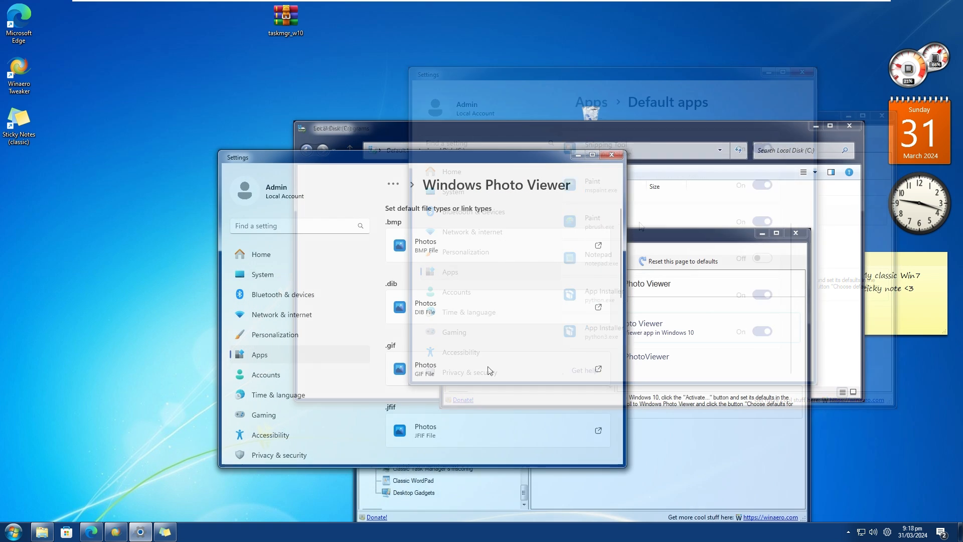
pyautogui.click(555, 257)
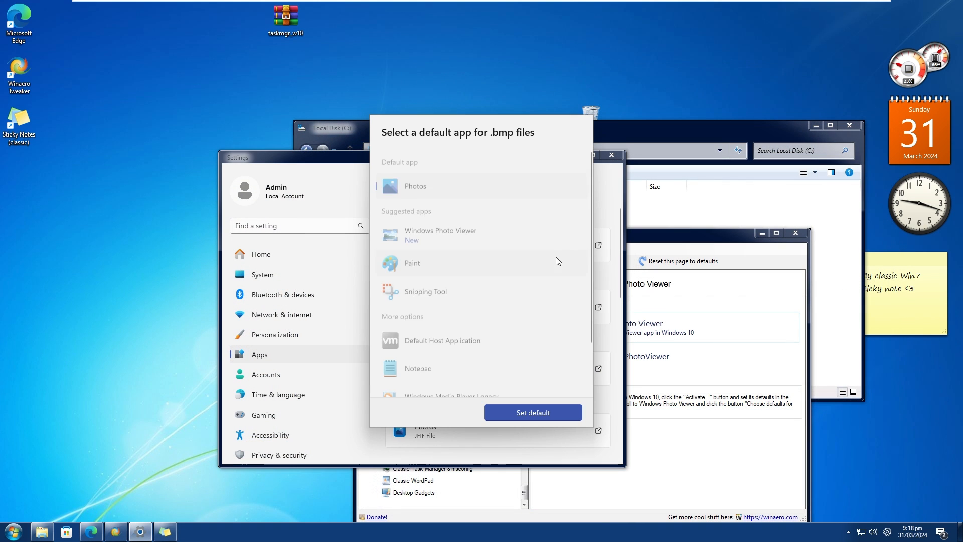
pyautogui.click(491, 231)
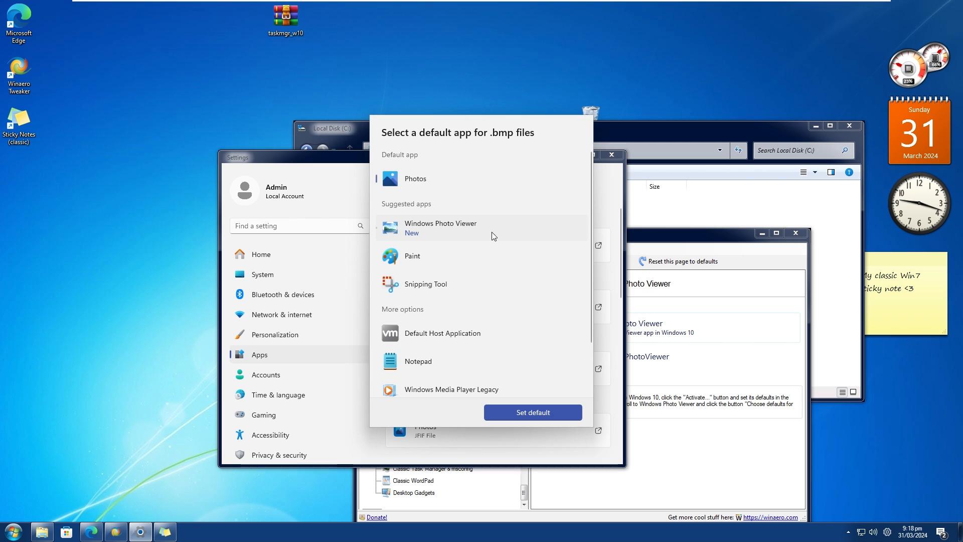
pyautogui.click(529, 412)
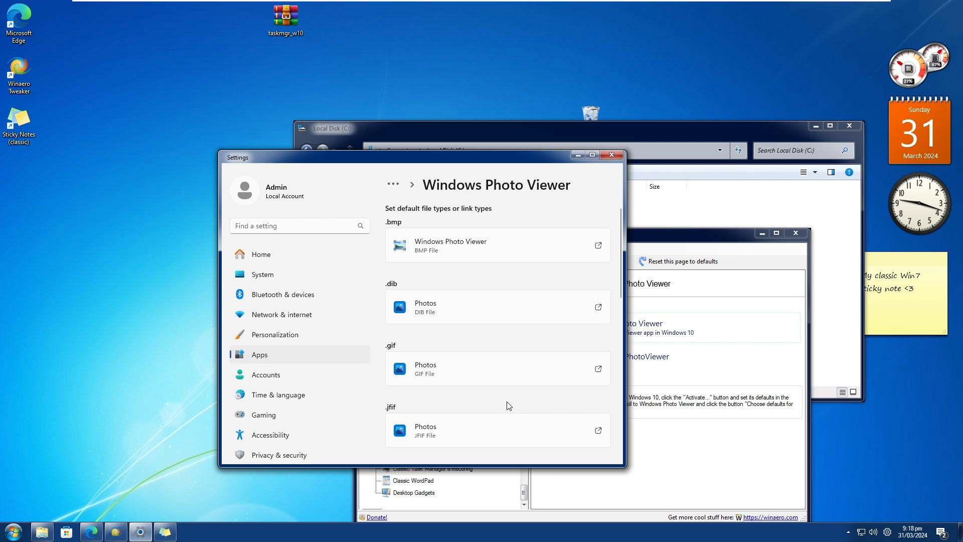
# Set Windows Photo Viewer as the default app for .dib and .gif files.
pyautogui.click(462, 320)
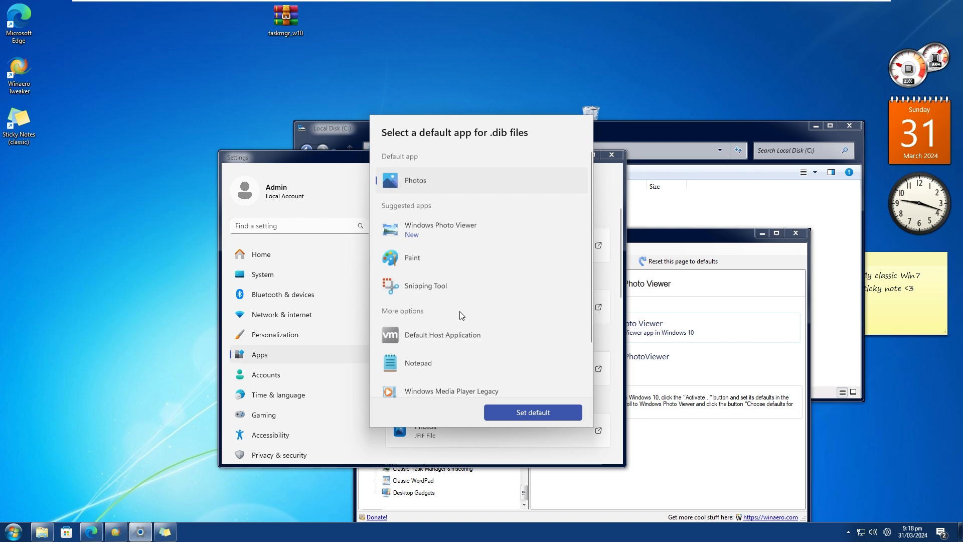
pyautogui.click(447, 229)
pyautogui.click(522, 410)
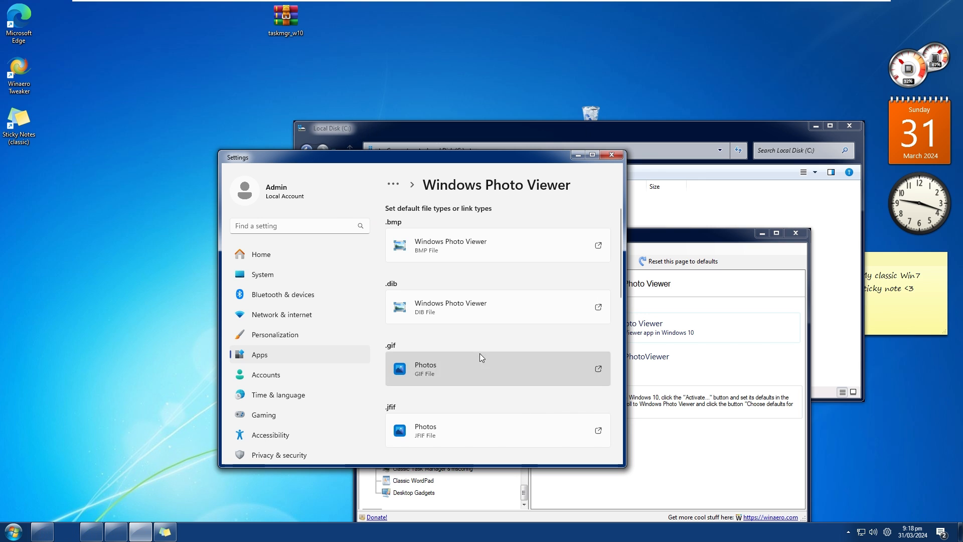
pyautogui.click(480, 357)
pyautogui.click(528, 417)
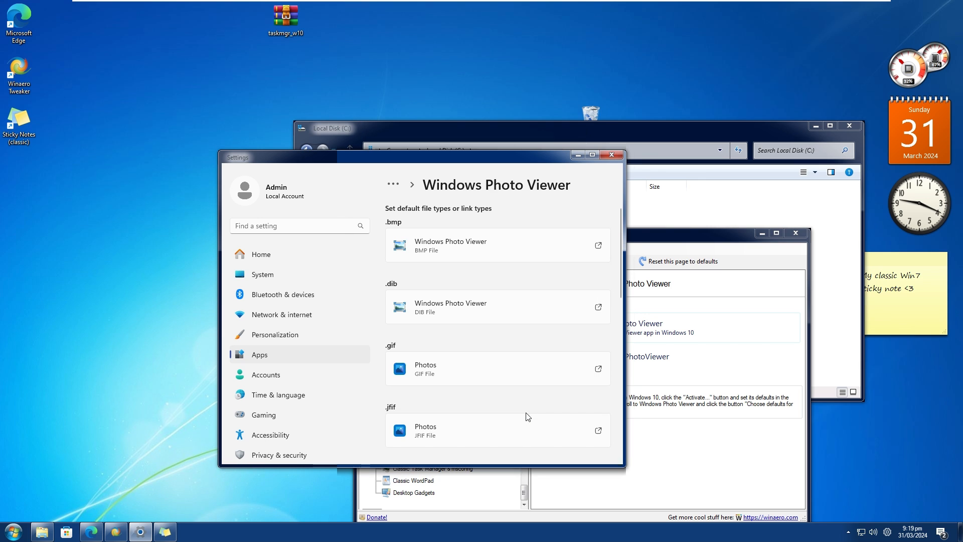
# Set Windows Photo Viewer as the default app for .jfif and .jpe files.
pyautogui.scroll(-2, 502, 404)
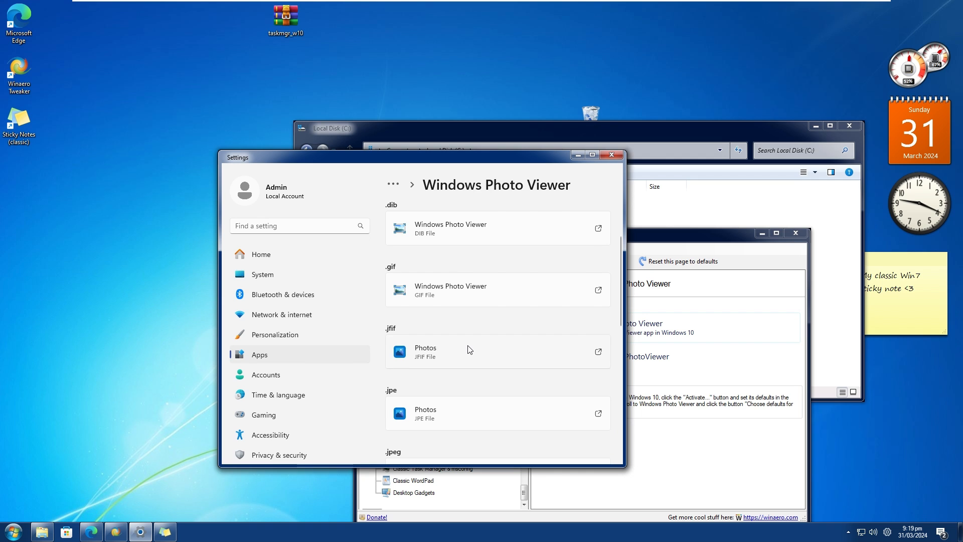
pyautogui.click(470, 350)
pyautogui.click(438, 231)
pyautogui.click(532, 412)
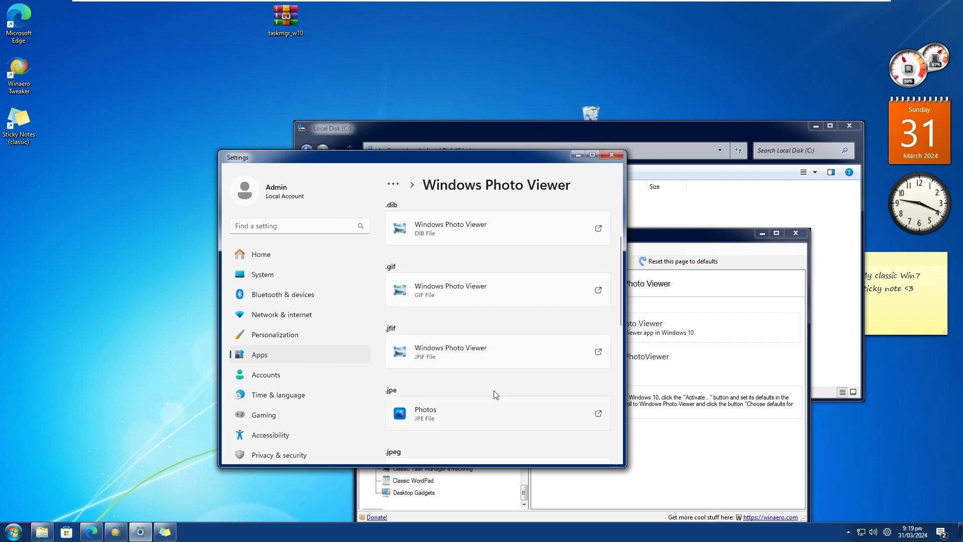
pyautogui.scroll(-2, 496, 395)
pyautogui.click(460, 337)
pyautogui.click(459, 224)
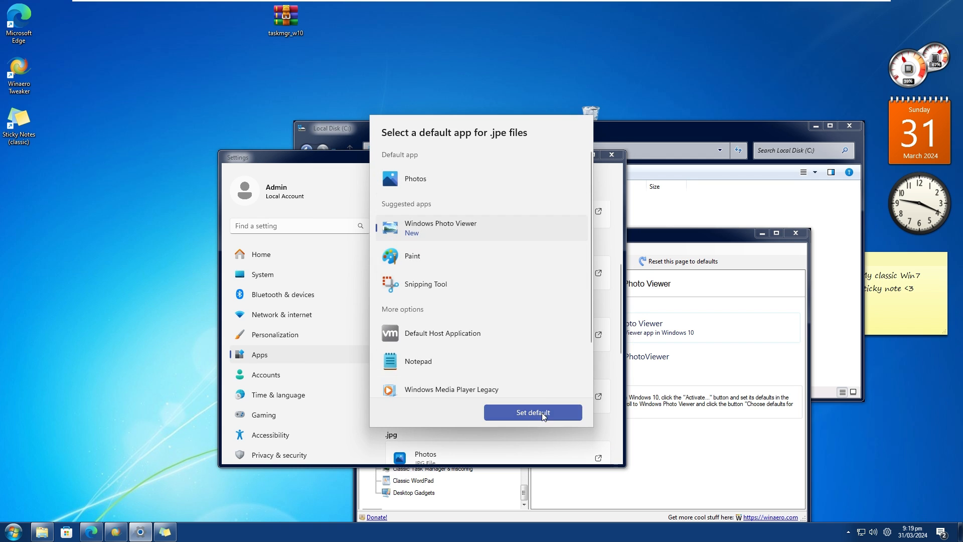
pyautogui.click(542, 413)
# Set Windows Photo Viewer as the default app for .jpeg and .jpg files.
pyautogui.scroll(-2, 472, 319)
pyautogui.click(473, 240)
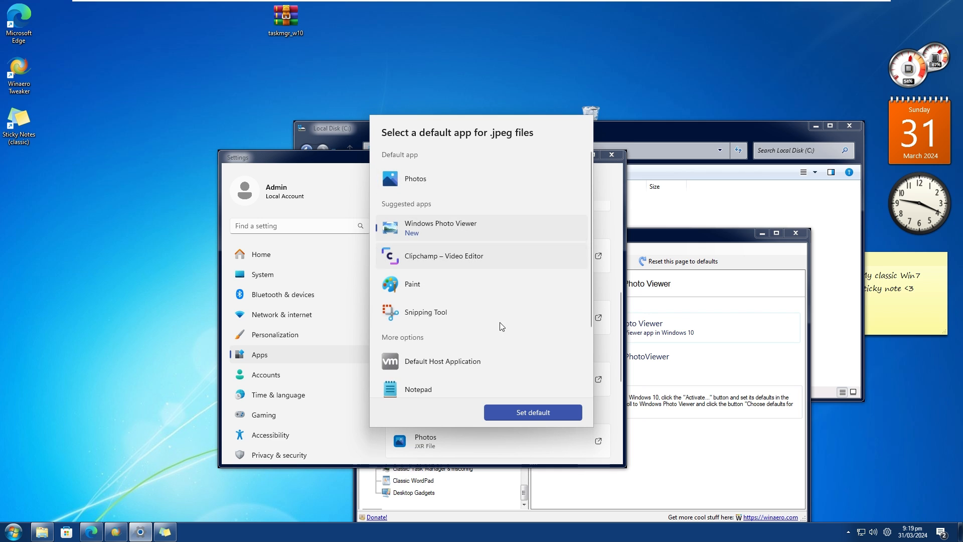
pyautogui.click(535, 415)
pyautogui.click(475, 384)
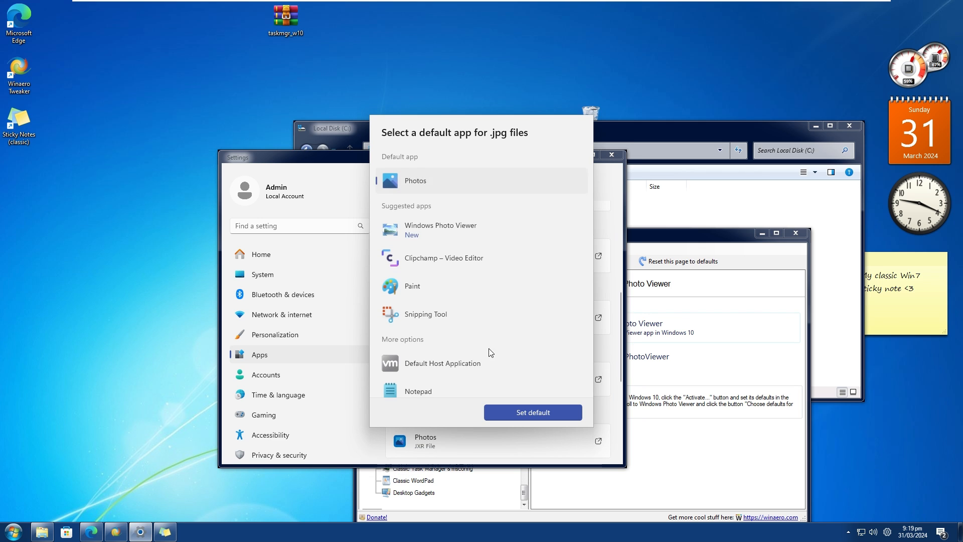
pyautogui.click(472, 227)
pyautogui.click(551, 415)
# Set Windows Photo Viewer as the default app for .jxr and .png files.
pyautogui.scroll(-1, 504, 413)
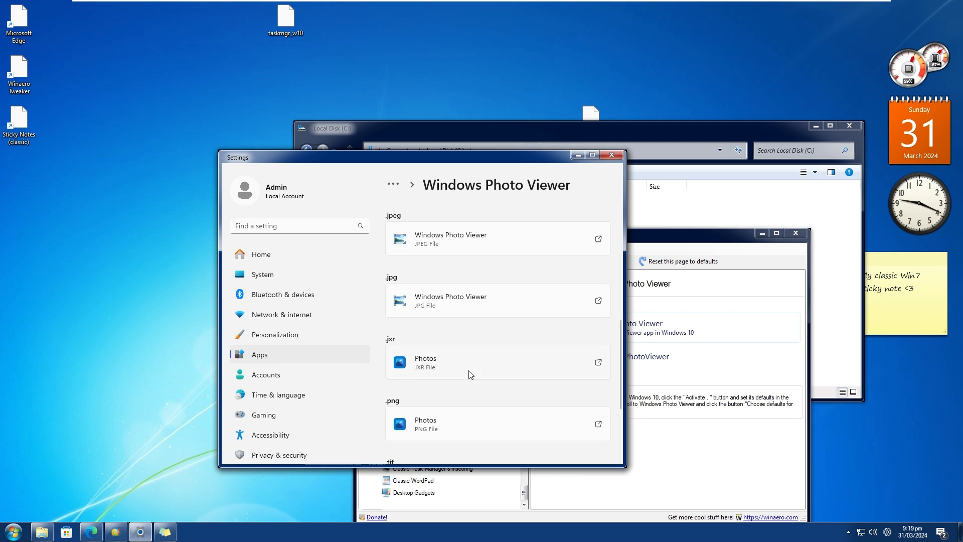
pyautogui.click(468, 374)
pyautogui.click(471, 226)
pyautogui.click(522, 413)
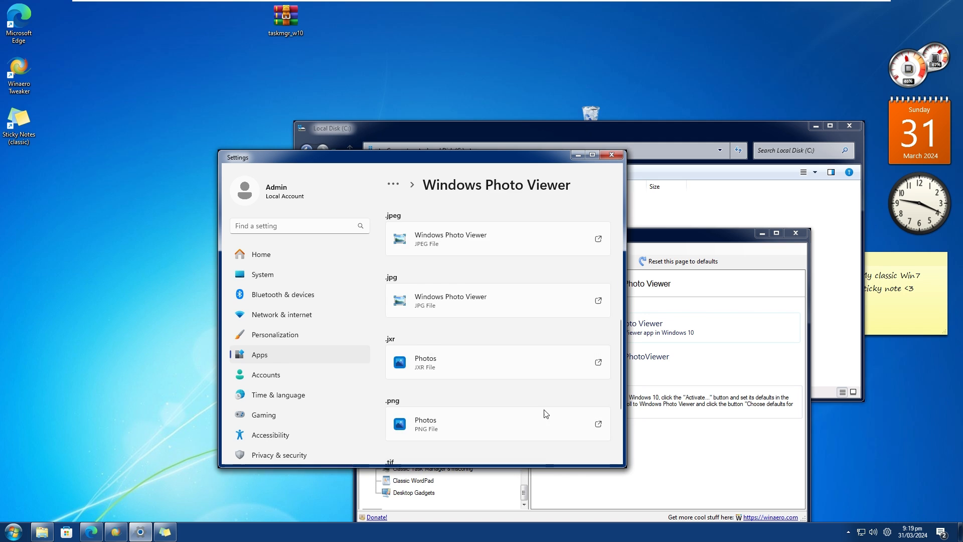
pyautogui.scroll(-2, 477, 372)
pyautogui.click(467, 306)
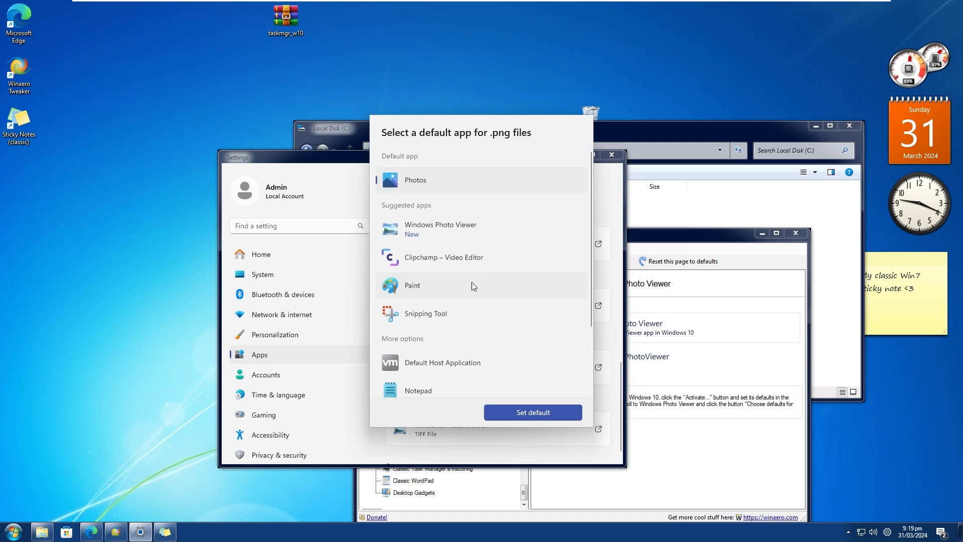
pyautogui.click(456, 229)
pyautogui.click(532, 418)
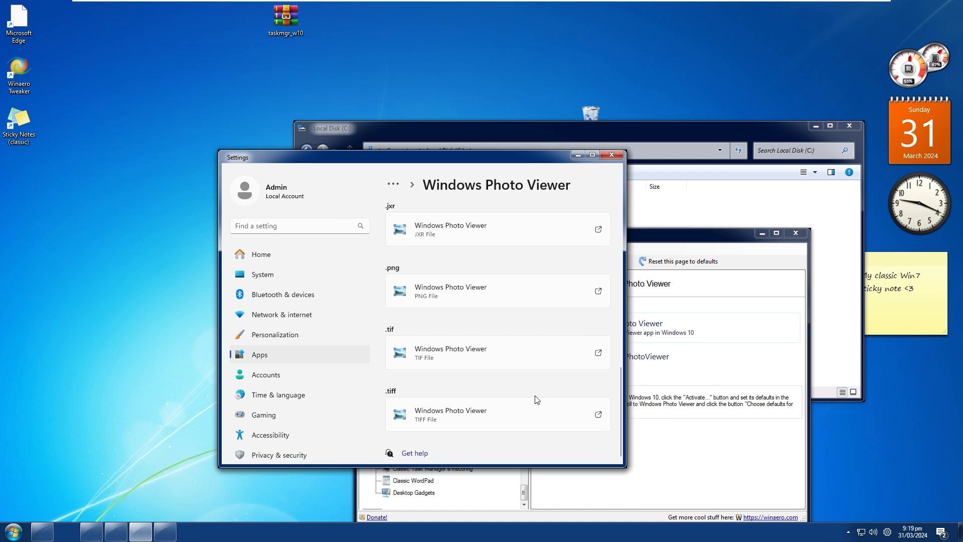
# Review the default app assigned to each Windows Photo Viewer file type and close Settings.
pyautogui.scroll(4, 519, 317)
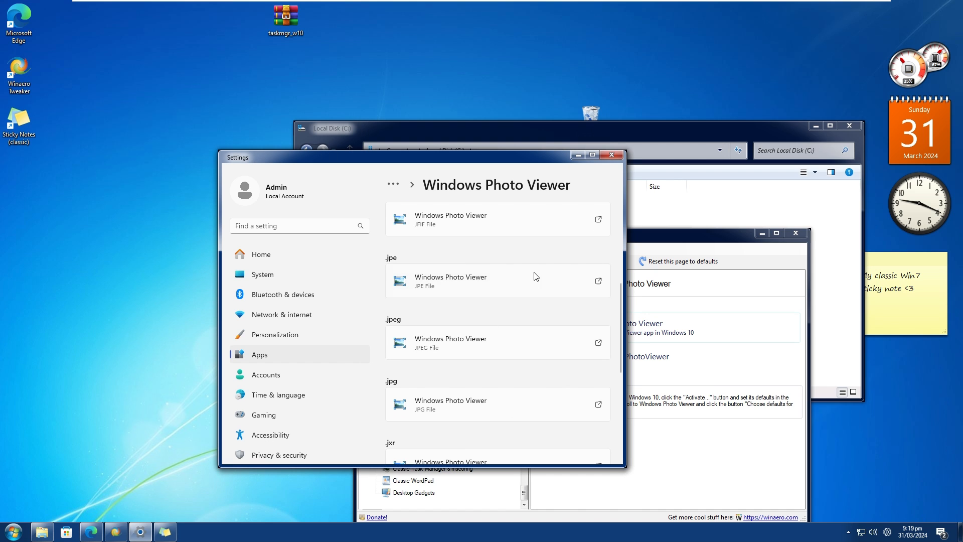
pyautogui.moveTo(456, 159); pyautogui.dragTo(417, 100)
pyautogui.scroll(4, 414, 204)
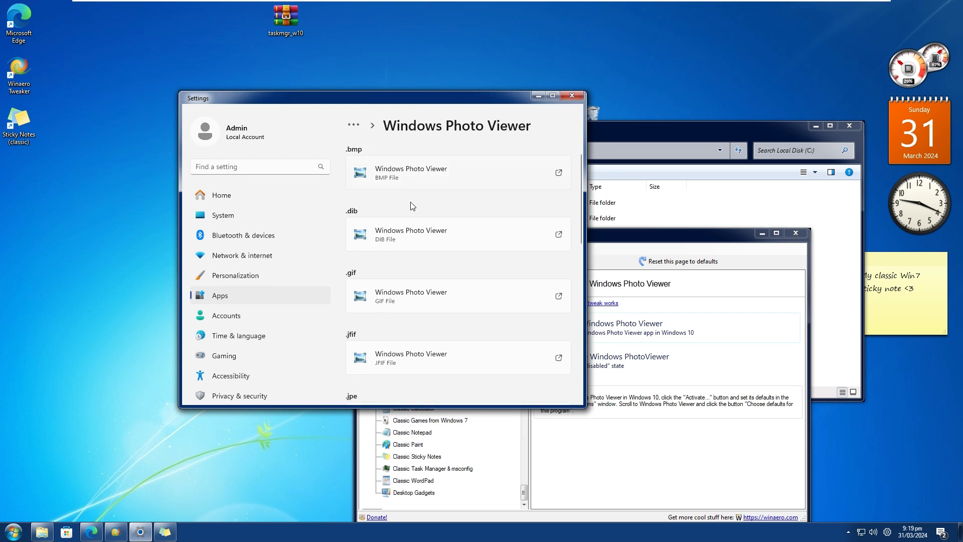
pyautogui.scroll(1, 412, 206)
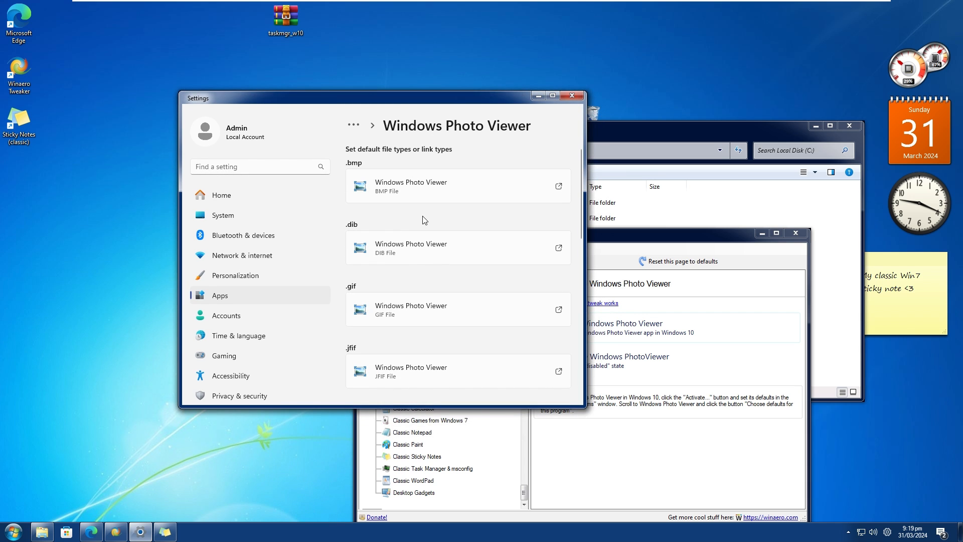
pyautogui.click(574, 94)
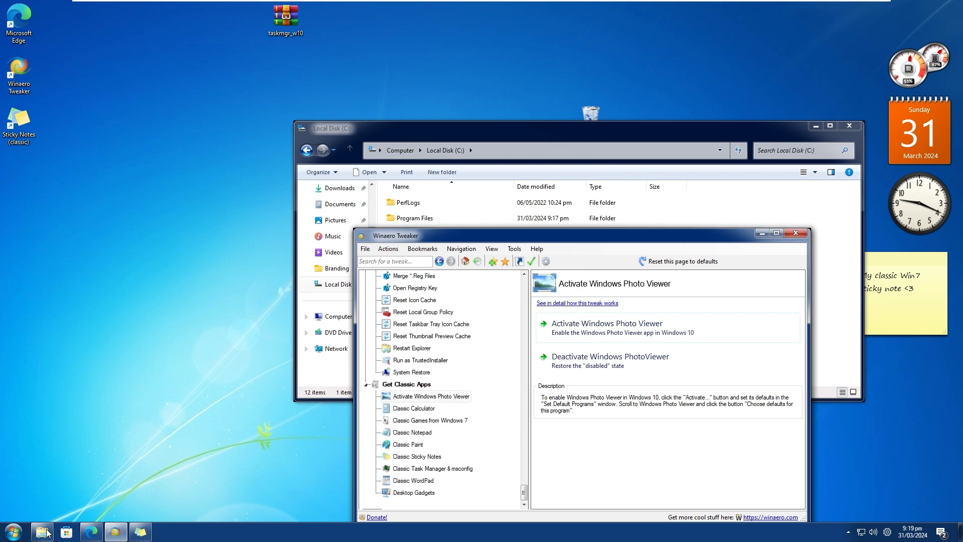
# Open the Win7WP image from Local Disk (C:) in Windows Photo Viewer, close the viewer and move the folder window up.
pyautogui.click(47, 532)
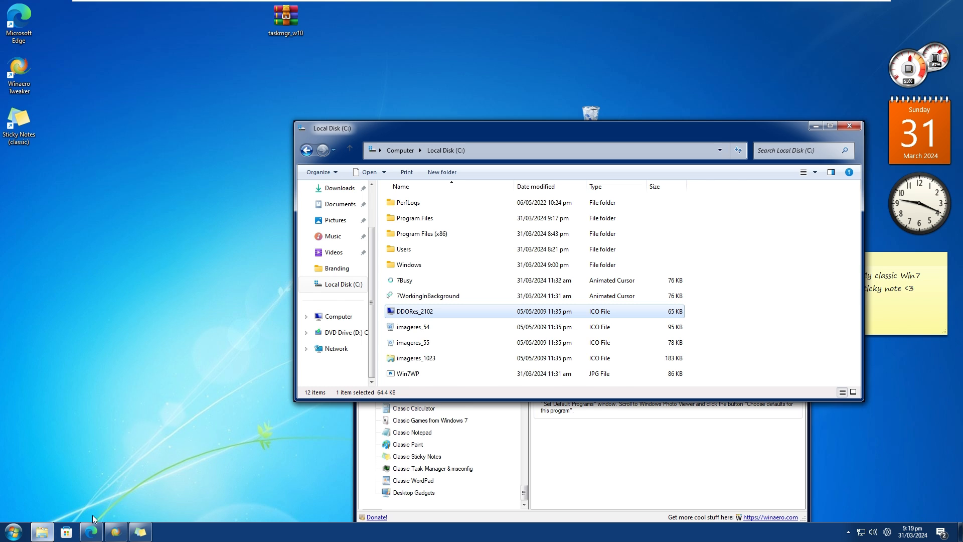
pyautogui.click(432, 374)
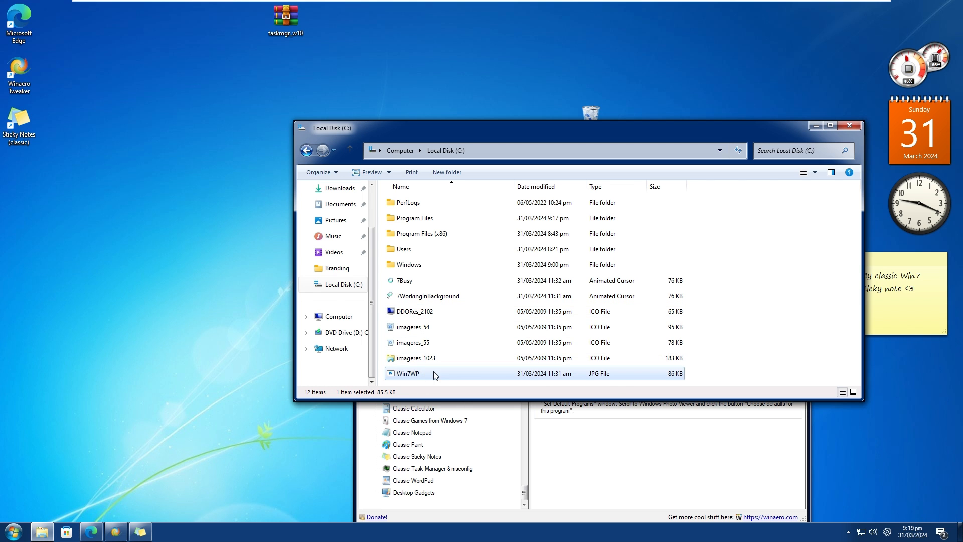
pyautogui.doubleClick(422, 374)
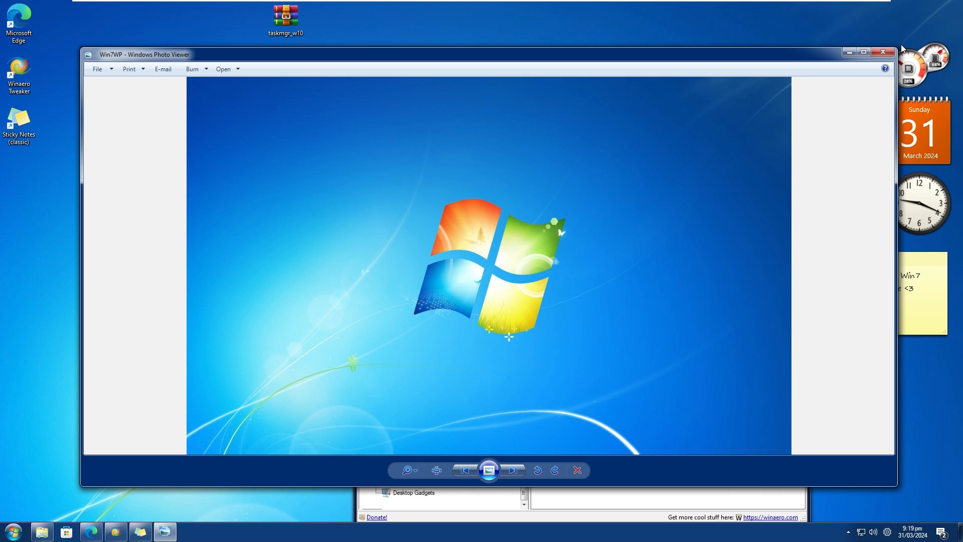
pyautogui.click(884, 54)
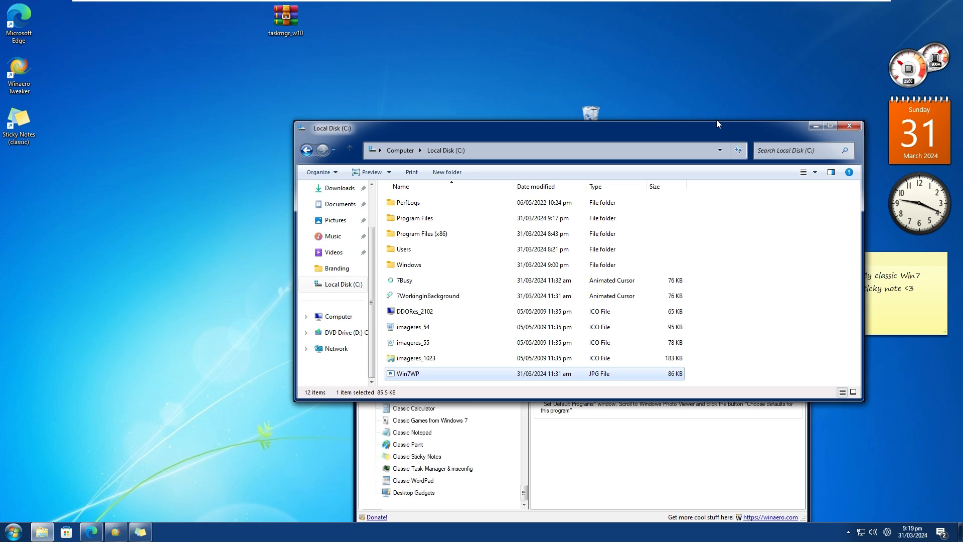
pyautogui.moveTo(652, 124); pyautogui.dragTo(650, 85)
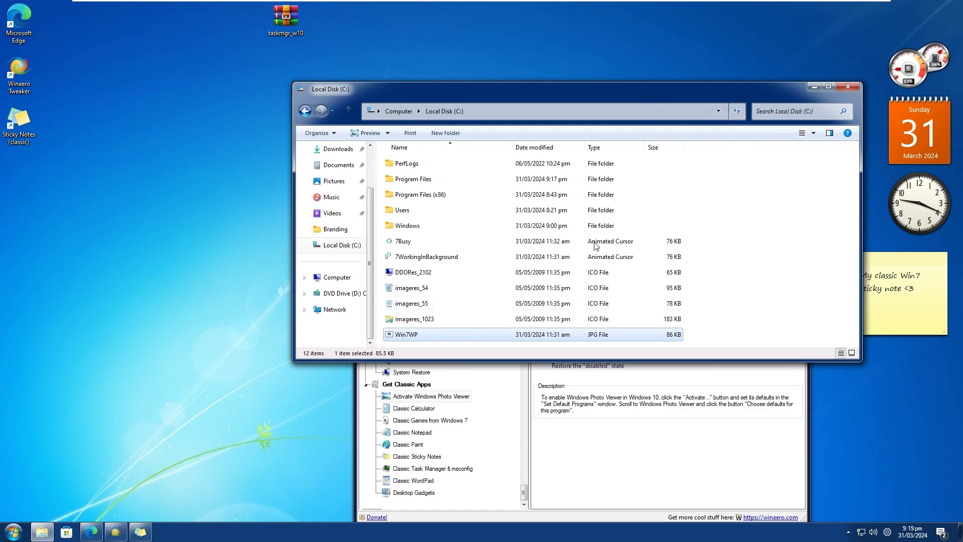
# Look through the Winaero Tweaker tweak list and check the taskbar's volume and network flyouts.
pyautogui.click(553, 493)
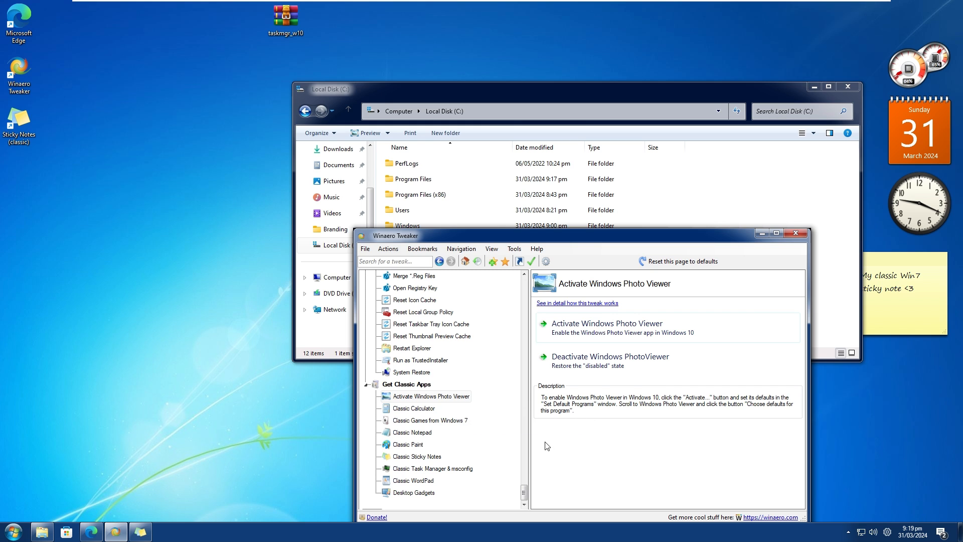
pyautogui.scroll(4, 496, 401)
pyautogui.scroll(2, 491, 393)
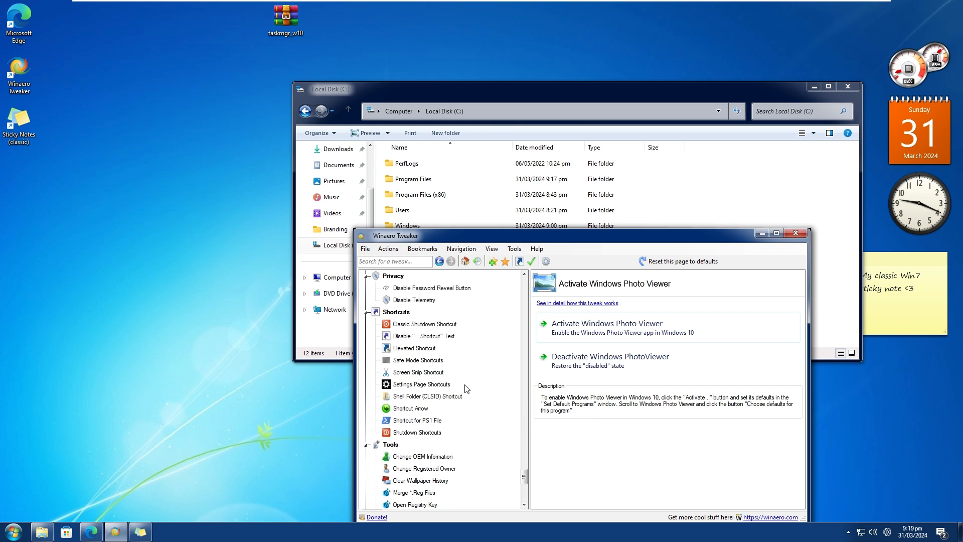
pyautogui.scroll(3, 467, 388)
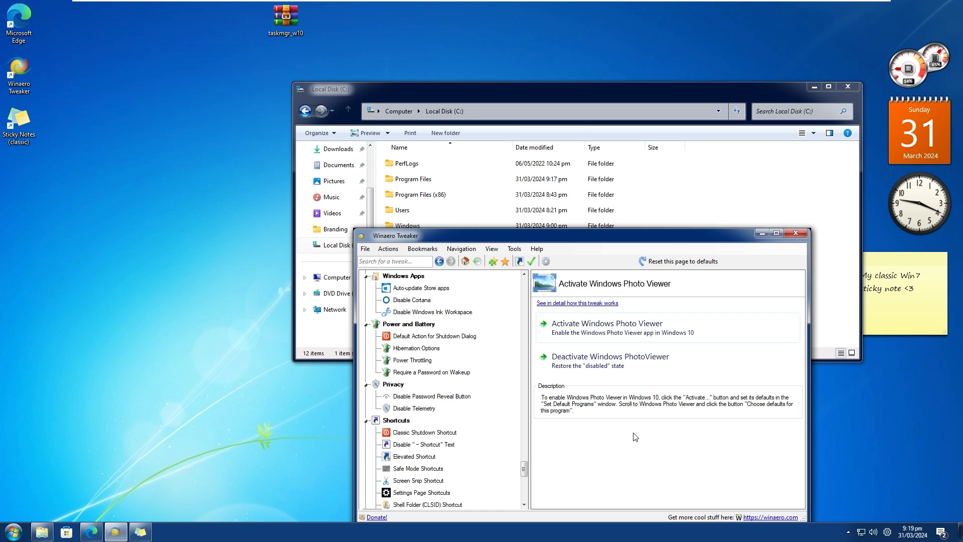
pyautogui.click(874, 533)
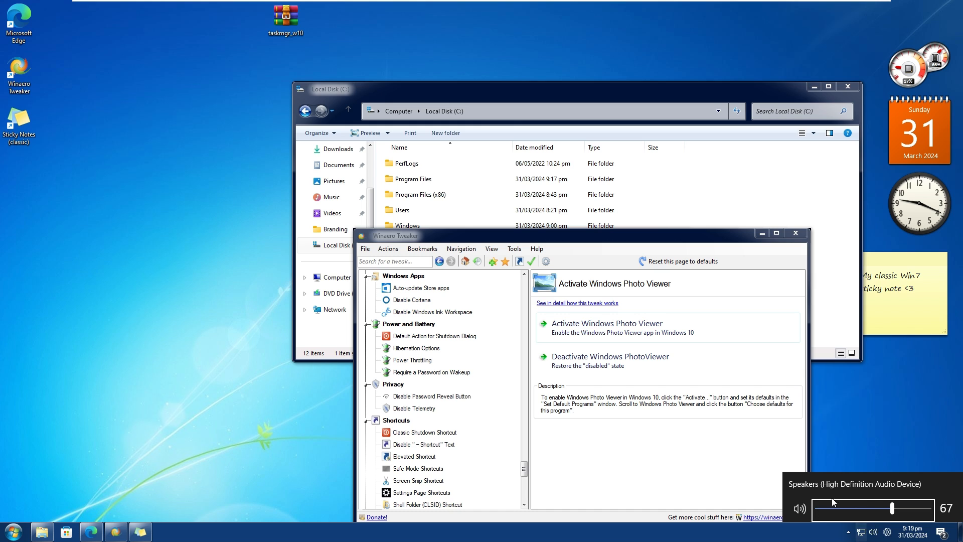
pyautogui.click(861, 532)
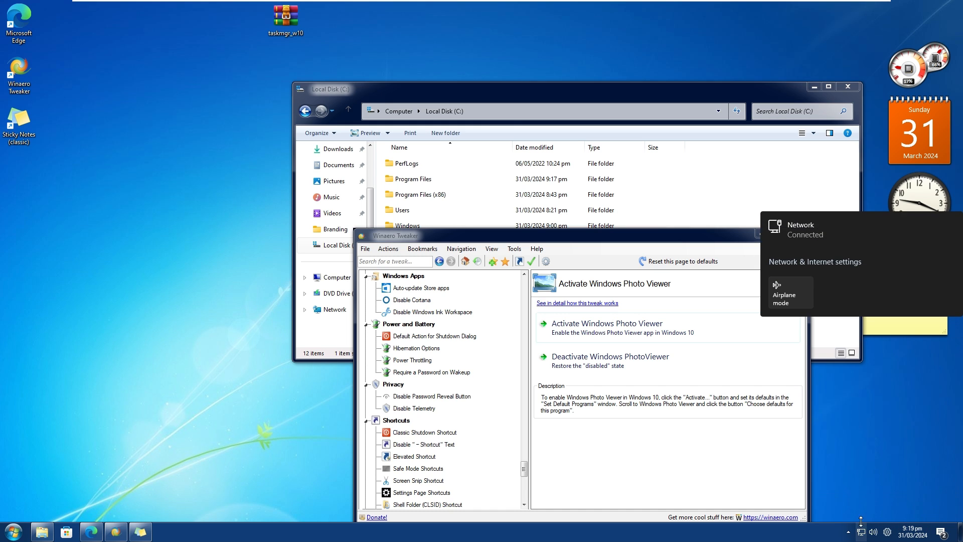
pyautogui.click(868, 387)
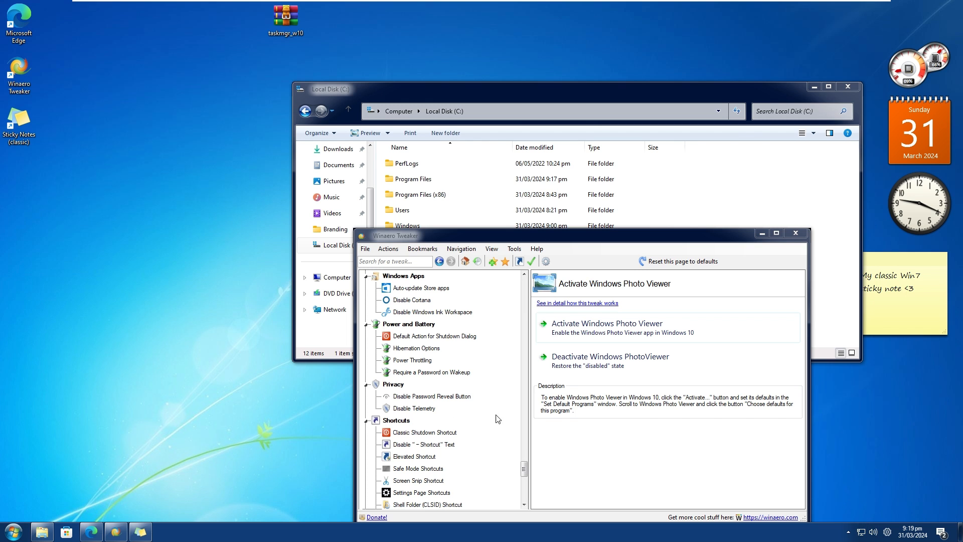
# Preview the classic volume flyout and the classic Volume Mixer from Winaero Tweaker's Classic Volume Mixer page, and close the mixer.
pyautogui.scroll(7, 446, 402)
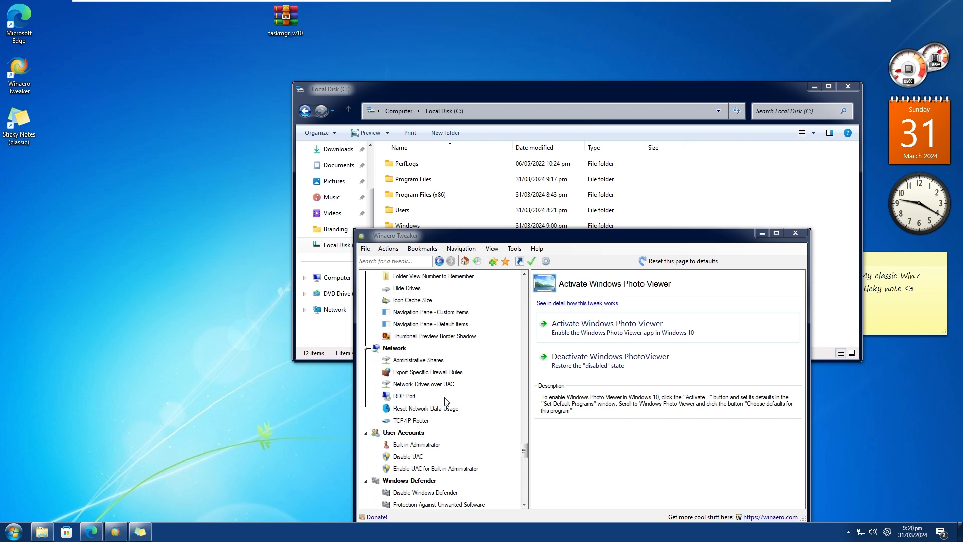
pyautogui.hotkey('alt', 'F4')
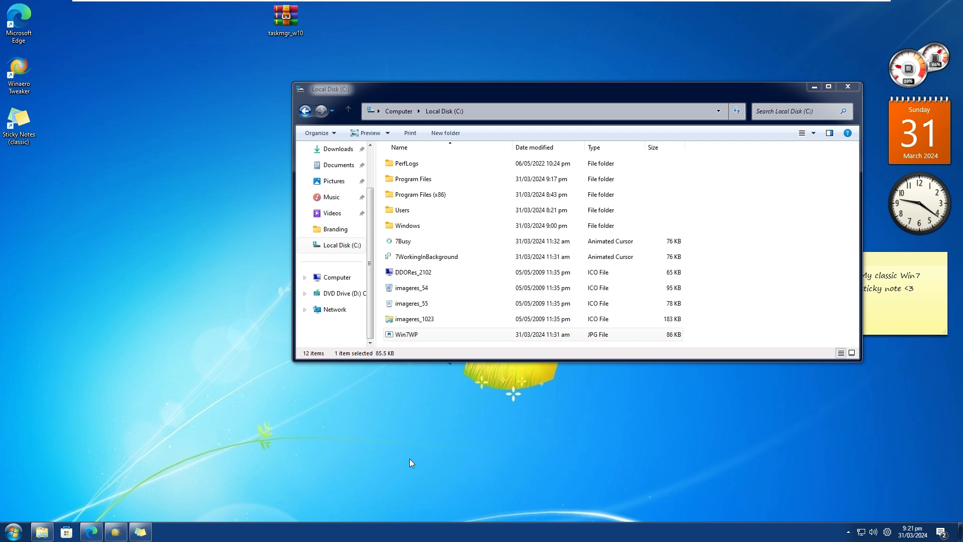
pyautogui.click(115, 532)
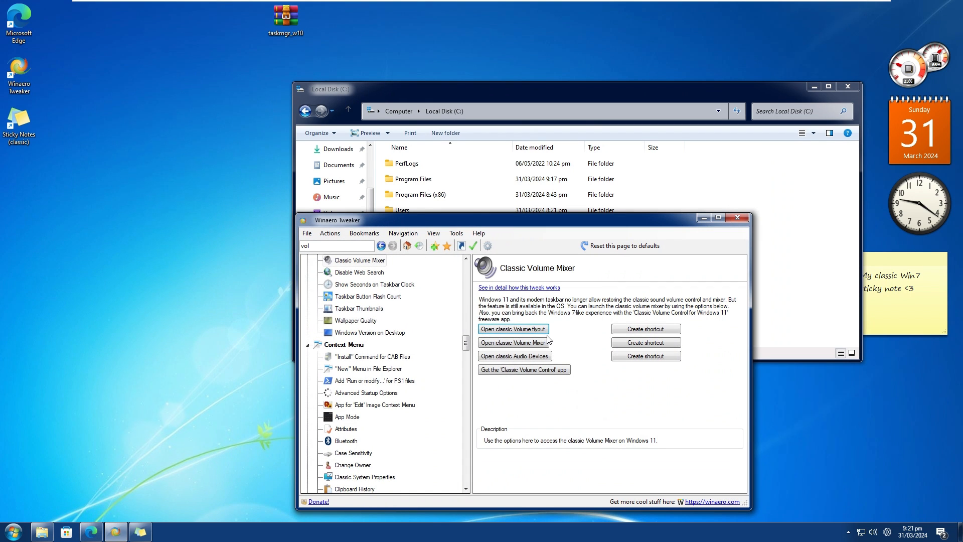
pyautogui.click(529, 330)
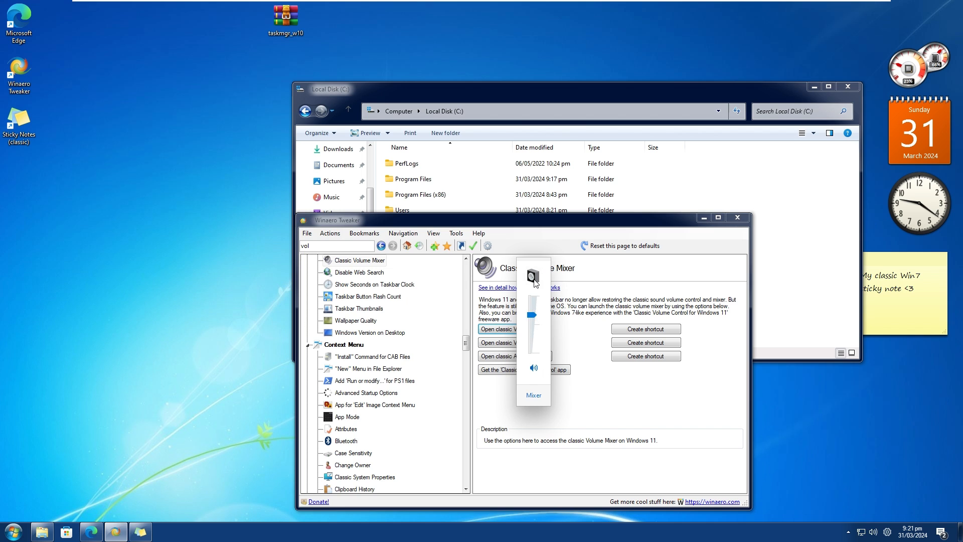
pyautogui.click(504, 346)
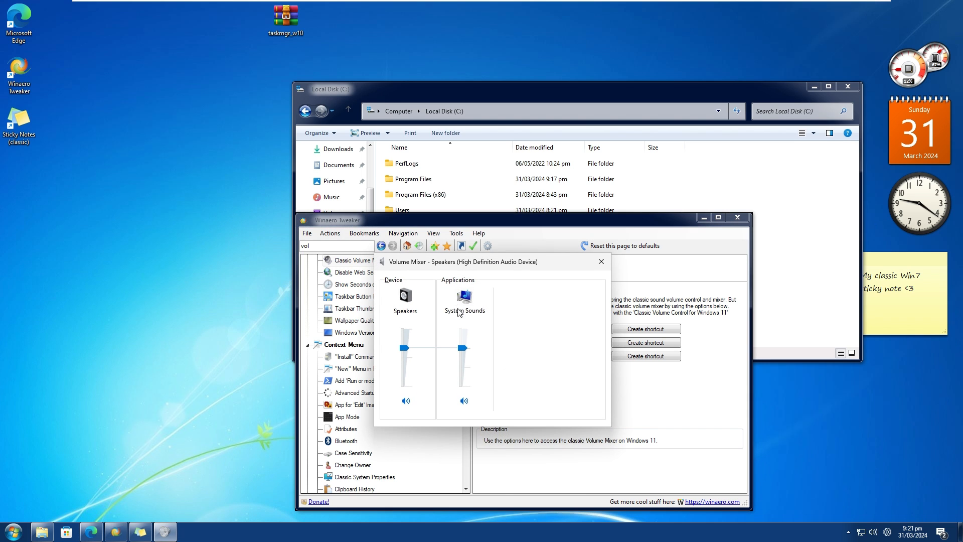
pyautogui.click(600, 261)
# View the Volume Mixer through the taskbar speaker's options and close it.
pyautogui.rightClick(873, 532)
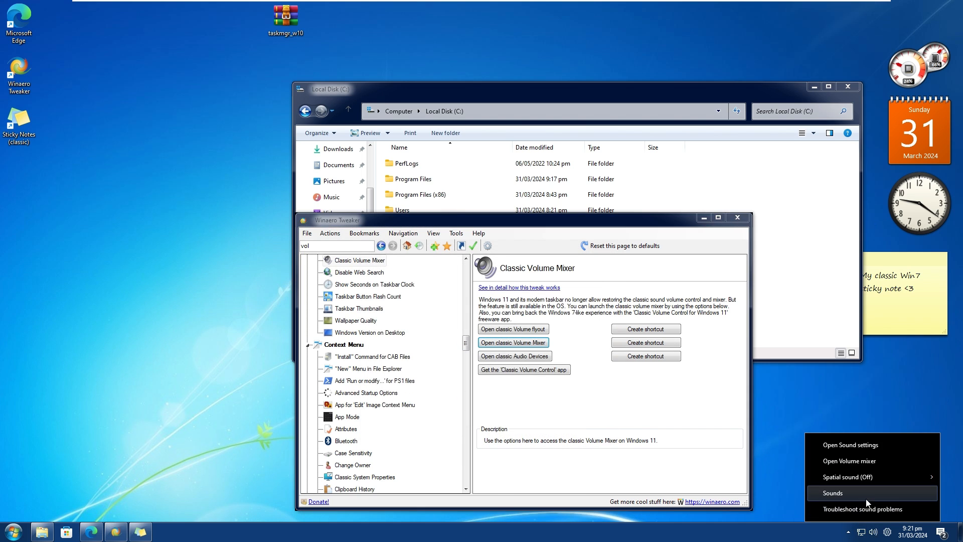
pyautogui.click(854, 462)
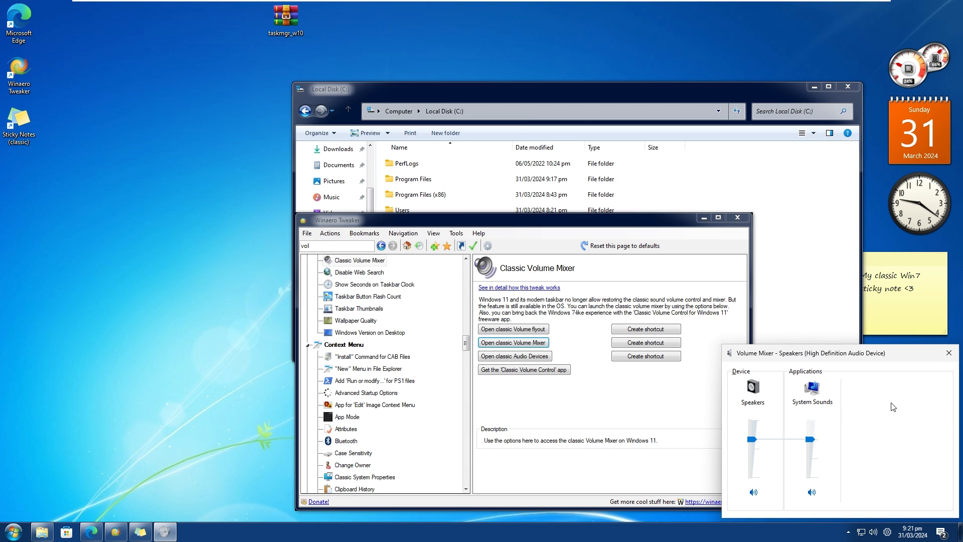
pyautogui.click(950, 351)
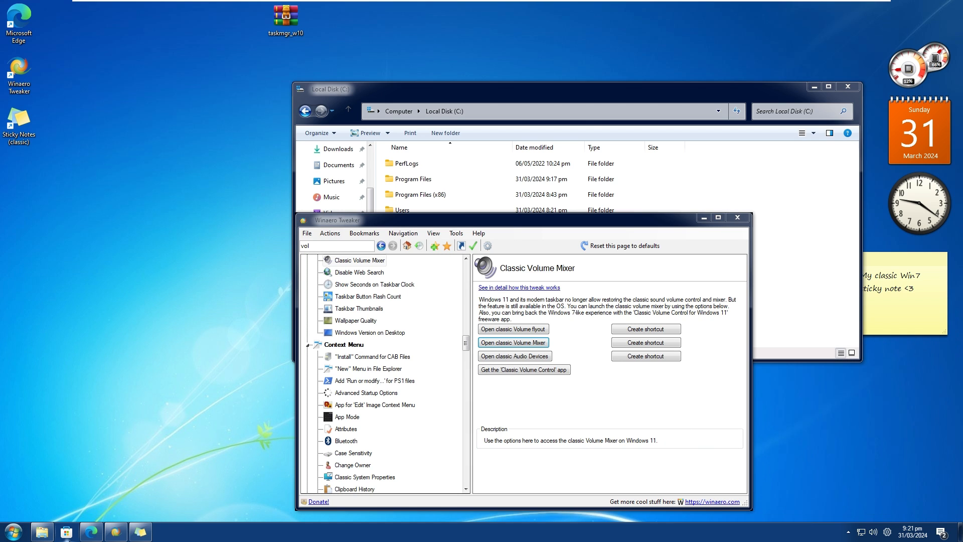
# Switch to Microsoft Edge, search for "classic volume control for win11" and open Winaero's Classic Volume Control for Windows 11 page.
pyautogui.click(91, 532)
pyautogui.click(201, 122)
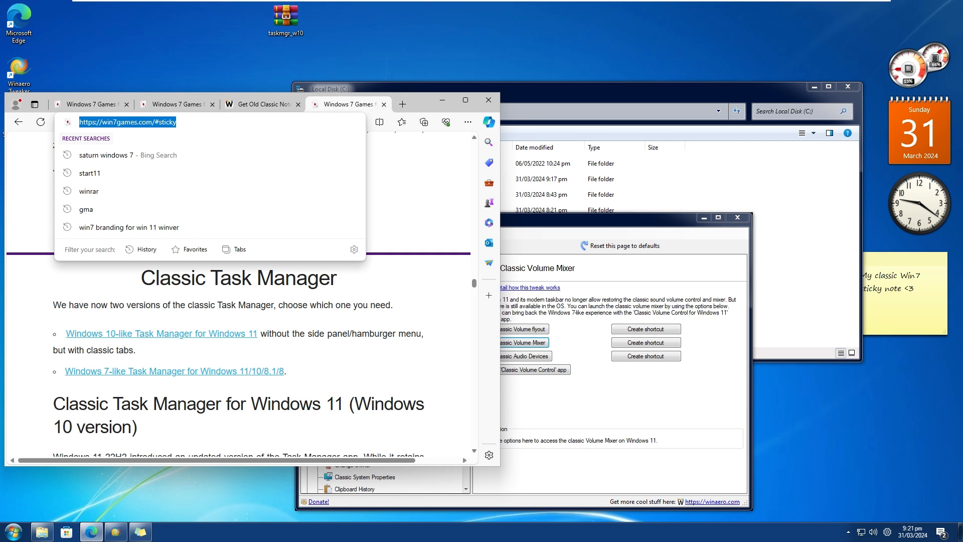
pyautogui.write('cla')
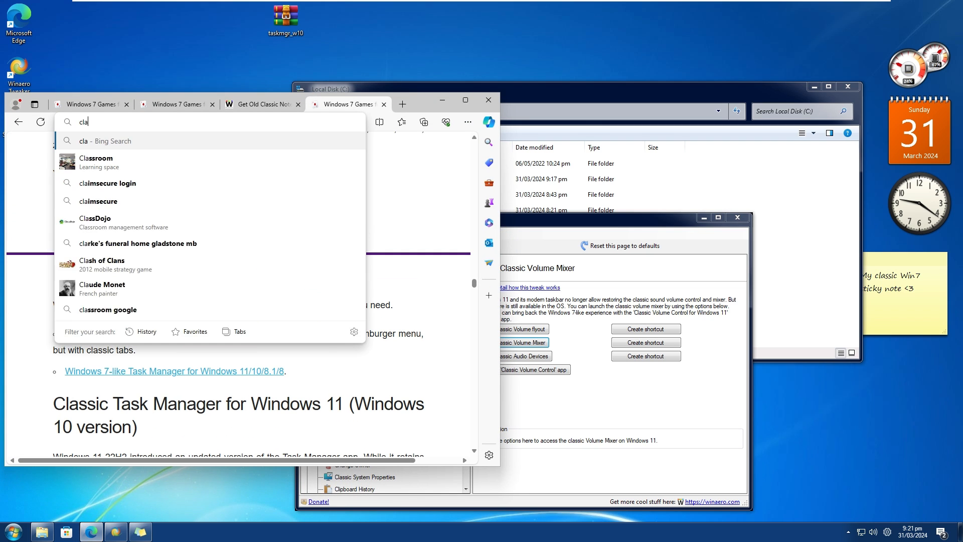
pyautogui.write('ssic volume control for 1')
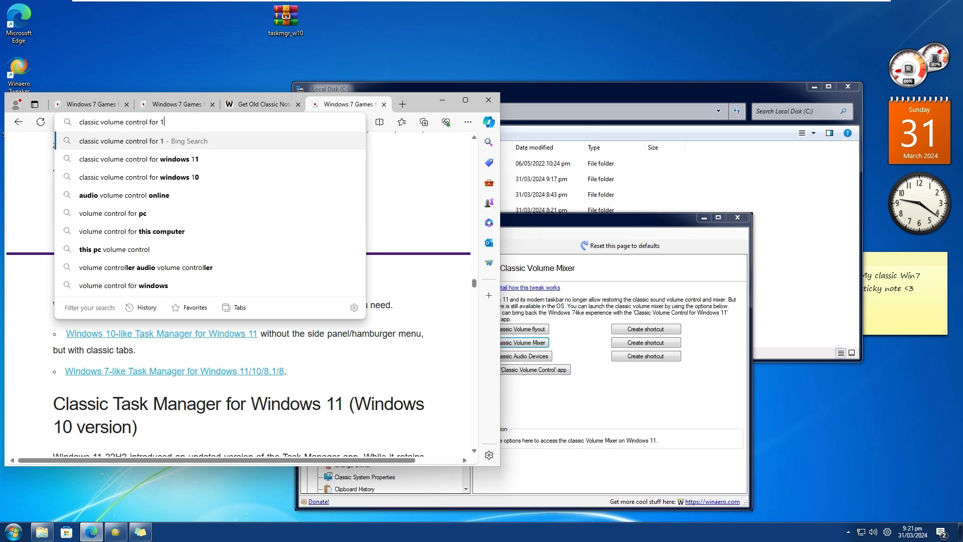
pyautogui.press('BackSpace')
pyautogui.write('win11')
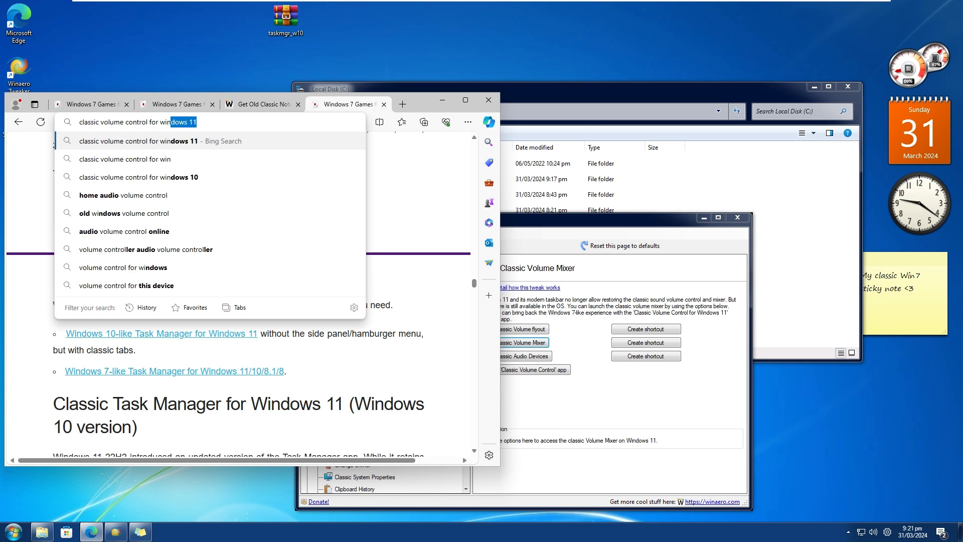
pyautogui.press('Return')
pyautogui.scroll(-10, 121, 282)
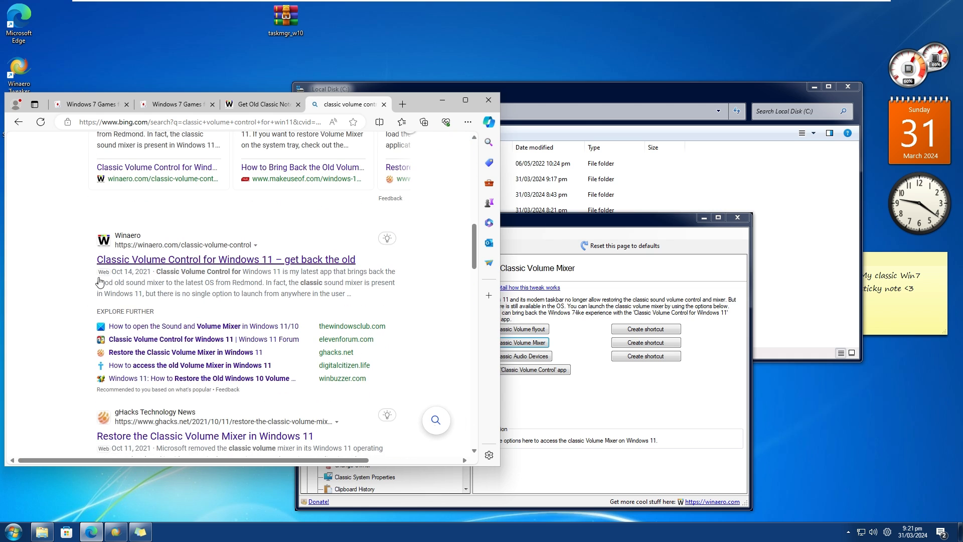
pyautogui.click(133, 266)
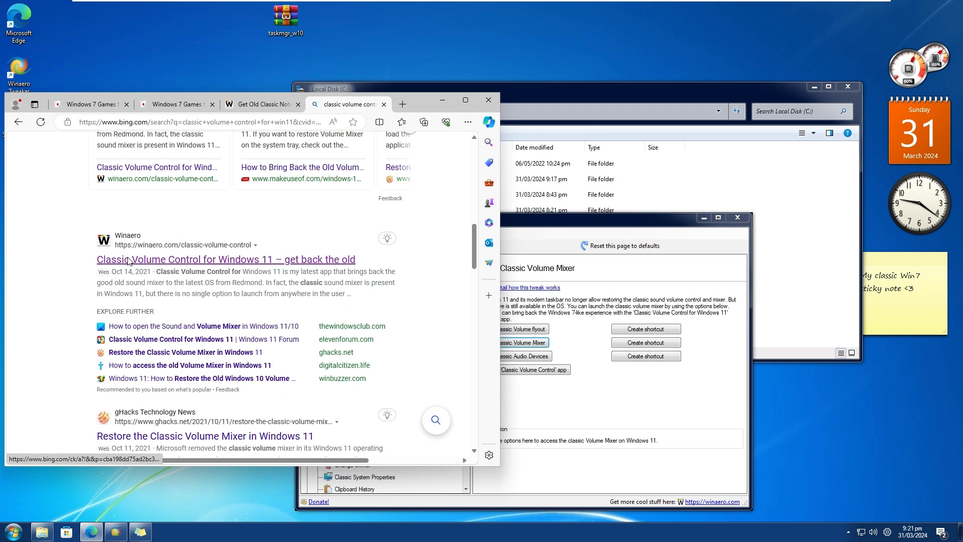
pyautogui.click(129, 261)
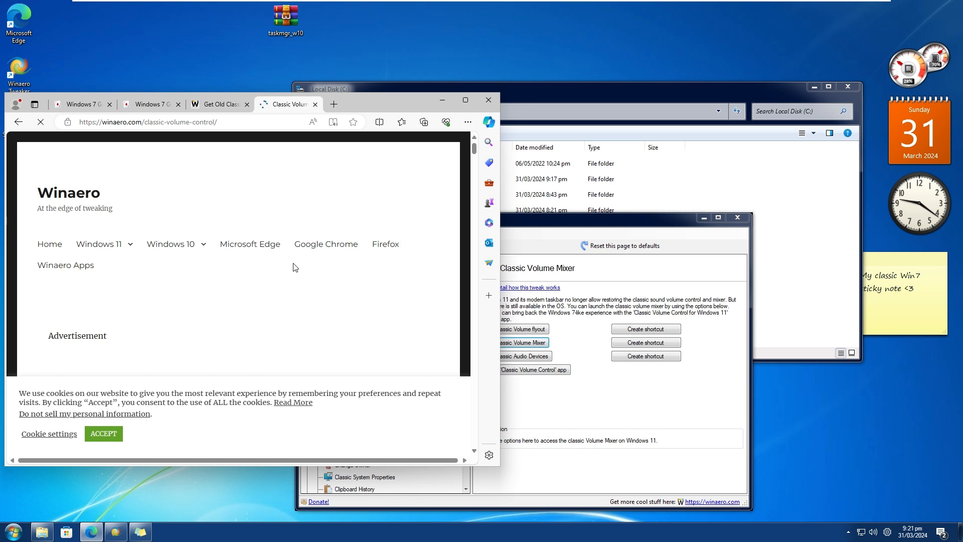
# Download the Classic Volume Control for Windows 11 archive from the Winaero page, dismissing the ad.
pyautogui.scroll(-8, 295, 264)
pyautogui.scroll(-10, 295, 264)
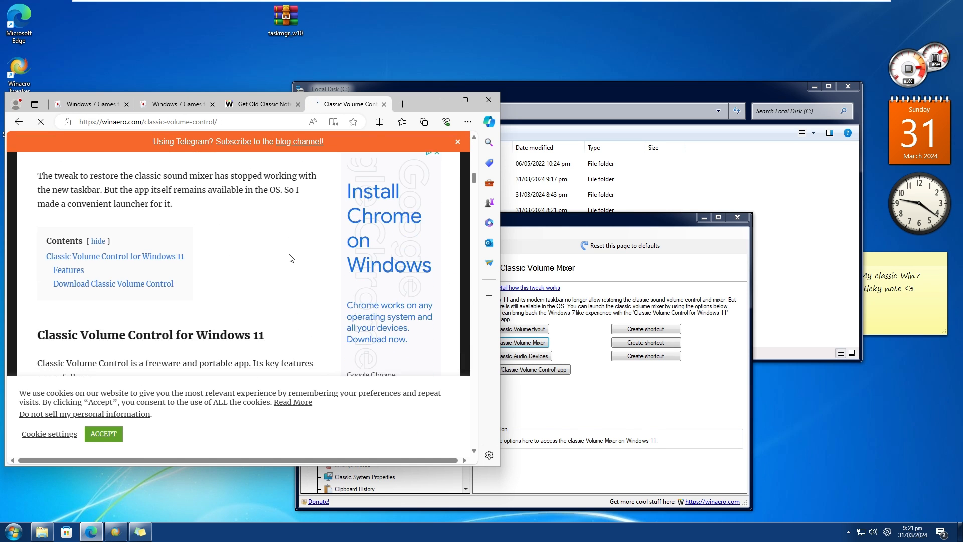
pyautogui.scroll(-10, 292, 259)
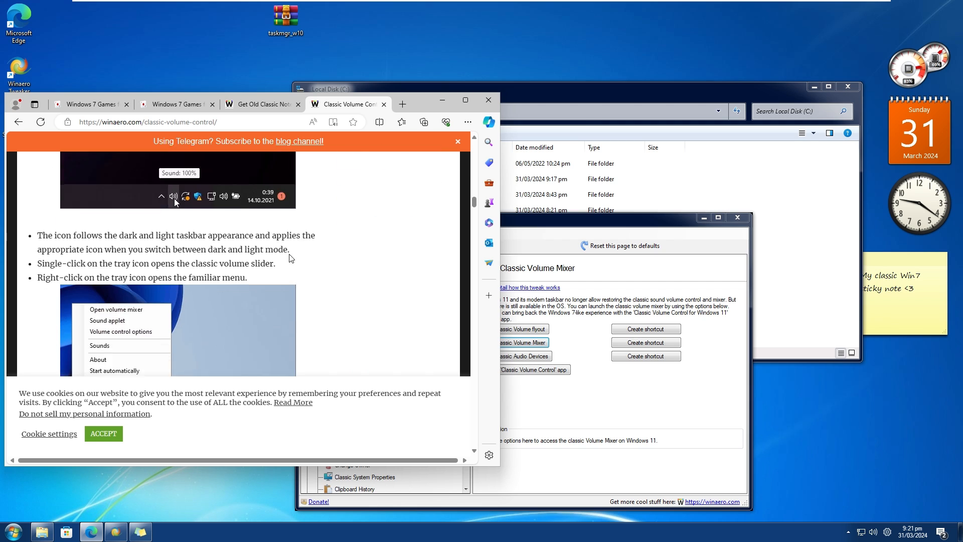
pyautogui.scroll(-10, 292, 259)
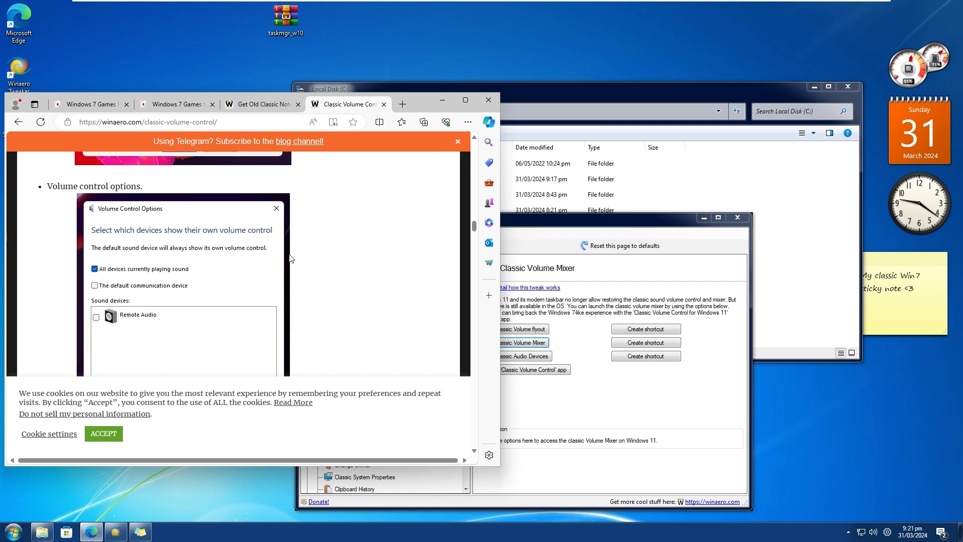
pyautogui.scroll(1, 290, 258)
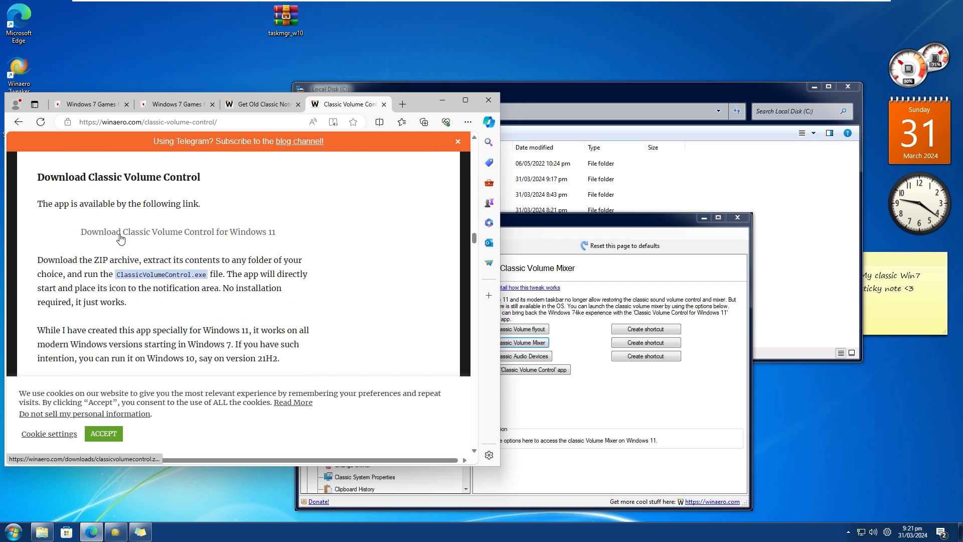
pyautogui.click(138, 239)
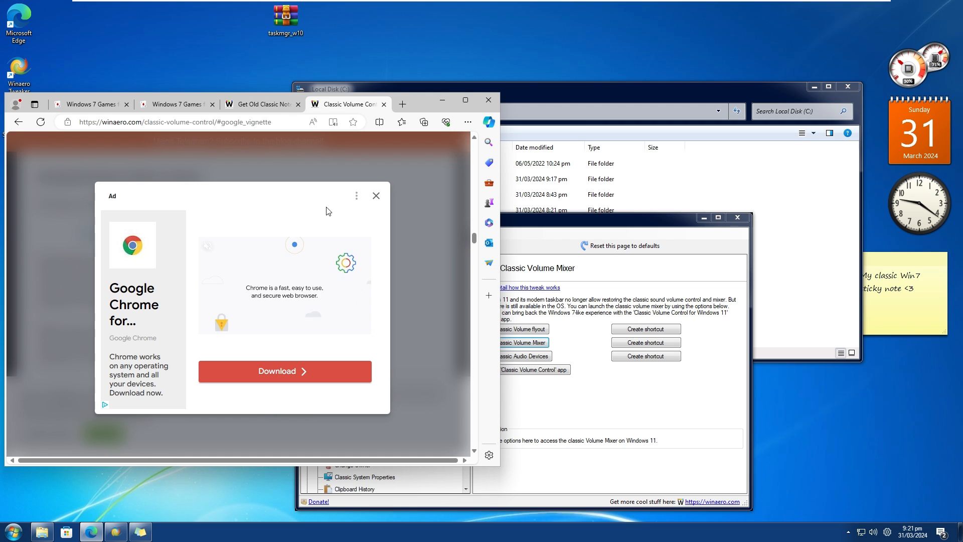
pyautogui.click(376, 196)
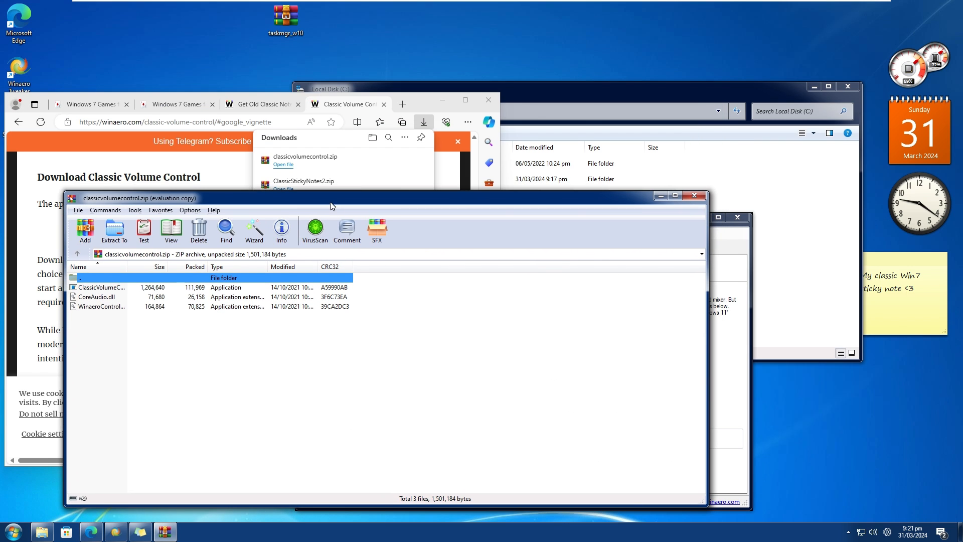
# Extract the three files of classicvolumecontrol.zip, including ClassicVolumeControl and CoreAudio.dll, to the desktop.
pyautogui.click(442, 100)
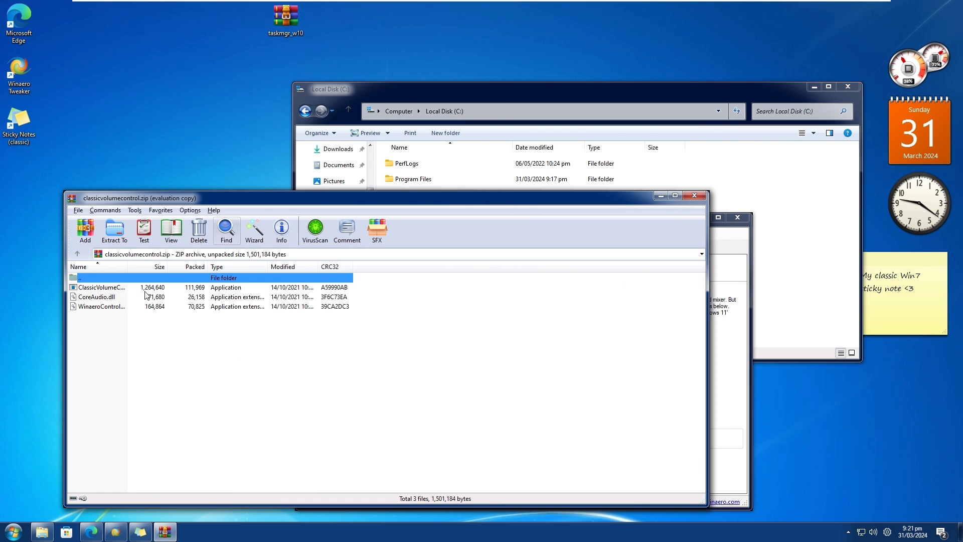
pyautogui.click(111, 289)
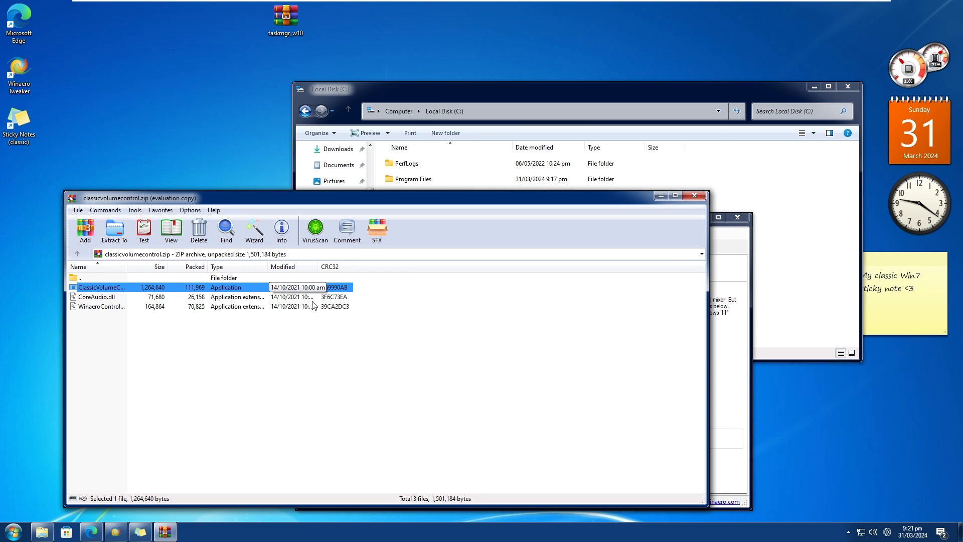
pyautogui.click(402, 379)
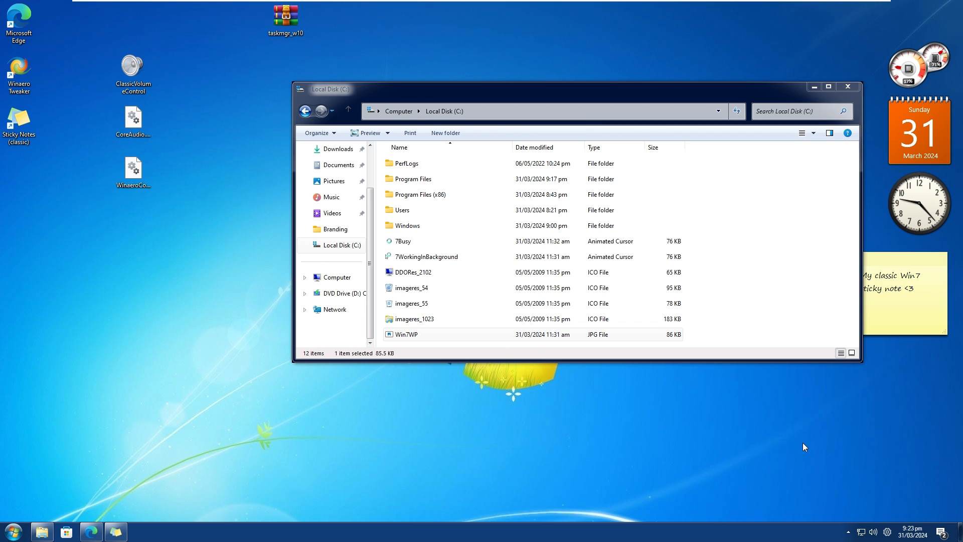
# Check the default volume flyout and hidden tray icons, and bring the Classic Volume Control speaker icon onto the taskbar.
pyautogui.click(873, 532)
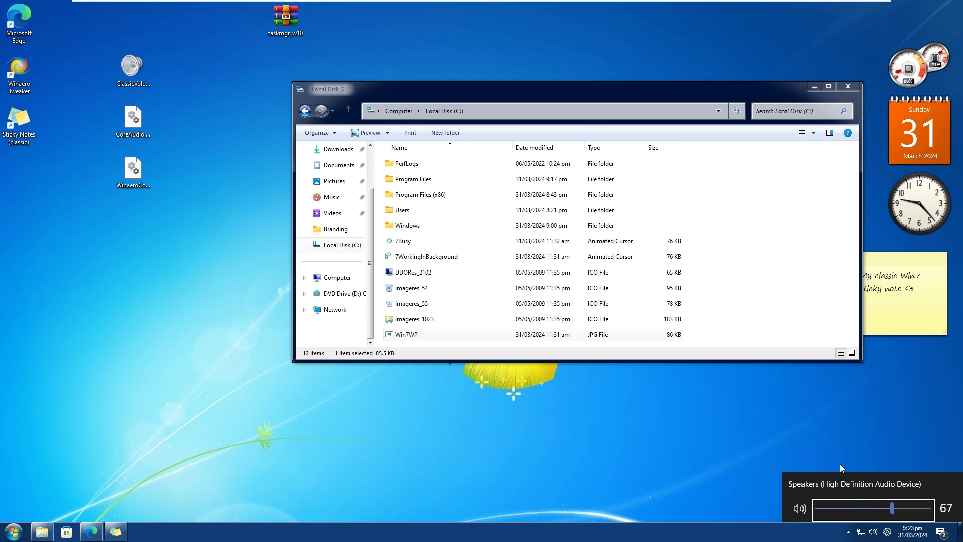
pyautogui.click(853, 539)
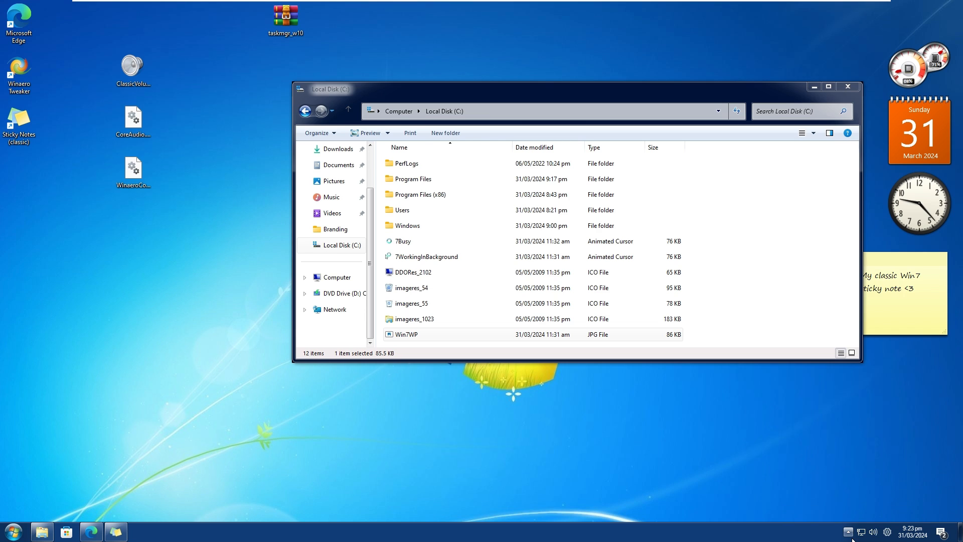
pyautogui.click(848, 533)
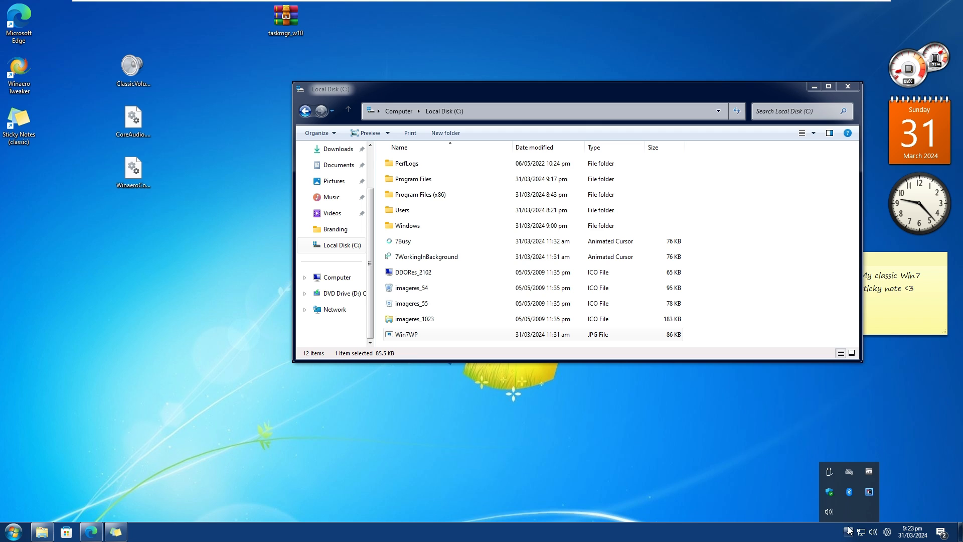
pyautogui.rightClick(875, 532)
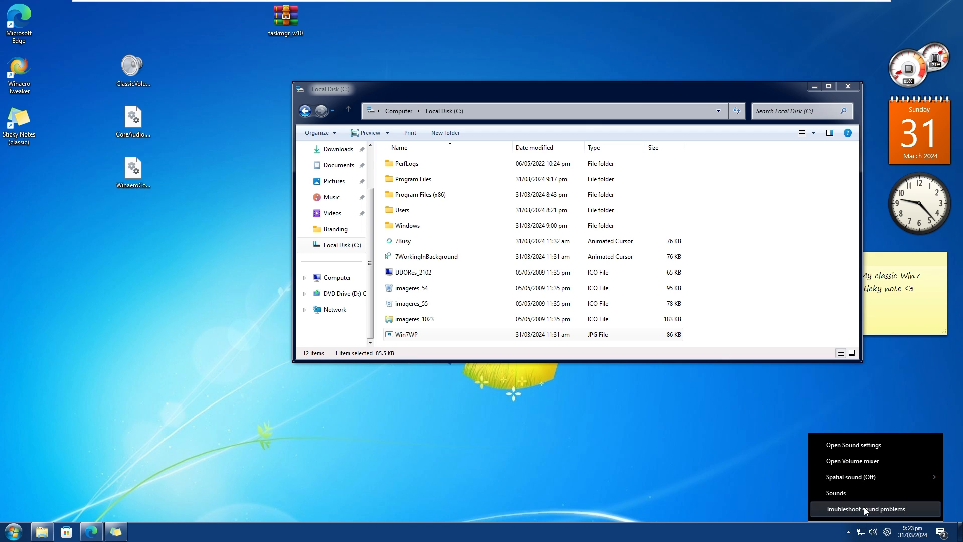
pyautogui.moveTo(875, 532); pyautogui.dragTo(852, 533)
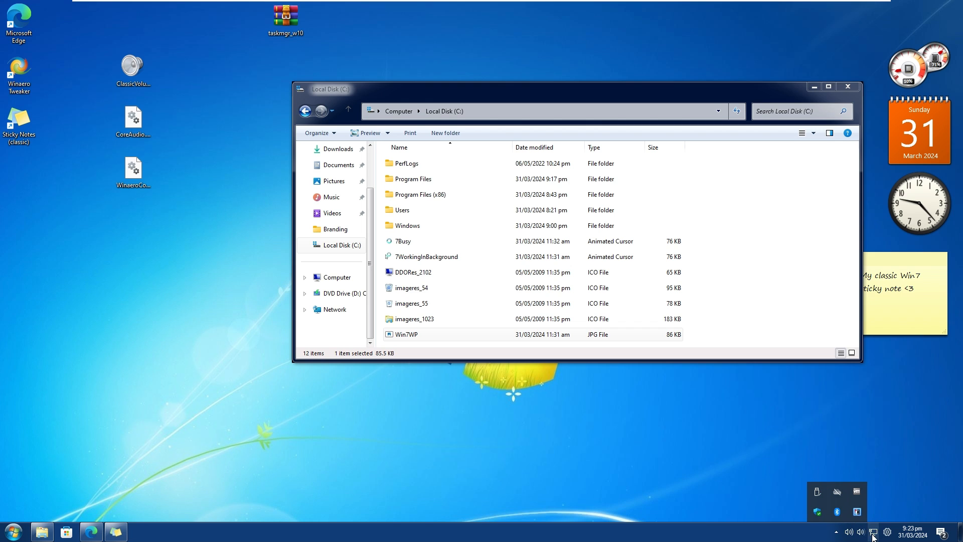
# Compare the two taskbar speaker icons and move the default Windows one into the hidden icons area.
pyautogui.rightClick(849, 532)
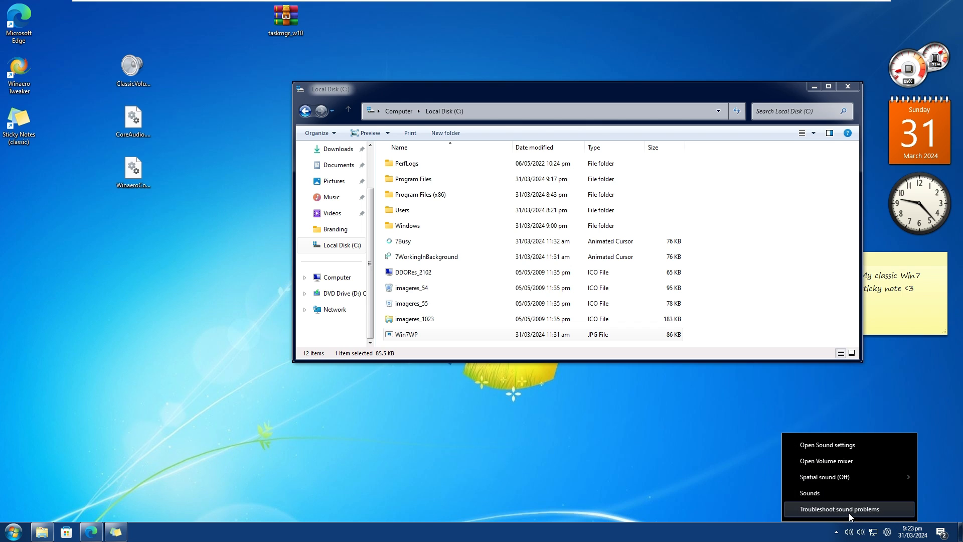
pyautogui.click(864, 534)
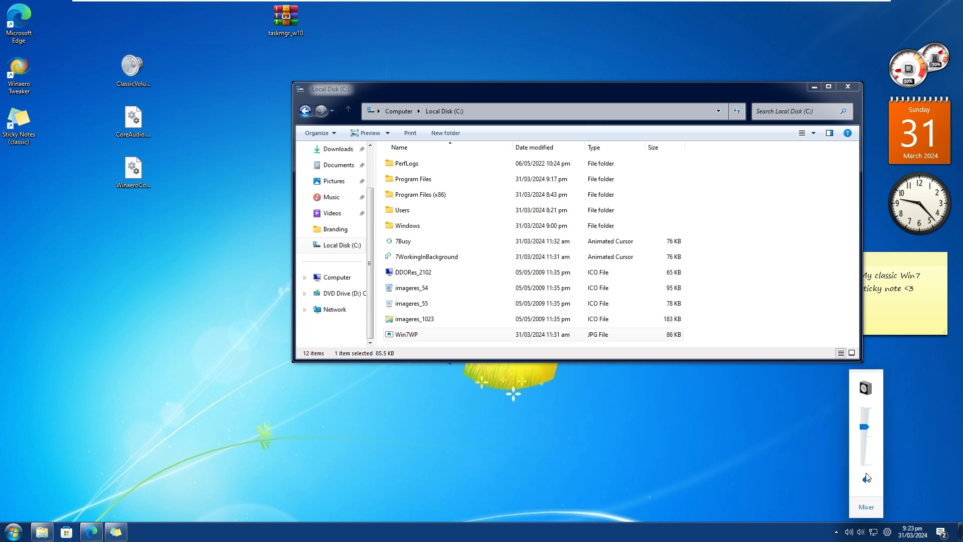
pyautogui.rightClick(851, 532)
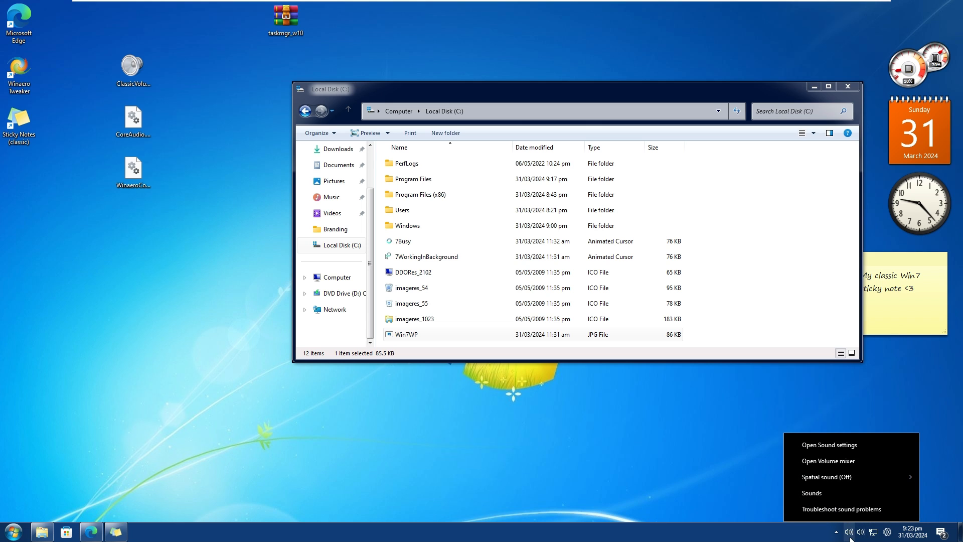
pyautogui.click(849, 532)
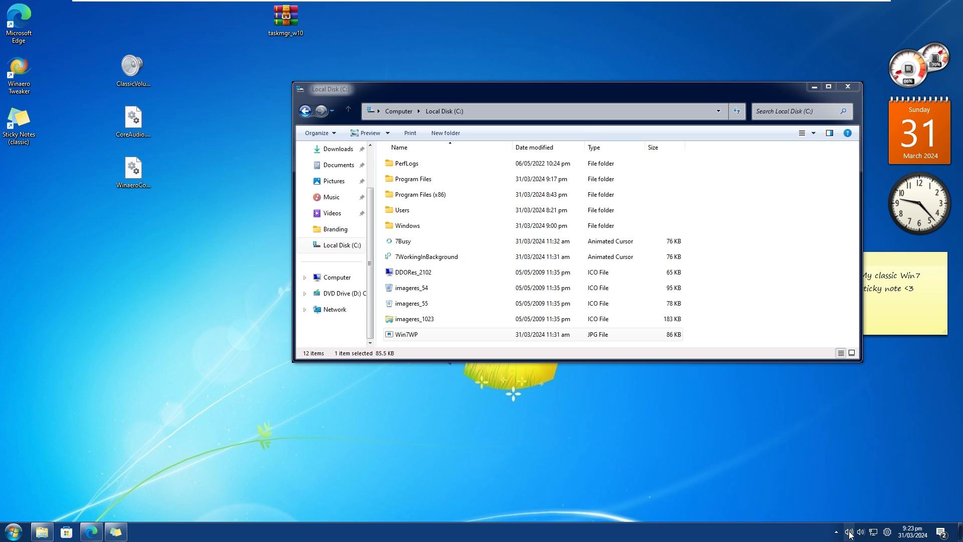
pyautogui.rightClick(849, 532)
pyautogui.moveTo(850, 532); pyautogui.dragTo(842, 532)
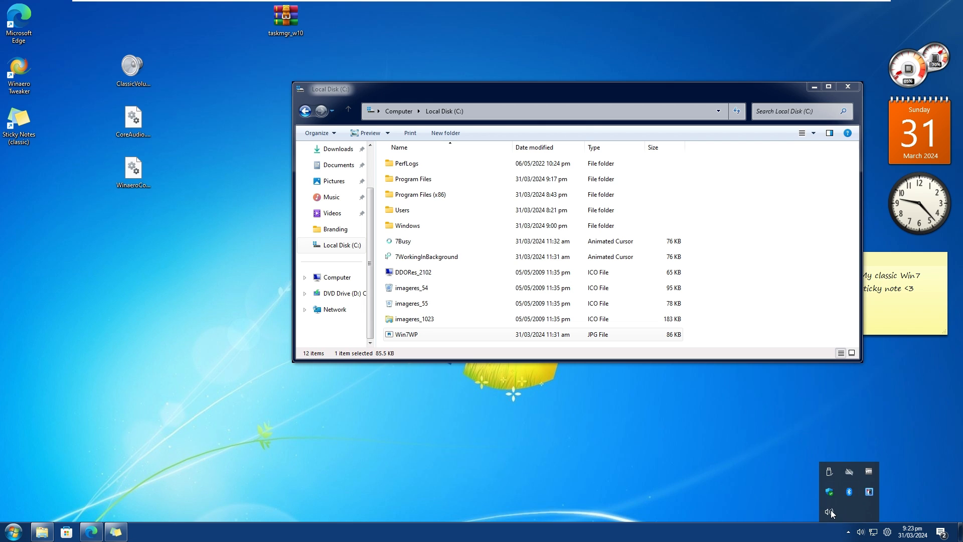
# View the hidden speaker icon's options, close them and adjust the volume with the classic vertical slider.
pyautogui.rightClick(829, 511)
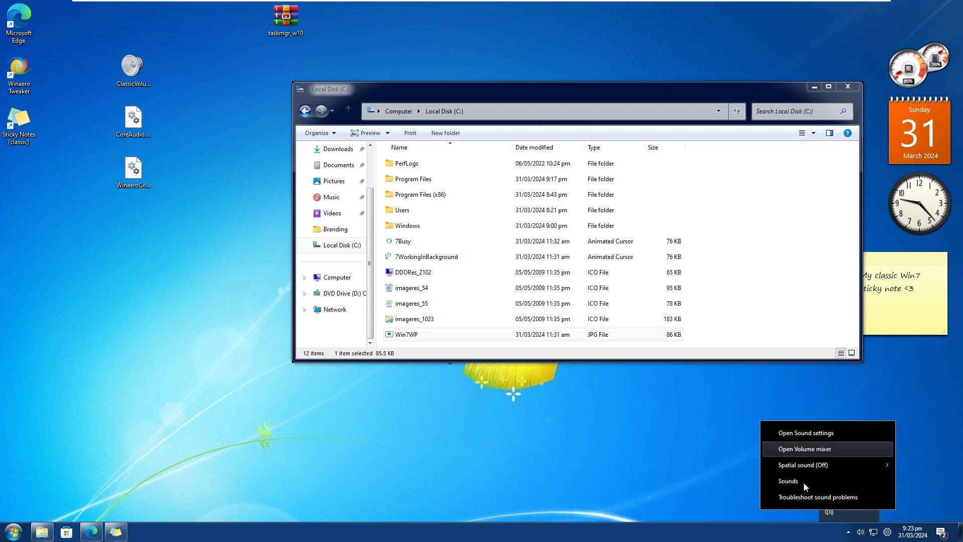
pyautogui.click(803, 416)
pyautogui.click(861, 533)
pyautogui.moveTo(854, 423); pyautogui.dragTo(860, 445)
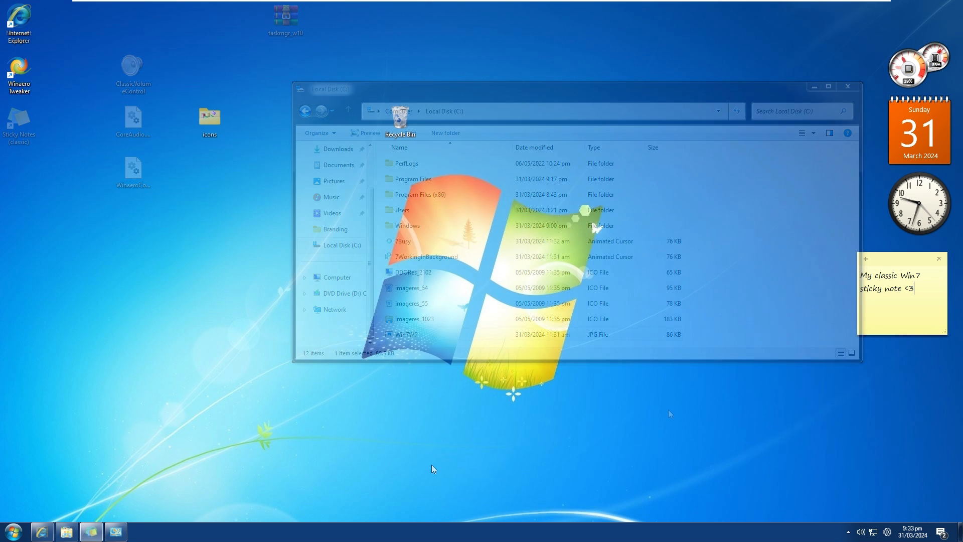
# Inspect the default speaker icon's options among the hidden tray icons and dismiss them.
pyautogui.click(848, 531)
pyautogui.rightClick(832, 512)
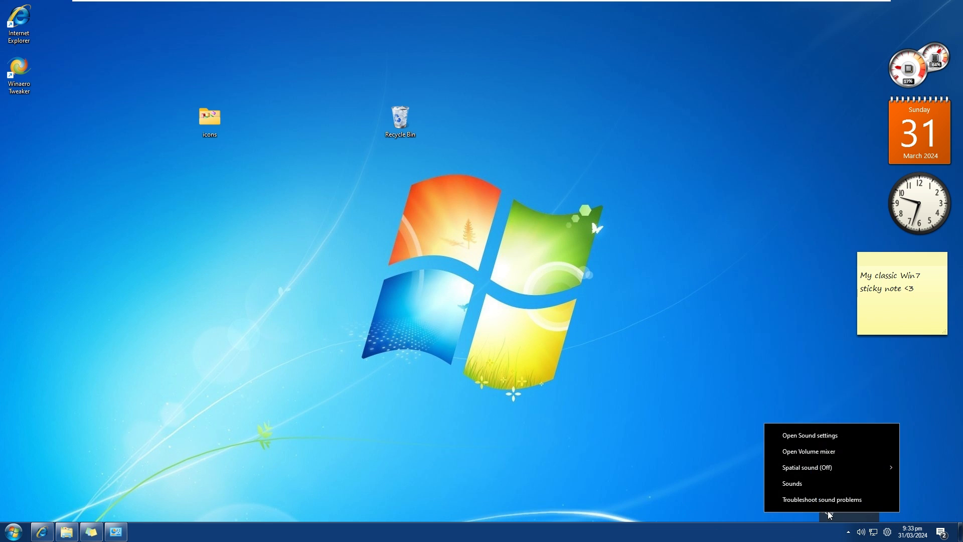
pyautogui.click(849, 513)
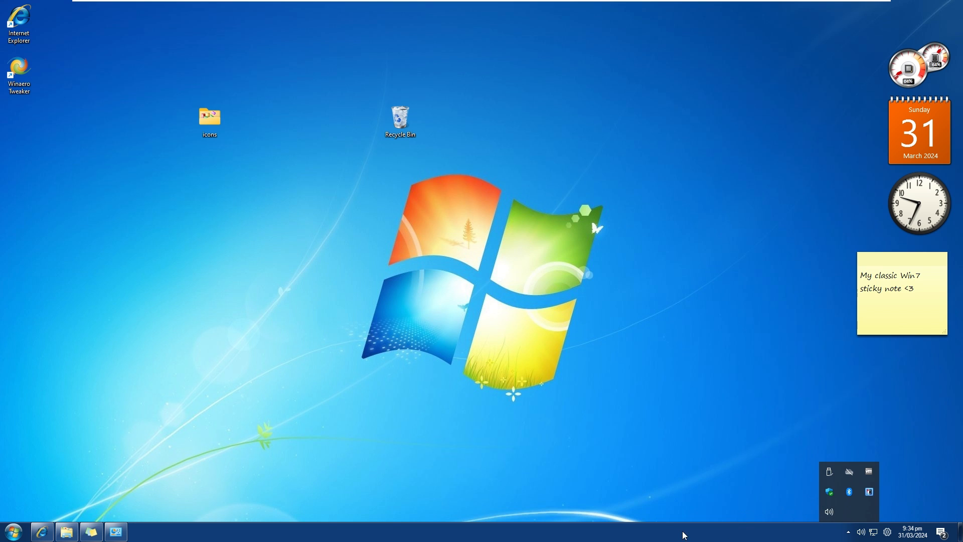
# Open Control Panel and switch its view from categories to small icons.
pyautogui.click(13, 532)
pyautogui.click(166, 411)
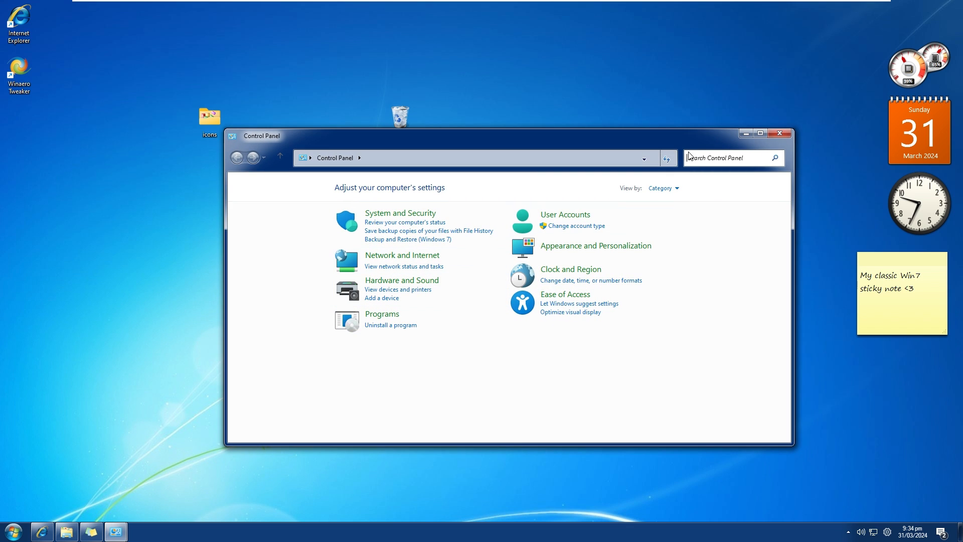
pyautogui.click(662, 188)
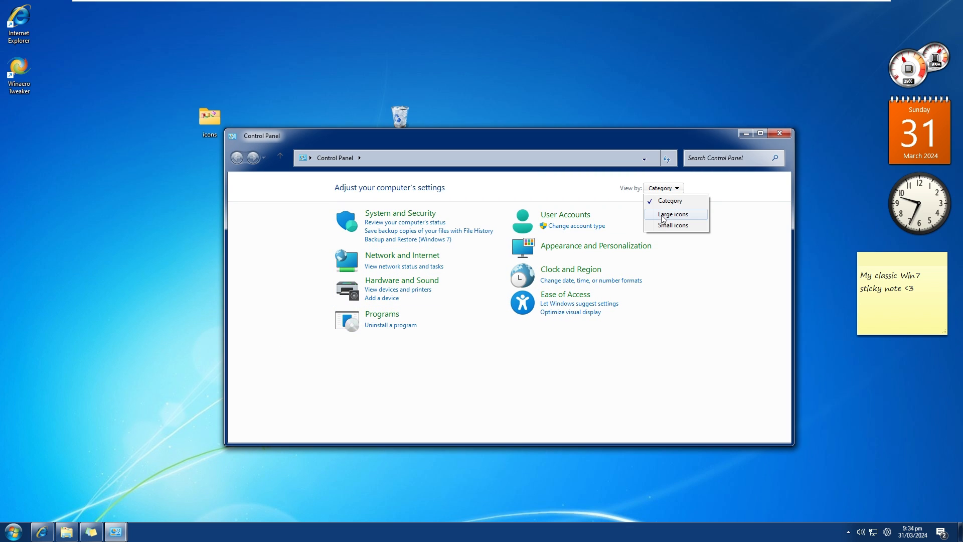
pyautogui.click(663, 225)
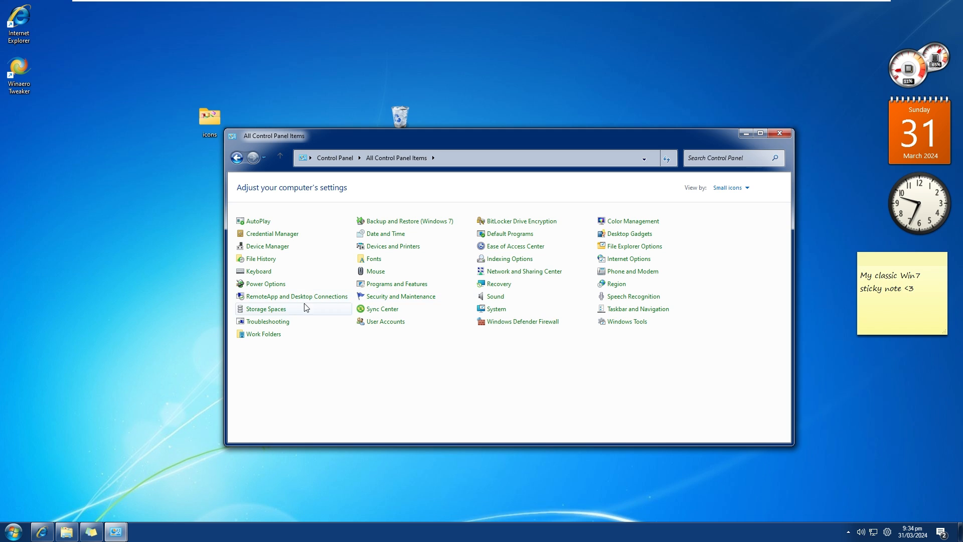
# Search Control Panel for "t" and open Taskbar and Navigation.
pyautogui.click(704, 156)
pyautogui.write('t')
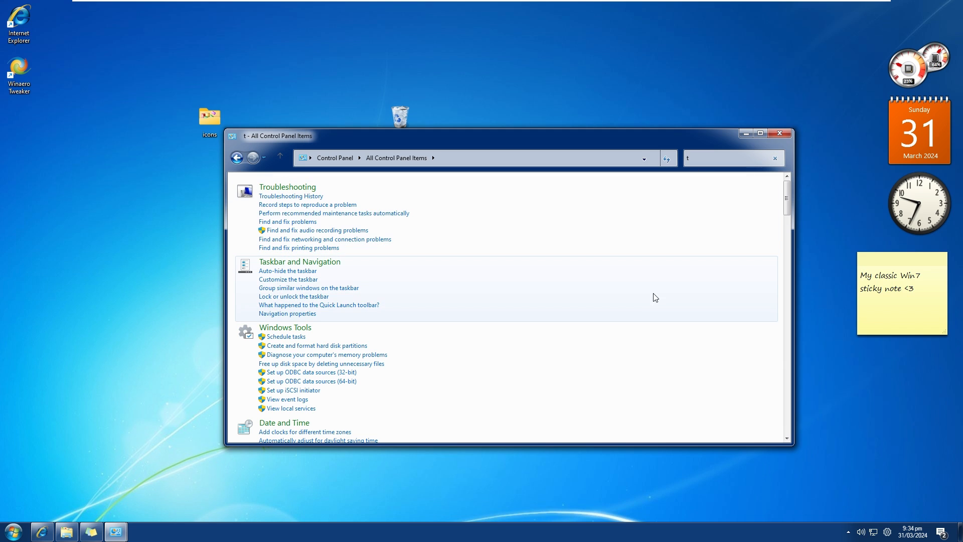
pyautogui.click(338, 264)
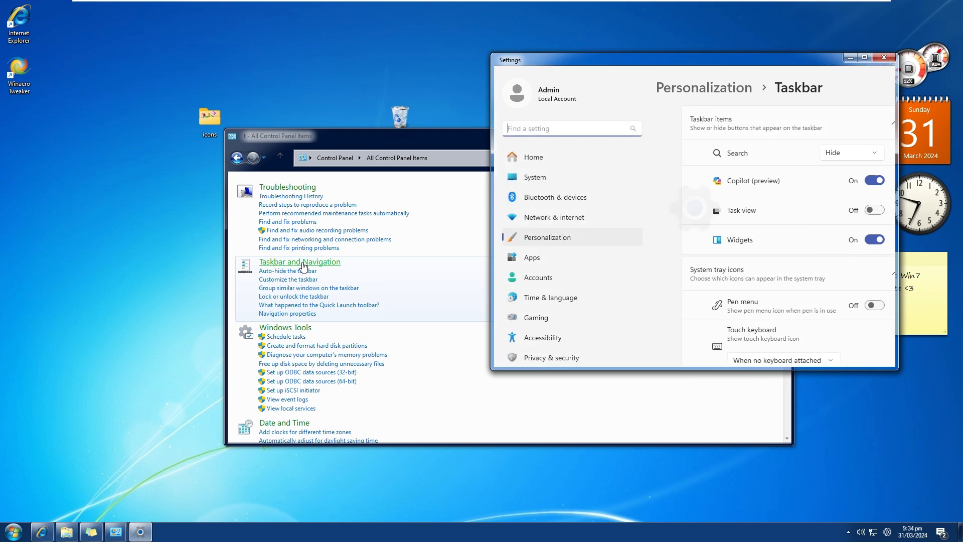
pyautogui.rightClick(302, 263)
pyautogui.click(328, 265)
# Look through the Taskbar personalization settings and close both the Settings and Control Panel windows.
pyautogui.scroll(-3, 723, 193)
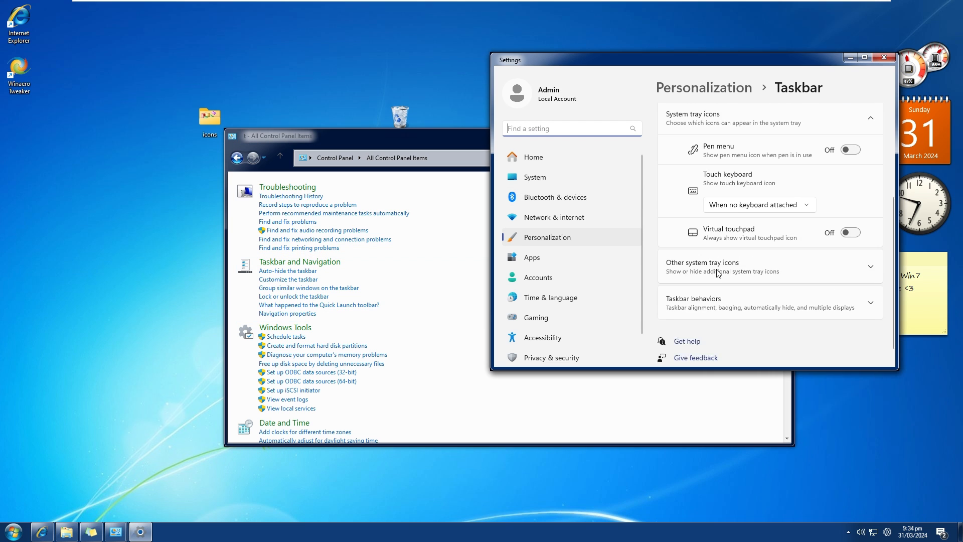
pyautogui.scroll(4, 728, 195)
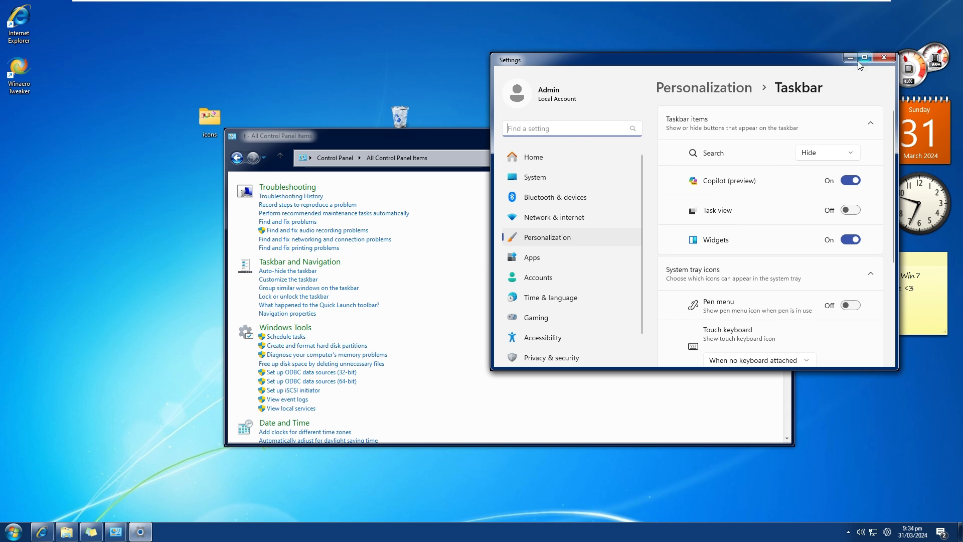
pyautogui.click(876, 57)
pyautogui.click(770, 135)
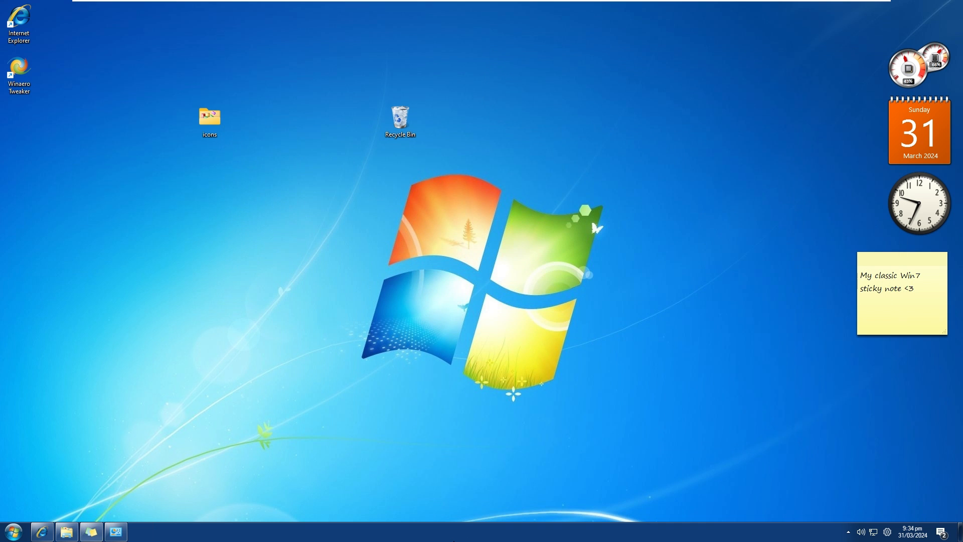
# Open the taskbar's Properties and bring up the option to customize notification area icons.
pyautogui.rightClick(464, 535)
pyautogui.click(474, 485)
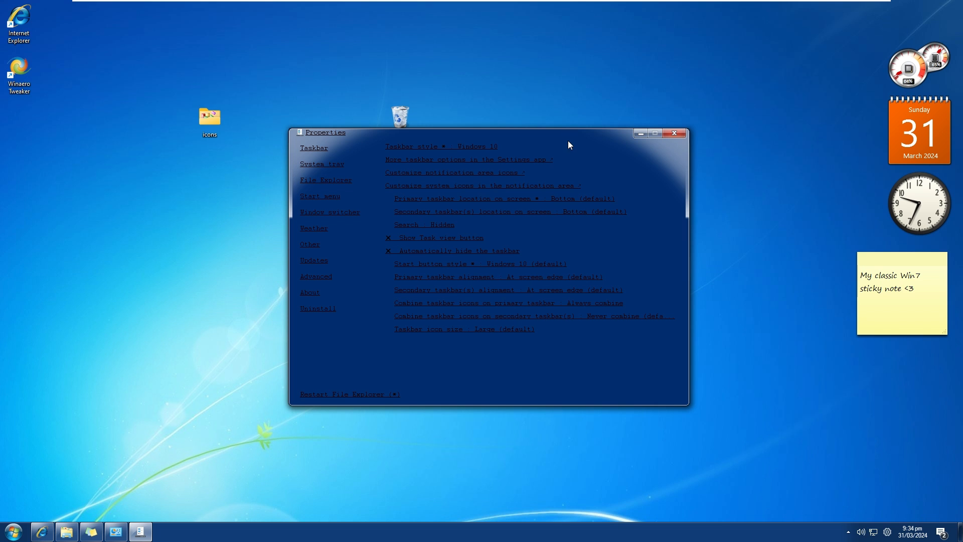
pyautogui.moveTo(568, 135); pyautogui.dragTo(530, 267)
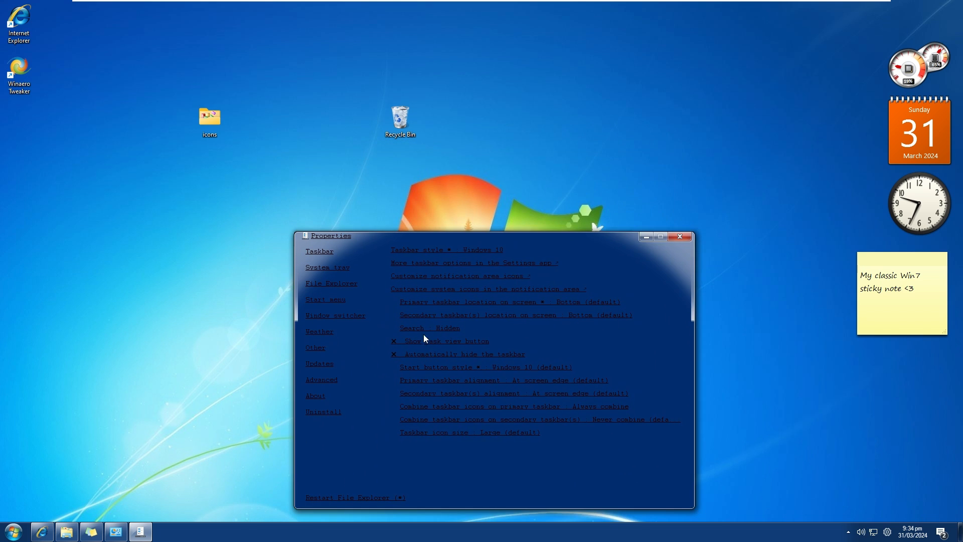
pyautogui.click(445, 278)
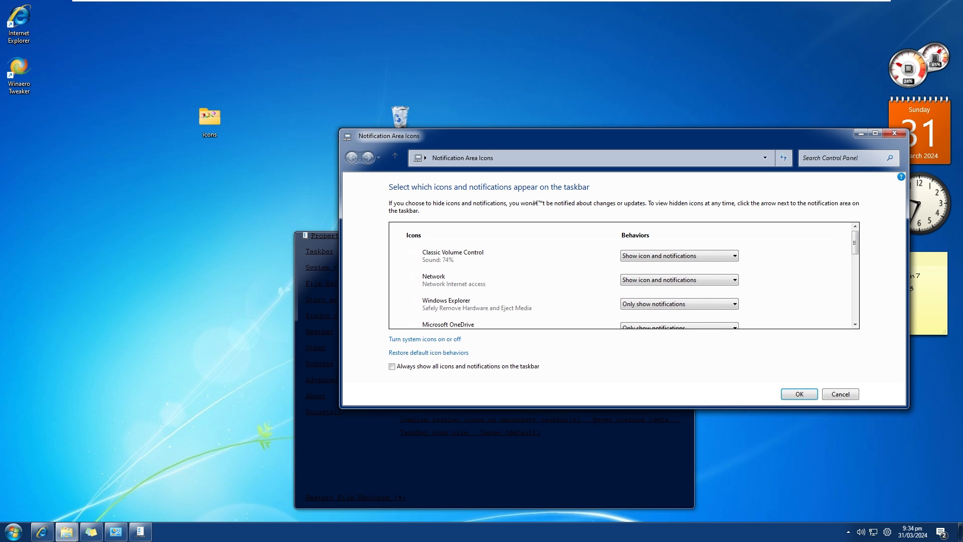
# Turn the Volume system icon off in the system icons settings and apply the change.
pyautogui.moveTo(491, 135); pyautogui.dragTo(489, 140)
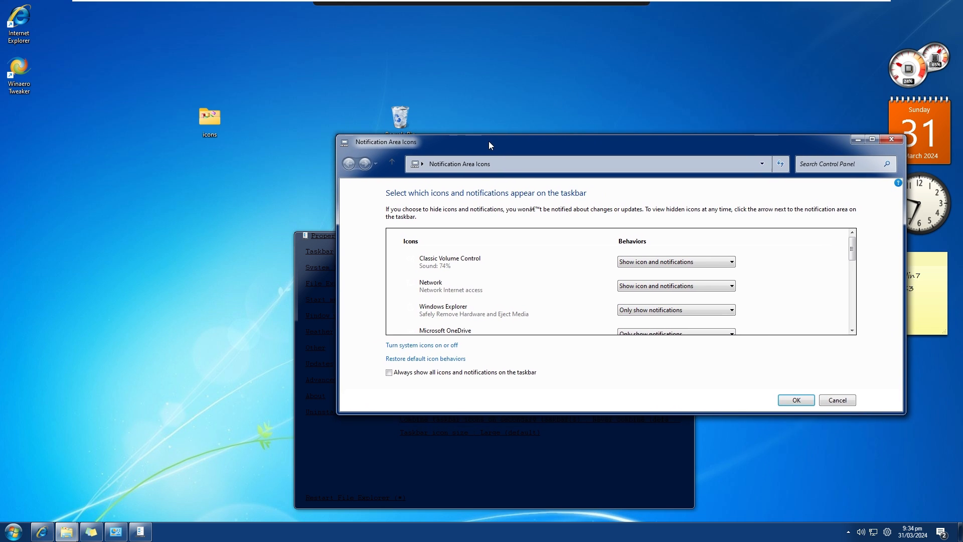
pyautogui.click(419, 347)
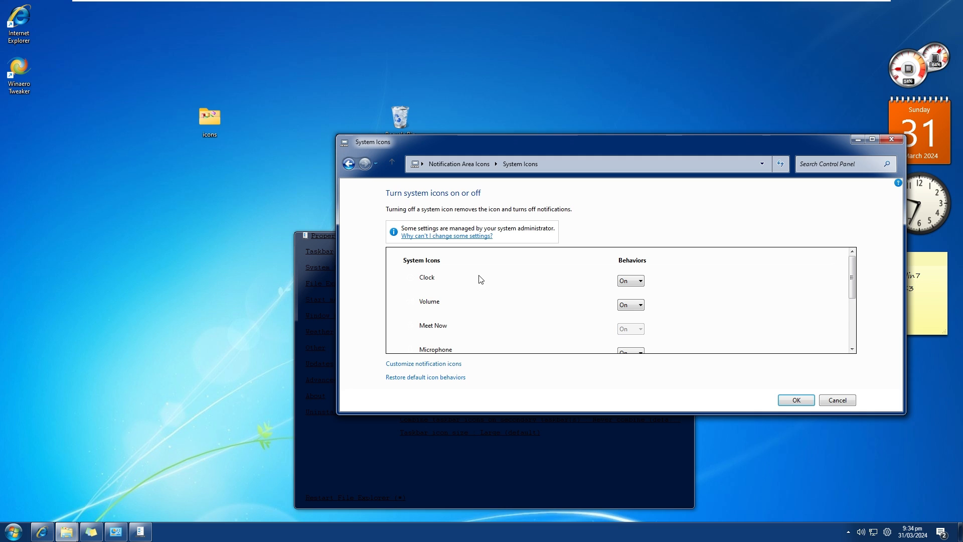
pyautogui.click(633, 306)
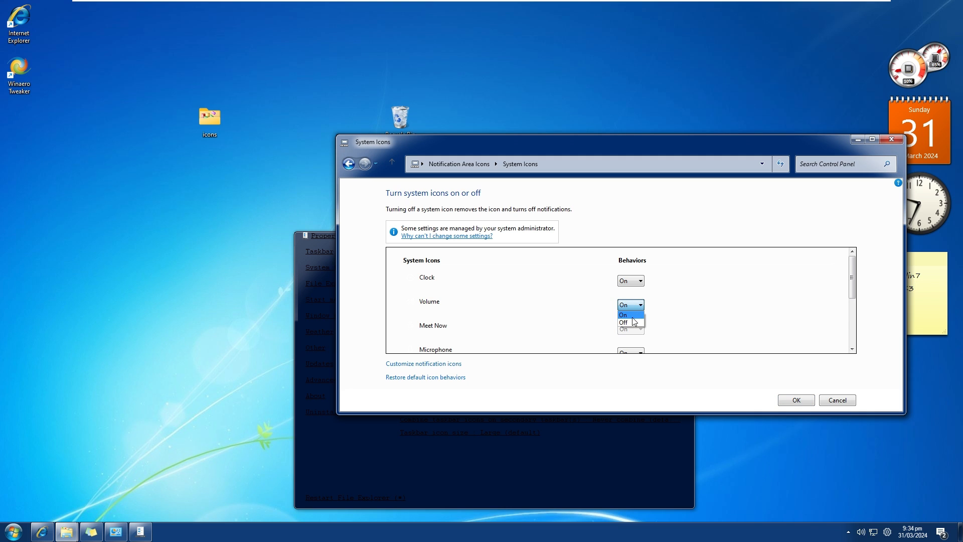
pyautogui.click(632, 323)
pyautogui.click(797, 400)
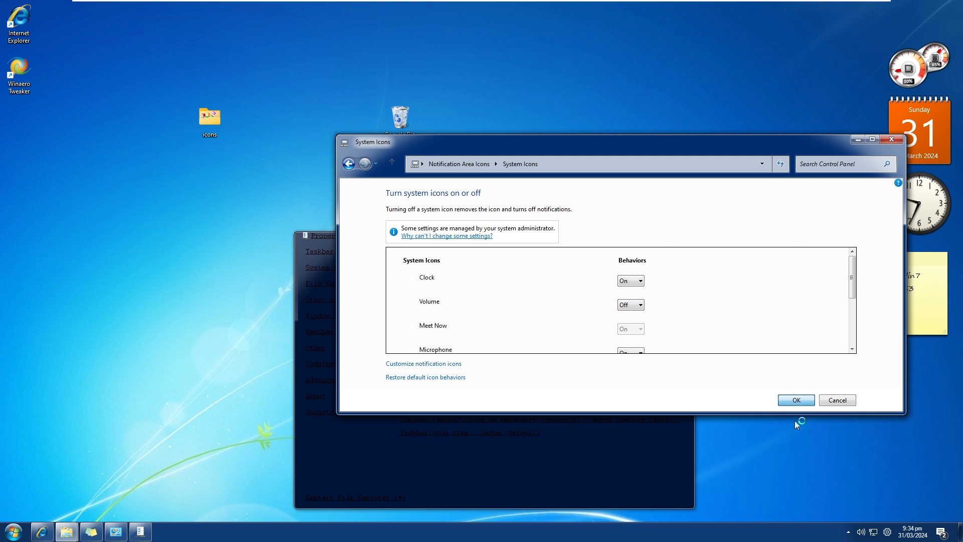
# Lower the sound to 66% with the classic volume control and dismiss its slider.
pyautogui.click(861, 532)
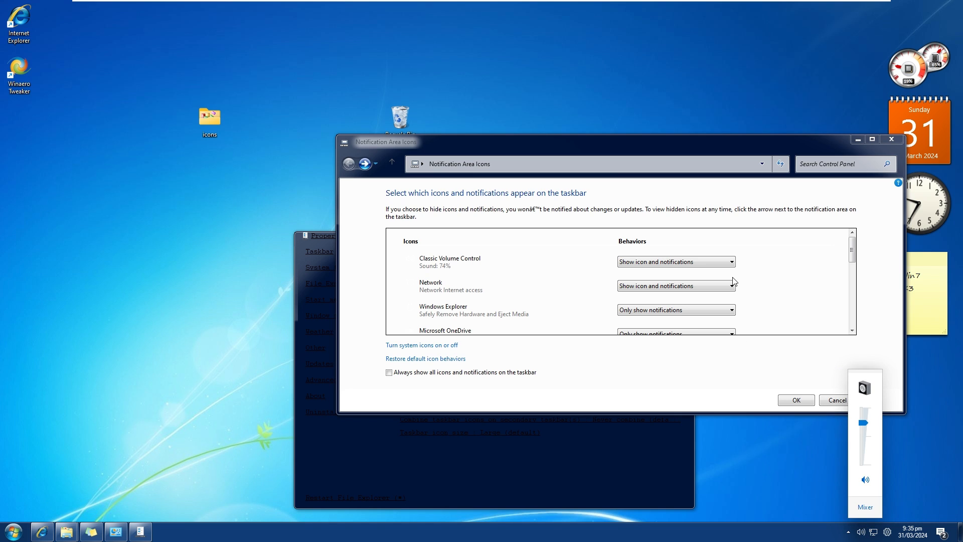
pyautogui.scroll(-4, 734, 282)
pyautogui.click(799, 278)
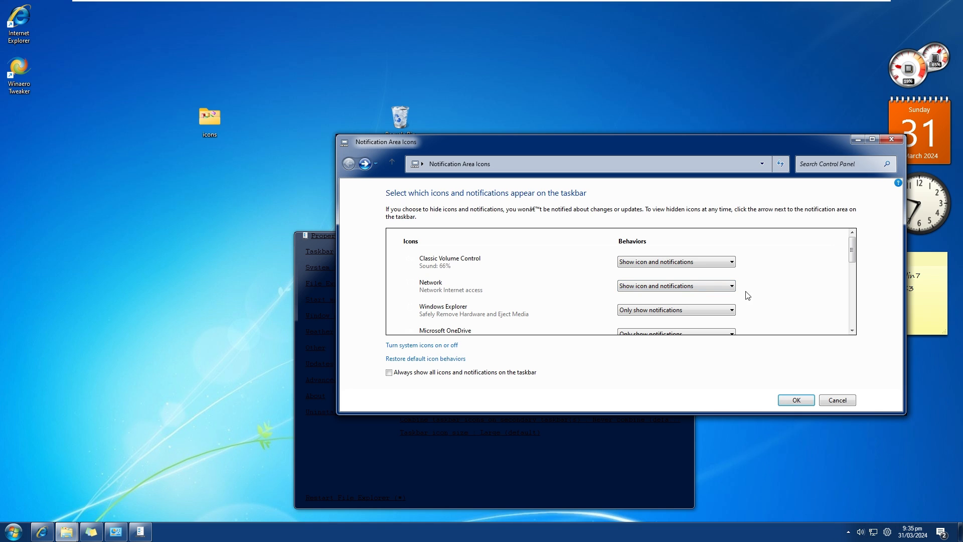
# Reposition the Notification Area Icons window nearer the desktop's middle and make its address editable.
pyautogui.moveTo(853, 259); pyautogui.dragTo(723, 189)
pyautogui.moveTo(691, 145); pyautogui.dragTo(591, 162)
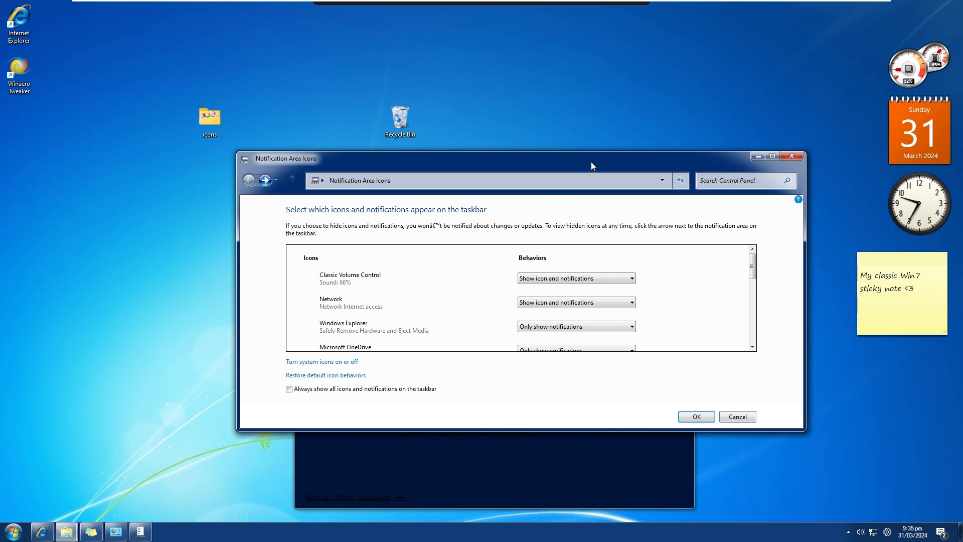
pyautogui.moveTo(292, 185); pyautogui.dragTo(378, 167)
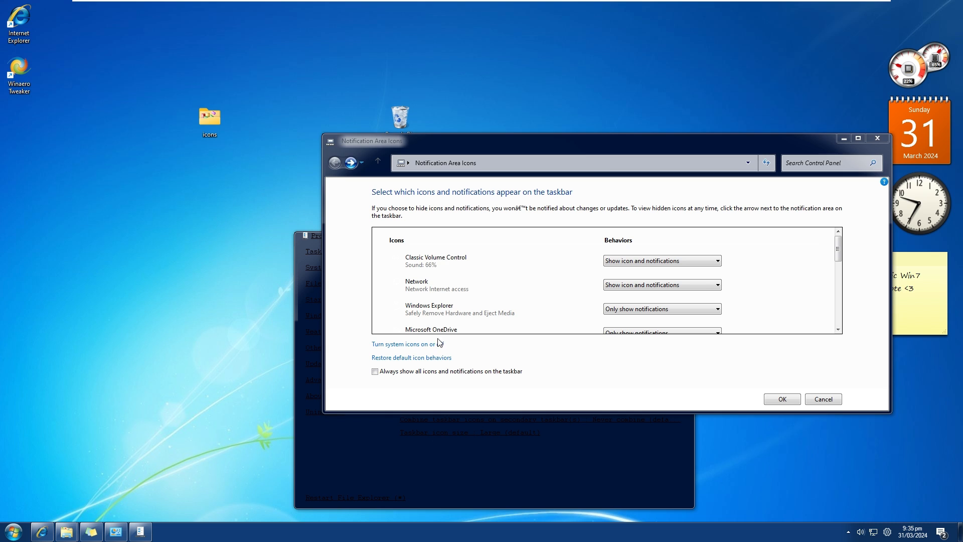
pyautogui.moveTo(459, 150); pyautogui.dragTo(386, 164)
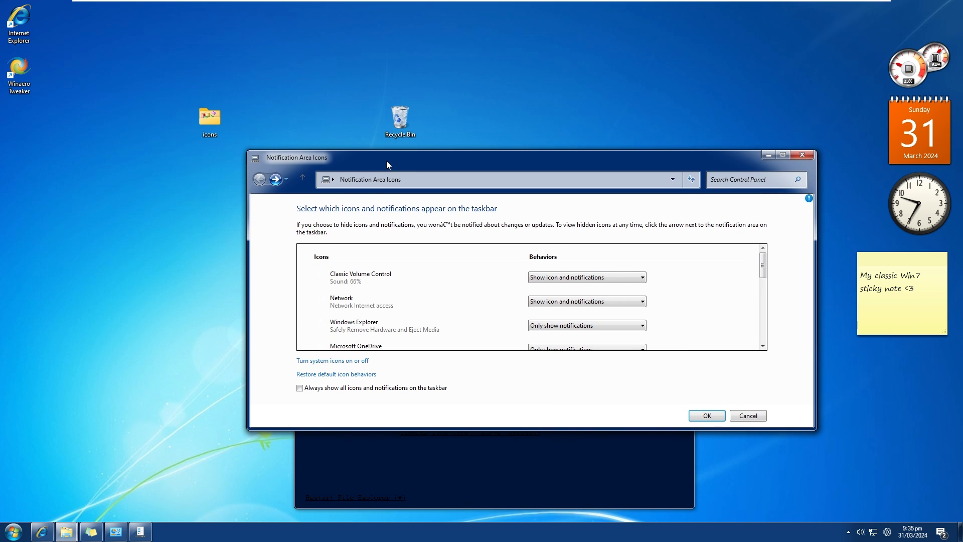
pyautogui.click(460, 179)
pyautogui.click(460, 179)
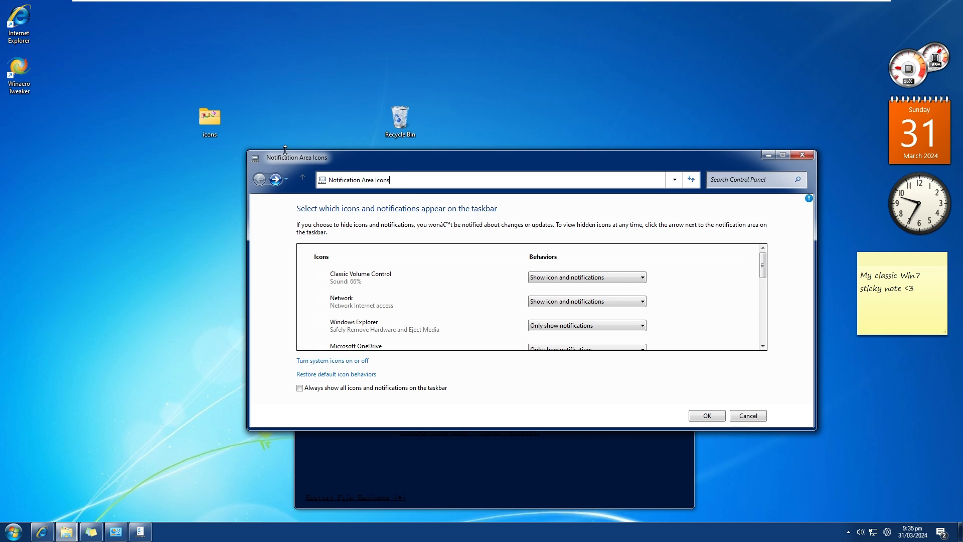
pyautogui.rightClick(223, 532)
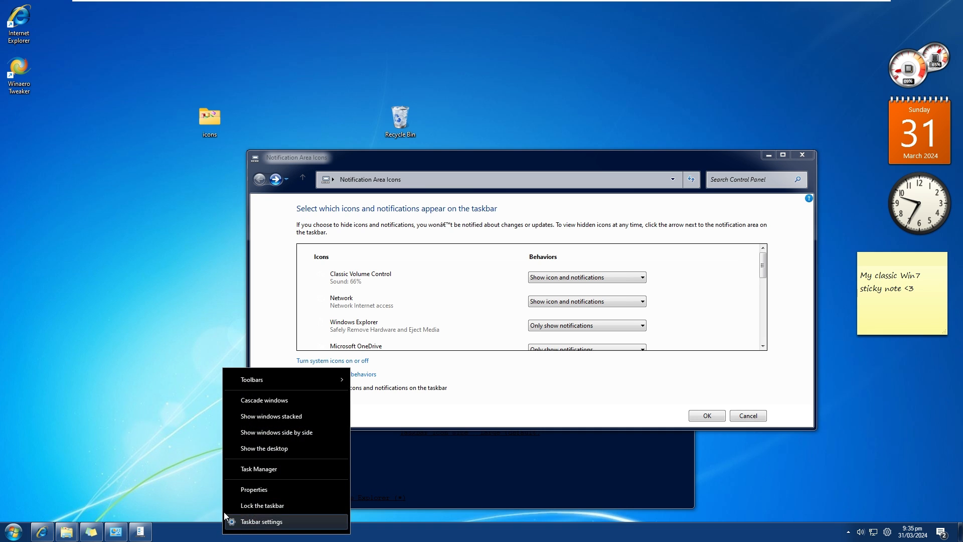
pyautogui.click(179, 293)
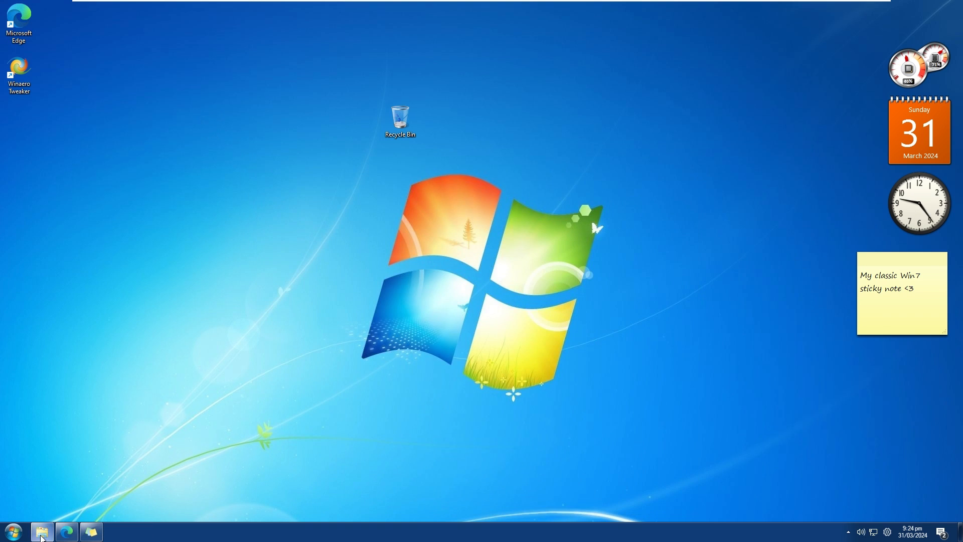
pyautogui.click(42, 535)
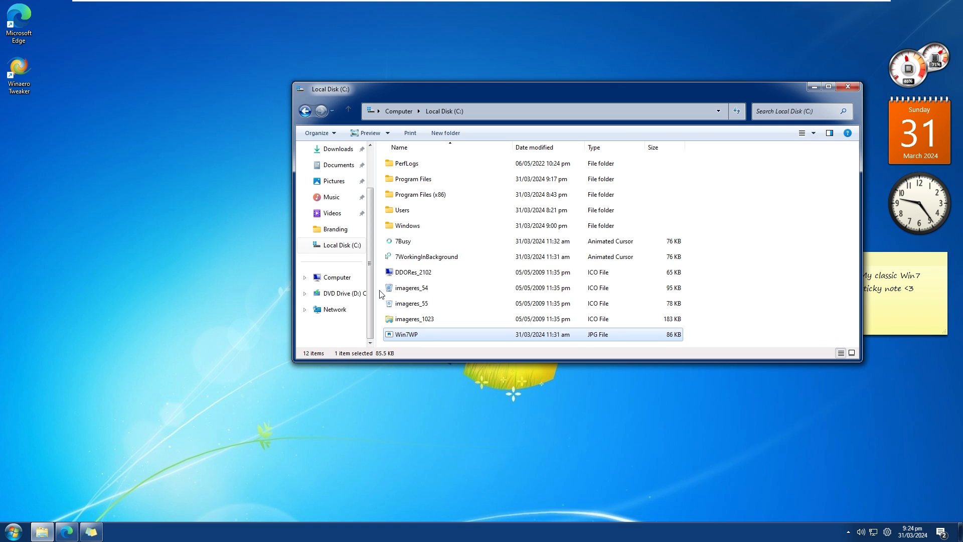
# Close the Local Disk (C:) window and open the properties of the Microsoft Edge taskbar shortcut, repositioning them nearer the desktop's middle.
pyautogui.click(845, 90)
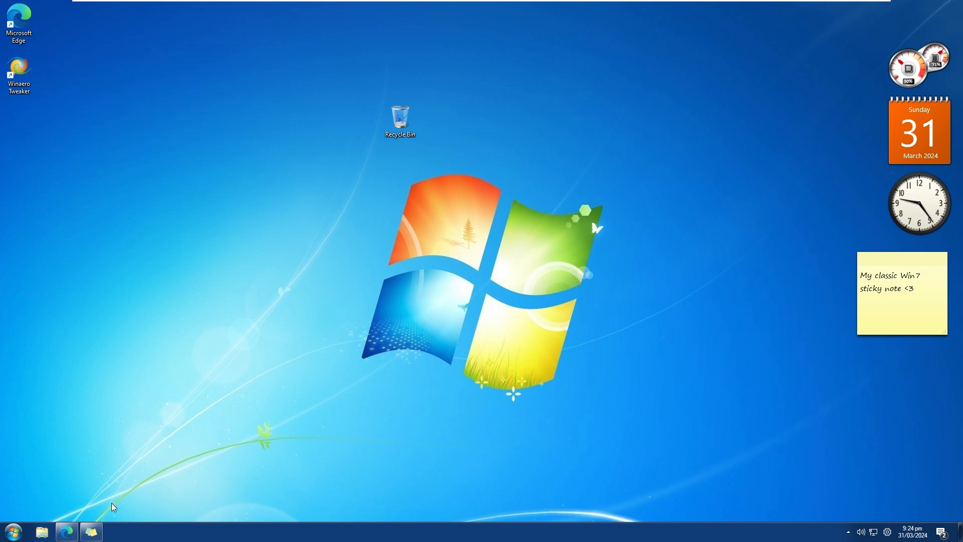
pyautogui.rightClick(67, 532)
pyautogui.rightClick(67, 477)
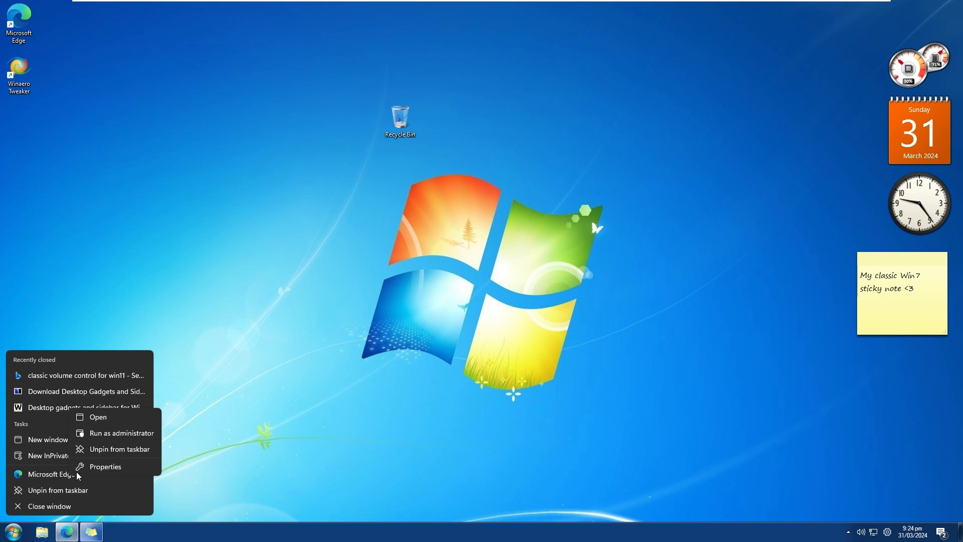
pyautogui.click(106, 467)
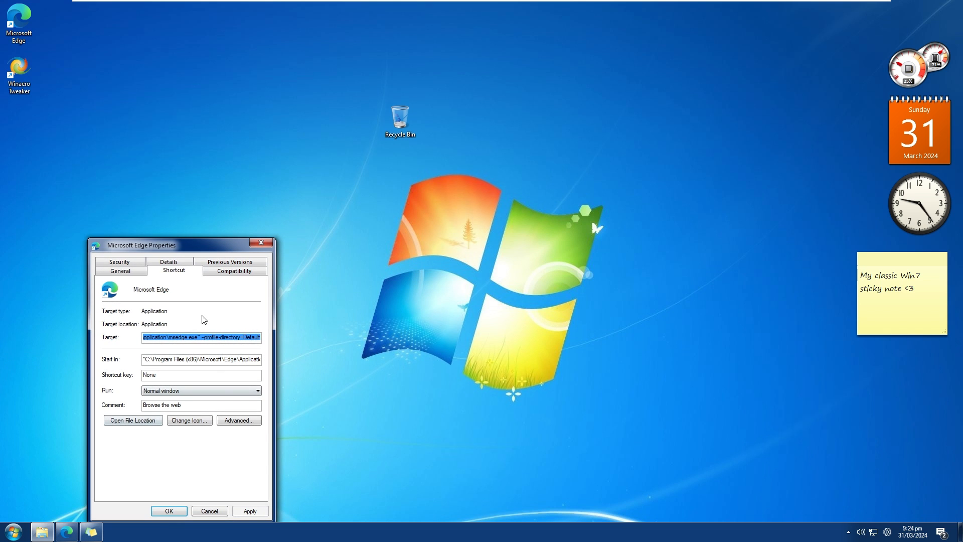
pyautogui.moveTo(192, 247); pyautogui.dragTo(401, 200)
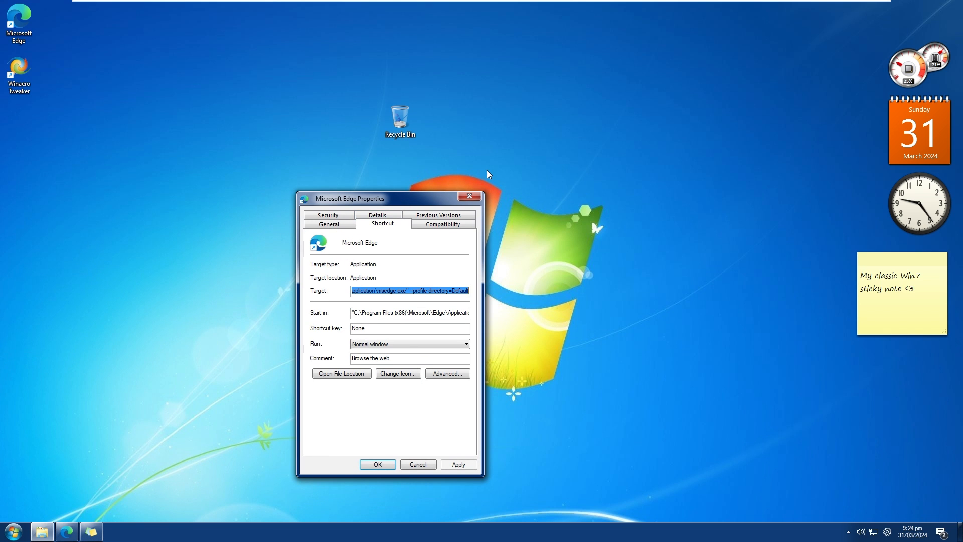
pyautogui.moveTo(331, 203); pyautogui.dragTo(507, 167)
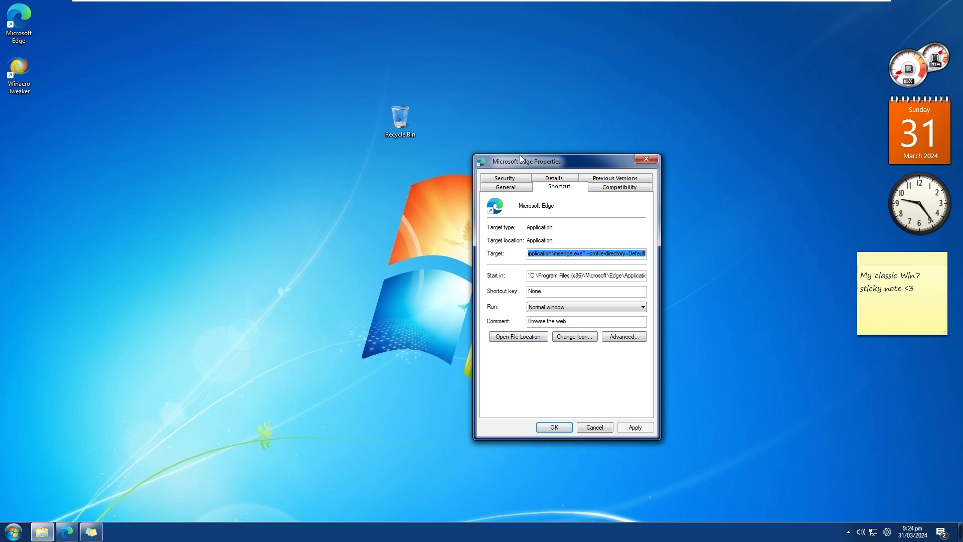
pyautogui.click(502, 104)
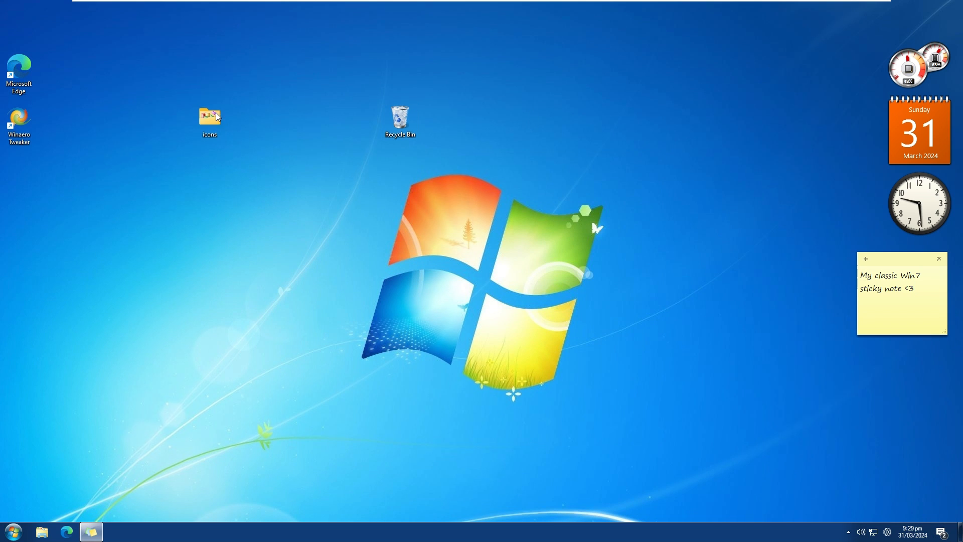
# Move the ieframe_190 icon file from the icons folder onto the desktop and minimize the folder window.
pyautogui.doubleClick(211, 120)
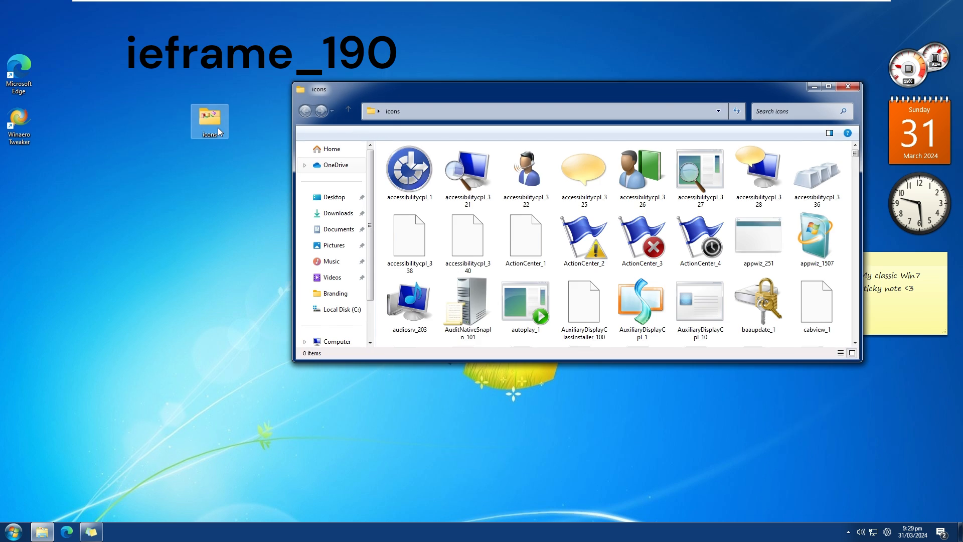
pyautogui.scroll(-15, 529, 241)
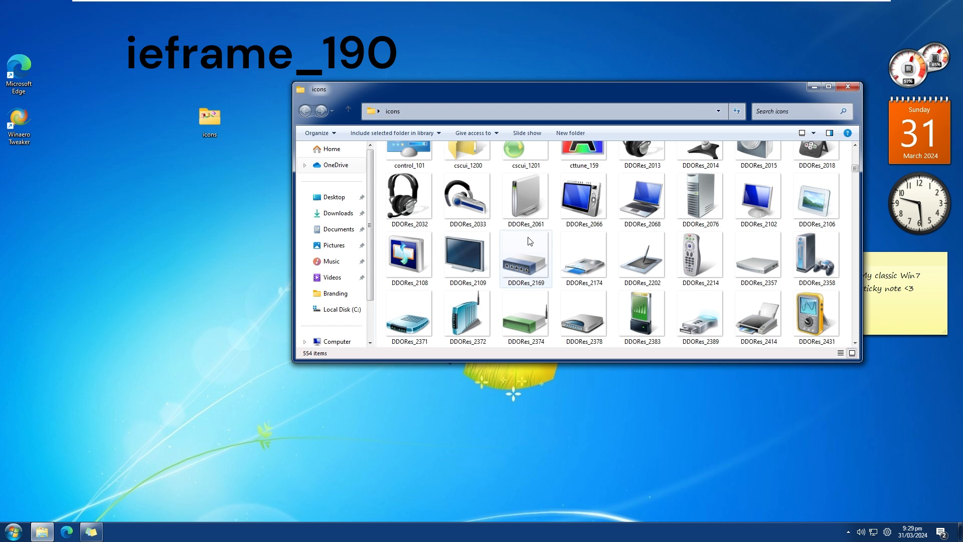
pyautogui.scroll(-2, 529, 242)
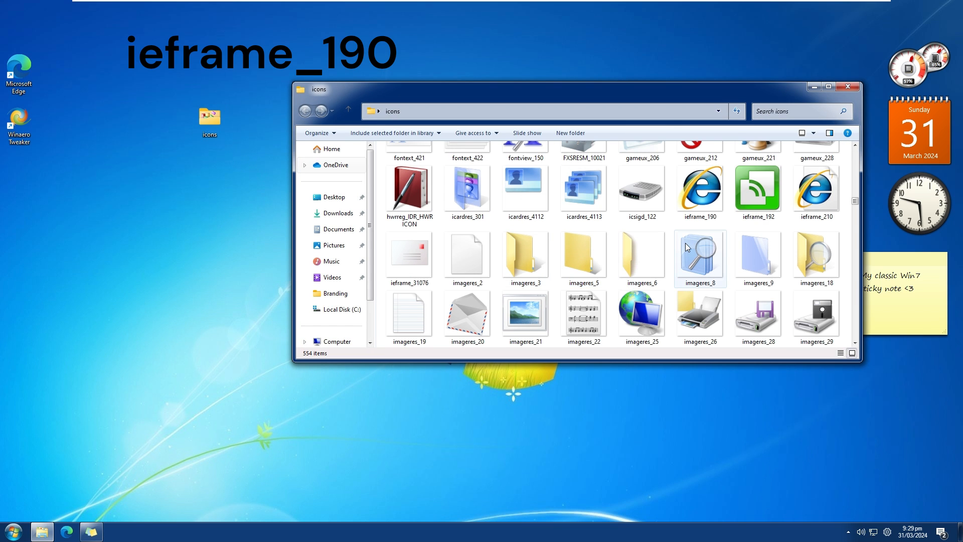
pyautogui.click(707, 195)
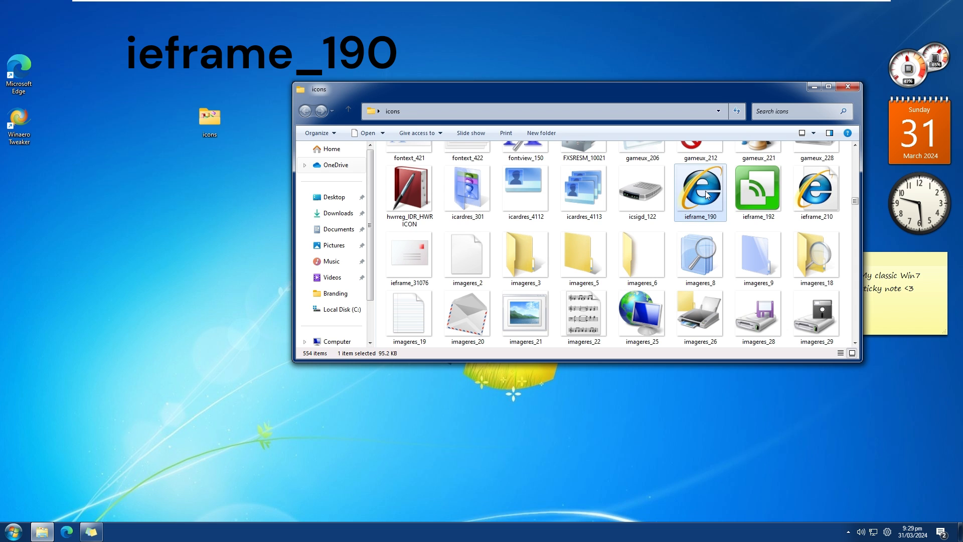
pyautogui.moveTo(708, 195); pyautogui.dragTo(140, 227)
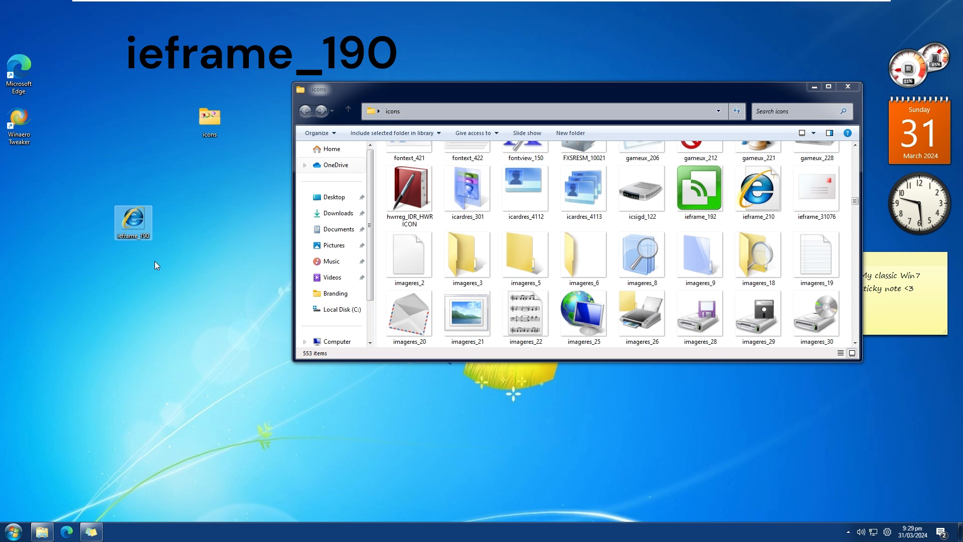
pyautogui.click(815, 86)
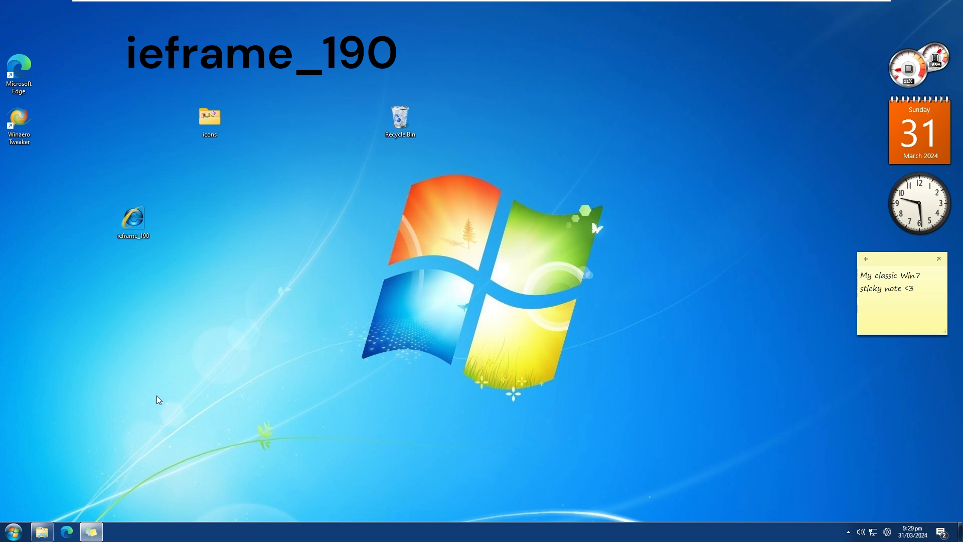
# Move the ieframe_190 icon file from the desktop to the root of Local Disk (C:), granting administrator permission.
pyautogui.press('super')
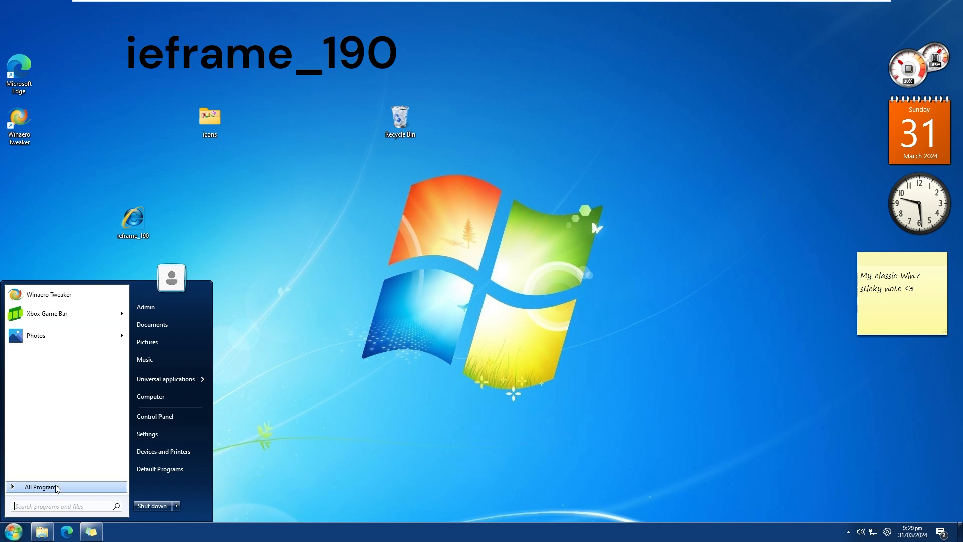
pyautogui.click(167, 396)
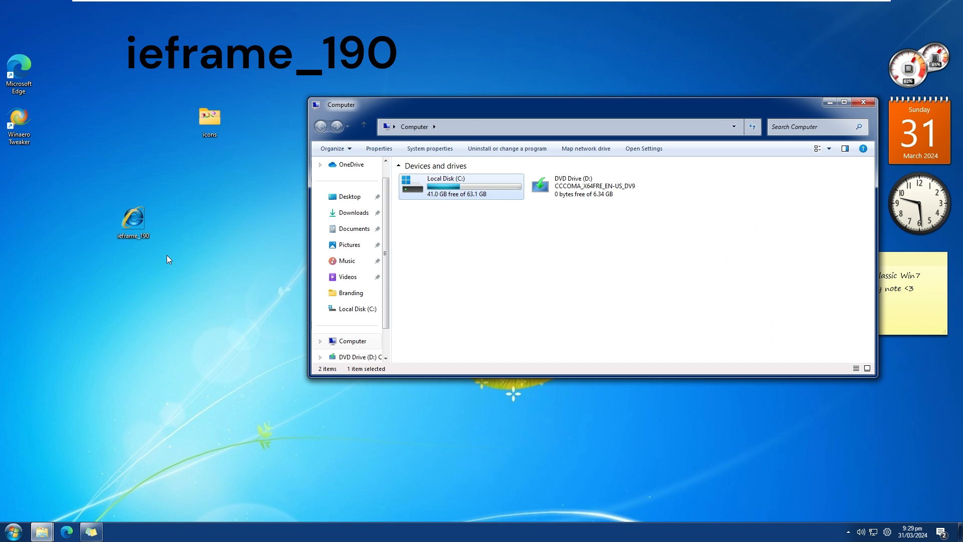
pyautogui.moveTo(134, 220); pyautogui.dragTo(775, 291)
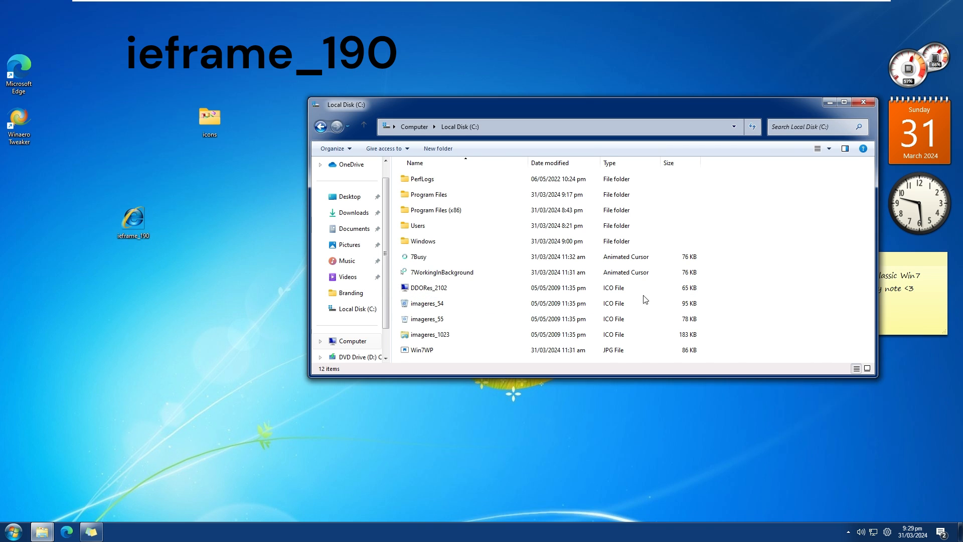
pyautogui.click(459, 205)
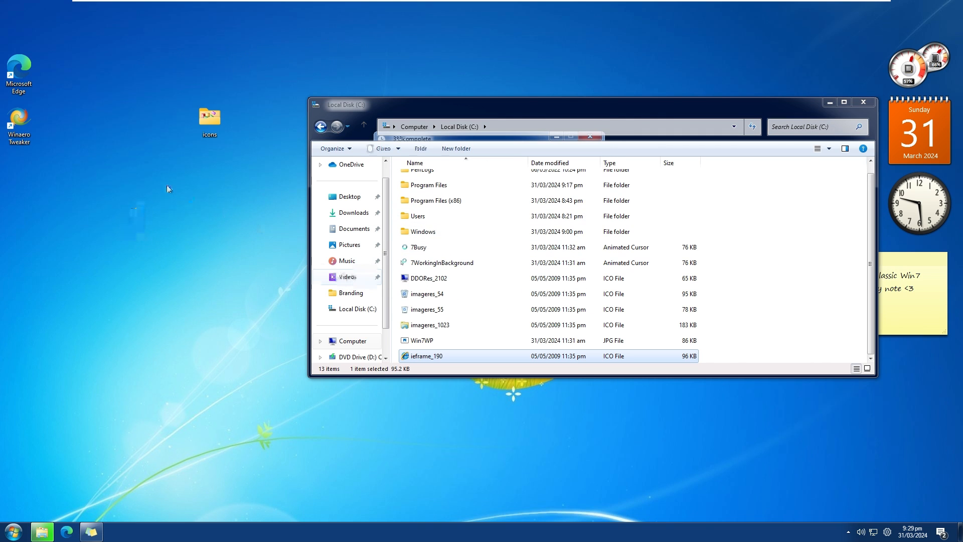
# Change the Microsoft Edge desktop shortcut's icon to ieframe_190 from Local Disk (C:) and apply it with administrator permission.
pyautogui.rightClick(35, 75)
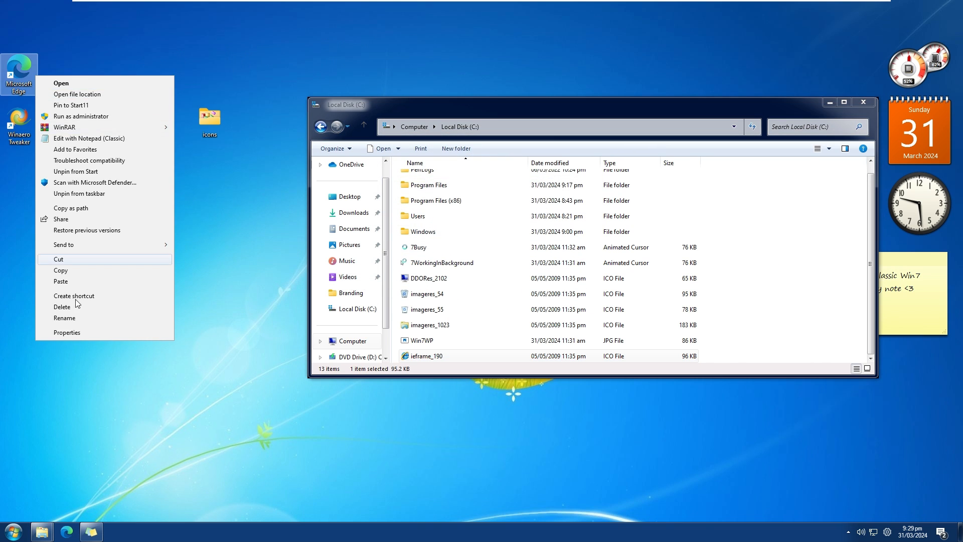
pyautogui.click(69, 333)
pyautogui.click(137, 269)
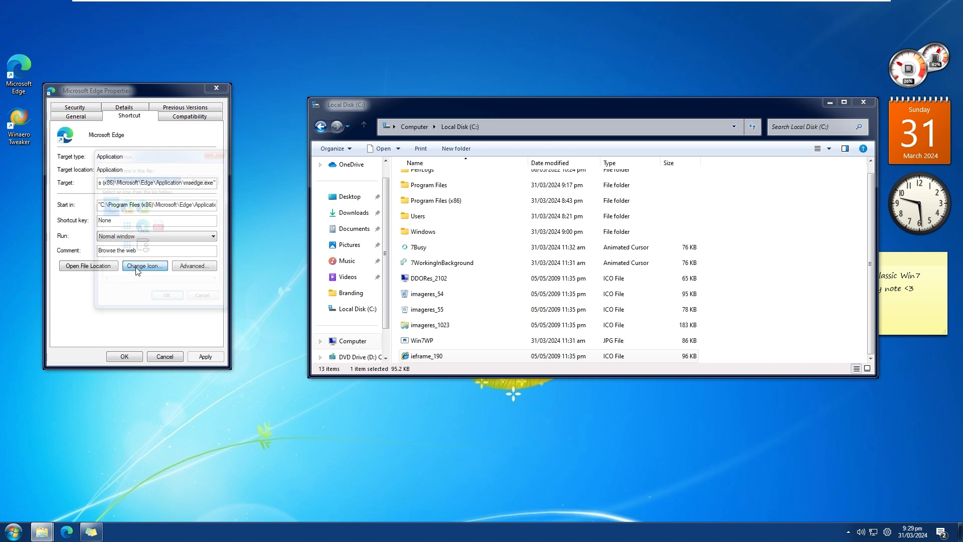
pyautogui.click(203, 176)
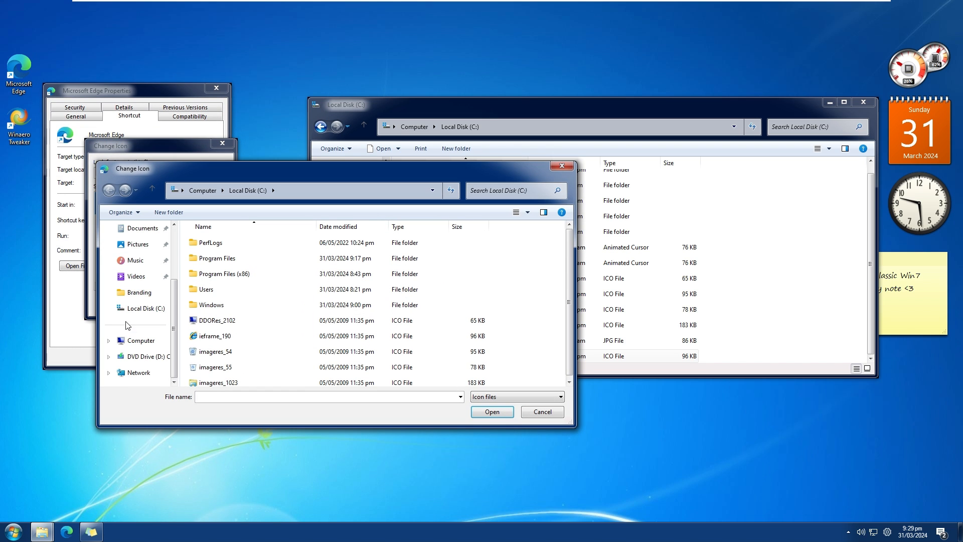
pyautogui.click(137, 340)
pyautogui.doubleClick(224, 251)
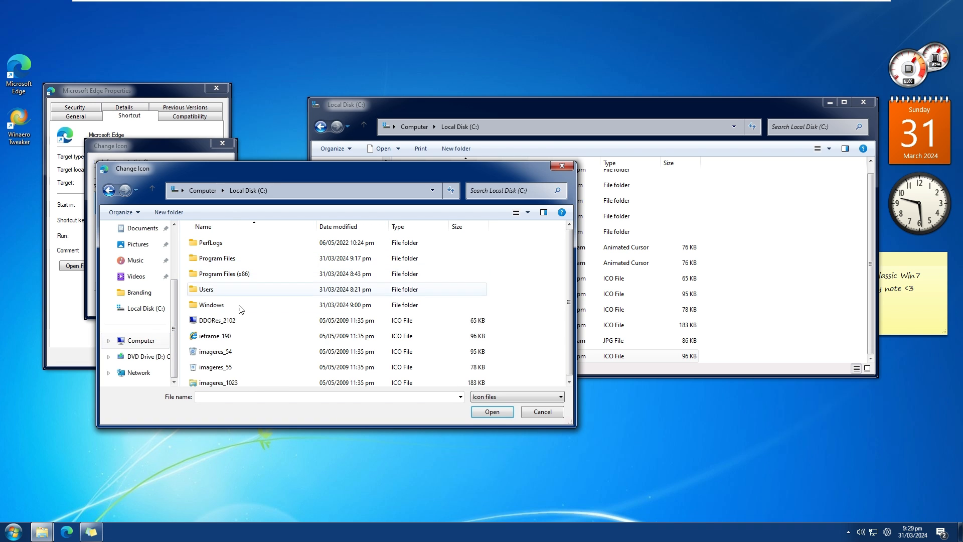
pyautogui.doubleClick(223, 337)
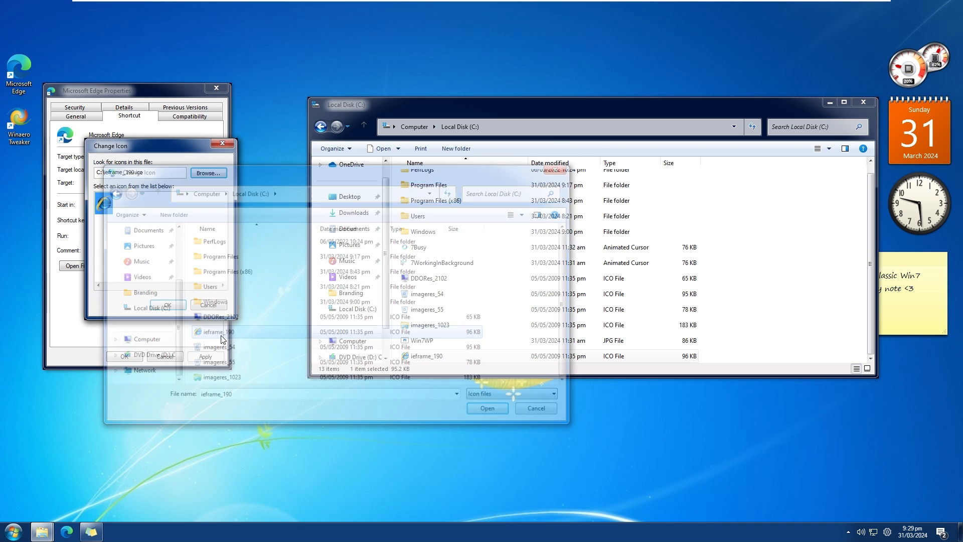
pyautogui.click(169, 305)
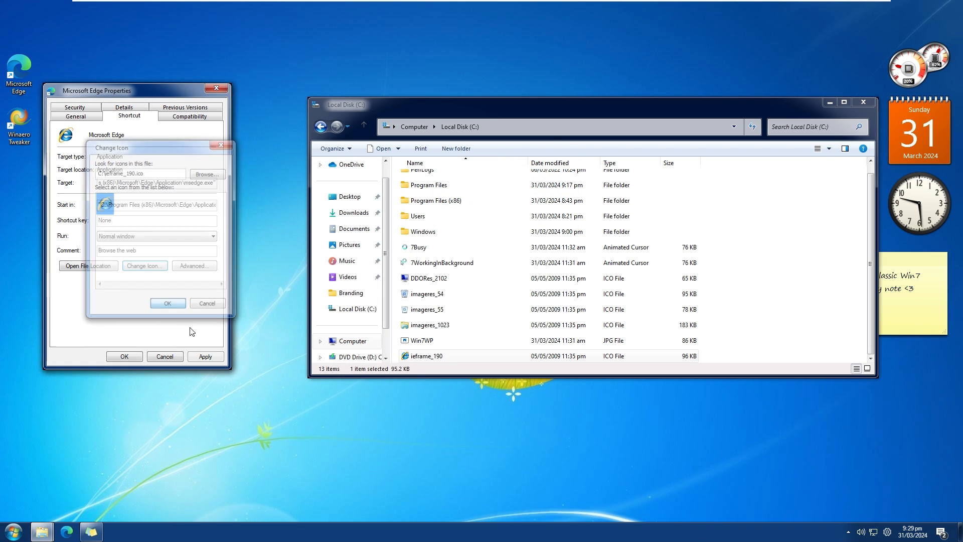
pyautogui.click(206, 357)
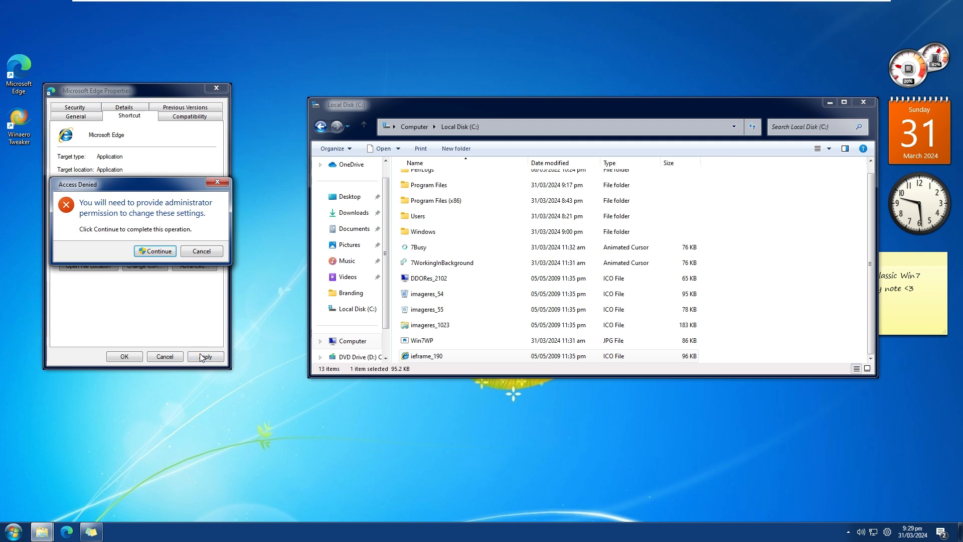
pyautogui.click(156, 251)
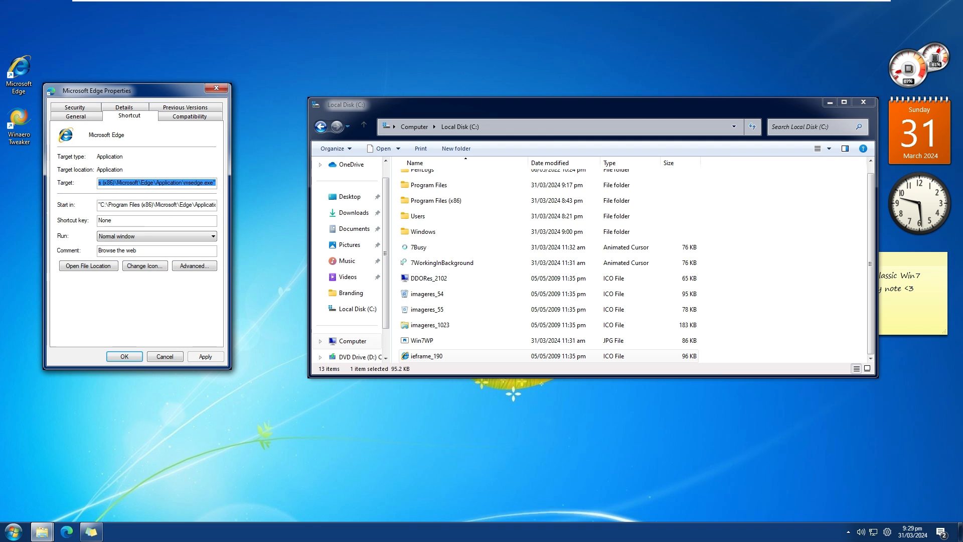
# Move the Microsoft Edge shortcut to the first spot of the desktop icon column and close its properties.
pyautogui.moveTo(22, 71); pyautogui.dragTo(23, 21)
pyautogui.scroll(1, 630, 263)
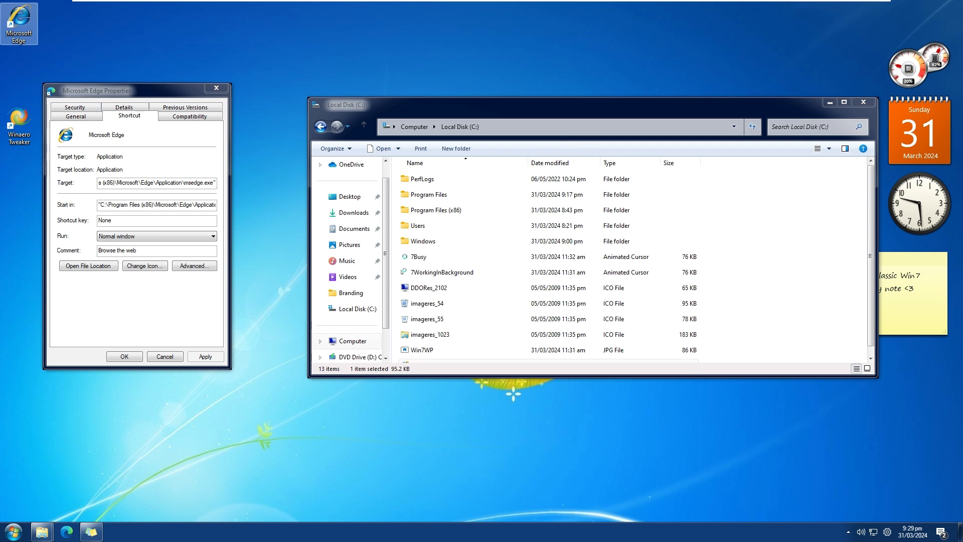
pyautogui.click(139, 358)
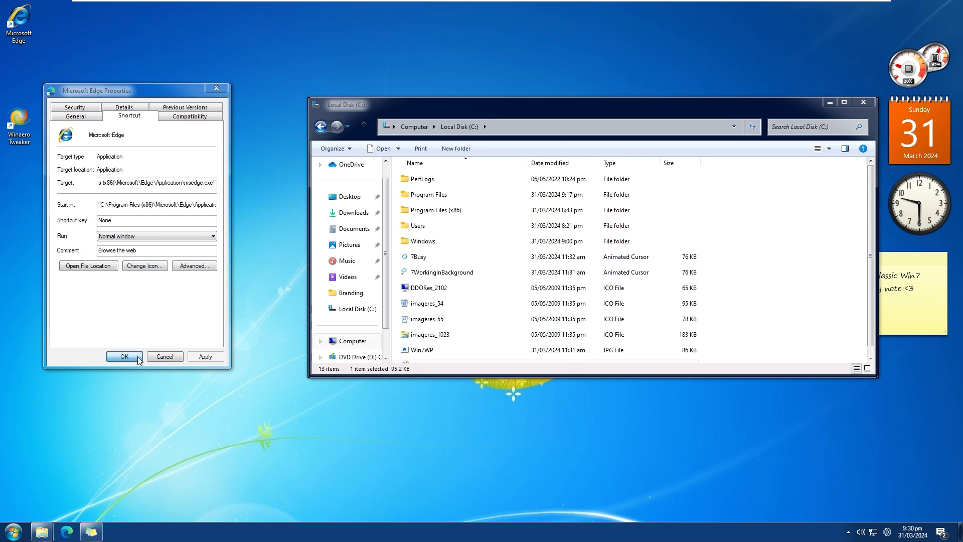
# Rename the Microsoft Edge desktop shortcut to Internet Explorer with administrator permission and place the Winaero Tweaker shortcut directly beneath it.
pyautogui.rightClick(8, 29)
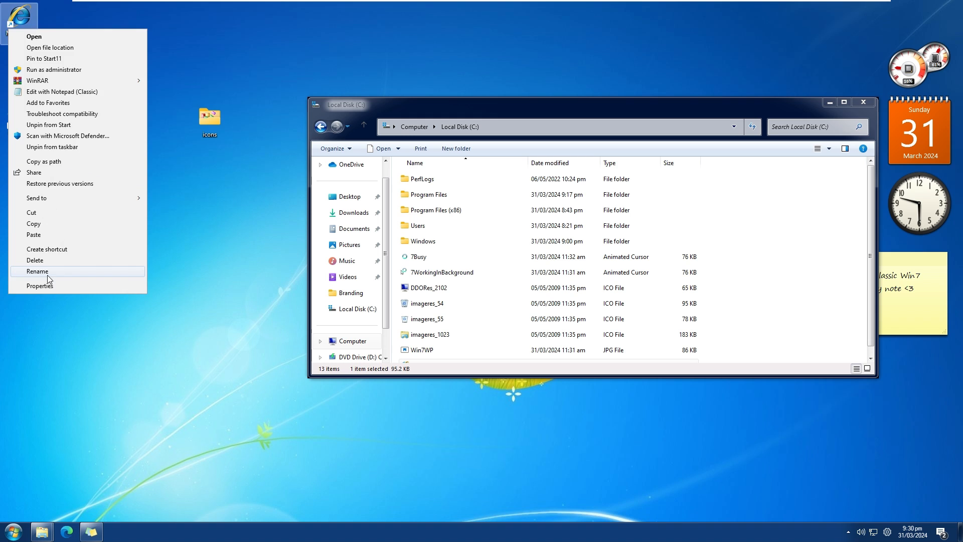
pyautogui.click(45, 270)
pyautogui.write('In')
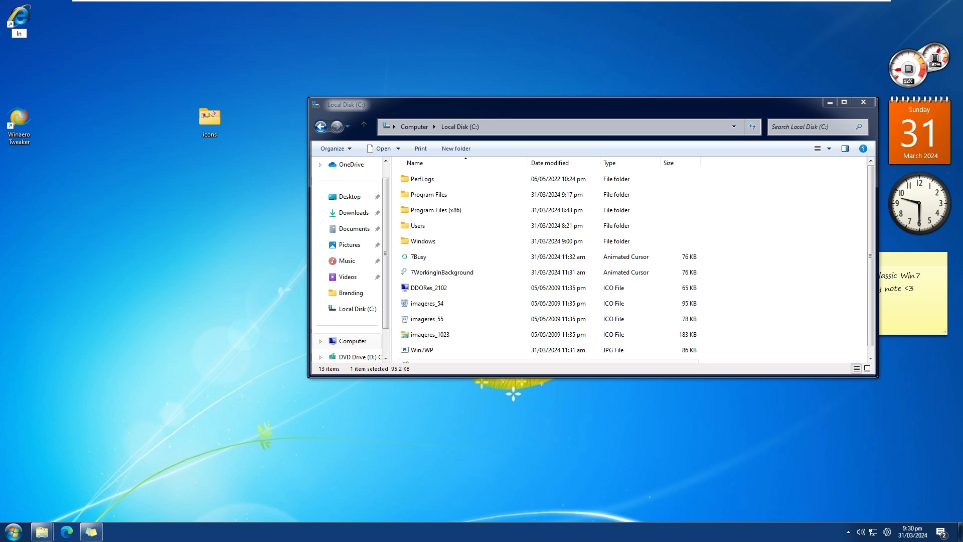
pyautogui.write('ternet Explorer')
pyautogui.press('Return')
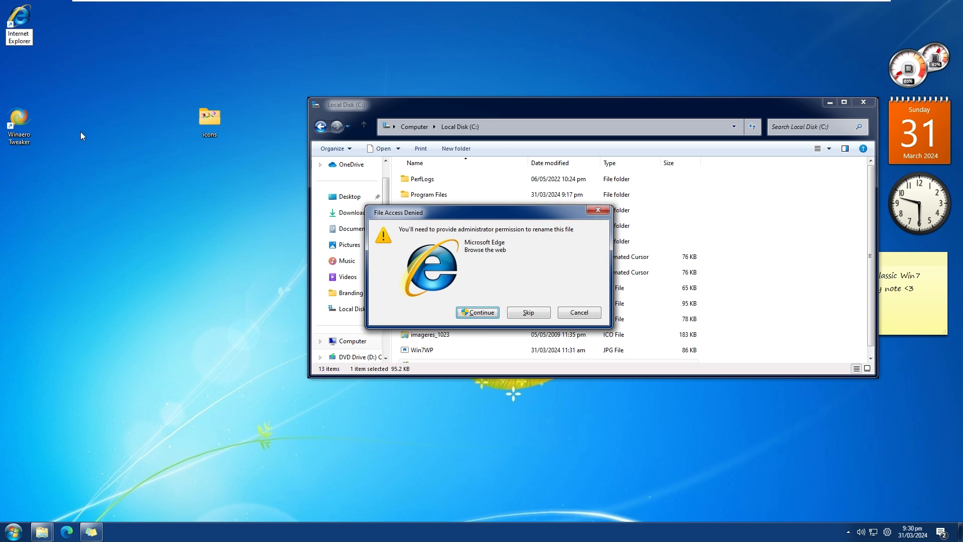
pyautogui.click(477, 312)
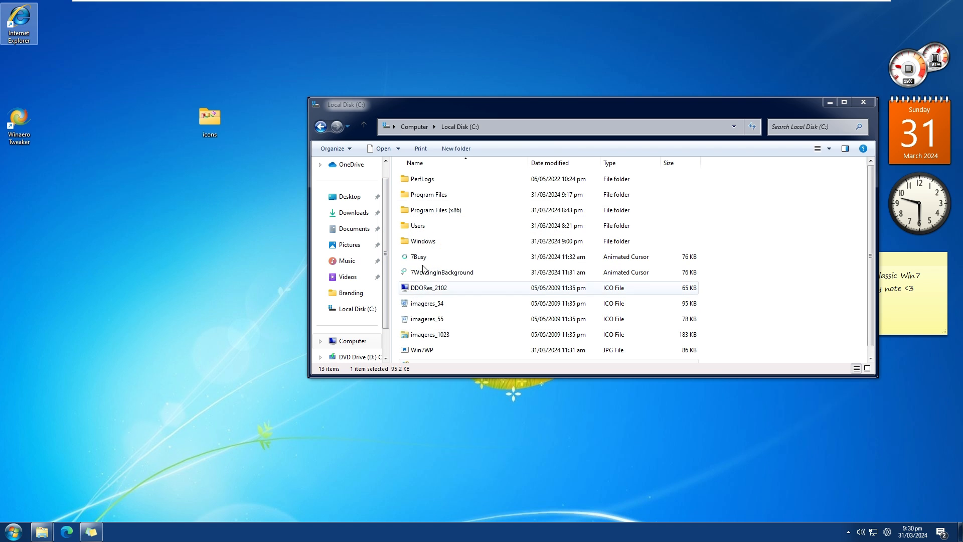
pyautogui.moveTo(27, 145); pyautogui.dragTo(22, 60)
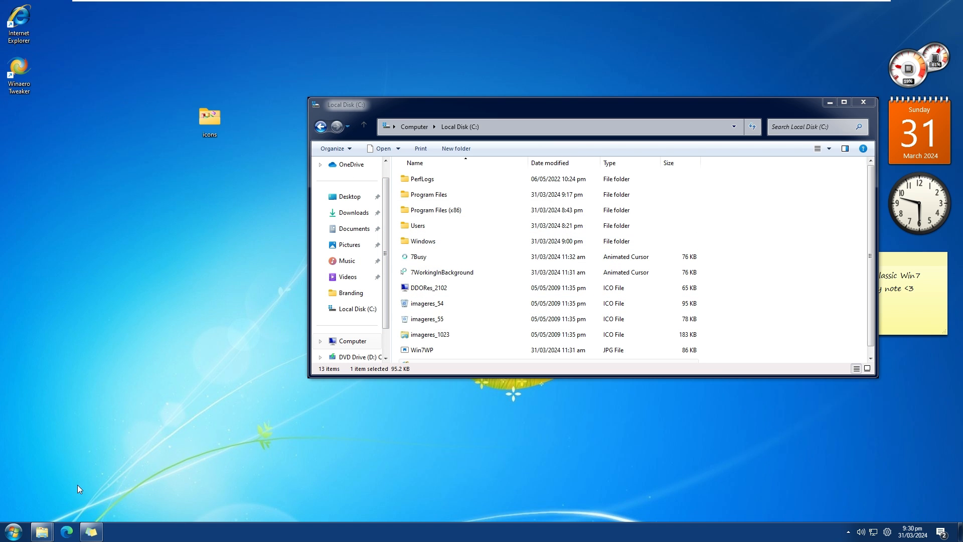
# Unpin Microsoft Edge from the taskbar and pin the Internet Explorer desktop shortcut in its place, ahead of File Explorer.
pyautogui.rightClick(68, 531)
pyautogui.click(69, 532)
pyautogui.rightClick(68, 532)
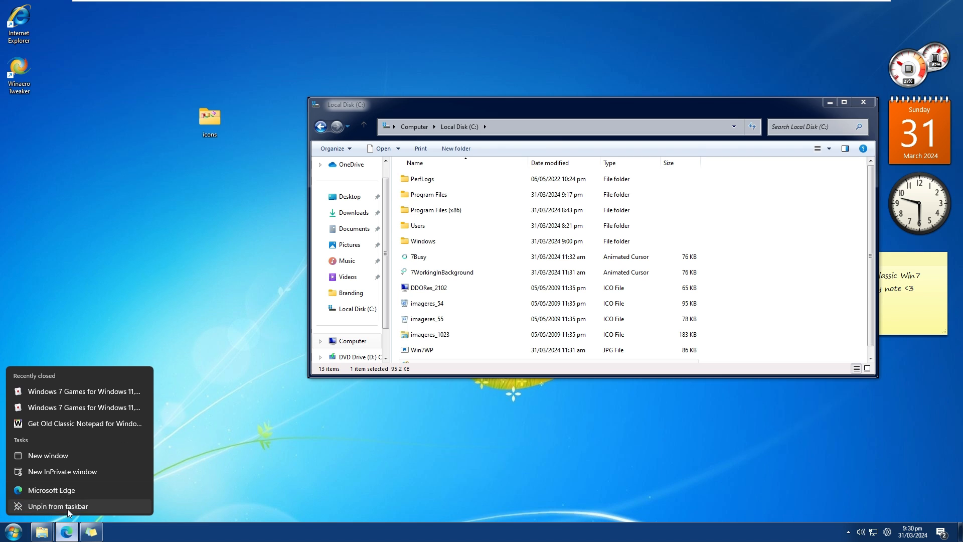
pyautogui.click(52, 504)
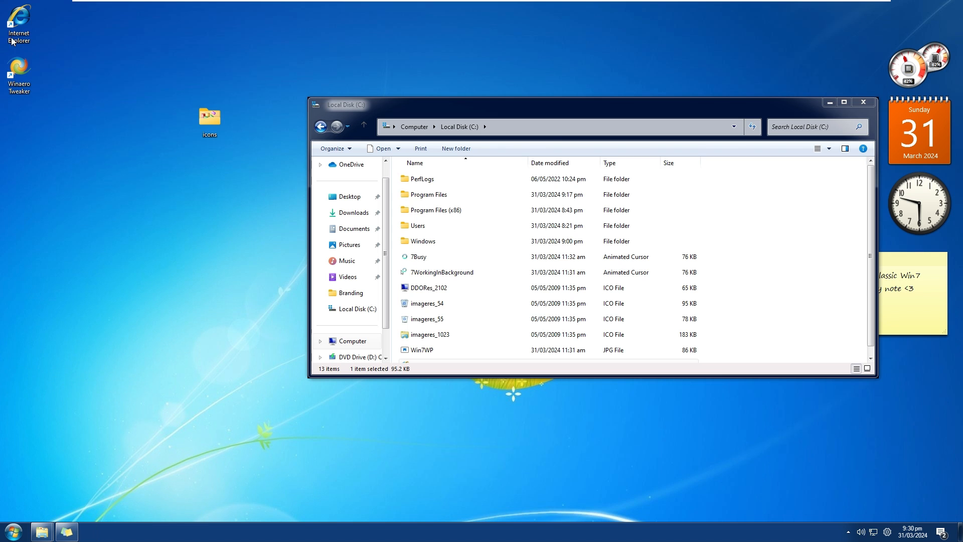
pyautogui.moveTo(19, 21); pyautogui.dragTo(46, 535)
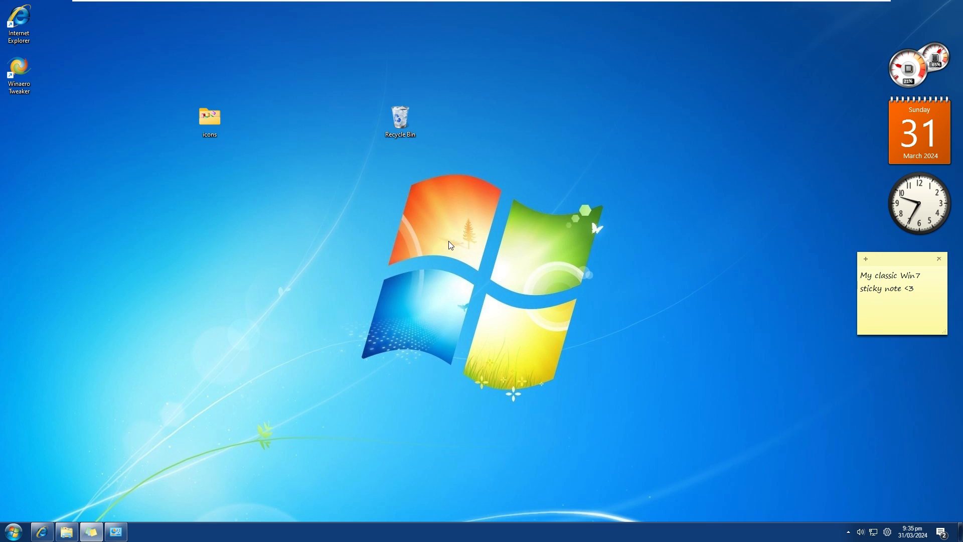
pyautogui.moveTo(577, 103); pyautogui.dragTo(357, 242)
pyautogui.moveTo(500, 144); pyautogui.dragTo(296, 105)
pyautogui.click(276, 160)
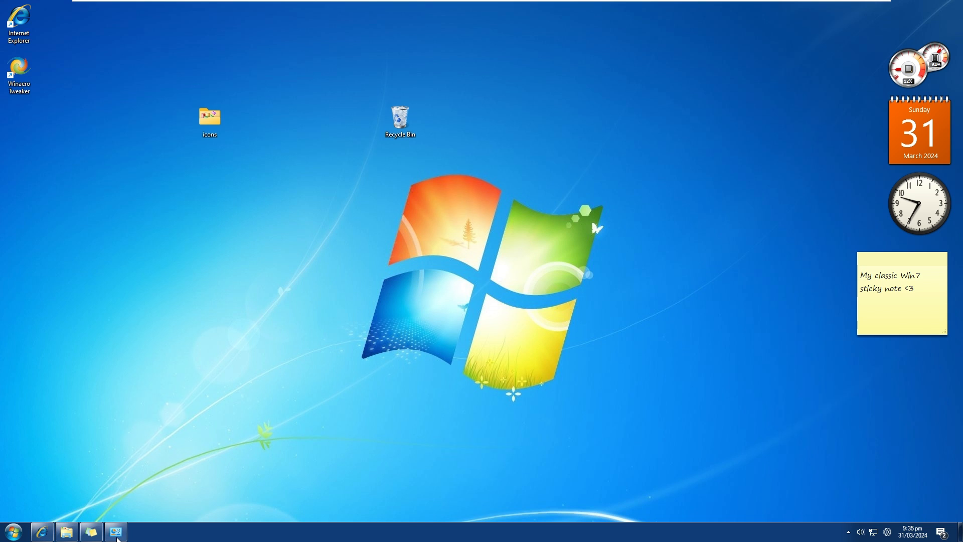
pyautogui.moveTo(116, 532)
pyautogui.click(373, 189)
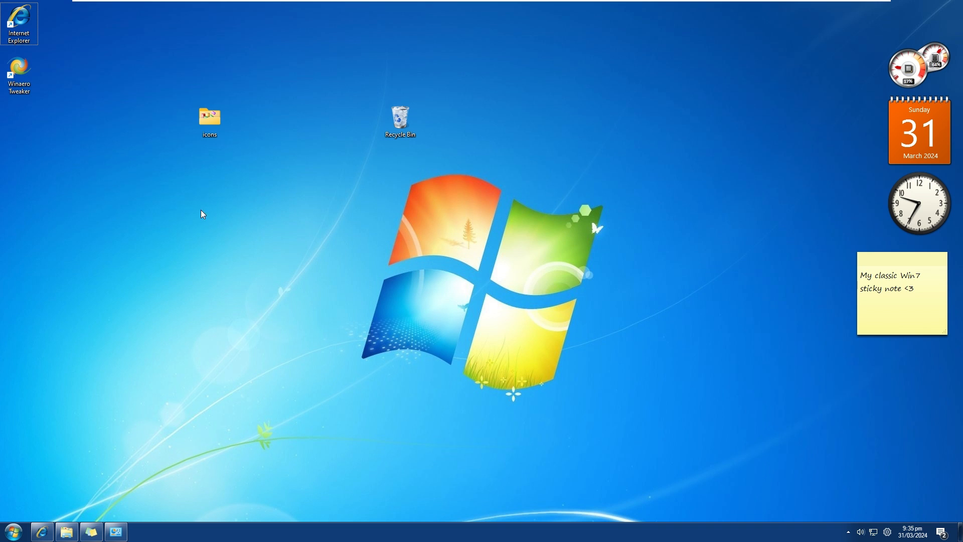